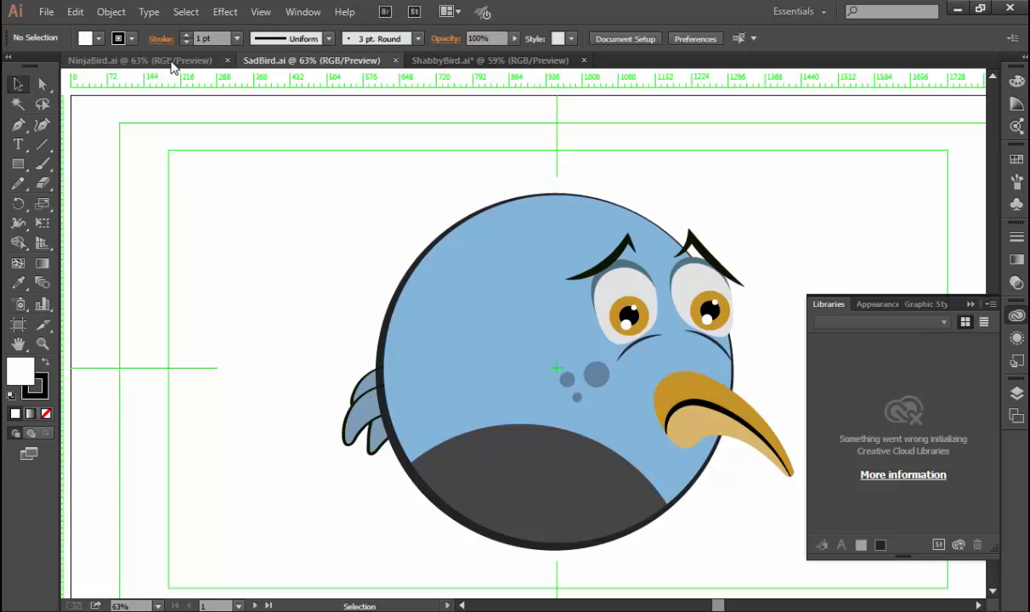
Start a new document named AngryBird_Generic with the Video and Film profile and the HDTV 1080 size.
key(ctrl+minus)
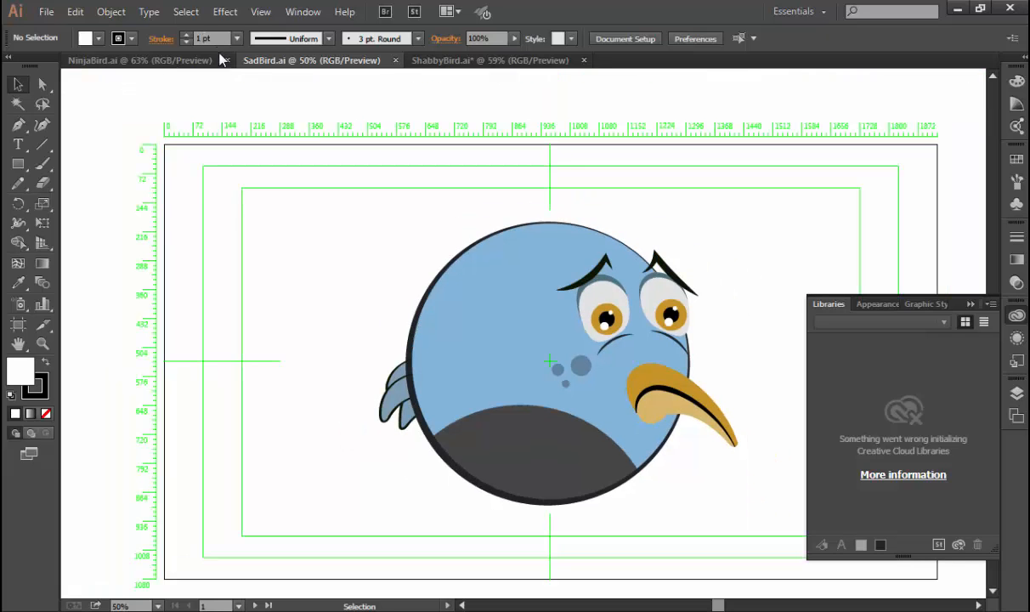
click(46, 15)
click(68, 30)
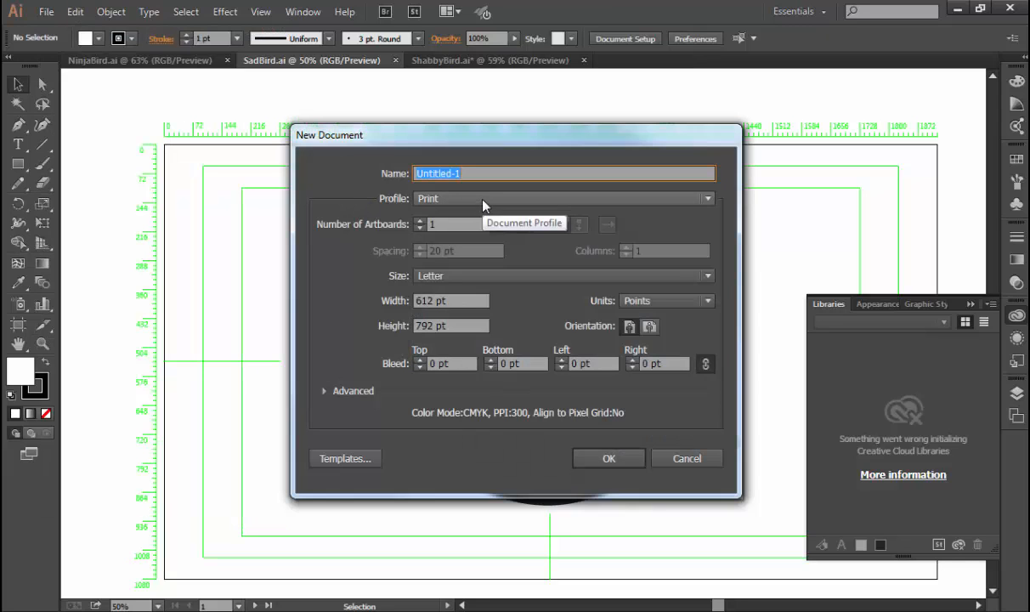
text(AngryBird_Generic)
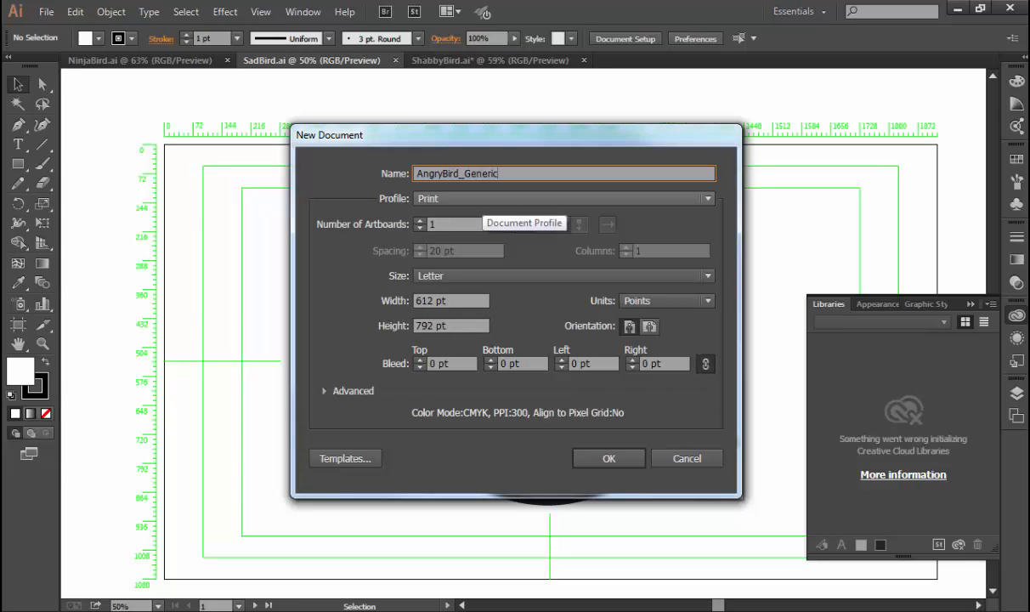
click(429, 198)
click(481, 290)
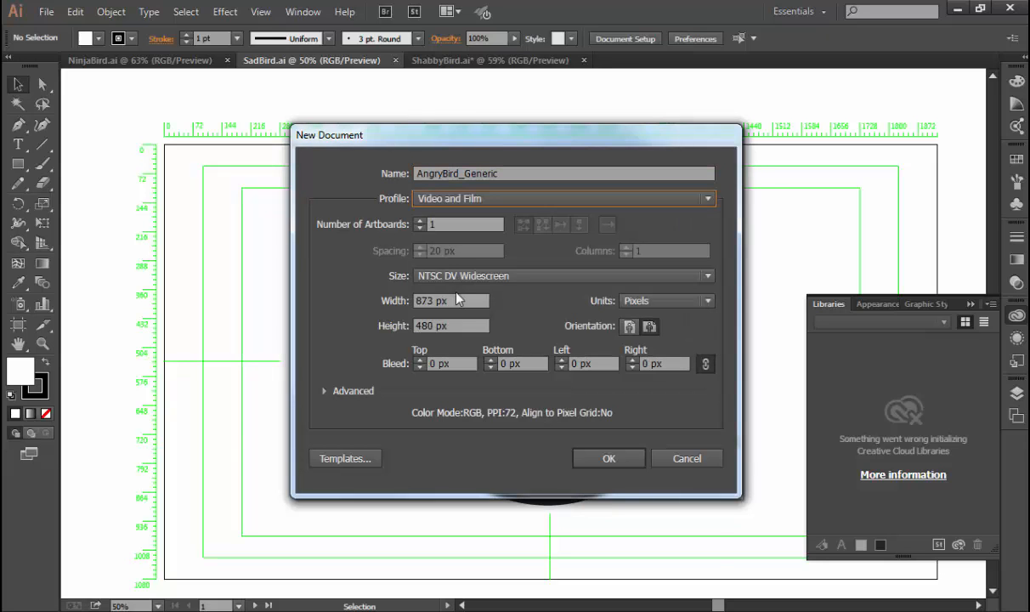
click(479, 279)
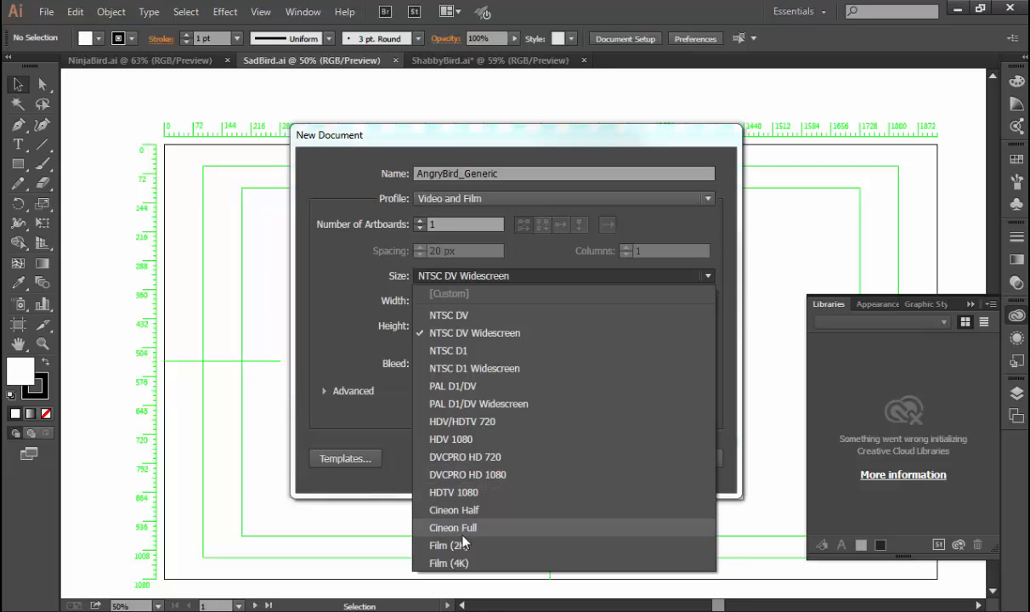
click(469, 500)
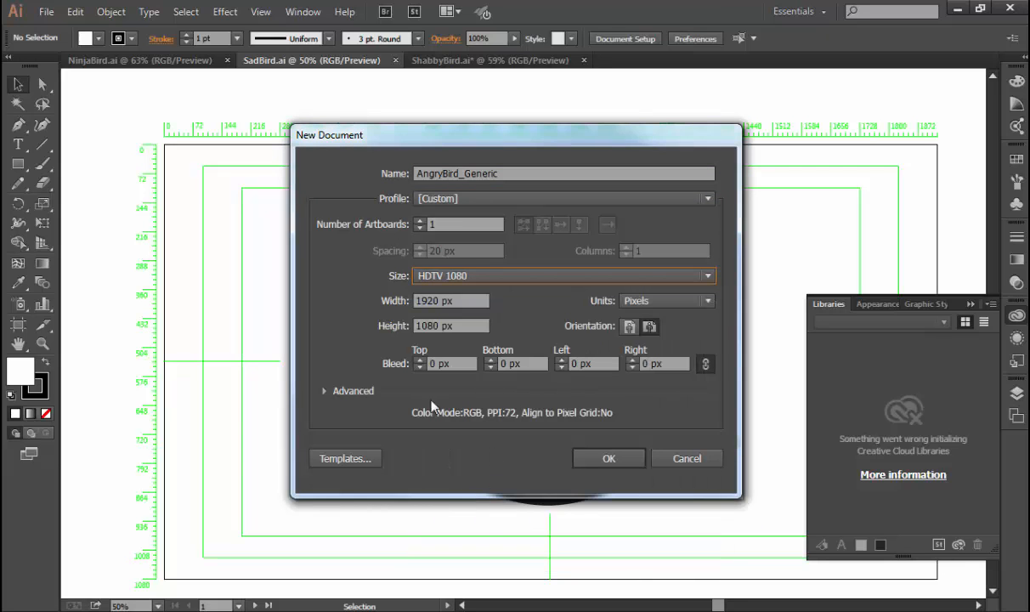
Turn the transparency grid off, keep the RGB colour mode, and create the document.
click(324, 391)
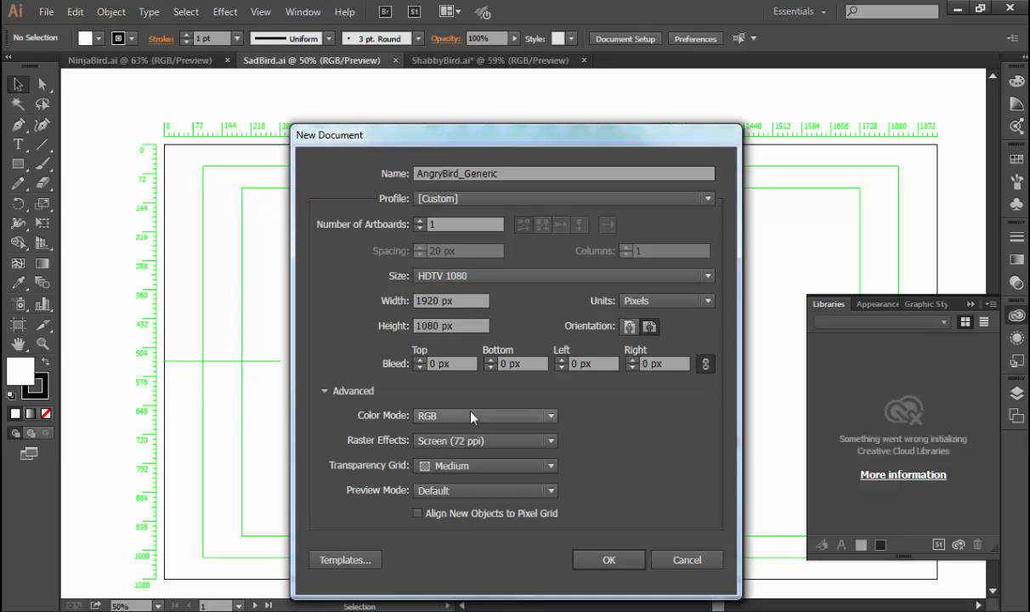
click(446, 466)
click(435, 298)
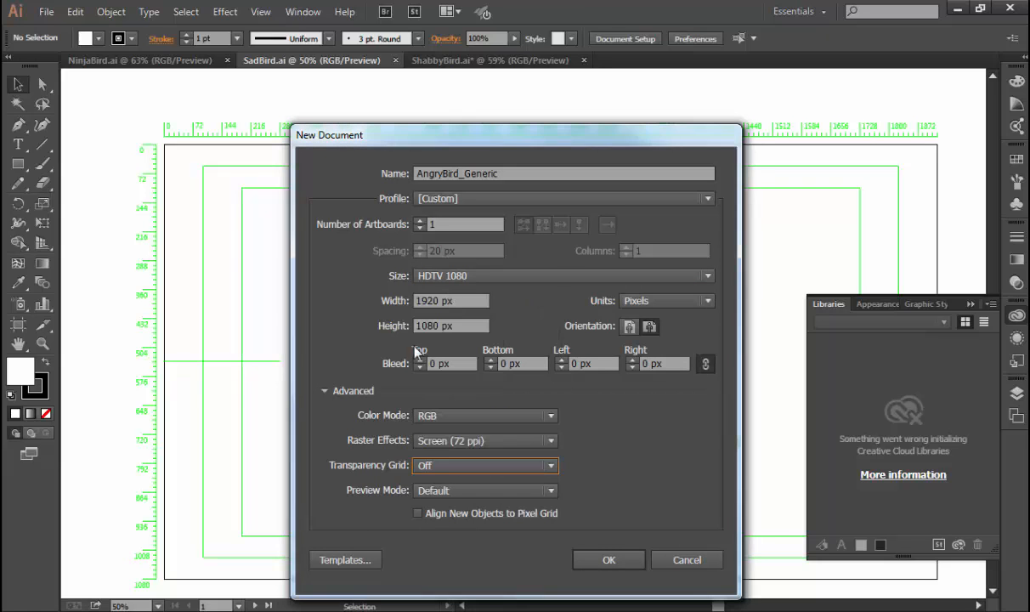
click(453, 416)
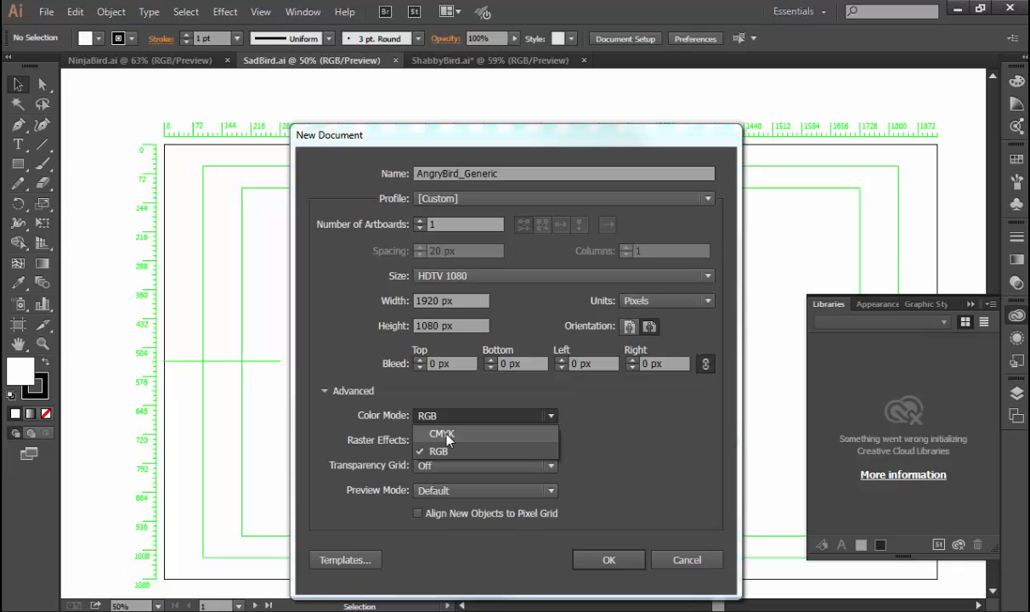
click(445, 451)
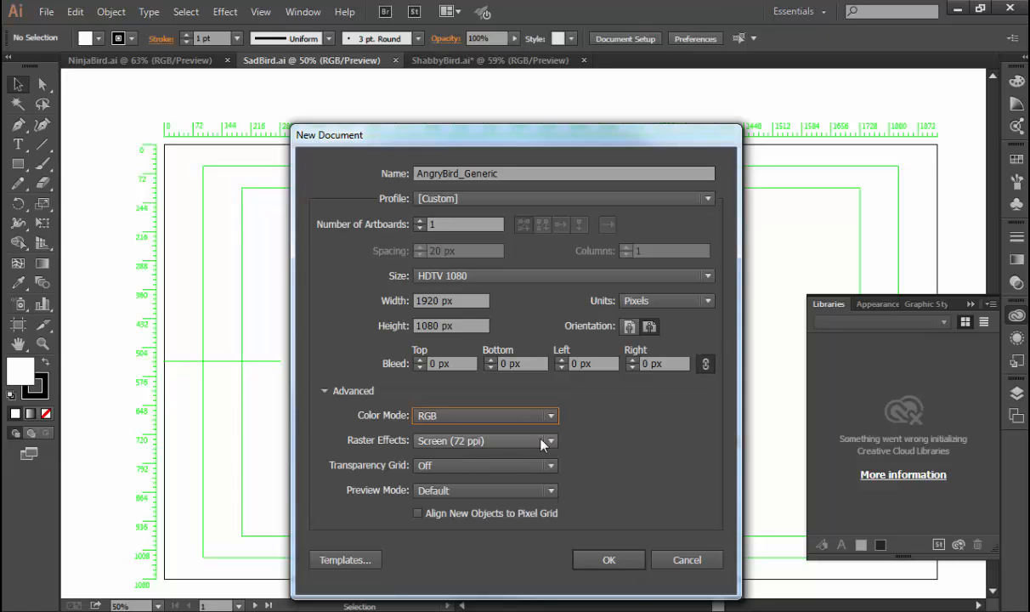
click(606, 560)
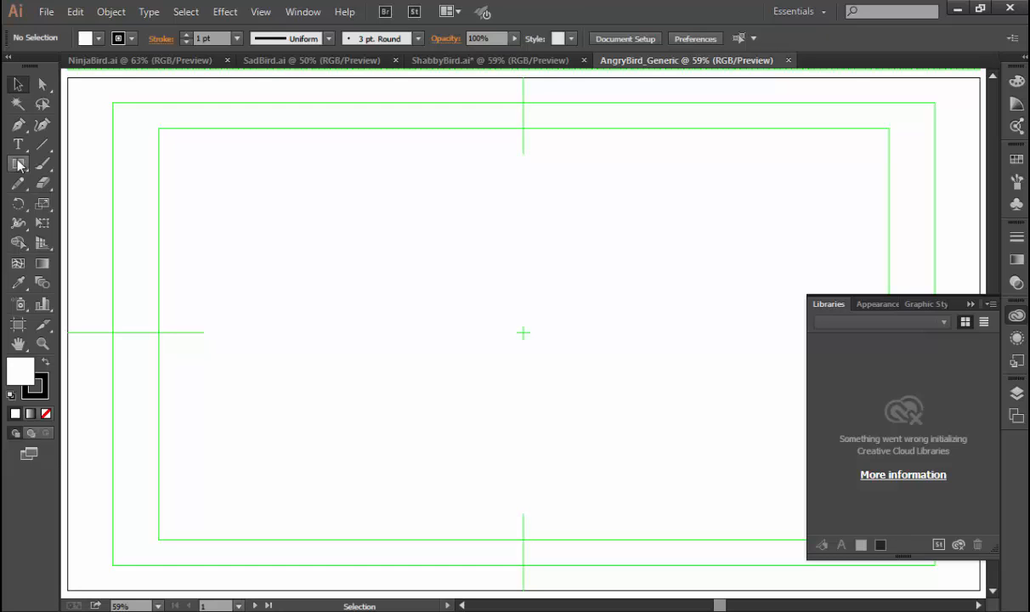
Draw a large circle outward from the artboard's centre with the Ellipse tool and select it.
drag(19, 164, 82, 202)
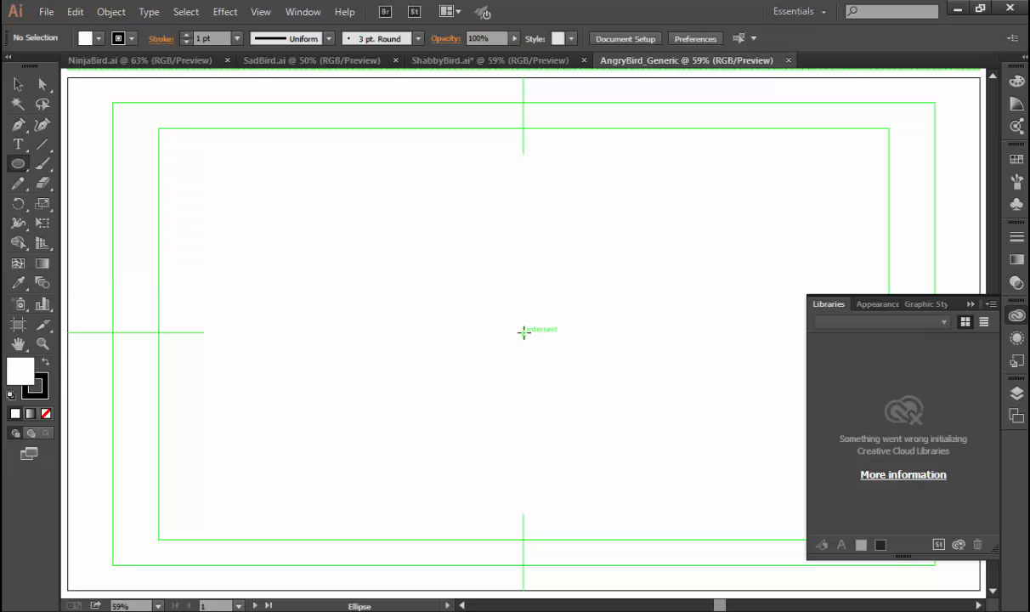
mouse_move(524, 332)
mouse_down()
mouse_move(473, 364)
mouse_move(363, 469)
mouse_move(360, 495)
mouse_move(322, 485)
mouse_move(323, 293)
mouse_move(322, 482)
mouse_move(289, 441)
mouse_move(368, 458)
mouse_move(385, 481)
mouse_move(317, 514)
mouse_move(414, 469)
mouse_move(365, 474)
mouse_move(396, 459)
mouse_move(385, 464)
mouse_up()
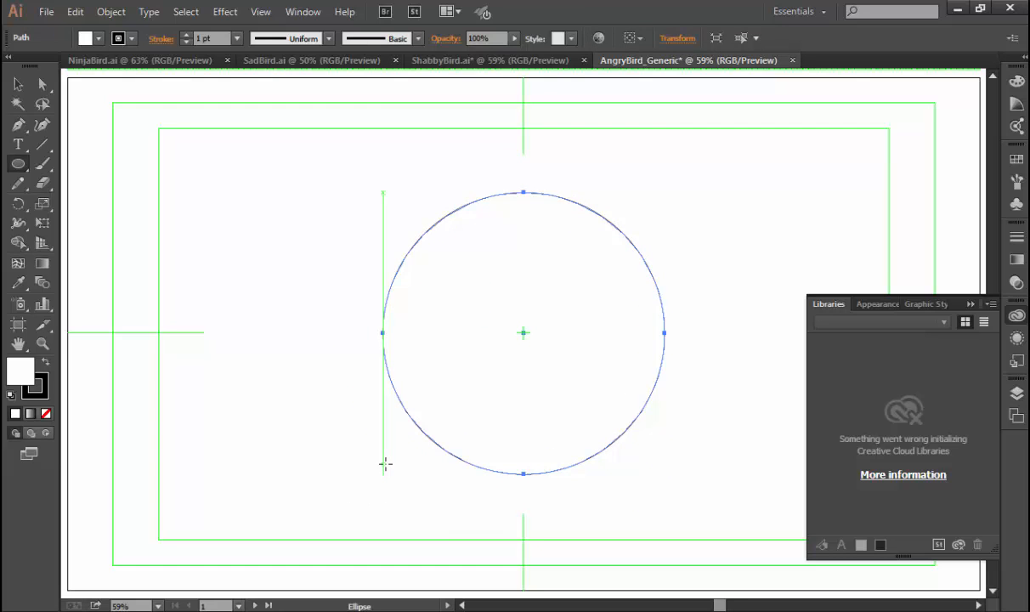
key(v)
click(345, 332)
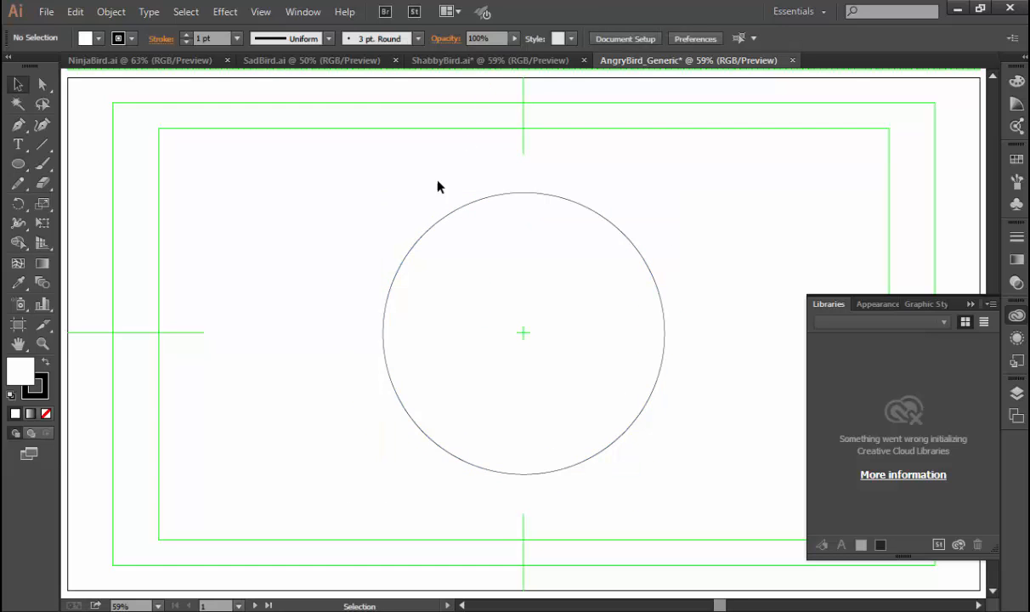
drag(369, 179, 528, 304)
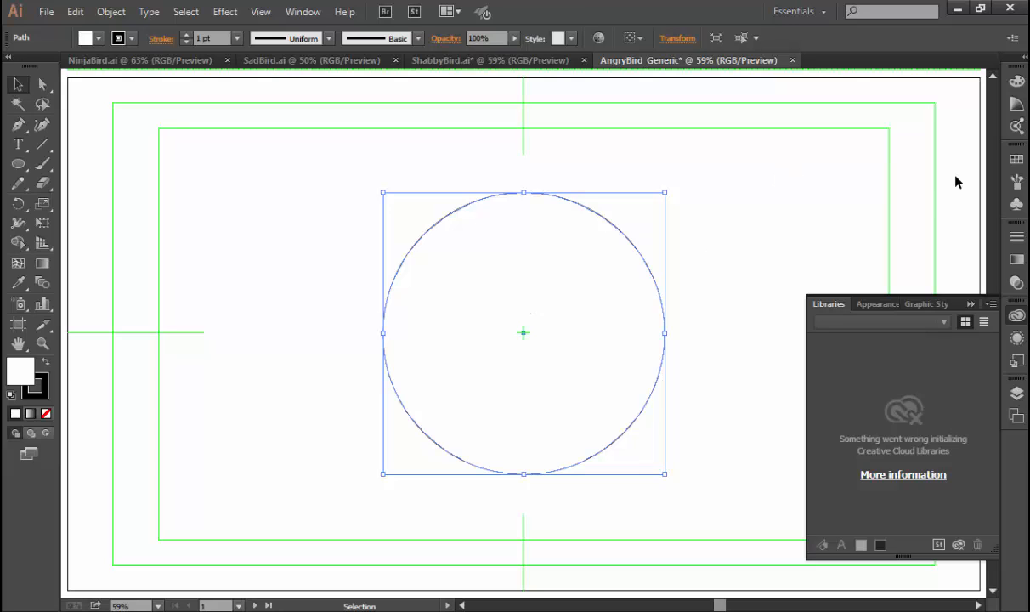
Dock Layers in the workspace and group Swatches, Symbols and Brushes together above it.
key(F7)
drag(829, 388, 992, 85)
click(969, 381)
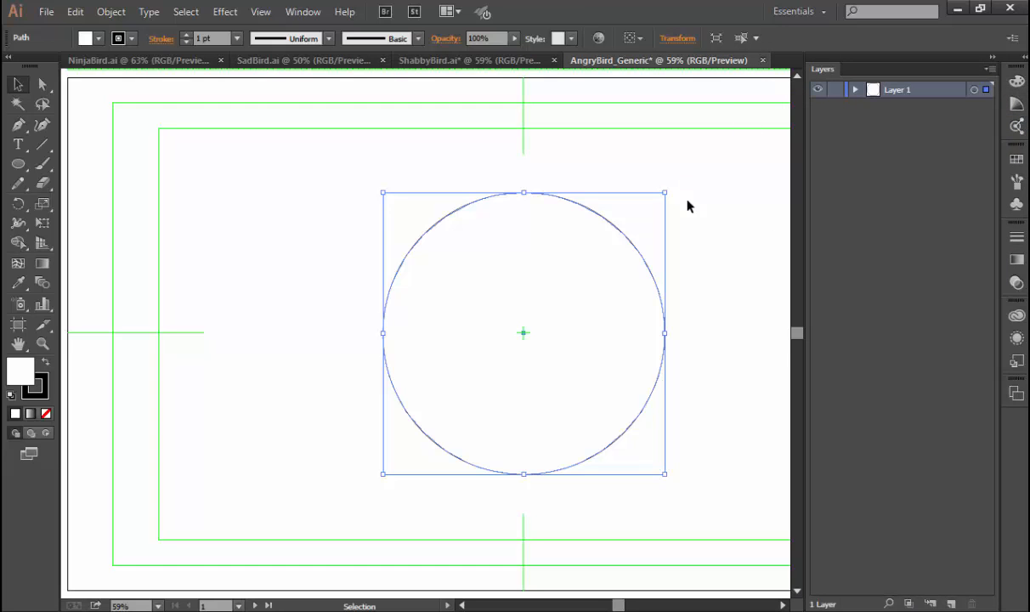
click(1016, 160)
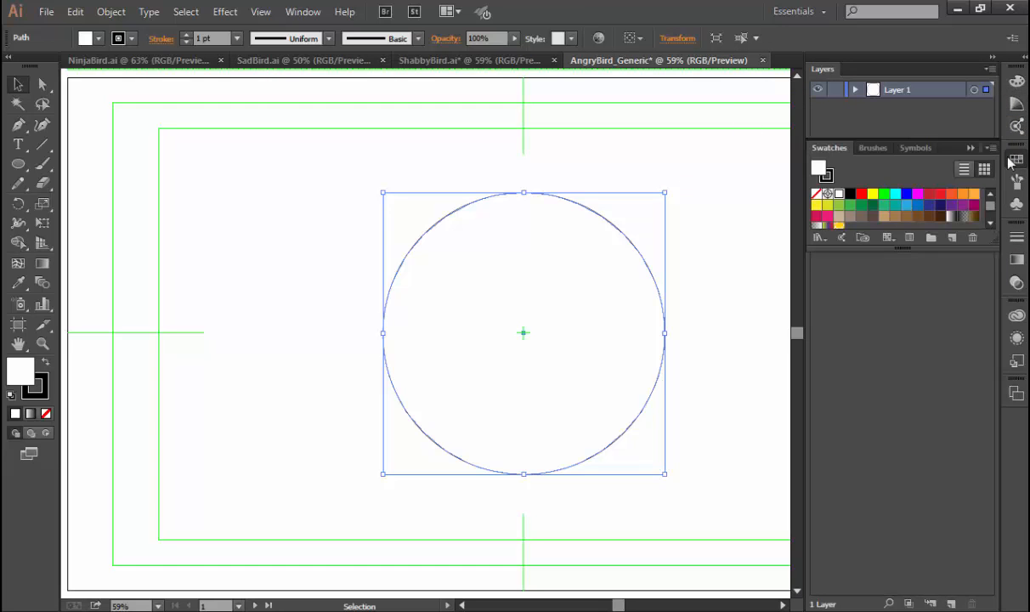
drag(837, 151, 839, 64)
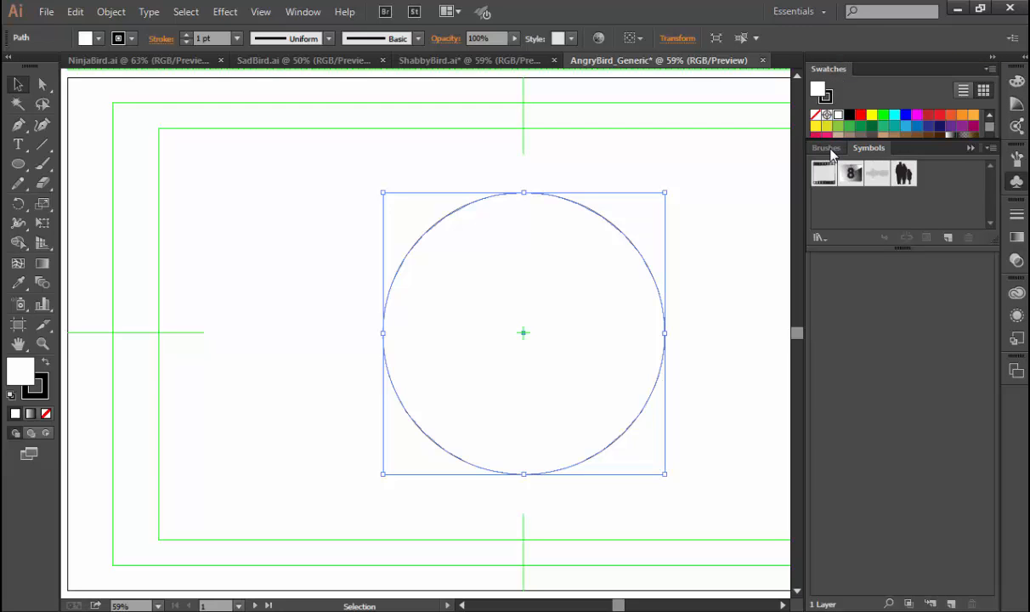
click(833, 152)
drag(860, 150, 860, 72)
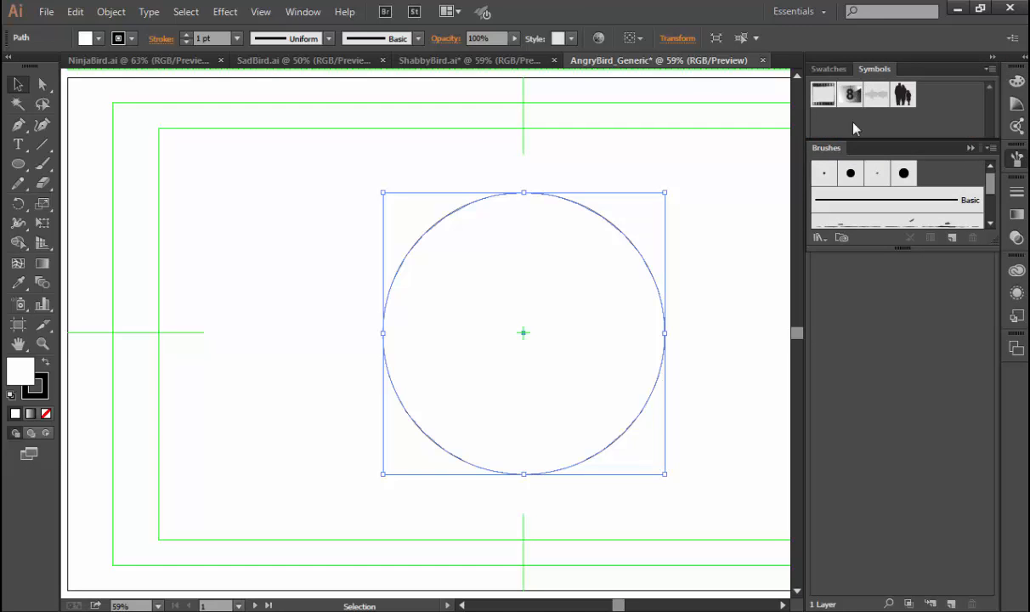
drag(826, 148, 913, 68)
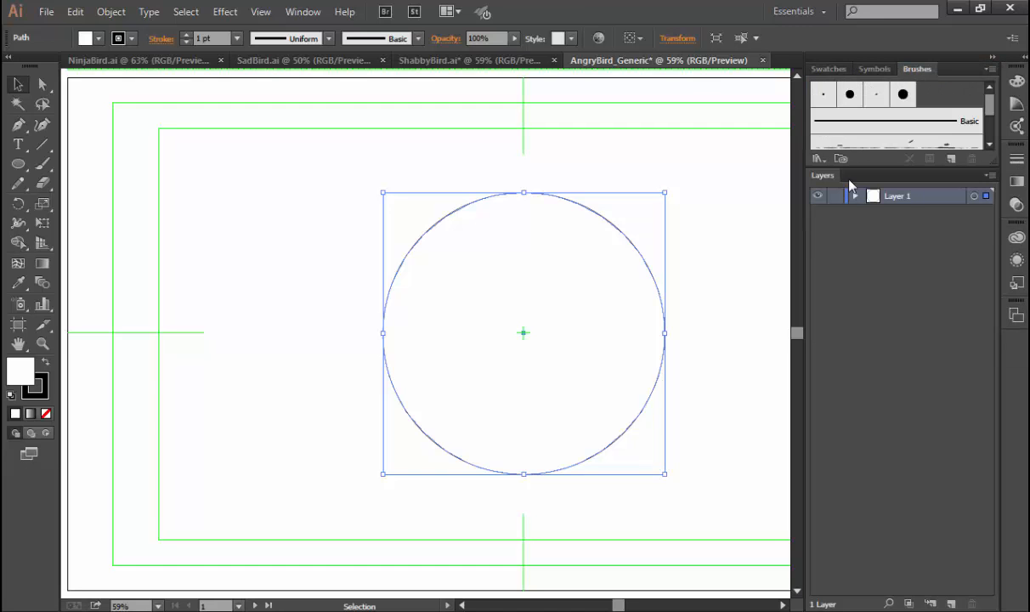
Duplicate Layer 1, hide the original layer, and deselect the body circle.
click(858, 267)
click(926, 197)
drag(916, 206, 951, 604)
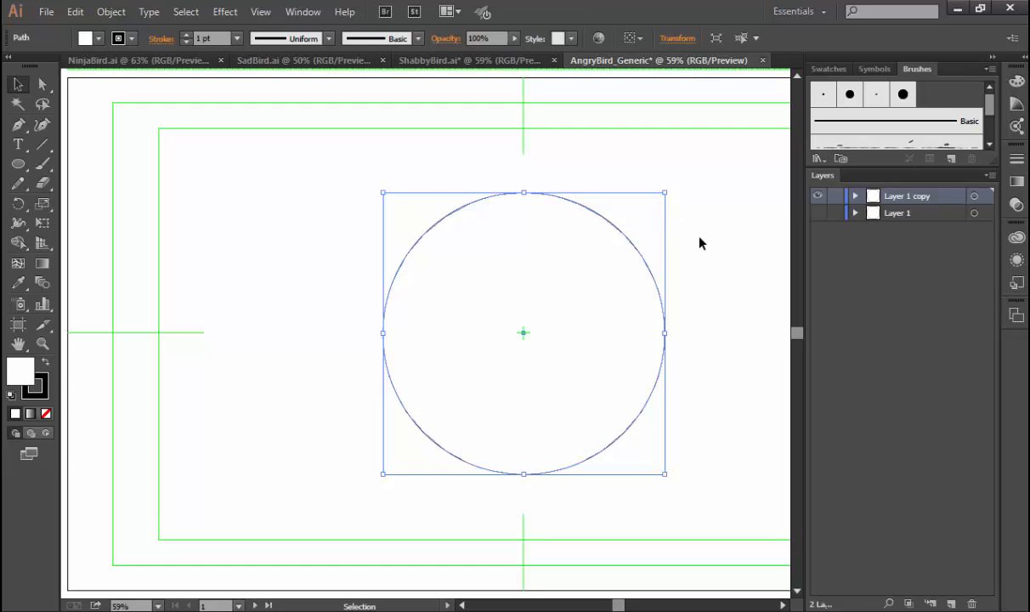
click(621, 230)
drag(666, 242, 620, 229)
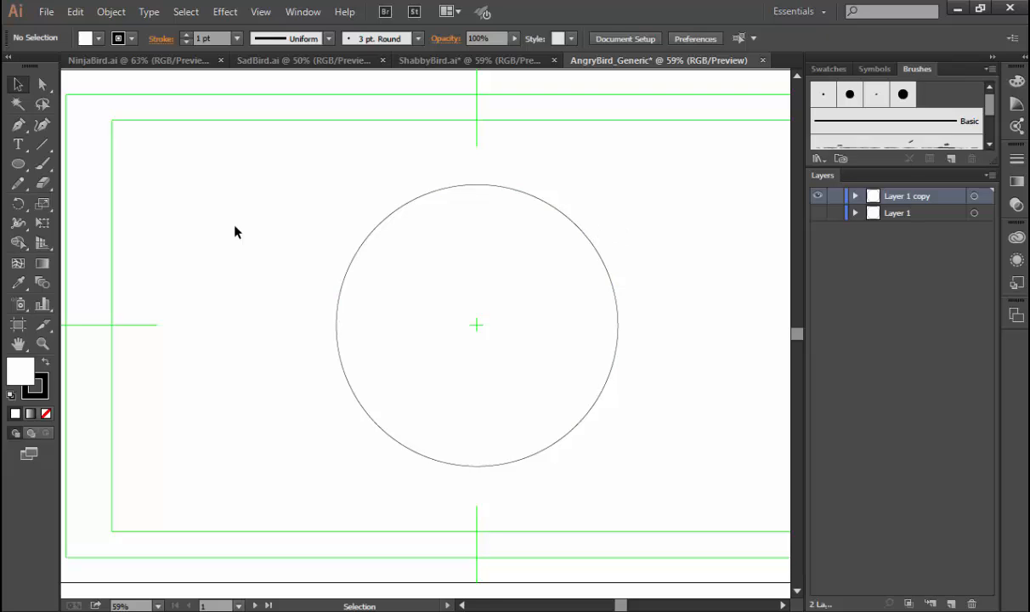
Draw a small upright ellipse for an eye in the upper right of the body circle and shift it slightly left.
click(21, 166)
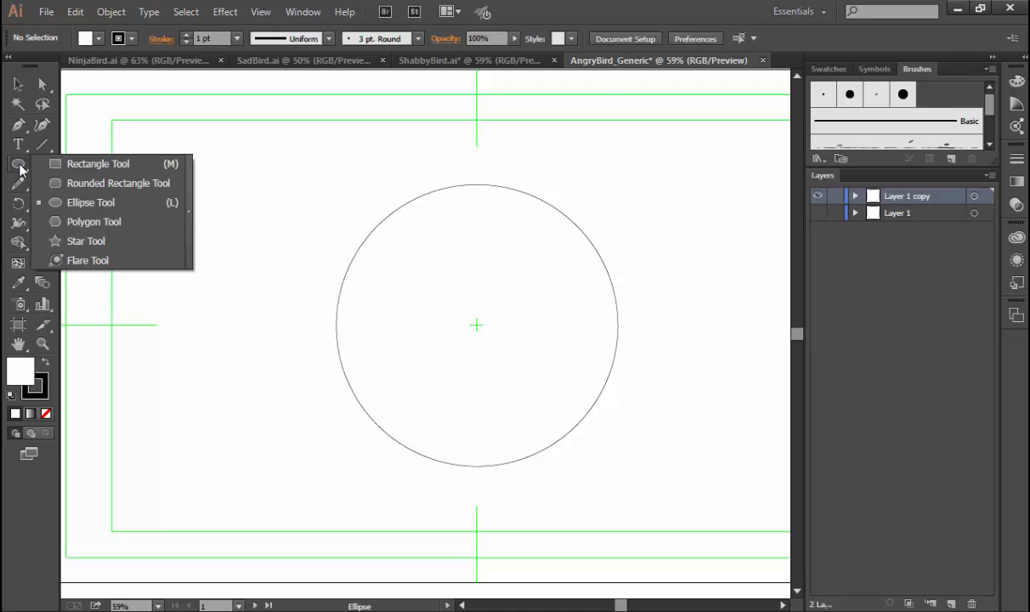
drag(20, 166, 61, 201)
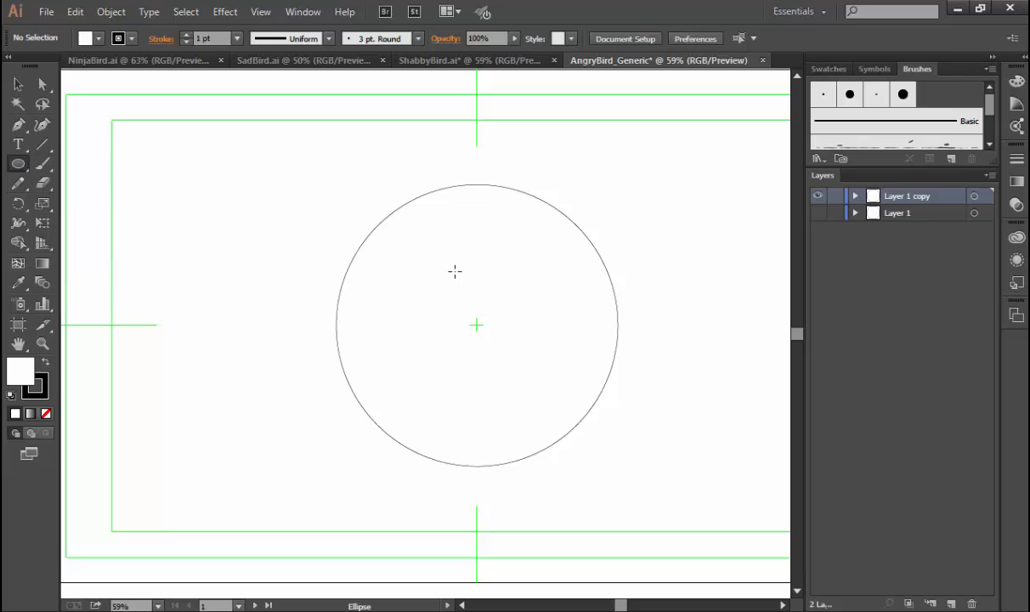
drag(502, 245, 558, 320)
key(v)
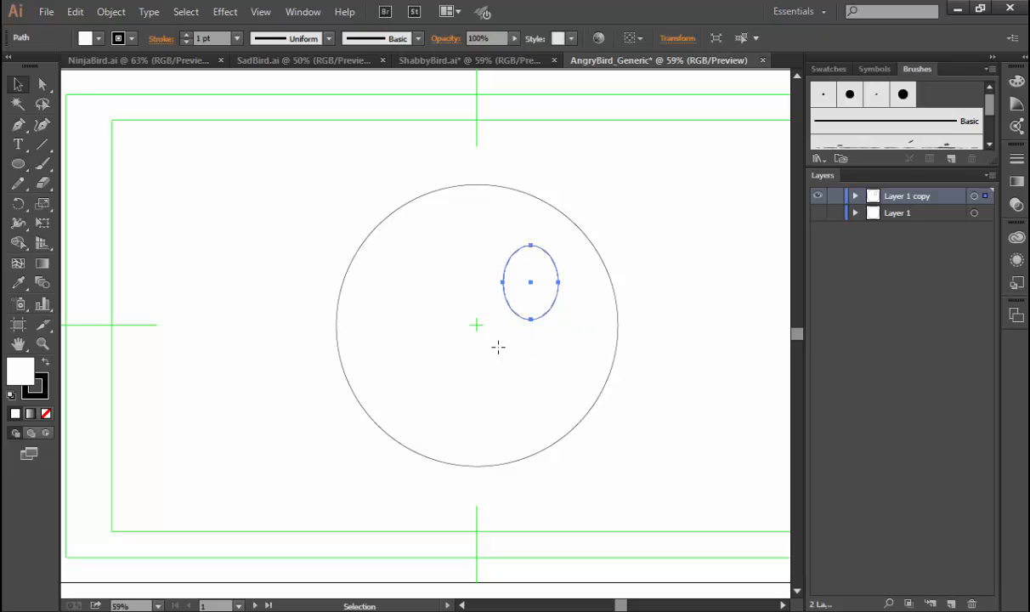
drag(552, 260, 542, 257)
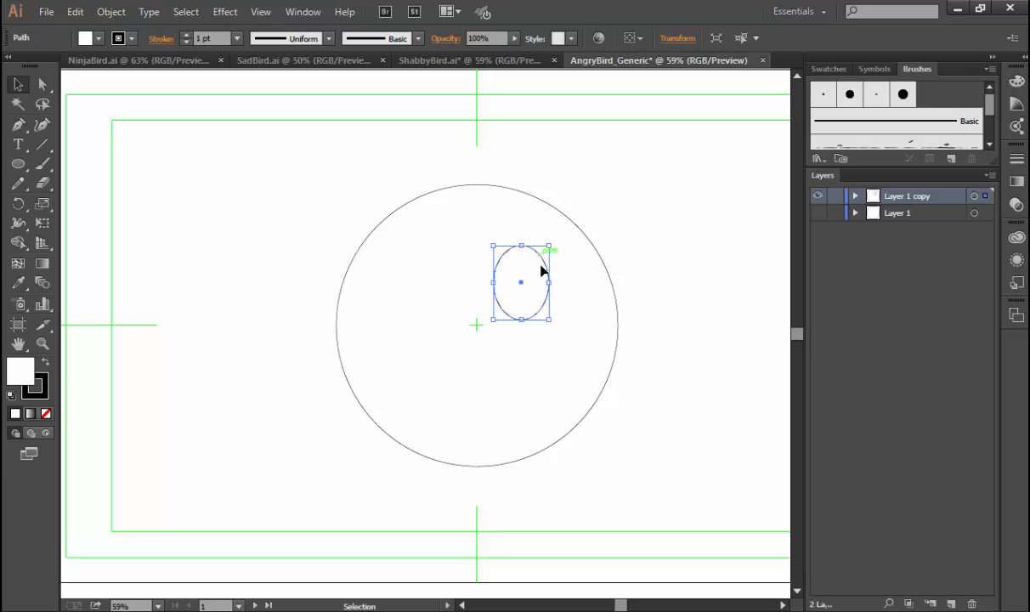
Examine the eye designs in ShabbyBird.ai, SadBird.ai and NinjaBird.ai, looking closely at SadBird's eyes.
click(478, 64)
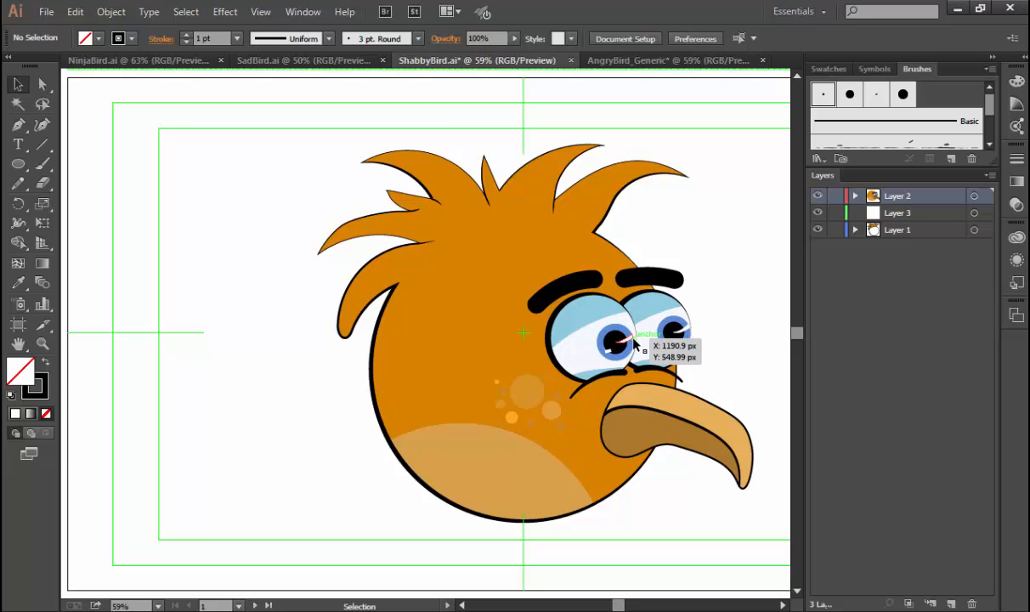
click(288, 61)
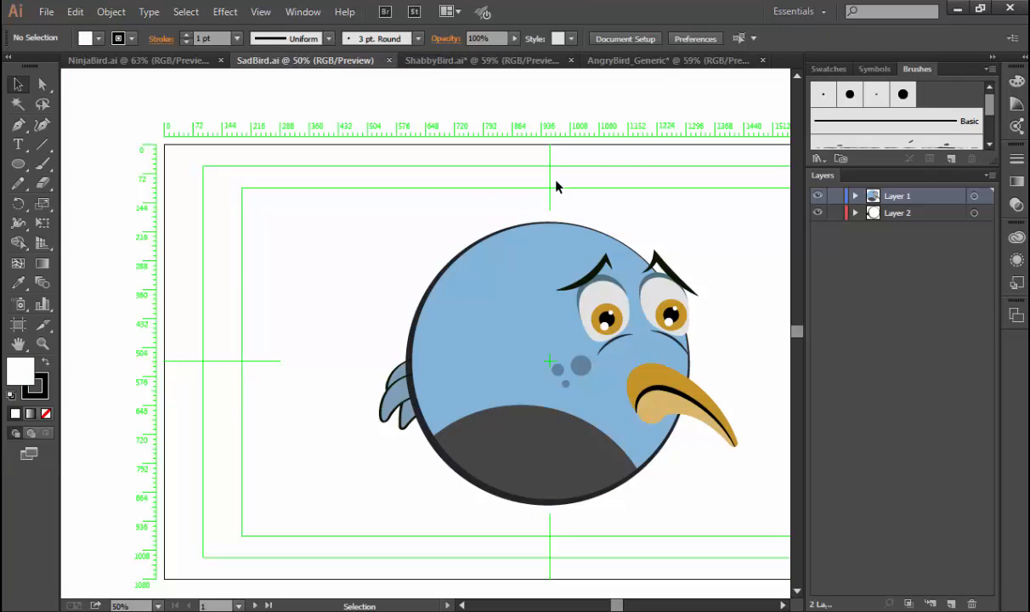
key(ctrl+space)
drag(559, 247, 711, 357)
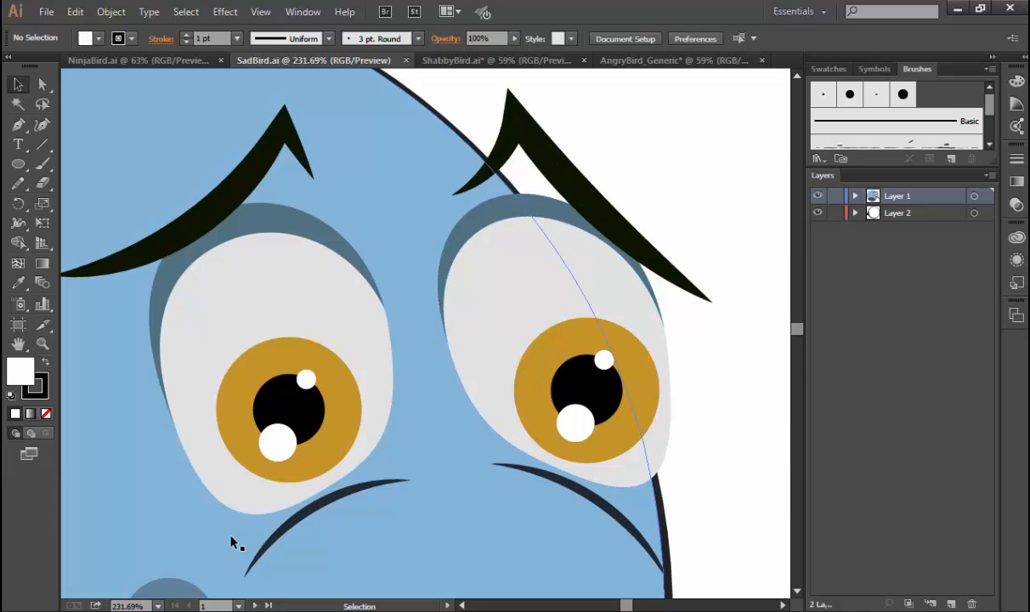
key(ctrl+0)
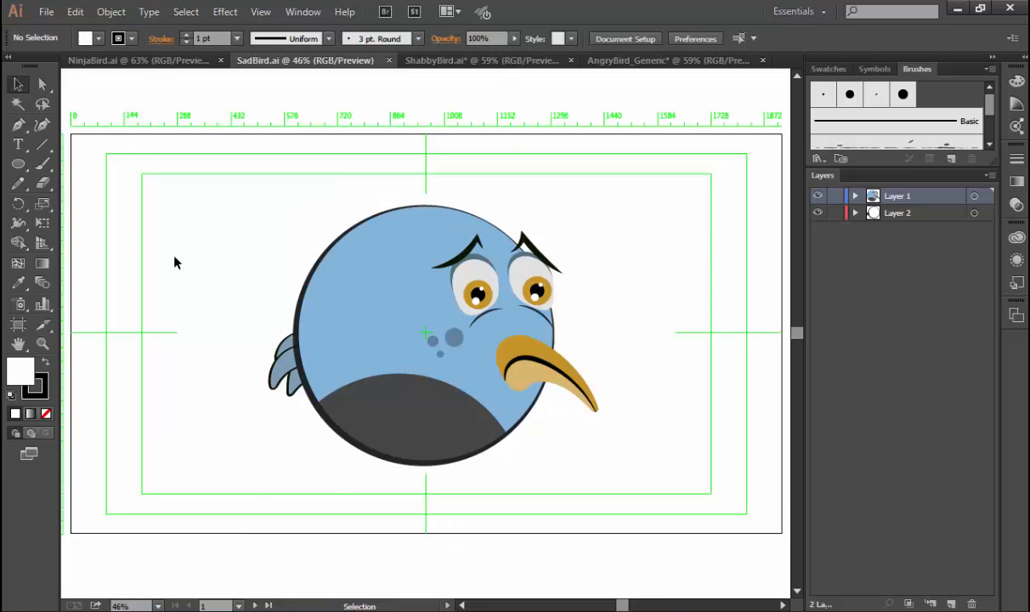
click(139, 61)
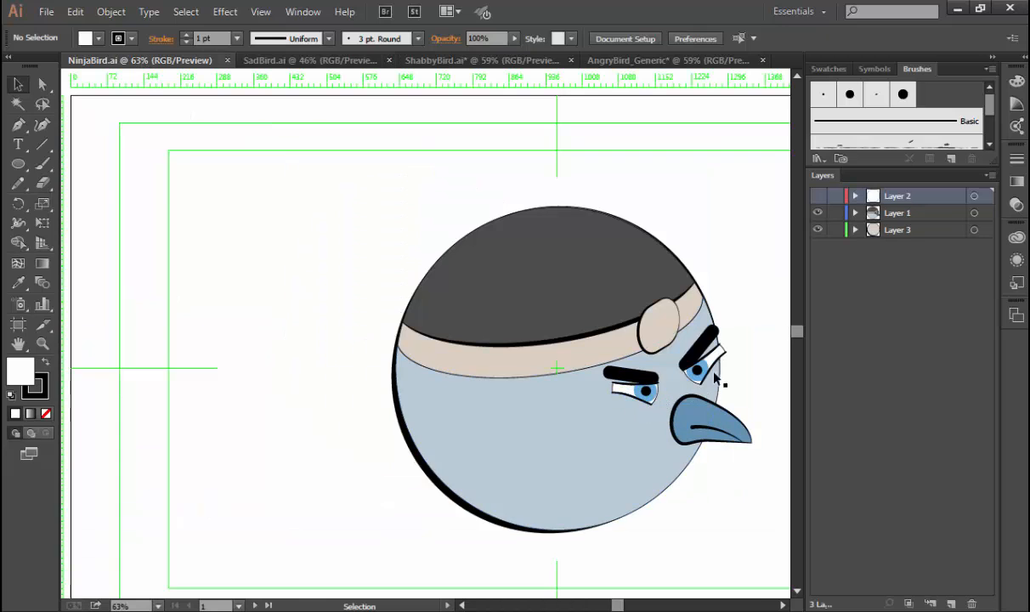
Return to AngryBird_Generic and draw a circle about 64 px wide from near the centre of the eye ellipse.
click(620, 60)
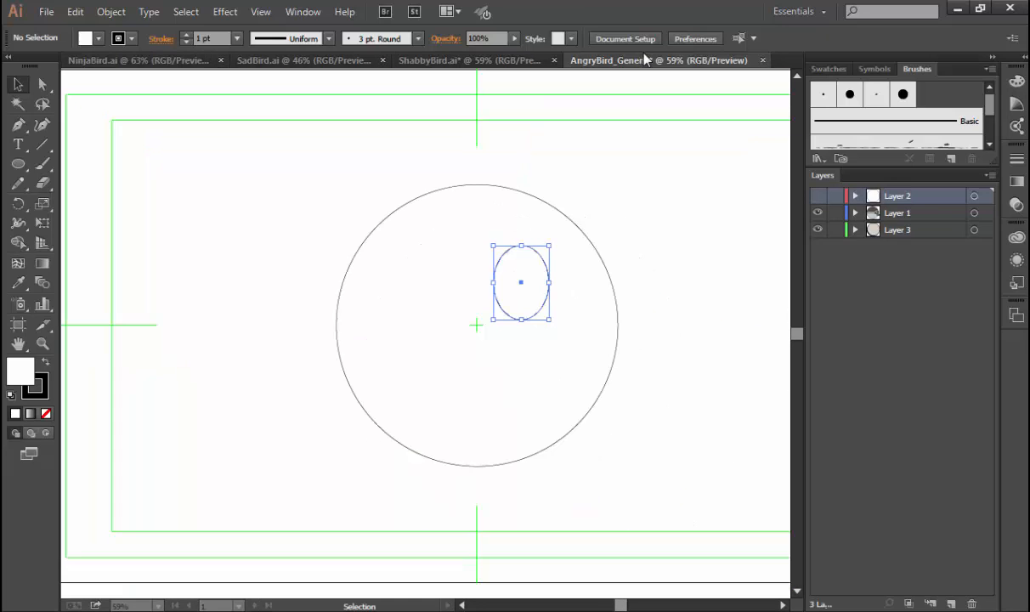
click(648, 379)
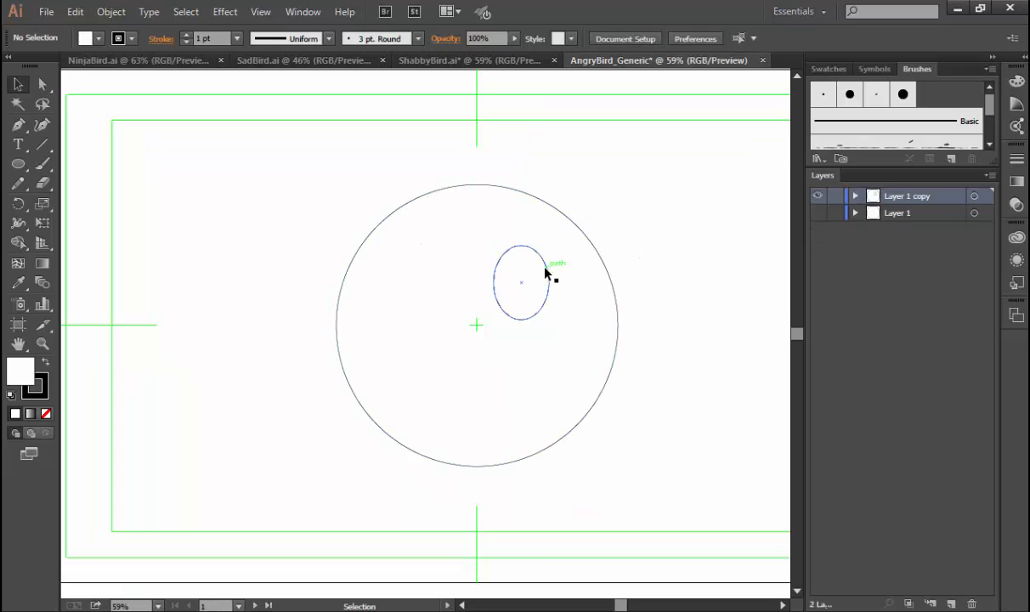
click(546, 272)
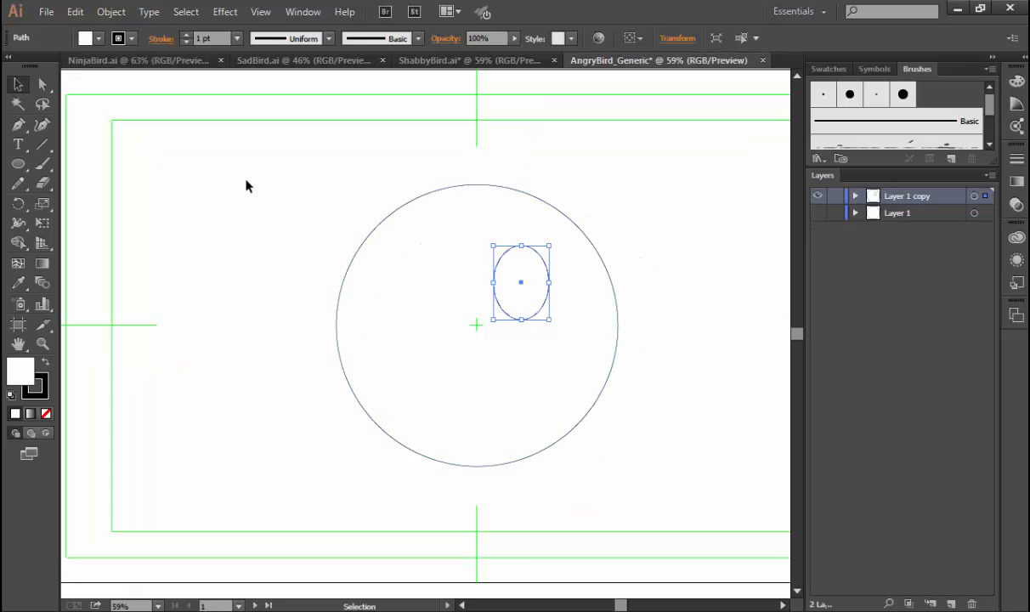
click(19, 163)
mouse_move(521, 287)
mouse_down()
mouse_move(496, 302)
mouse_move(510, 303)
mouse_move(510, 316)
mouse_move(480, 293)
mouse_move(521, 298)
mouse_move(497, 292)
mouse_move(518, 305)
mouse_move(514, 293)
mouse_move(511, 302)
mouse_up()
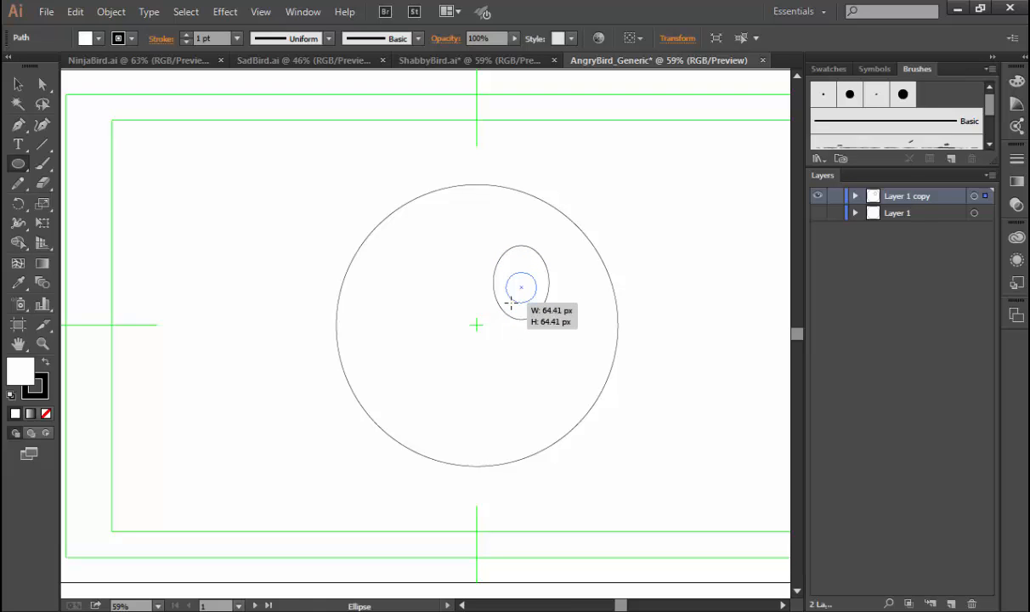
Finish the iris circle slightly larger, centred inside the eye ellipse.
mouse_move(511, 301)
mouse_down()
mouse_move(498, 283)
mouse_move(452, 287)
mouse_move(417, 317)
mouse_move(409, 268)
mouse_move(507, 299)
mouse_up()
key(v)
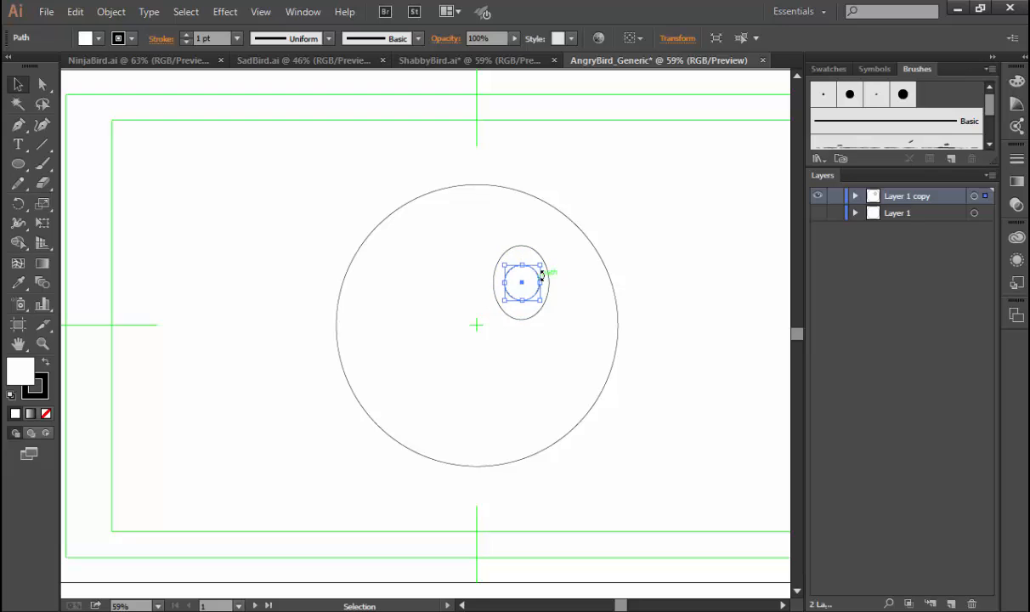
key(ctrl+space)
drag(484, 228, 558, 312)
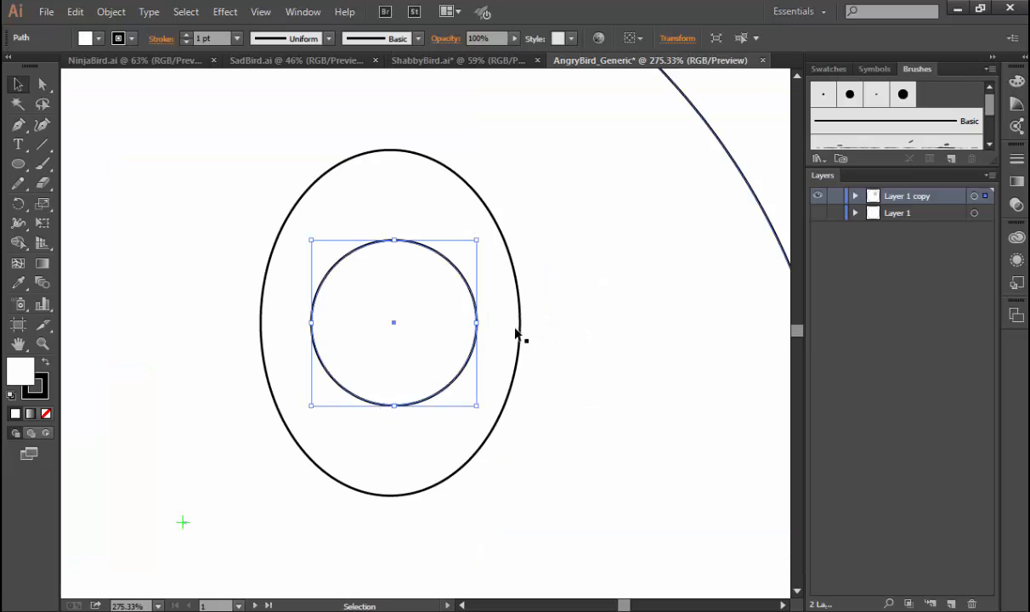
Fill the iris circle with light aqua #8BE8D2 and remove its stroke.
double_click(17, 363)
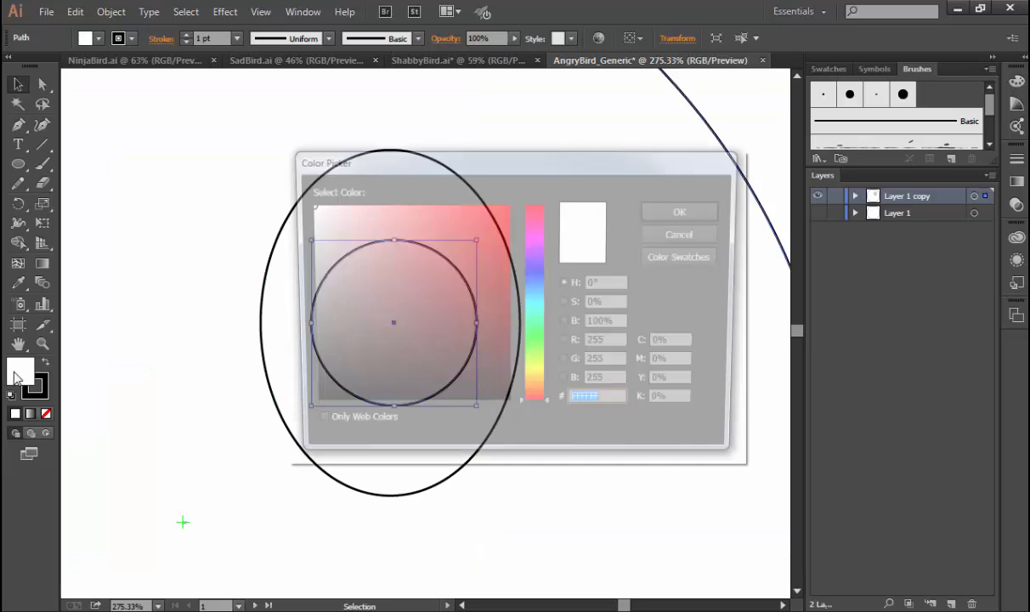
drag(536, 273, 535, 315)
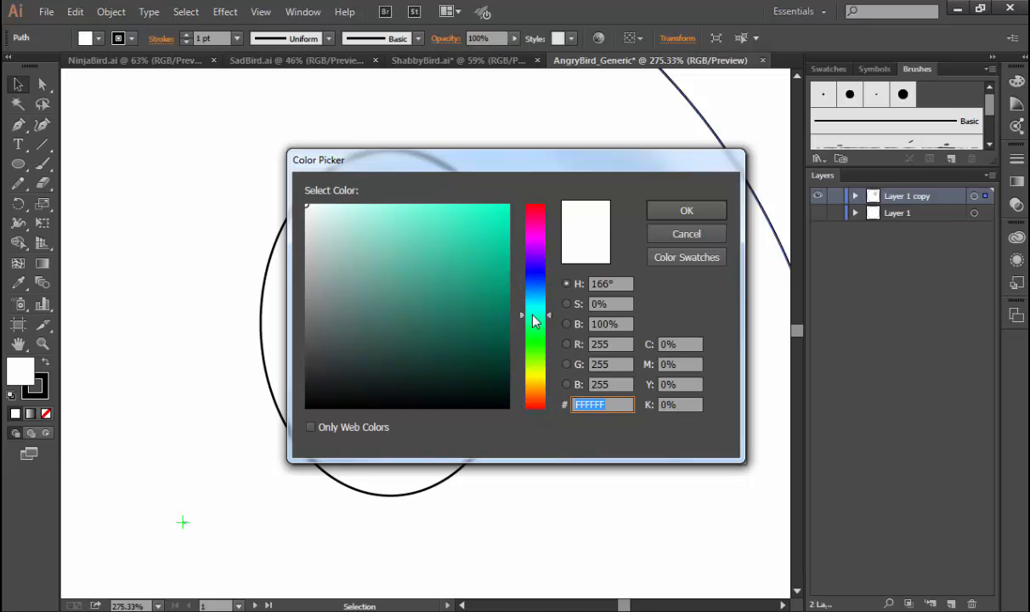
click(387, 222)
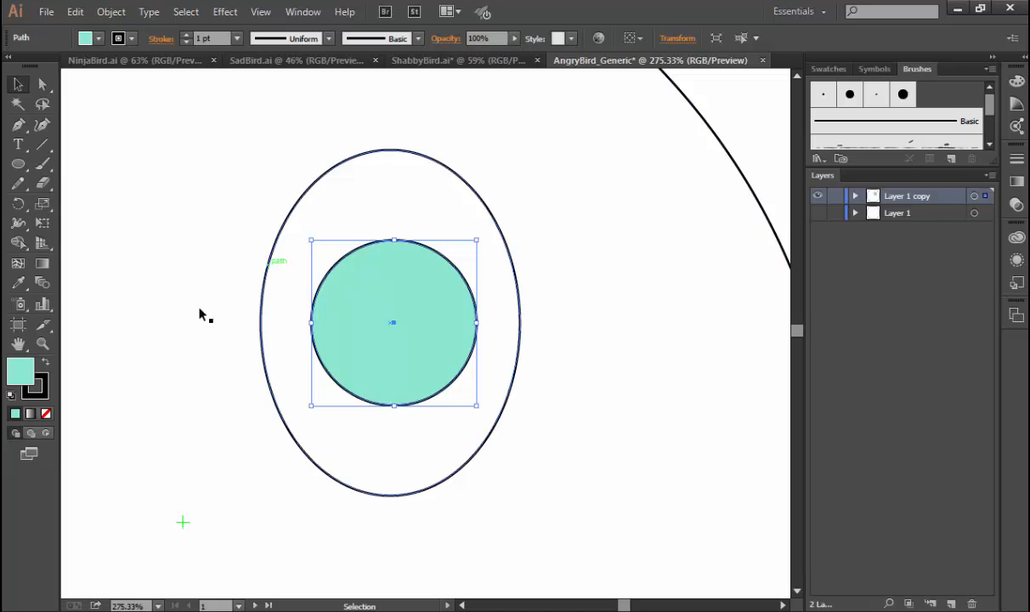
click(42, 384)
click(46, 415)
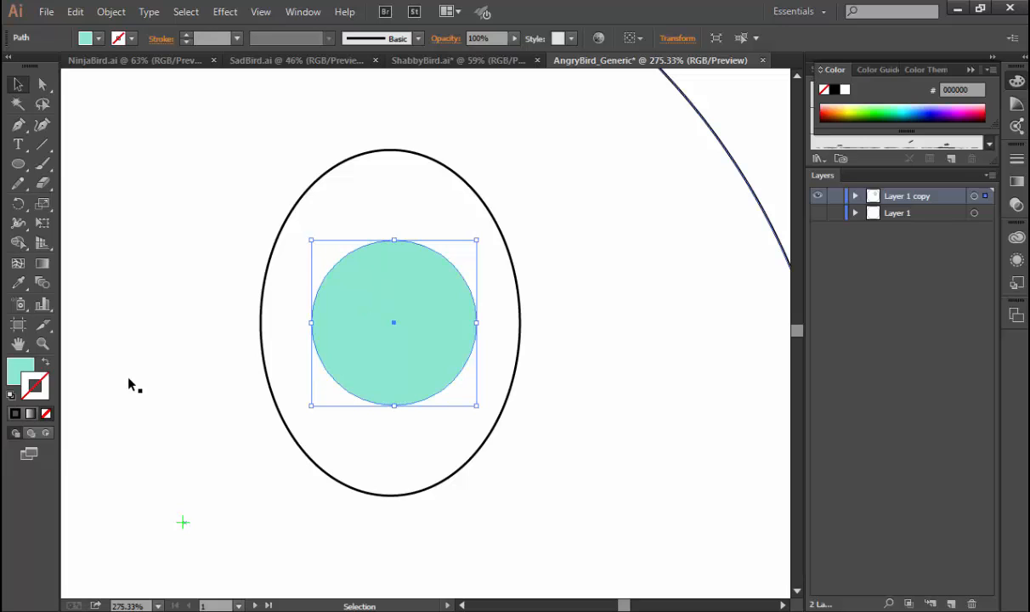
click(99, 253)
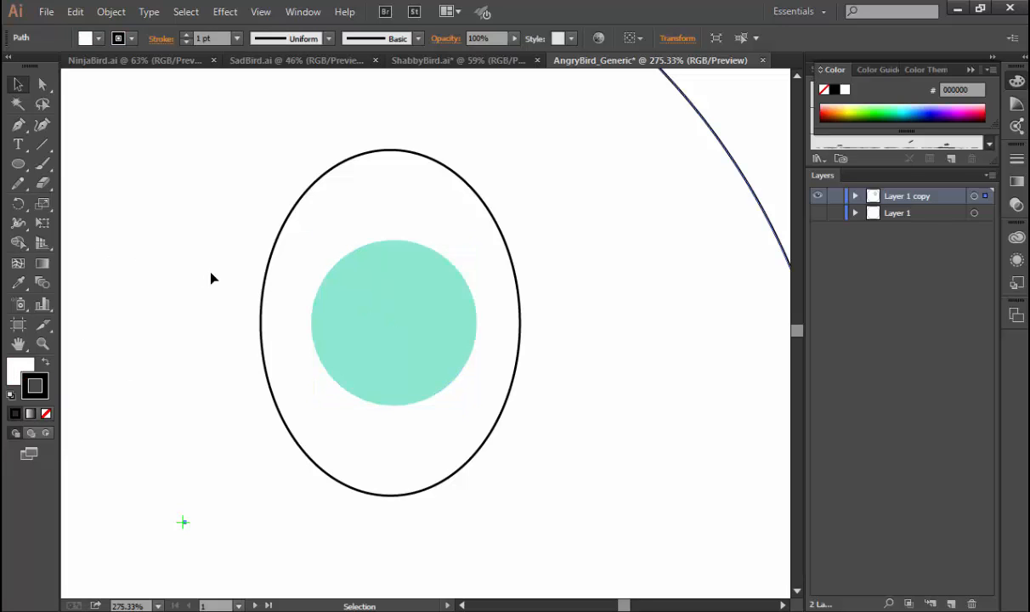
Paste a copy of the iris circle in front, shrink it about its centre and fill it black as the pupil.
click(389, 307)
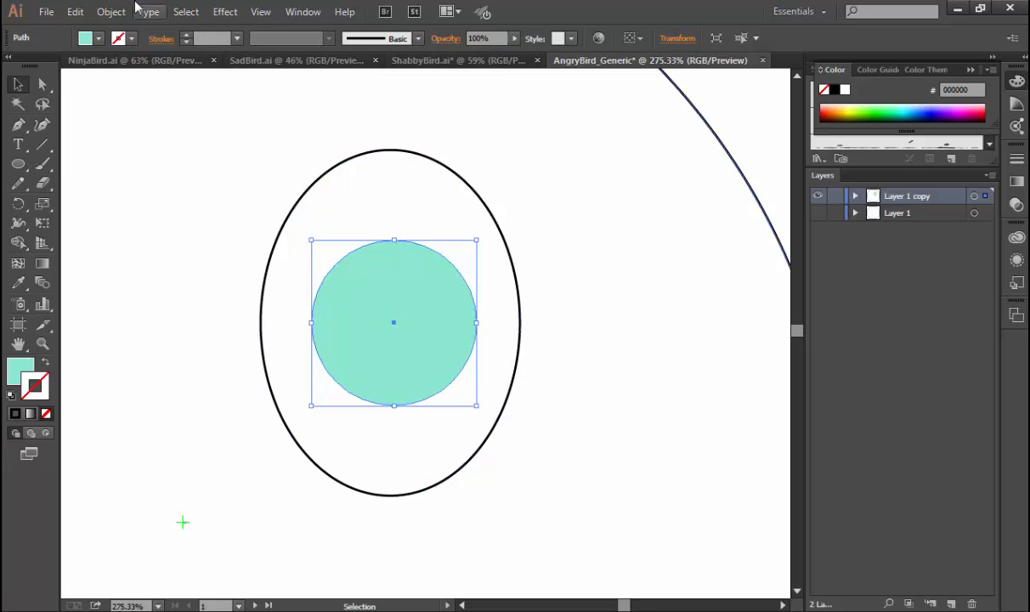
click(74, 11)
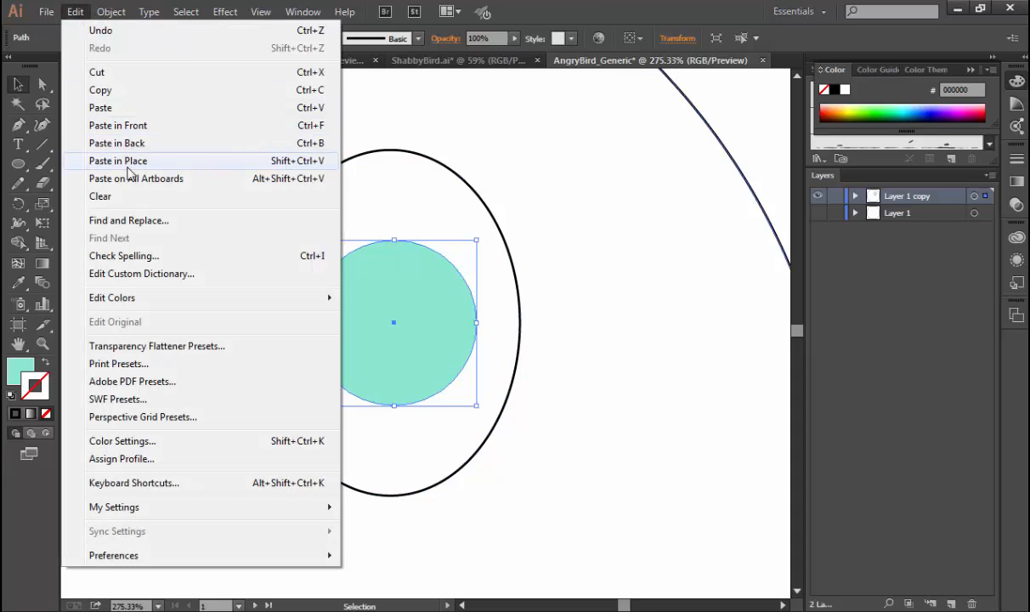
click(133, 128)
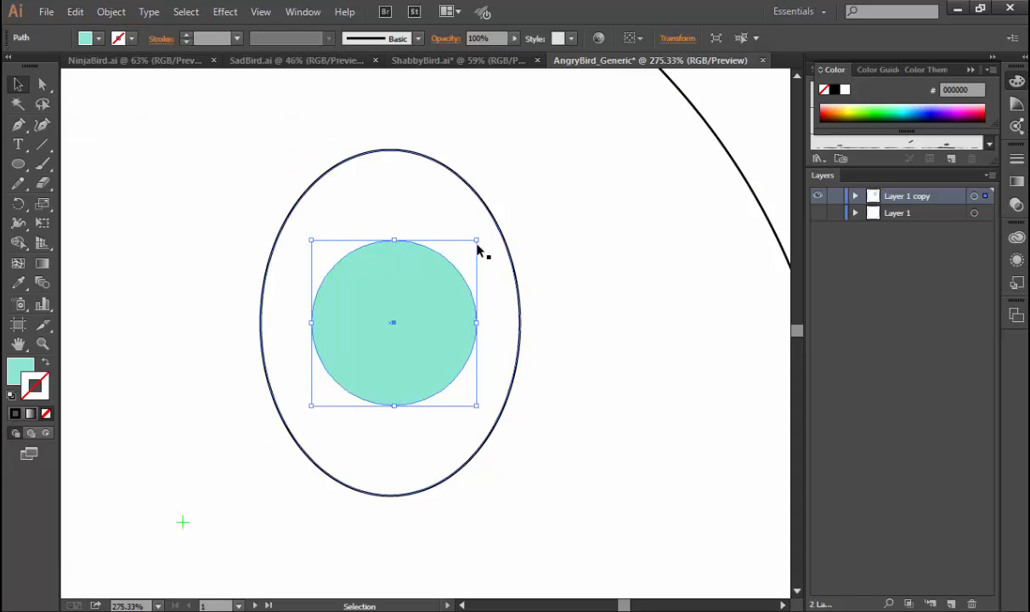
drag(475, 242, 442, 277)
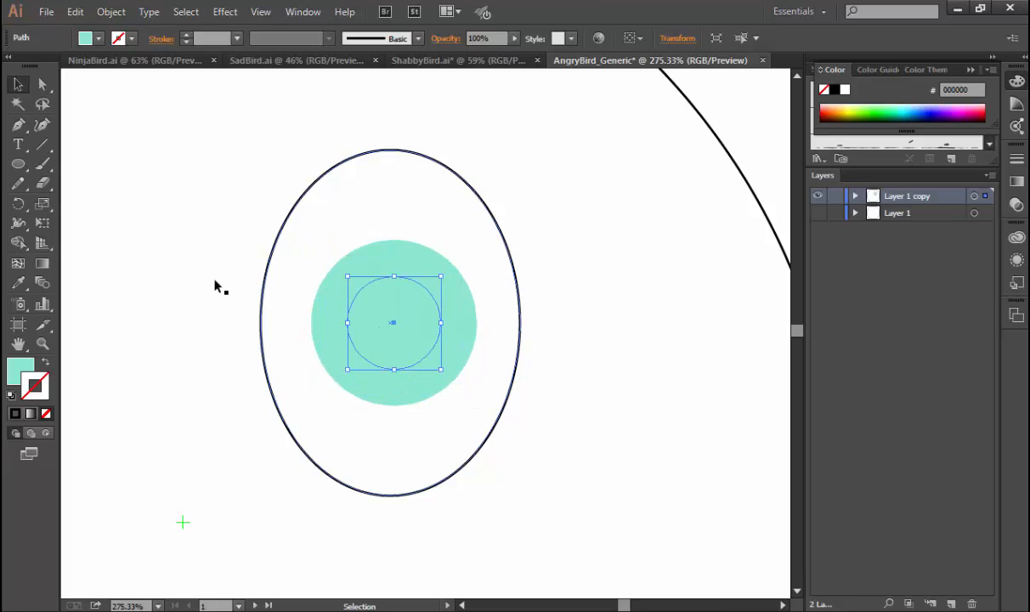
click(20, 367)
click(833, 89)
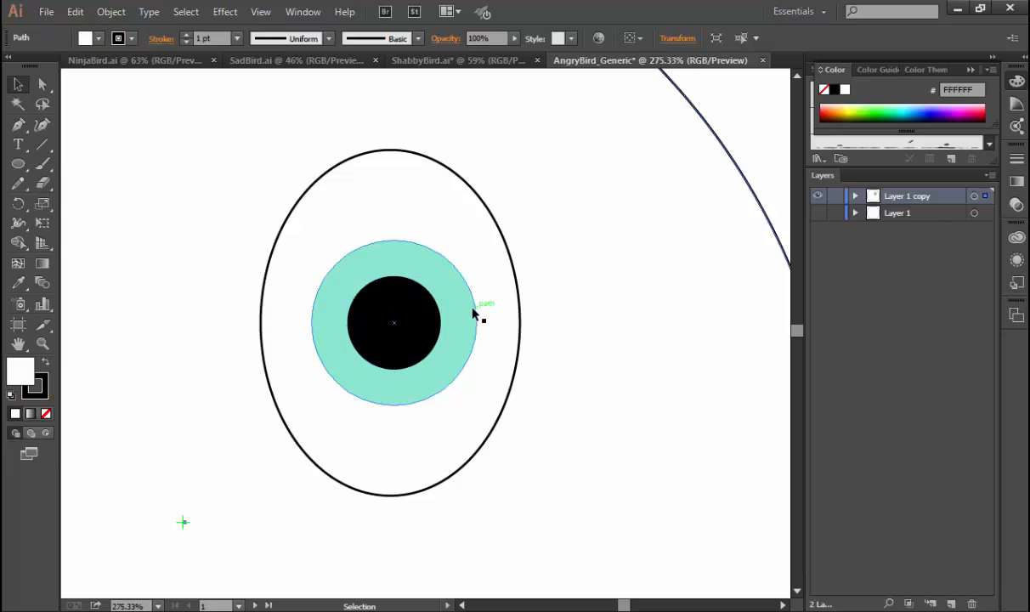
click(459, 207)
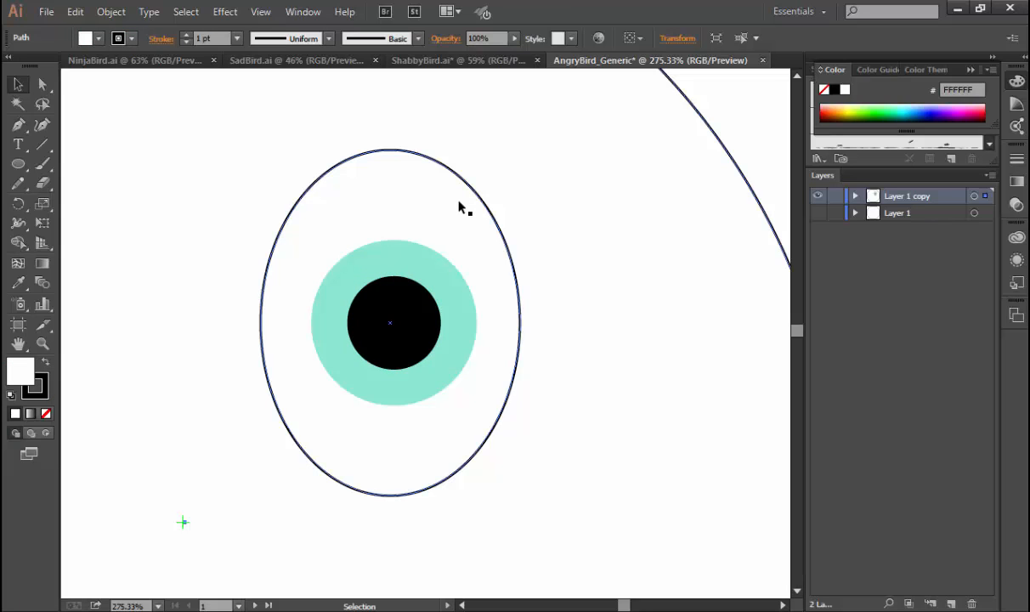
click(400, 81)
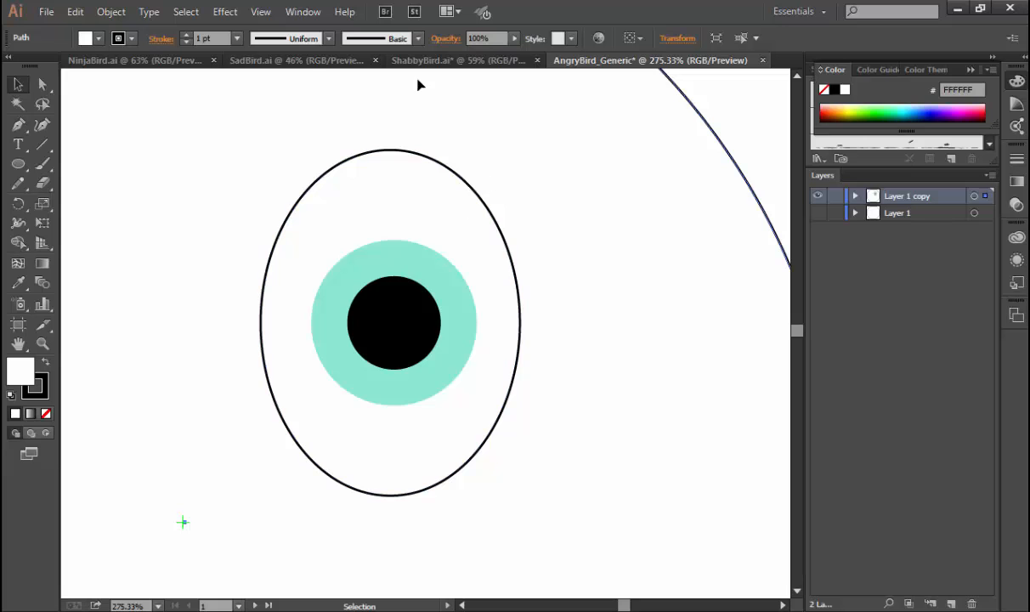
Check the eyes in SadBird.ai, NinjaBird.ai and ShabbyBird.ai, and shrink the black pupil in AngryBird_Generic about its centre.
click(308, 66)
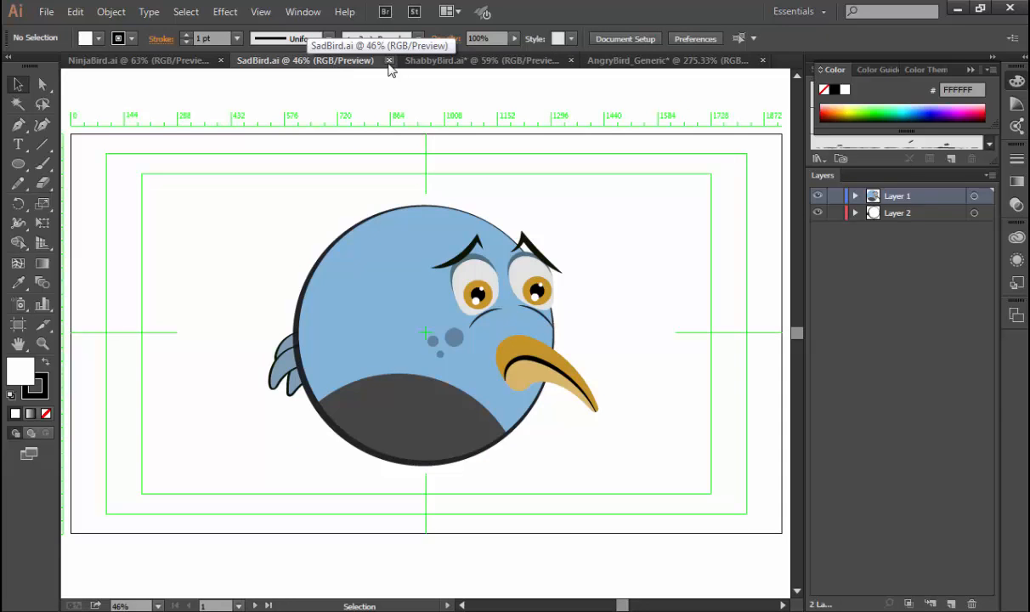
click(123, 66)
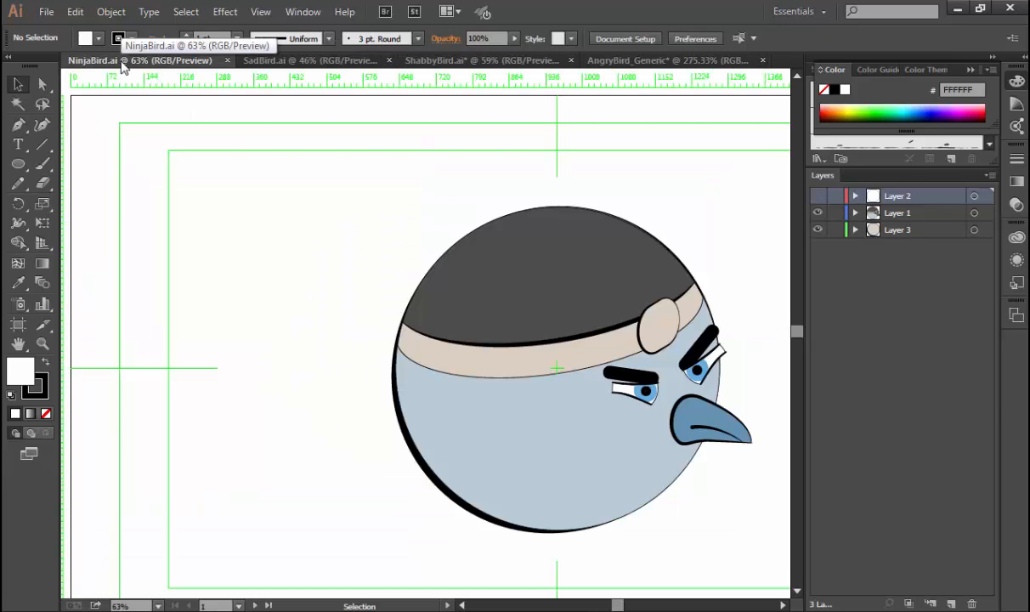
click(288, 60)
click(438, 60)
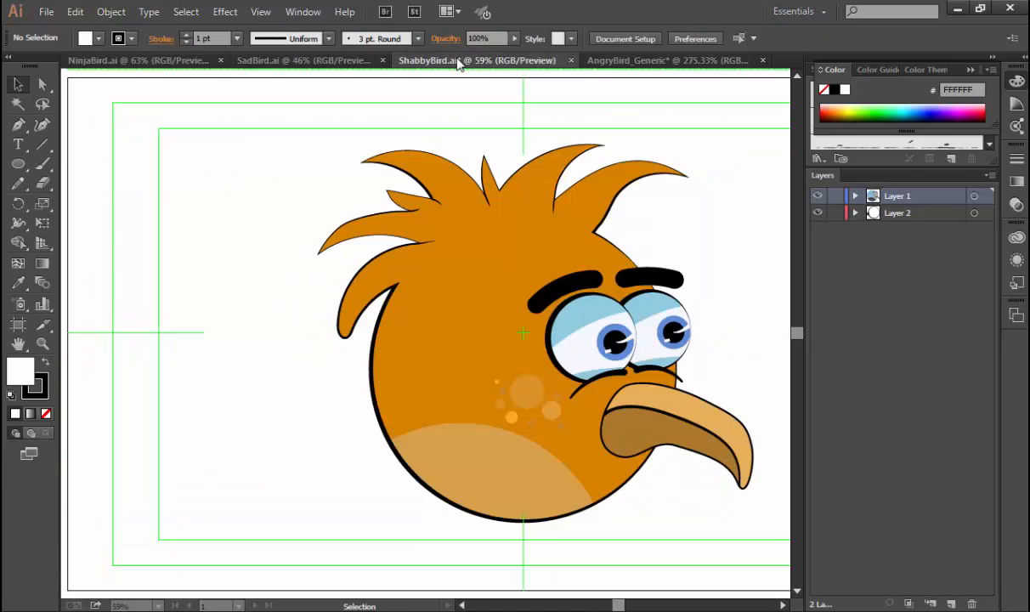
click(667, 60)
click(399, 313)
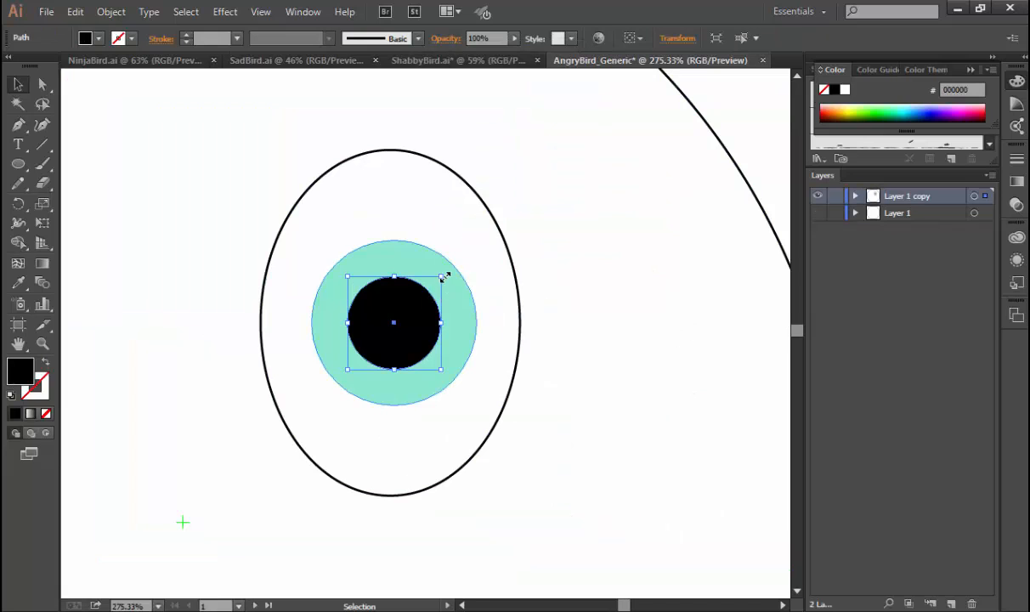
drag(443, 278, 416, 301)
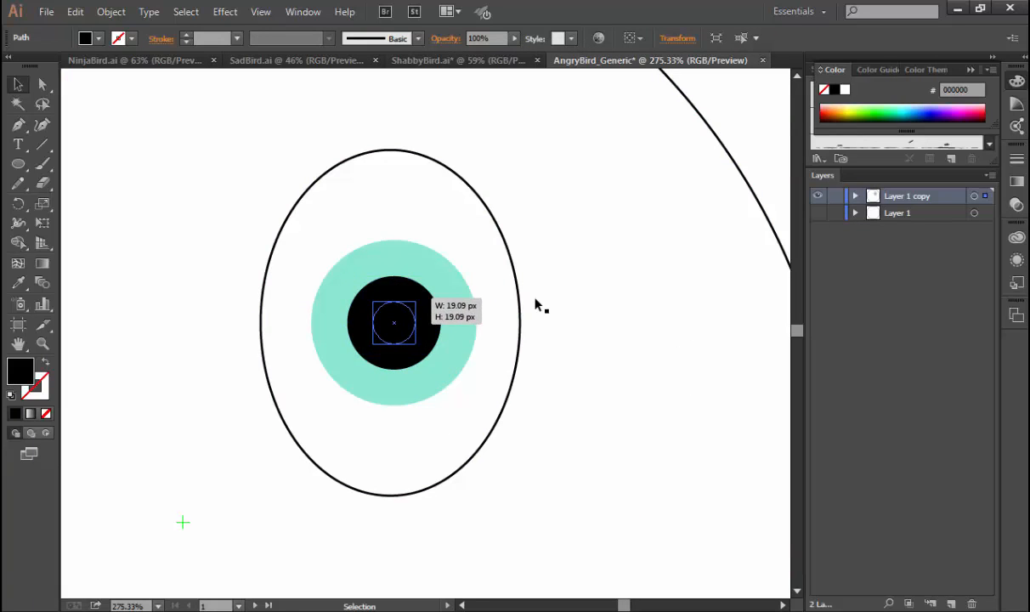
key(ctrl+0)
click(565, 291)
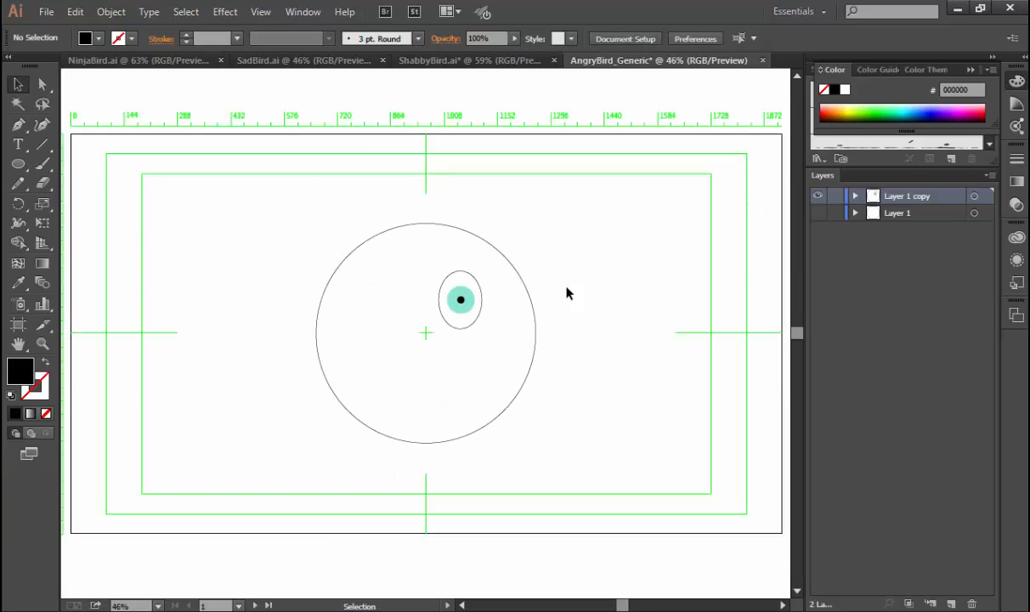
Change the iris circle's fill to blue #007FAA and deselect it.
key(ctrl+space)
drag(394, 255, 591, 375)
click(479, 334)
click(655, 349)
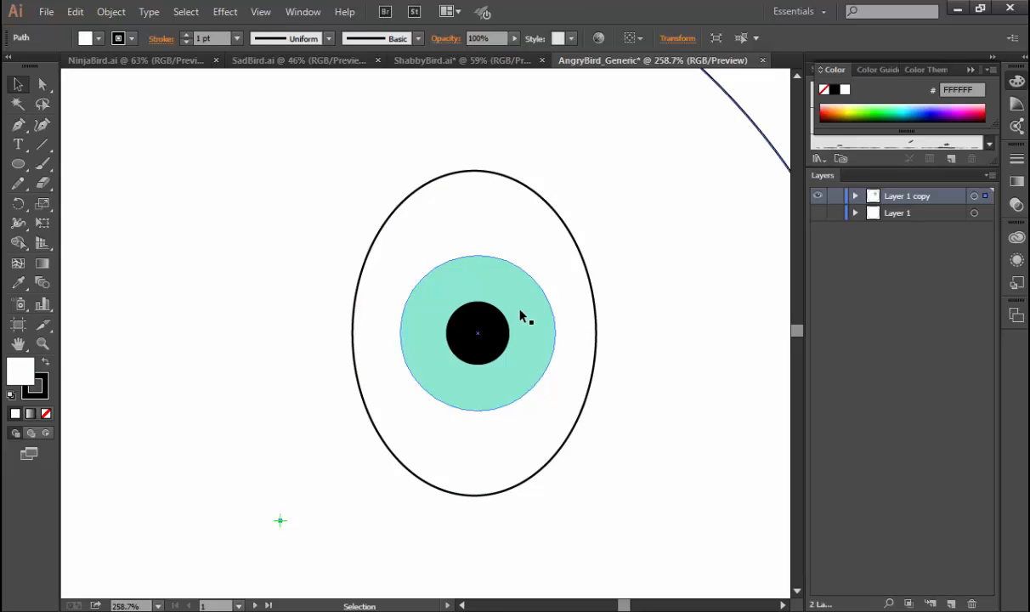
click(20, 164)
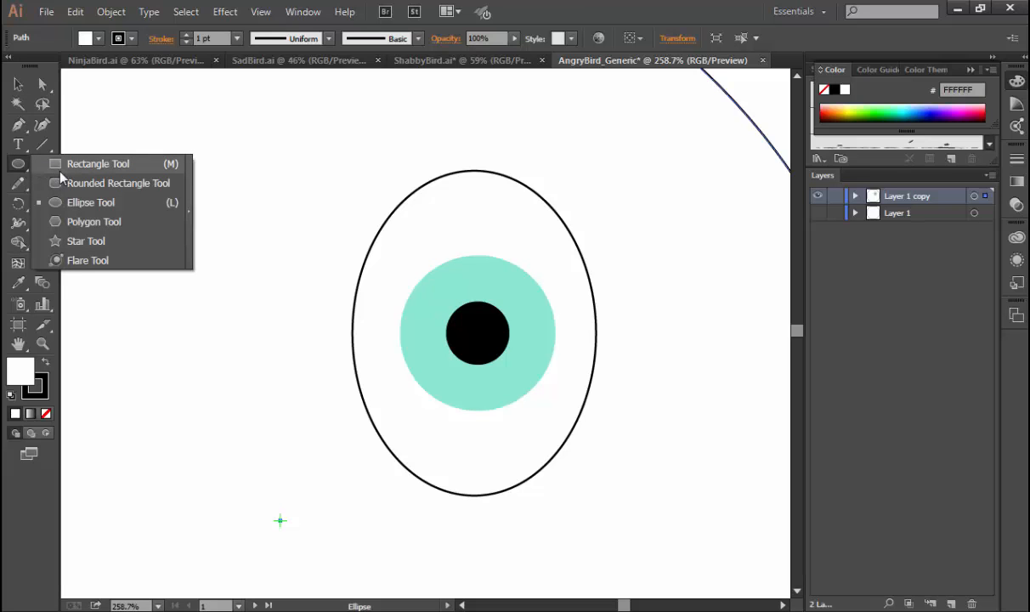
click(58, 163)
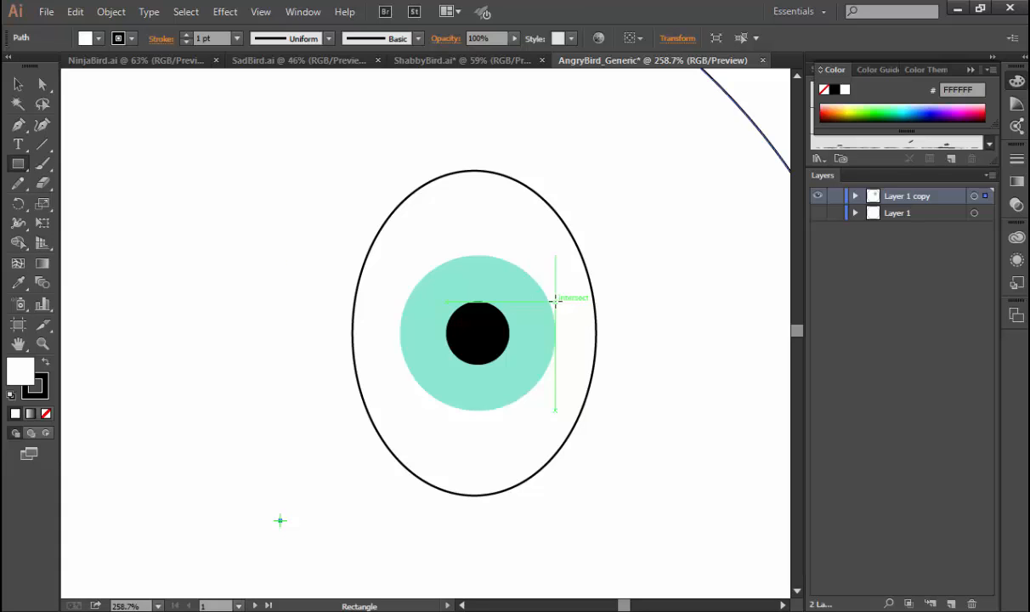
key(v)
click(526, 303)
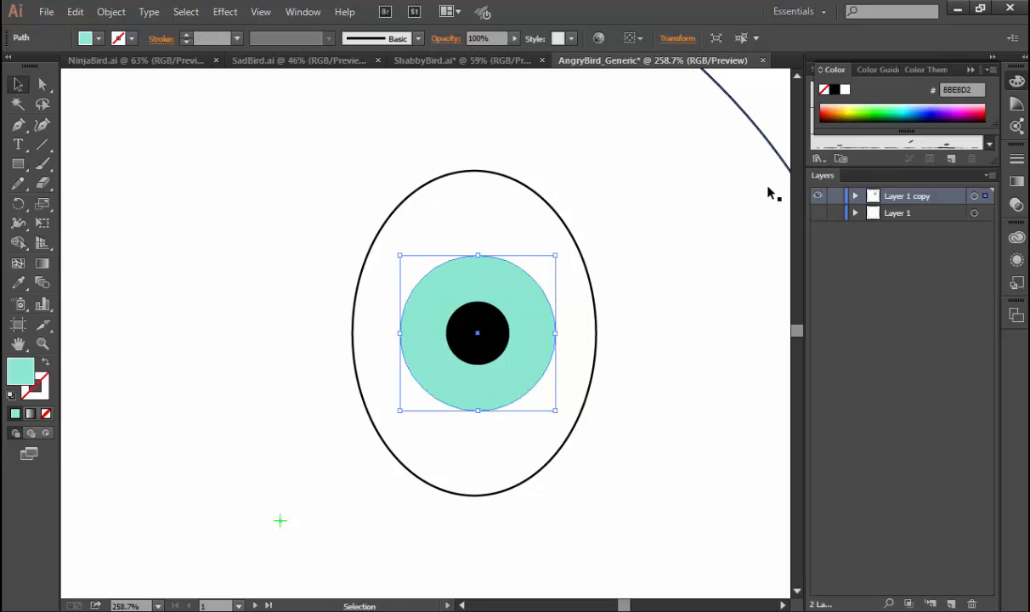
click(915, 103)
click(918, 108)
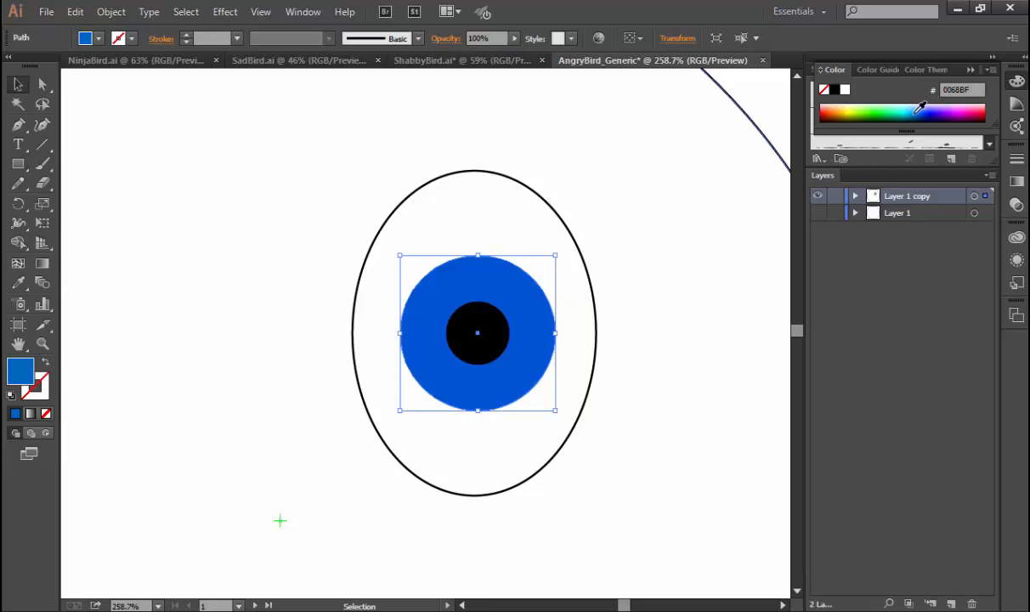
click(914, 108)
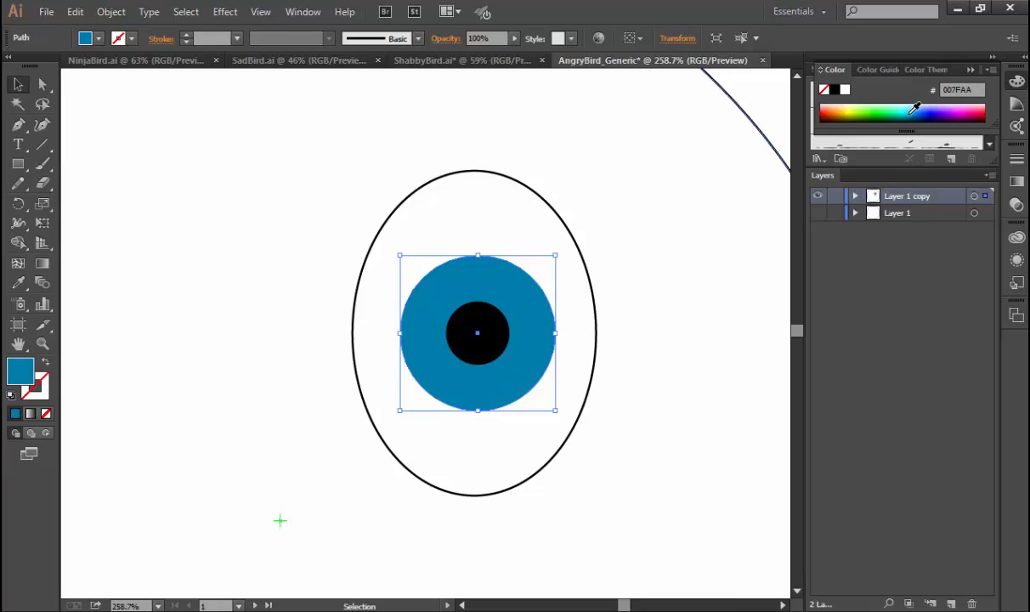
key(ctrl+shift+a)
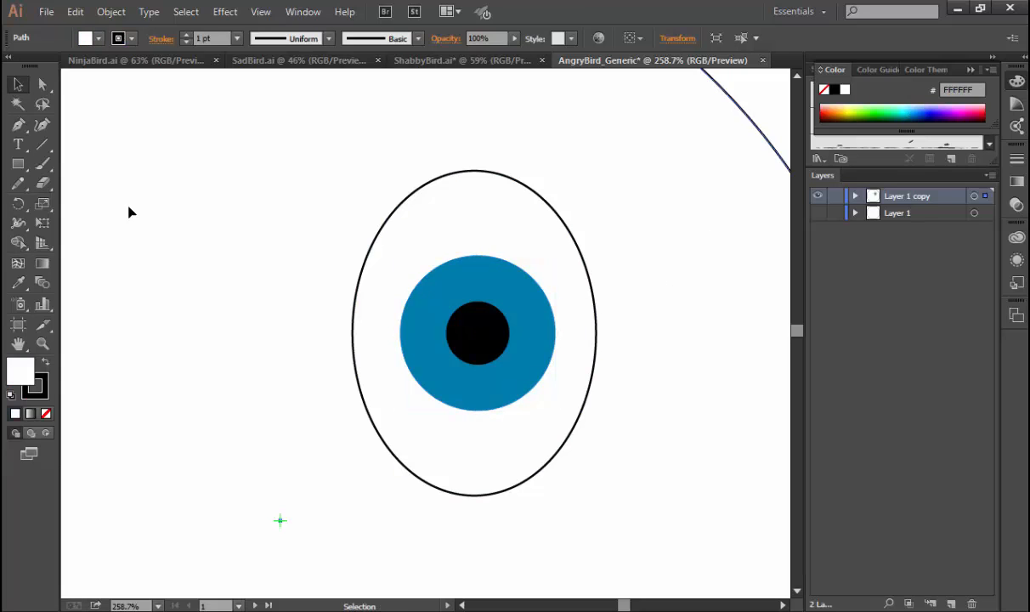
Draw a thin horizontal white rectangle with a black outline in the empty area just left of the eye ellipse's upper part.
click(18, 164)
drag(209, 175, 344, 204)
key(a)
click(365, 158)
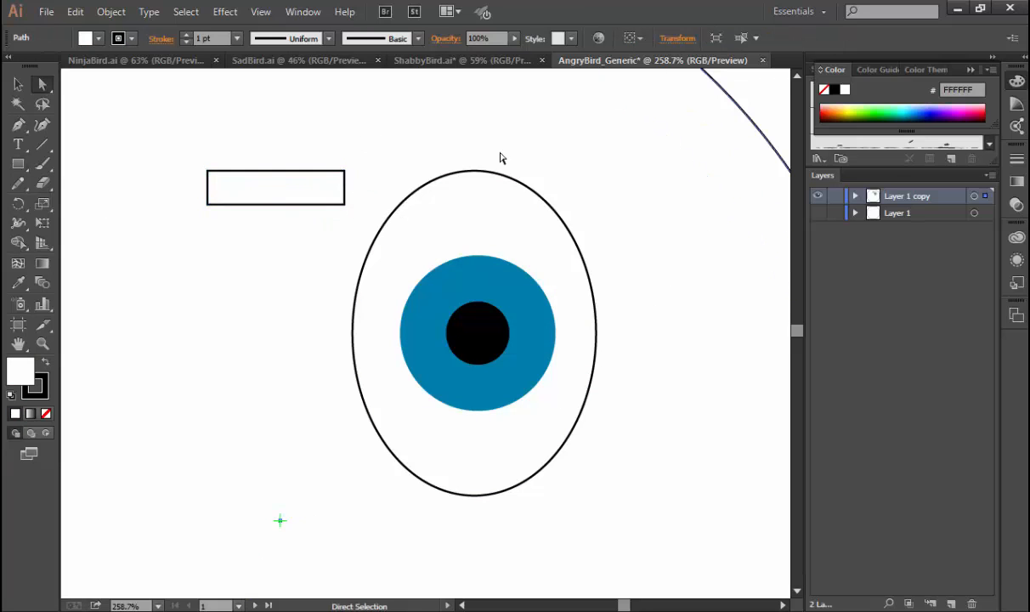
Free-transform the rectangle's two right corner points toward each other so that it tapers into a narrow wedge.
click(345, 172)
shift+click(345, 205)
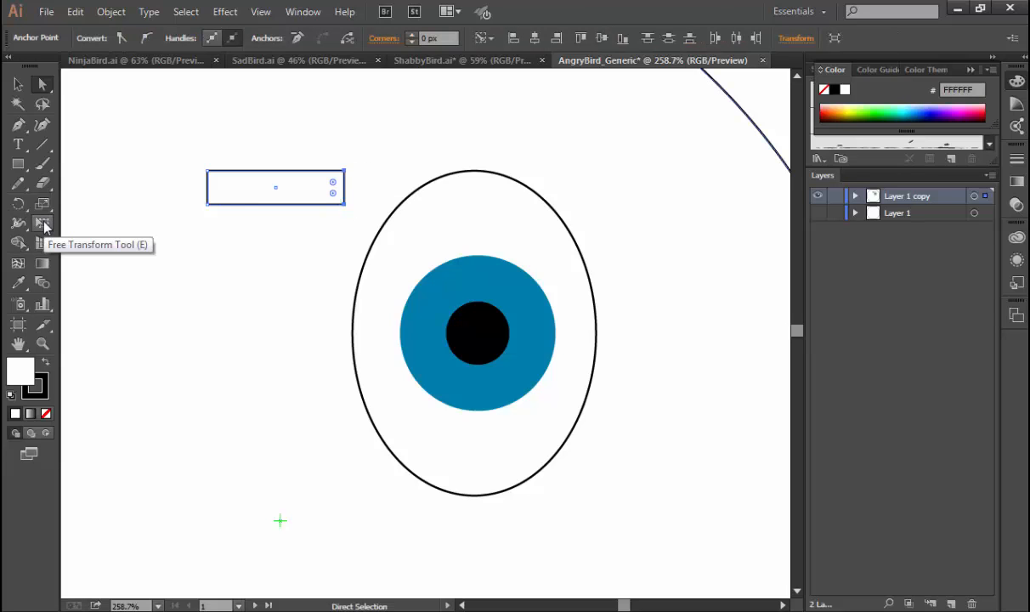
click(43, 224)
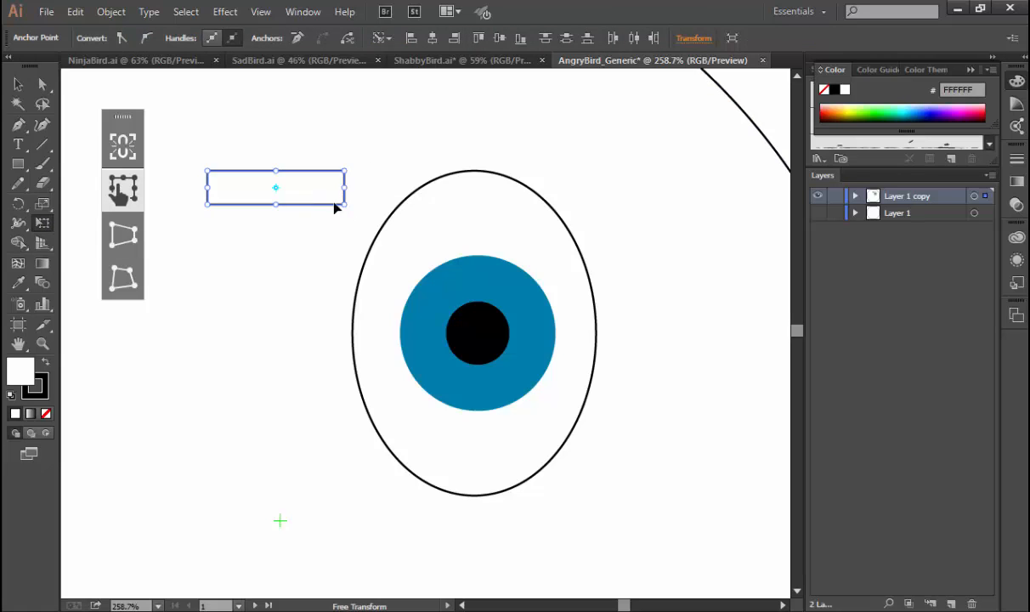
drag(278, 200, 278, 193)
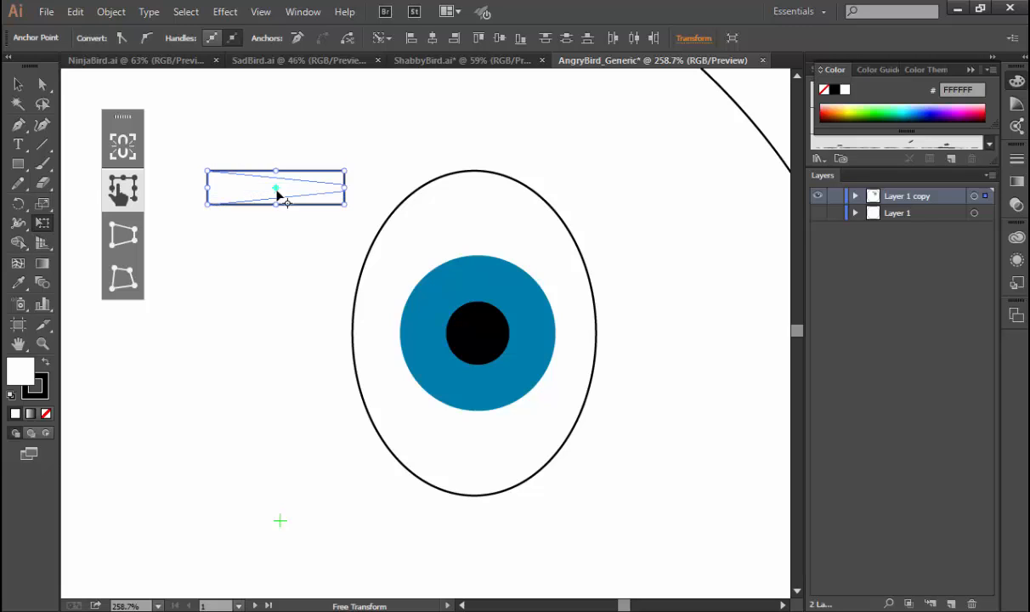
Move the wedge onto the eye and shrink it so it spans from the pupil toward the iris's right edge.
key(v)
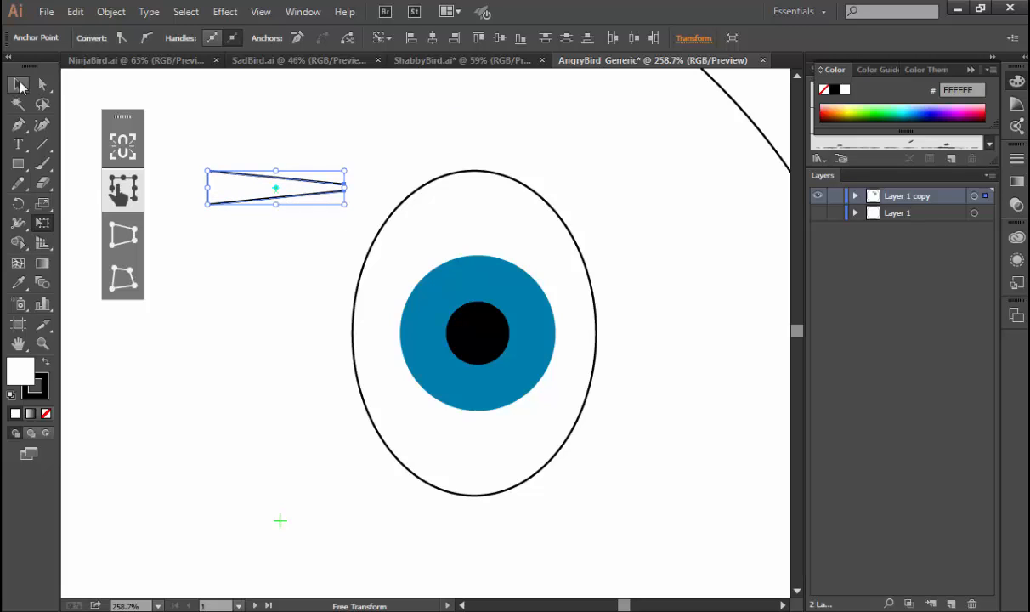
drag(242, 197, 509, 343)
mouse_move(613, 326)
mouse_down()
mouse_move(609, 318)
mouse_move(533, 341)
mouse_move(508, 319)
mouse_move(504, 333)
mouse_move(512, 319)
mouse_up()
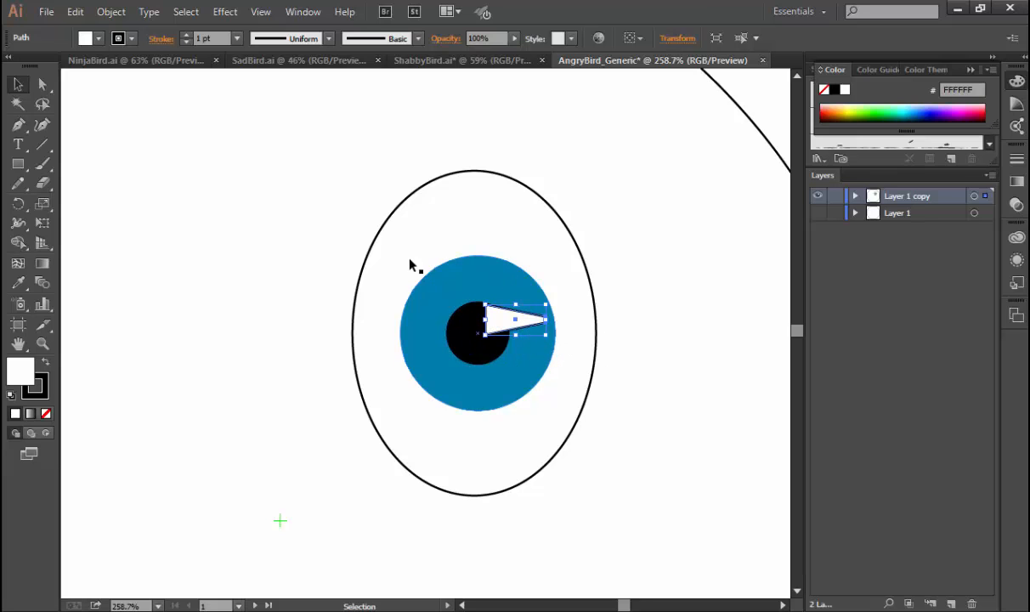
Remove the wedge's stroke and rotate it so its narrow end tilts up to the right as an eye highlight.
click(36, 384)
click(46, 414)
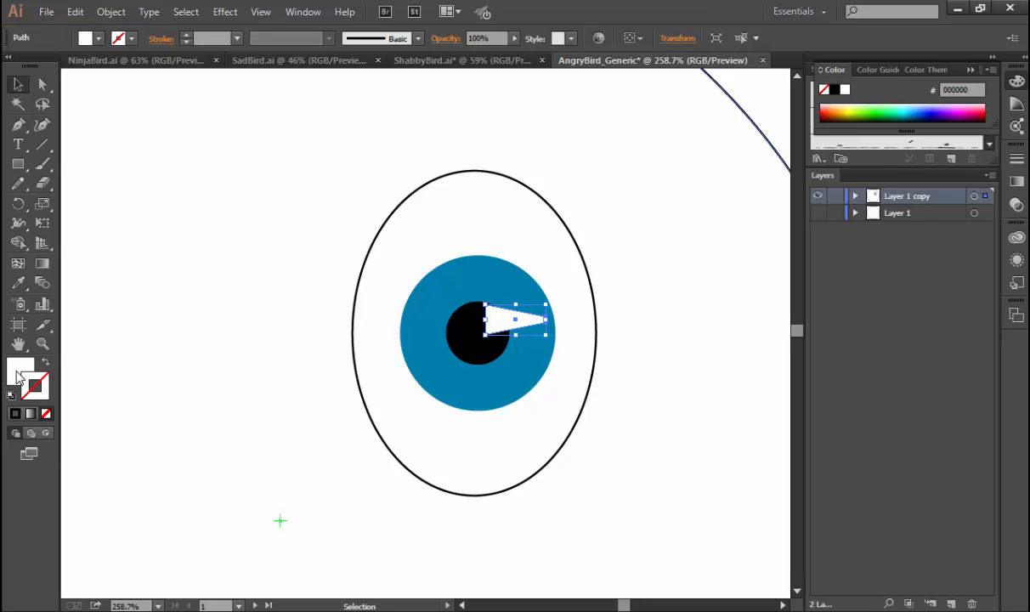
click(20, 367)
mouse_move(552, 343)
mouse_down()
mouse_move(550, 332)
mouse_move(498, 331)
mouse_move(497, 323)
mouse_up()
click(649, 318)
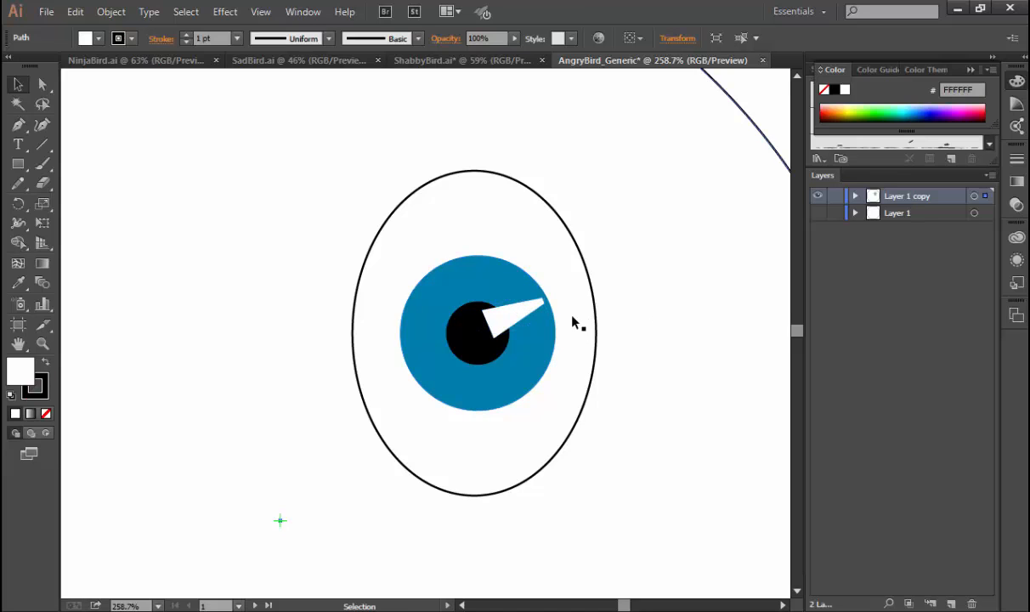
Shift the white highlight wedge slightly outward so its narrow tip meets the iris's right edge.
click(523, 313)
drag(547, 298, 552, 297)
click(594, 343)
Free-transform the highlight wedge to reverse its taper, with the wide end on the iris's right edge and the narrow end in the pupil.
key(ctrl+space)
drag(324, 196, 625, 422)
click(523, 332)
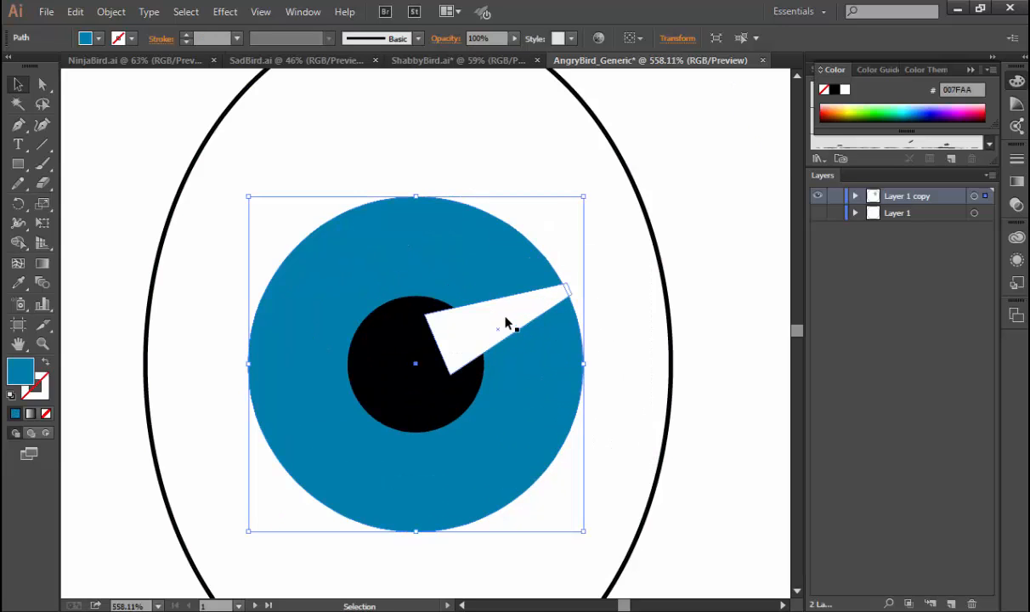
click(476, 304)
key(e)
drag(569, 378, 565, 262)
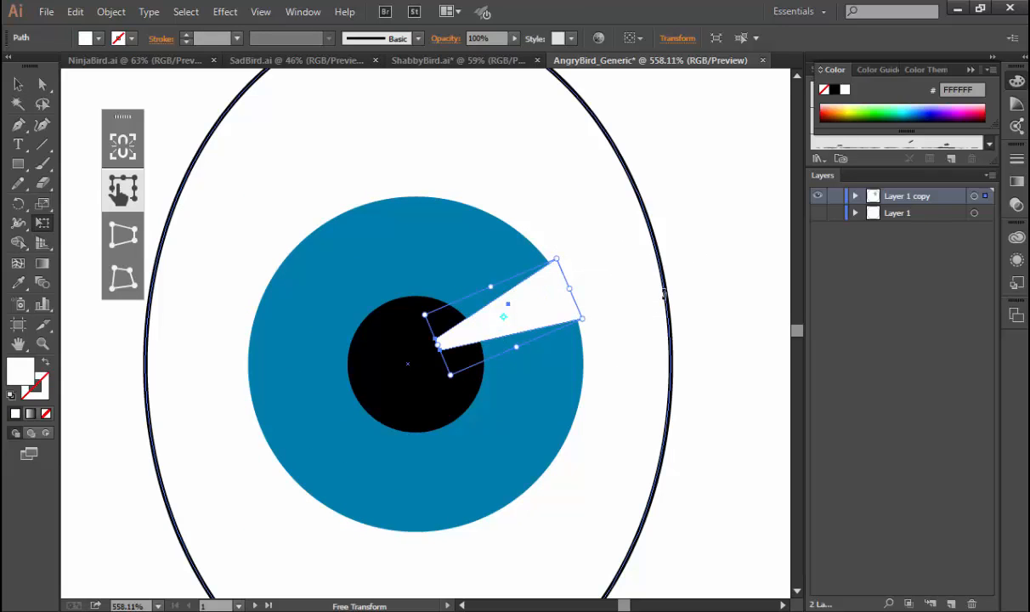
key(v)
click(713, 284)
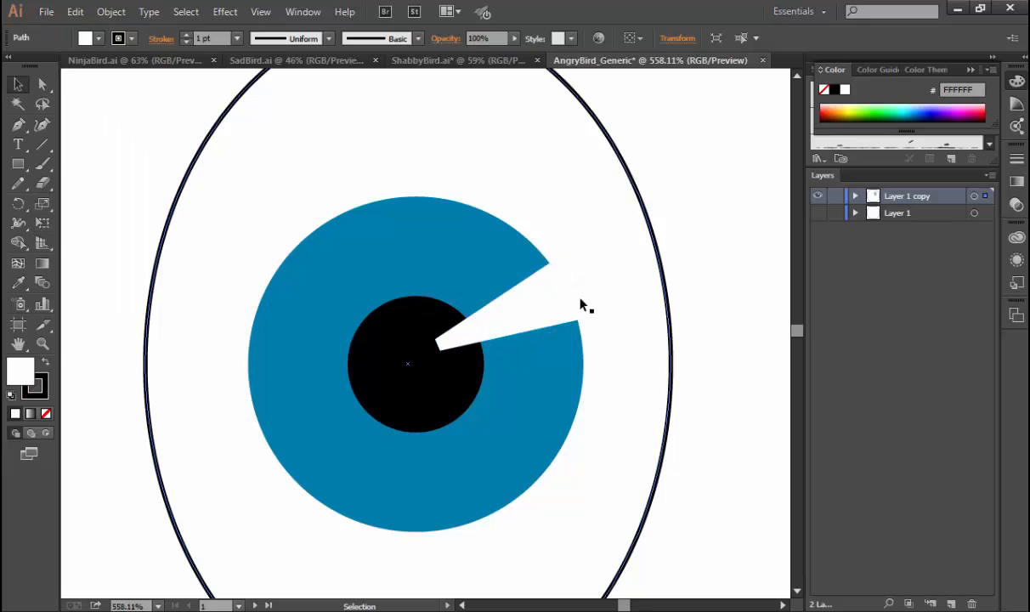
Place a smaller, mirrored copy of the highlight wedge on the iris's lower-left edge, rotated to point toward the pupil.
click(519, 326)
drag(519, 326, 334, 446)
key(e)
drag(368, 363, 288, 452)
key(v)
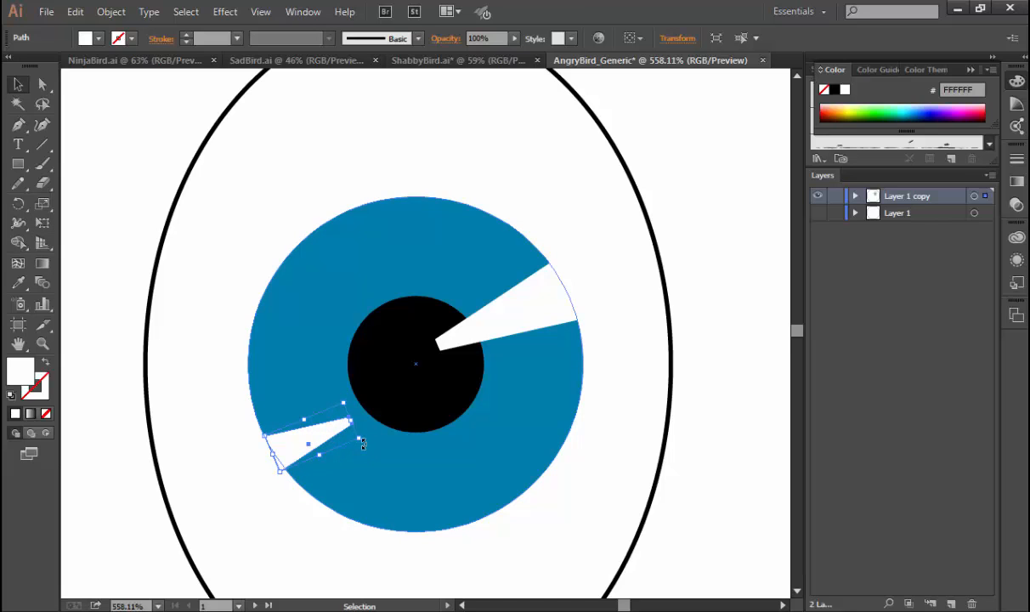
drag(362, 443, 327, 432)
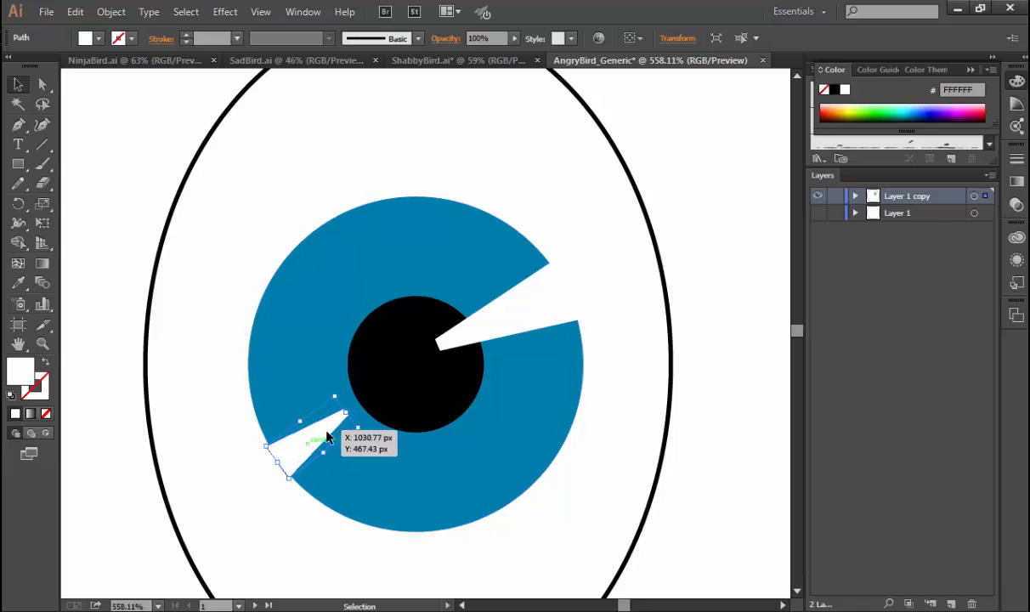
click(720, 337)
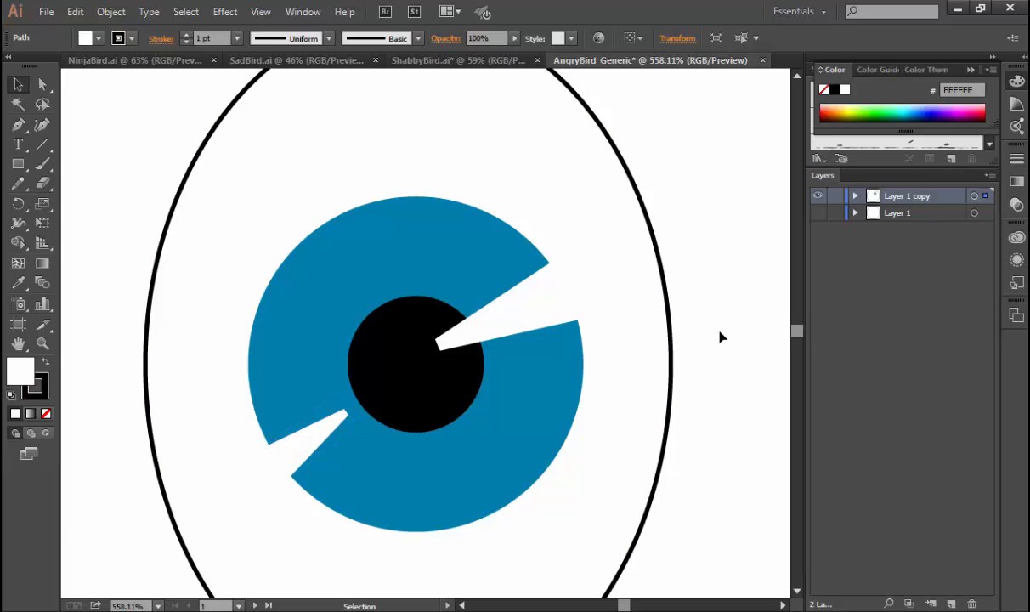
Examine how the eye with its two highlights reads at small overall scale and in close-up.
key(ctrl+0)
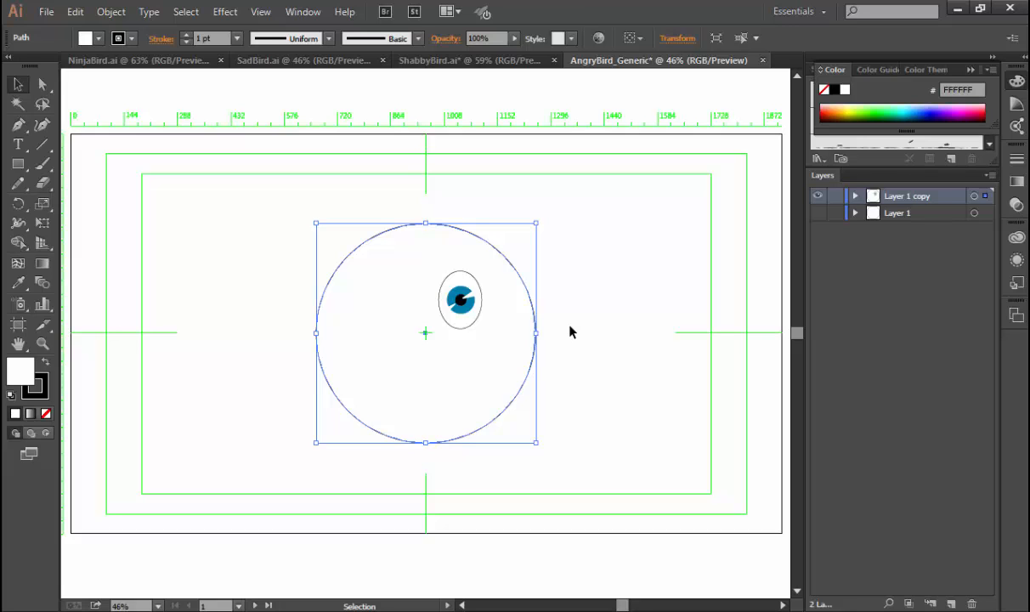
key(ctrl+minus)
key(ctrl+minus)
key(ctrl+minus)
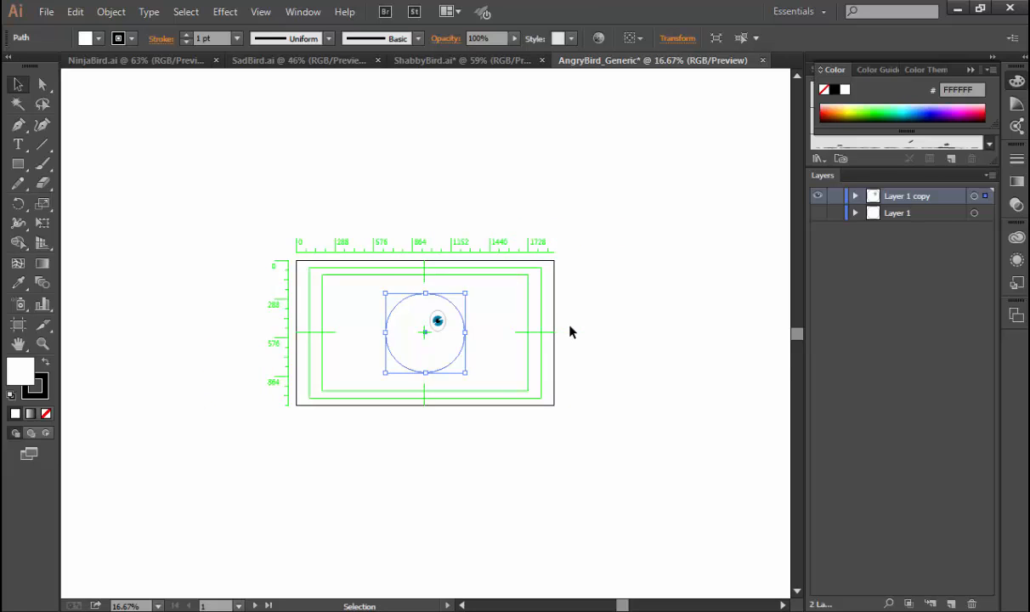
key(ctrl+plus)
key(ctrl+plus)
key(ctrl+plus)
key(ctrl+plus)
key(ctrl+plus)
key(ctrl+plus)
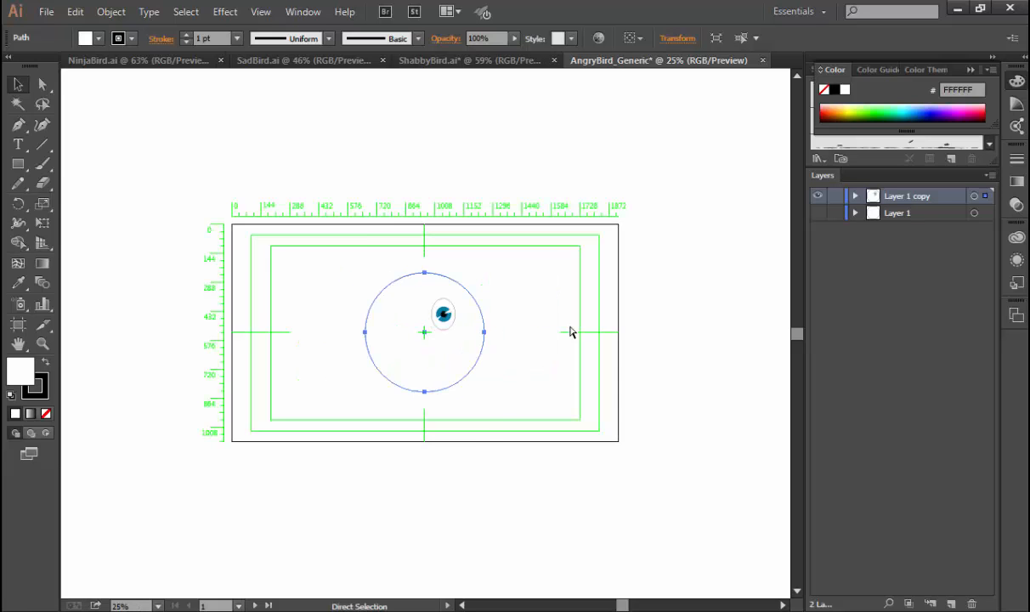
drag(633, 220, 546, 340)
drag(383, 268, 529, 422)
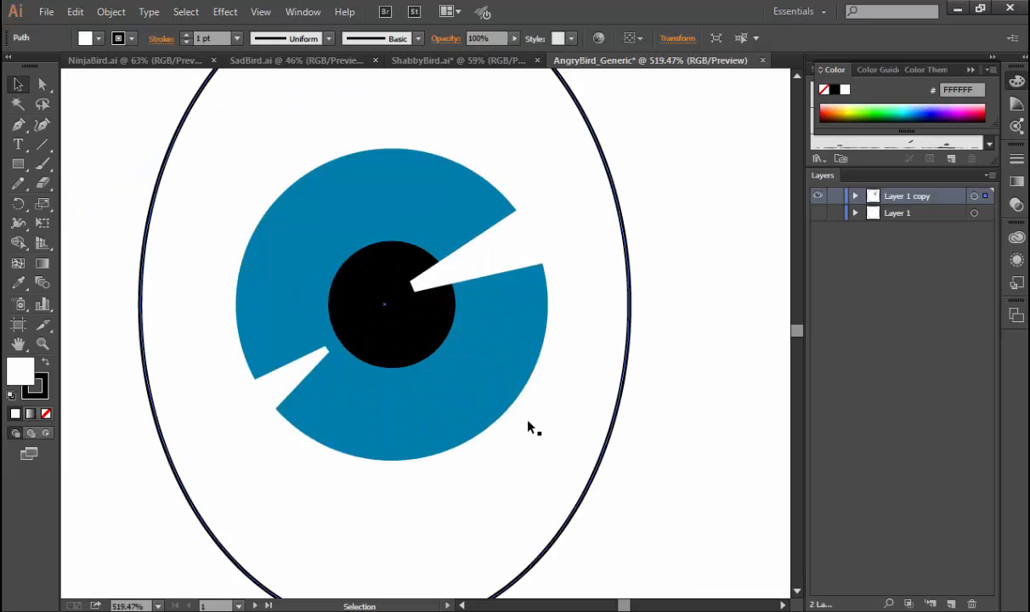
Group the blue iris, black pupil and both white highlight wedges into one object.
key(ctrl+minus)
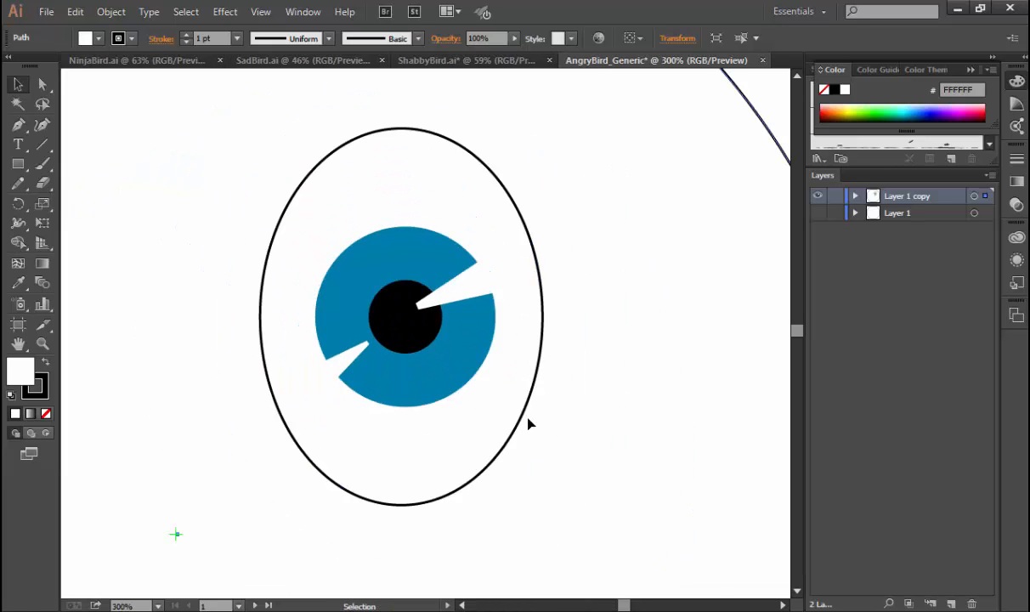
key(ctrl+minus)
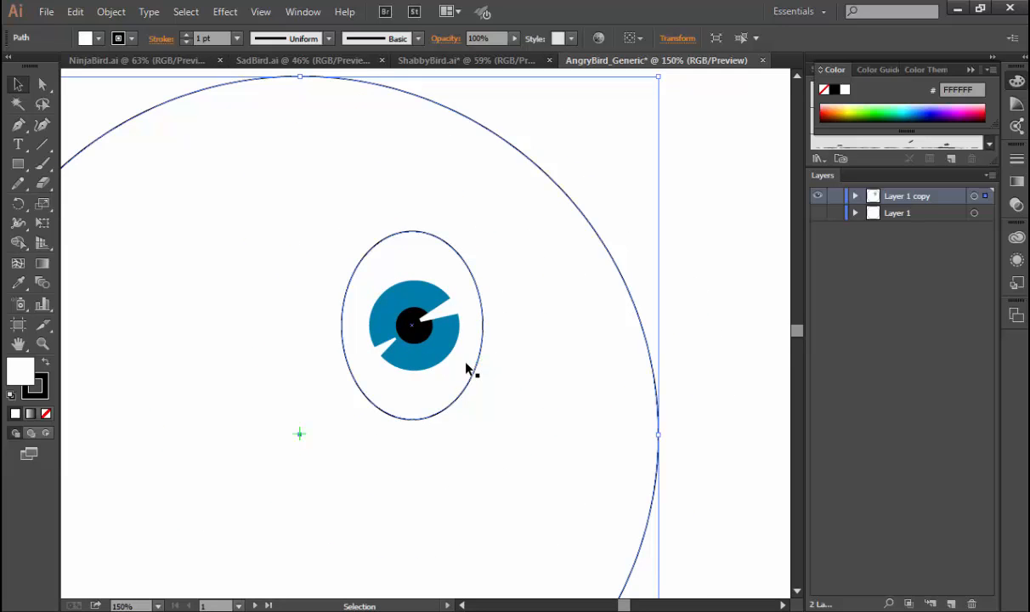
click(413, 329)
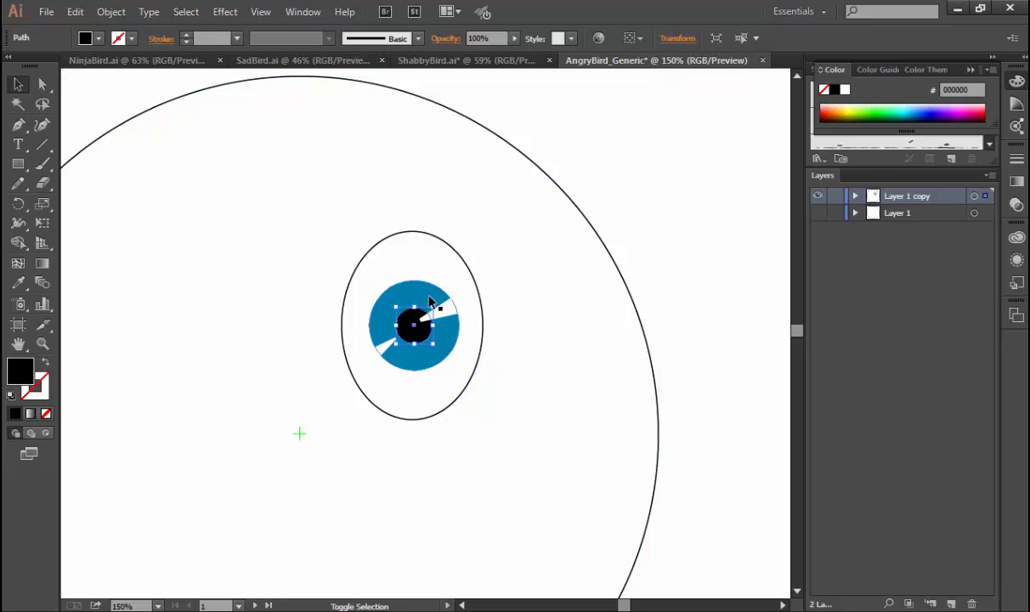
shift+click(435, 310)
mouse_move(399, 344)
mouse_down()
mouse_move(383, 335)
mouse_move(408, 335)
mouse_move(434, 368)
mouse_move(416, 345)
mouse_up()
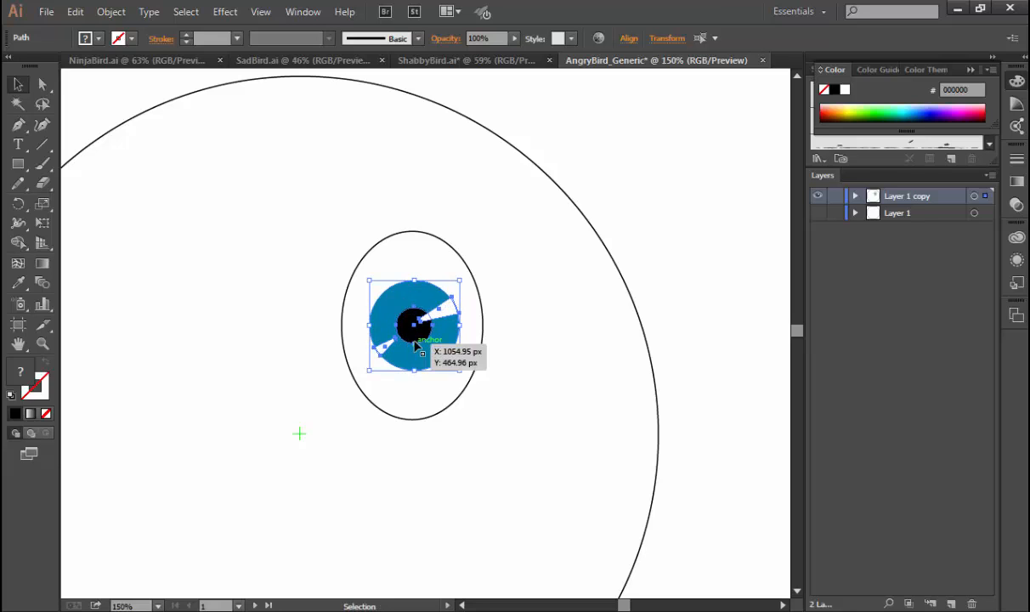
key(ctrl+g)
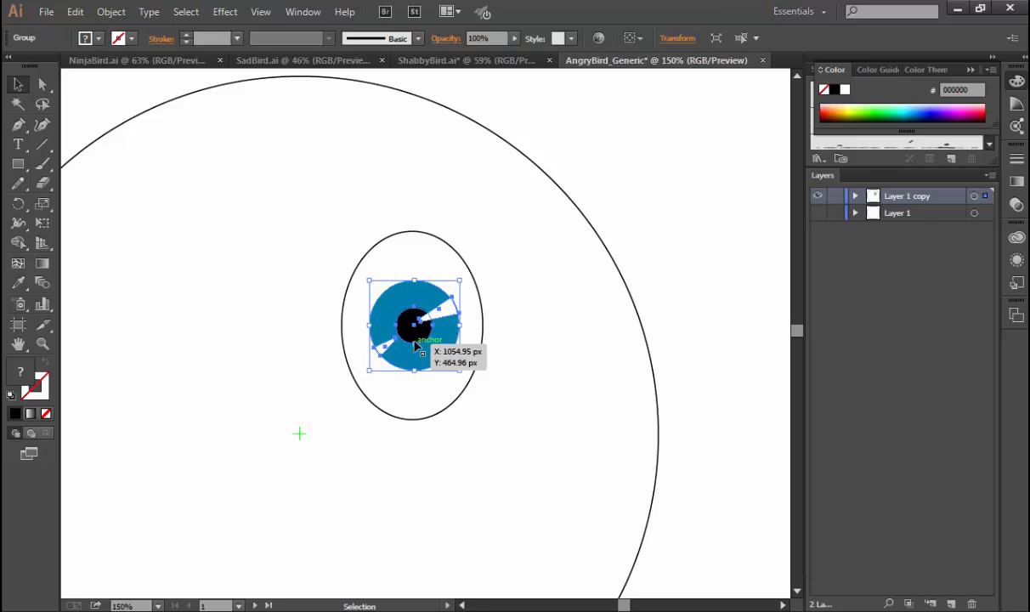
click(639, 230)
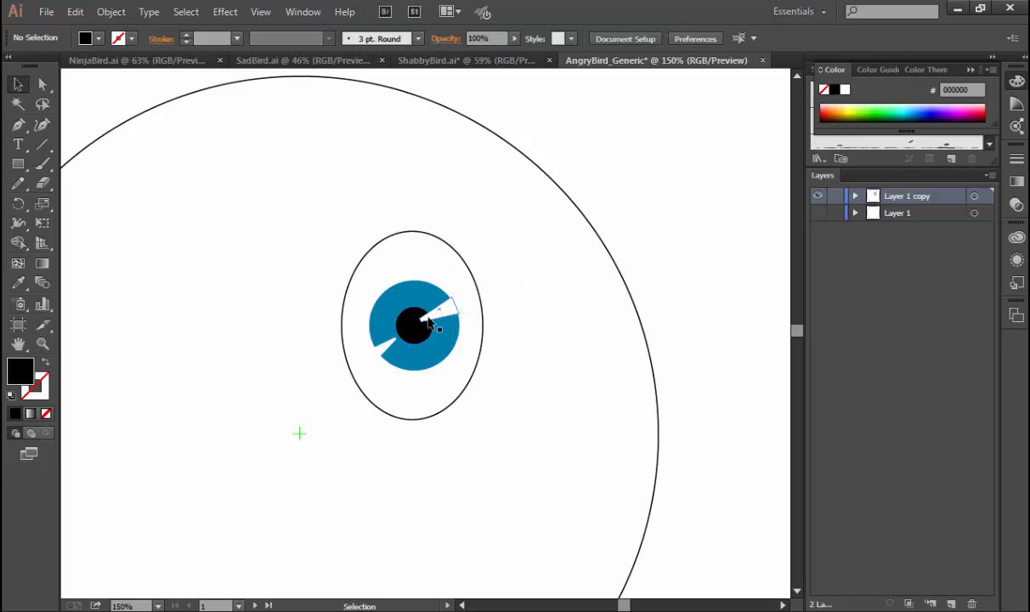
Move the iris group to the right and slightly down until it overlaps the eye outline's right edge.
mouse_move(413, 332)
mouse_down()
mouse_move(400, 367)
mouse_move(370, 358)
mouse_move(422, 316)
mouse_move(410, 332)
mouse_up()
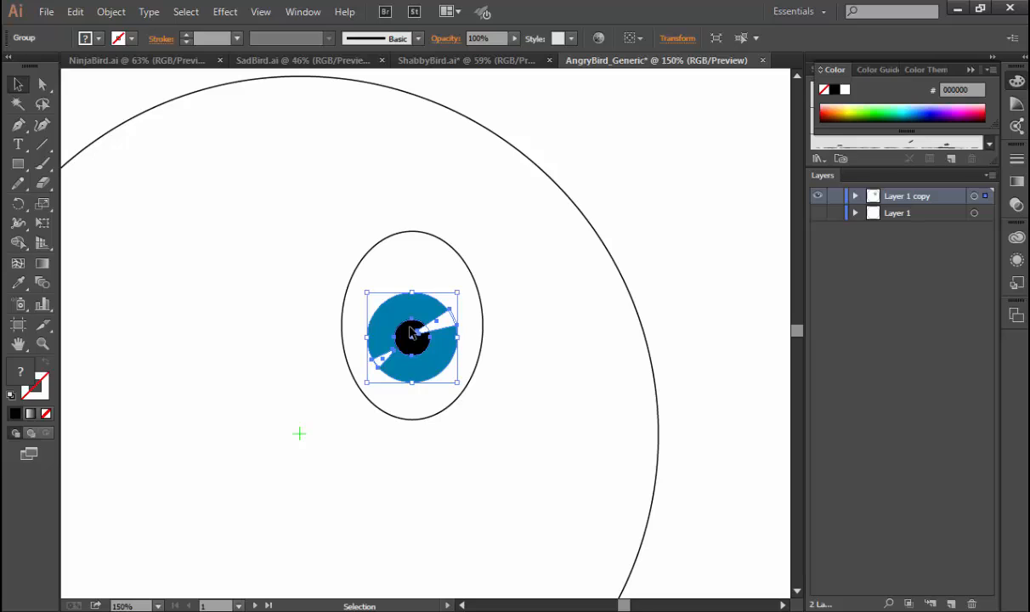
drag(411, 333, 430, 332)
click(644, 278)
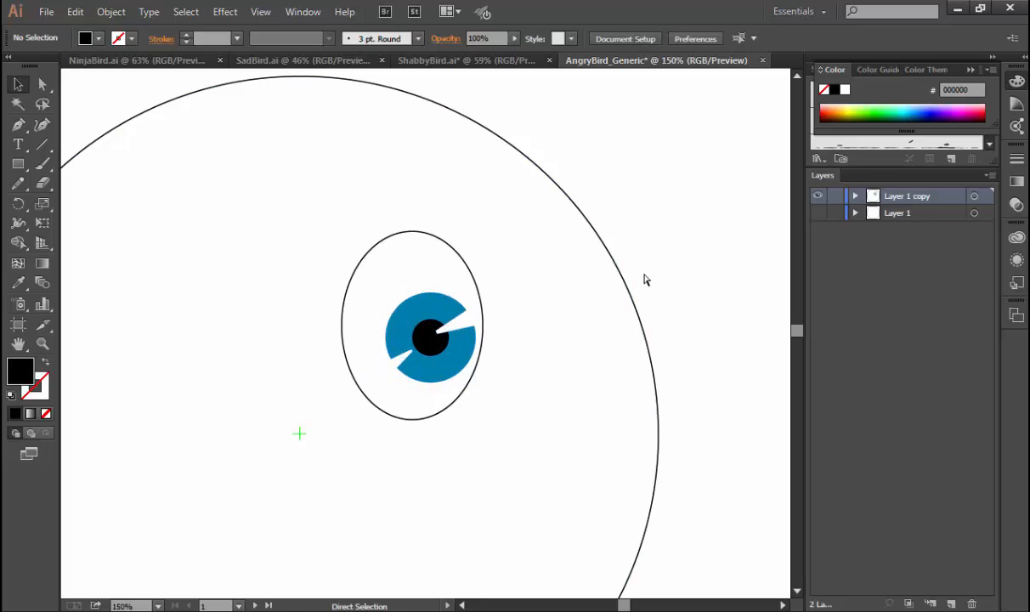
key(ctrl+minus)
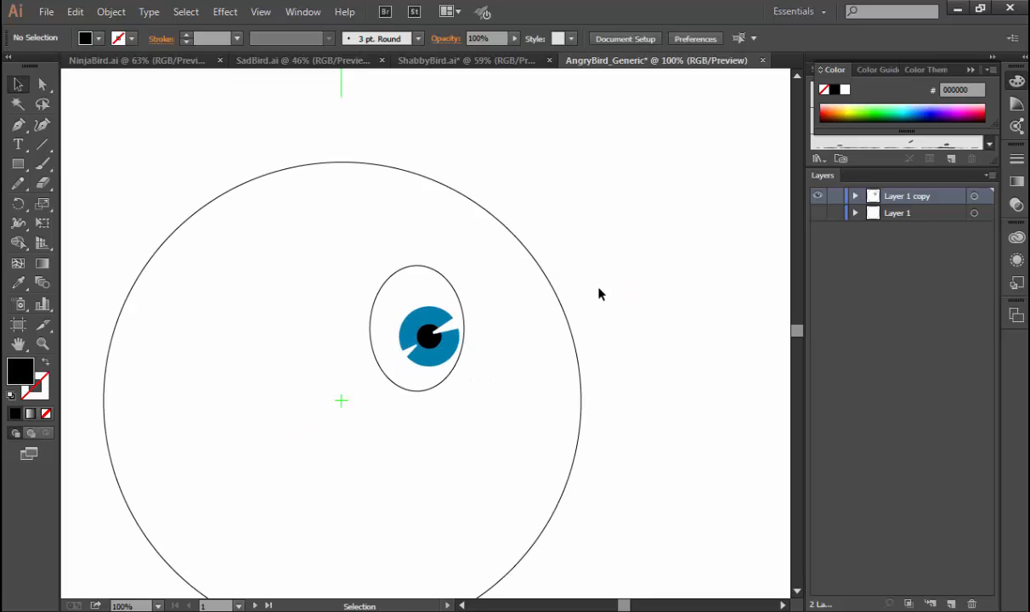
mouse_move(427, 342)
mouse_down()
mouse_move(443, 340)
mouse_move(434, 342)
mouse_up()
click(442, 343)
click(556, 261)
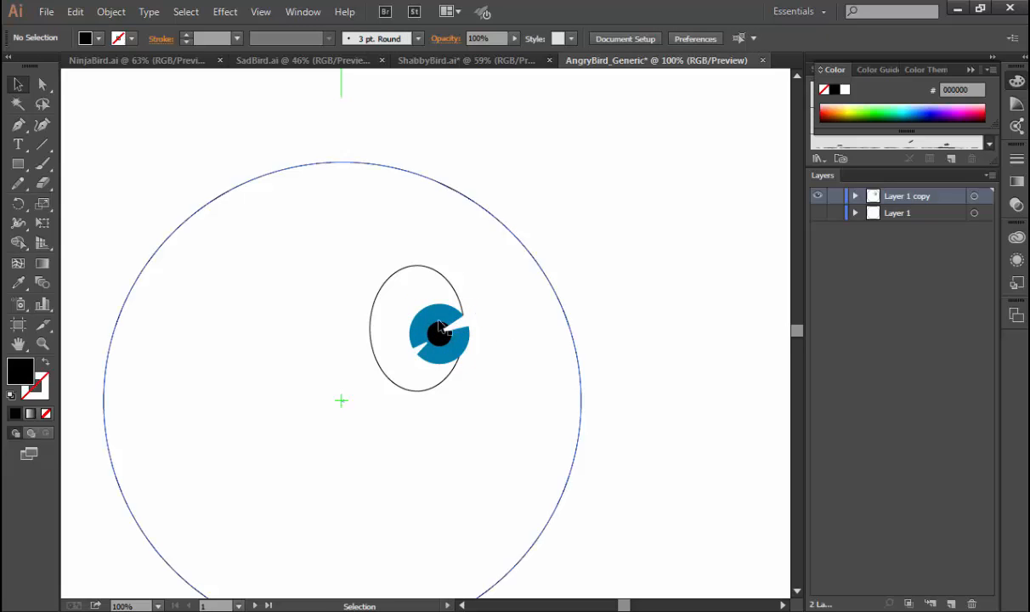
Move the eye outline and iris group together to the right and slightly down, nearer the body's right edge.
drag(375, 255, 501, 386)
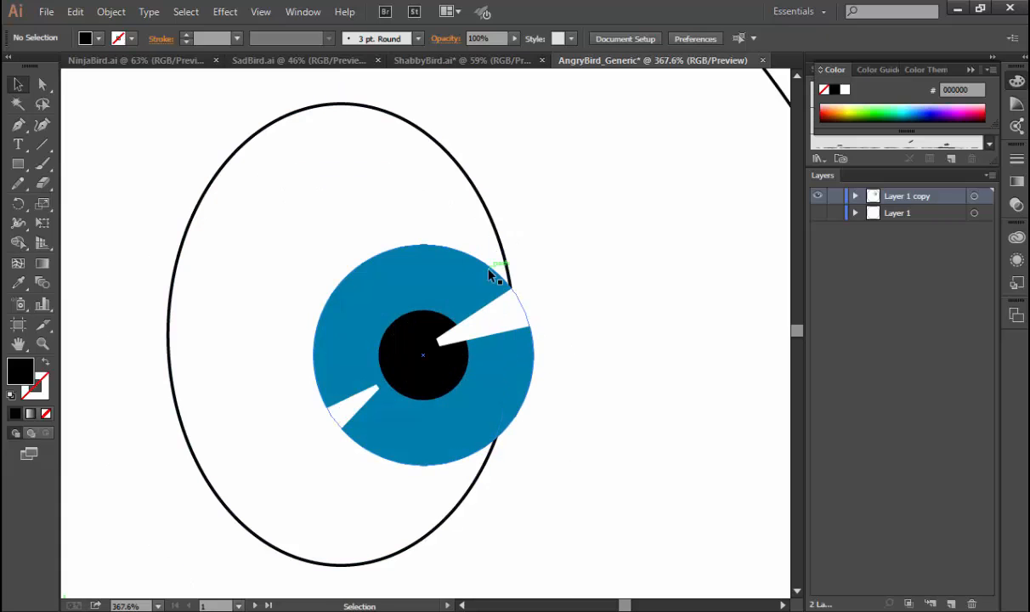
key(ctrl+0)
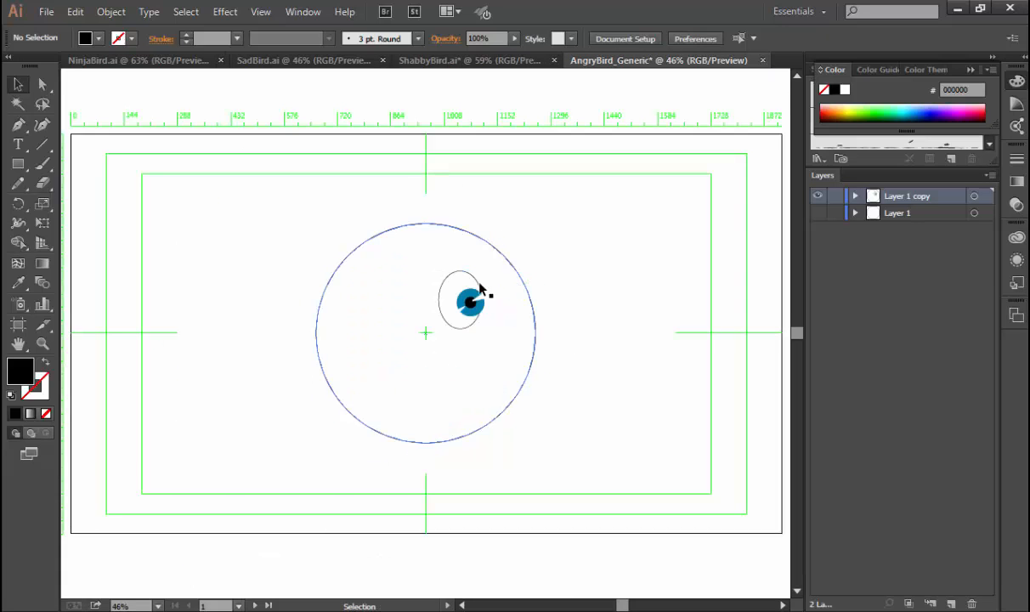
click(470, 297)
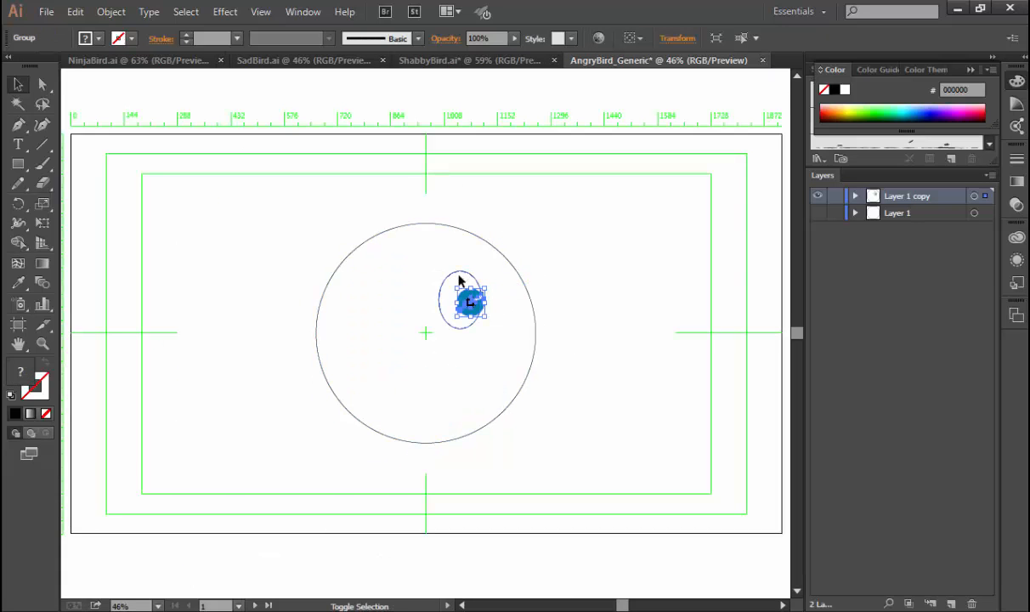
drag(459, 279, 482, 286)
click(544, 273)
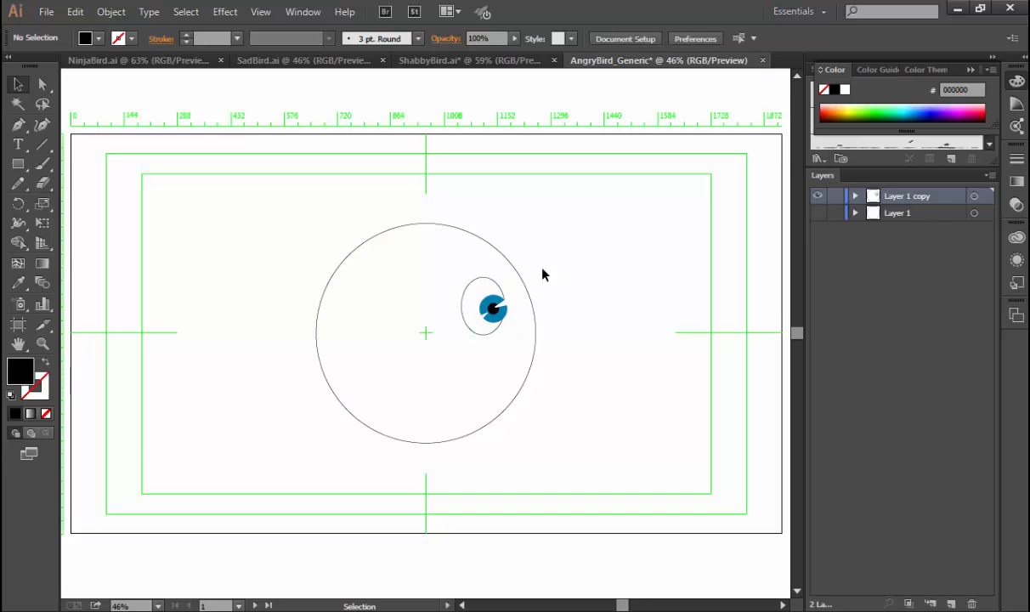
Nudge the iris group back left so it fits just inside the eye outline's right edge.
key(ctrl+space)
drag(437, 251, 576, 379)
drag(388, 297, 380, 295)
click(592, 290)
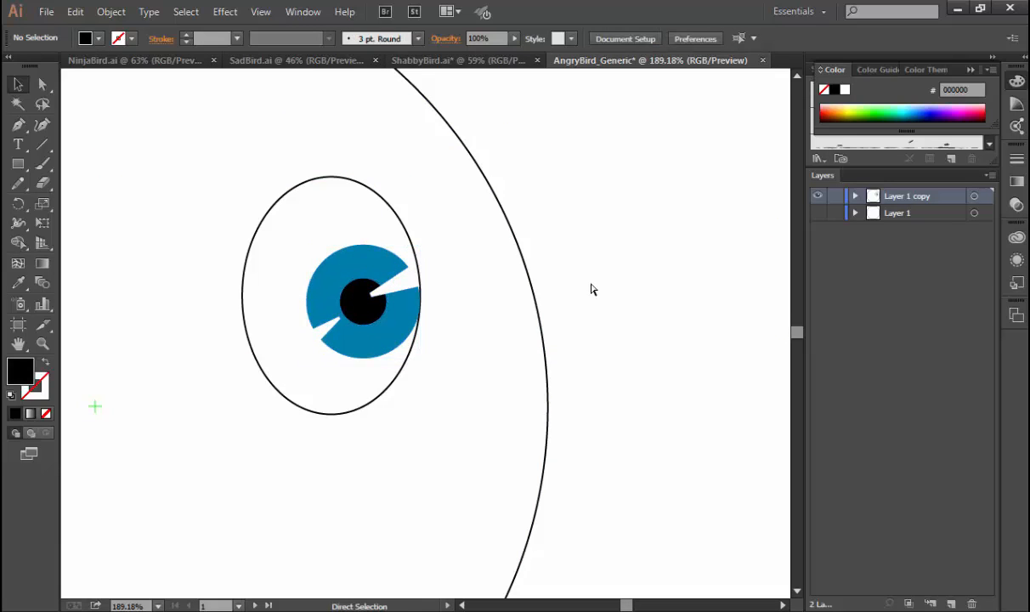
Duplicate the whole eye to the right and slightly up, overlapping the first eye and reaching the body's right edge.
key(ctrl+minus)
key(ctrl+minus)
key(ctrl+minus)
key(ctrl+minus)
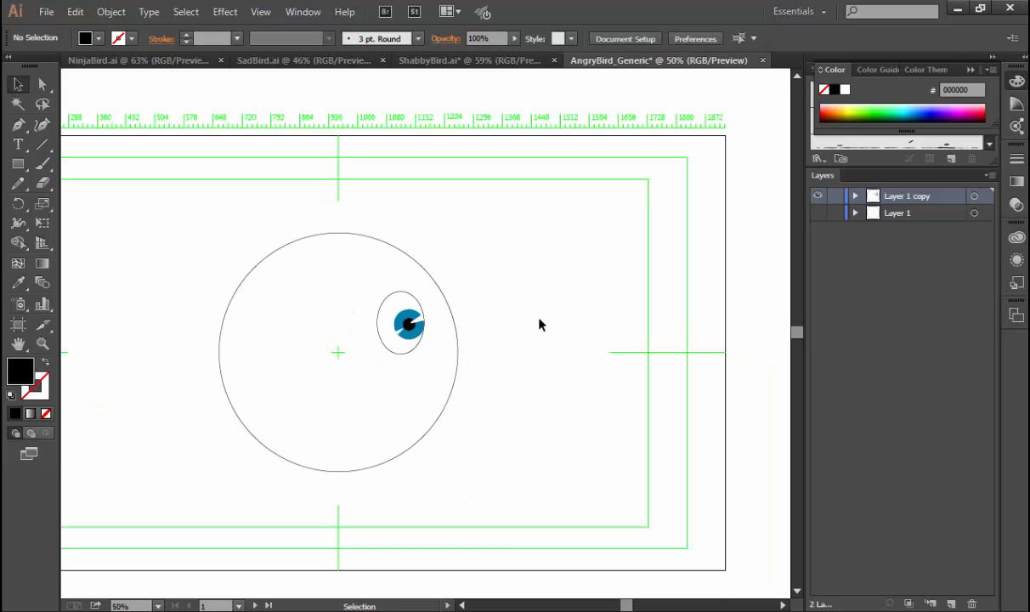
click(401, 317)
shift+click(397, 293)
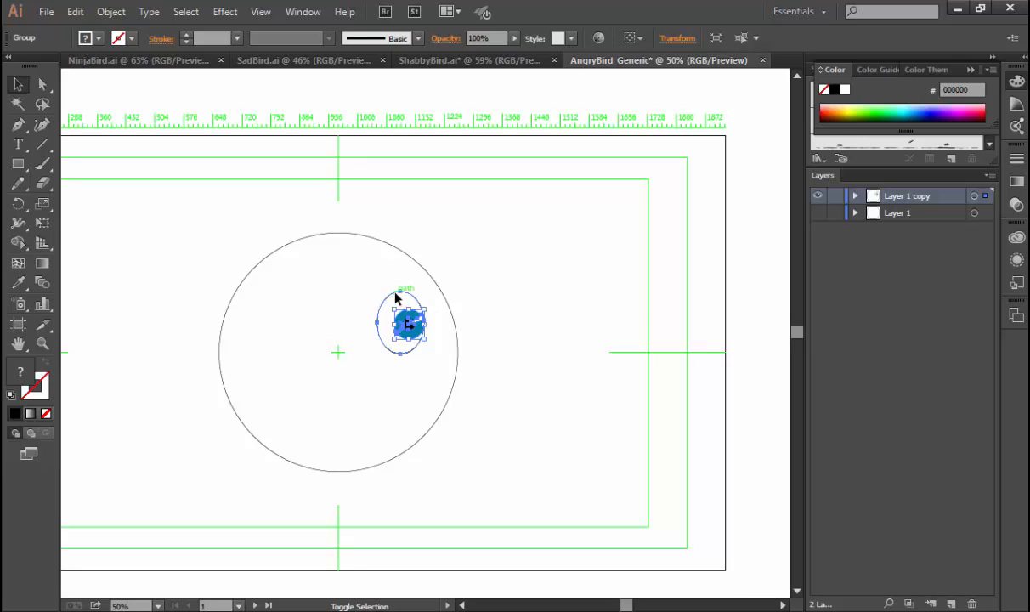
drag(395, 296, 472, 314)
click(531, 367)
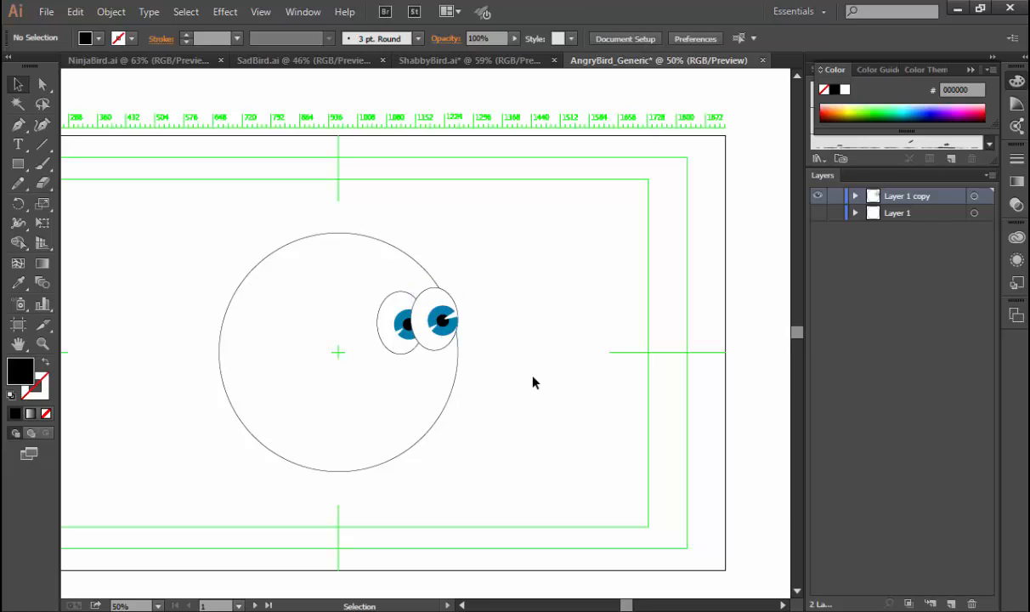
Send the right eye's outline and iris group backward, behind the left eye but in front of the body circle.
click(430, 302)
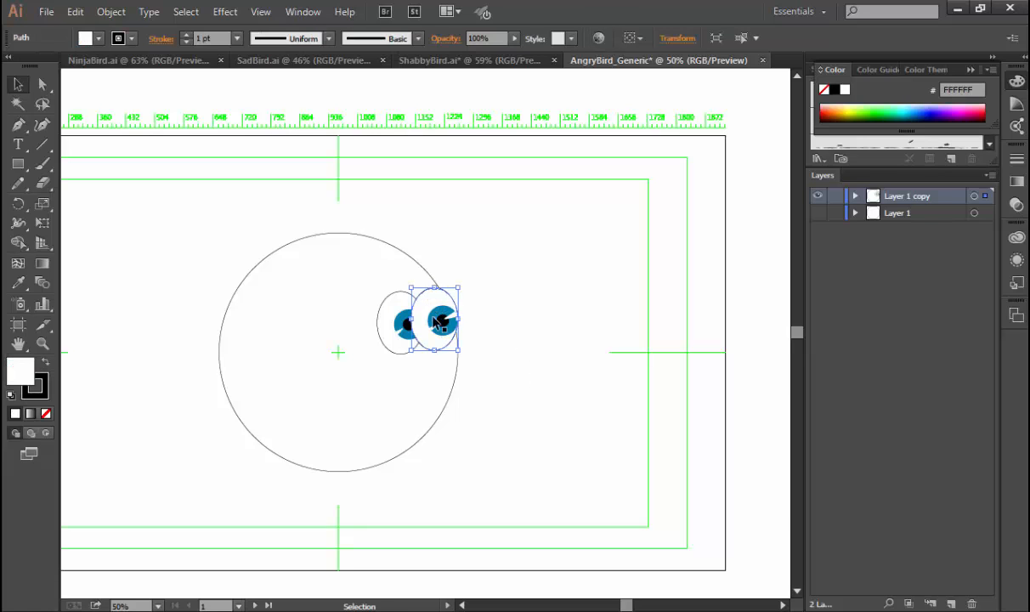
shift+click(434, 317)
click(434, 317)
shift+click(429, 300)
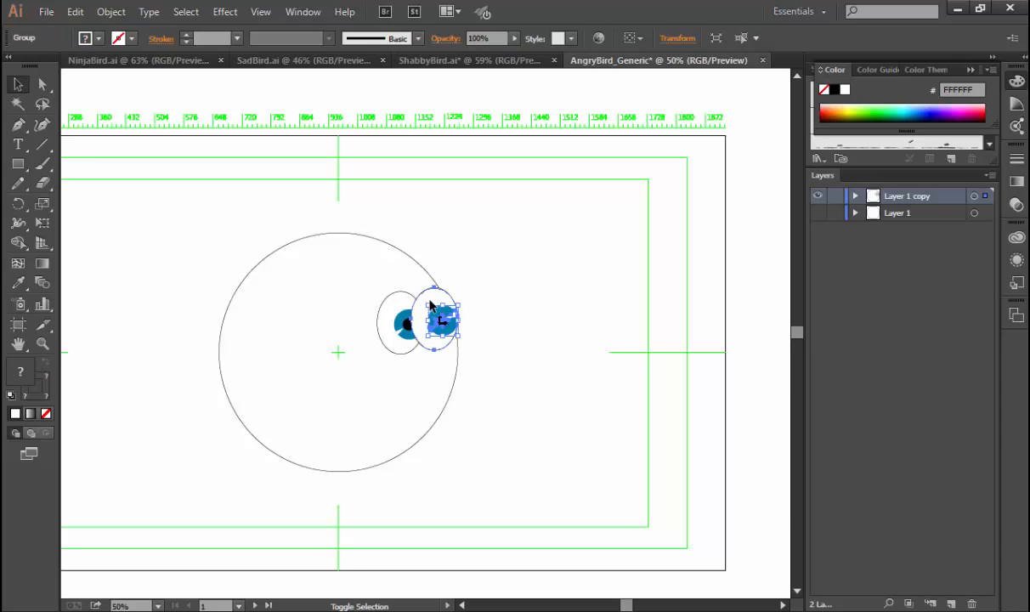
click(111, 11)
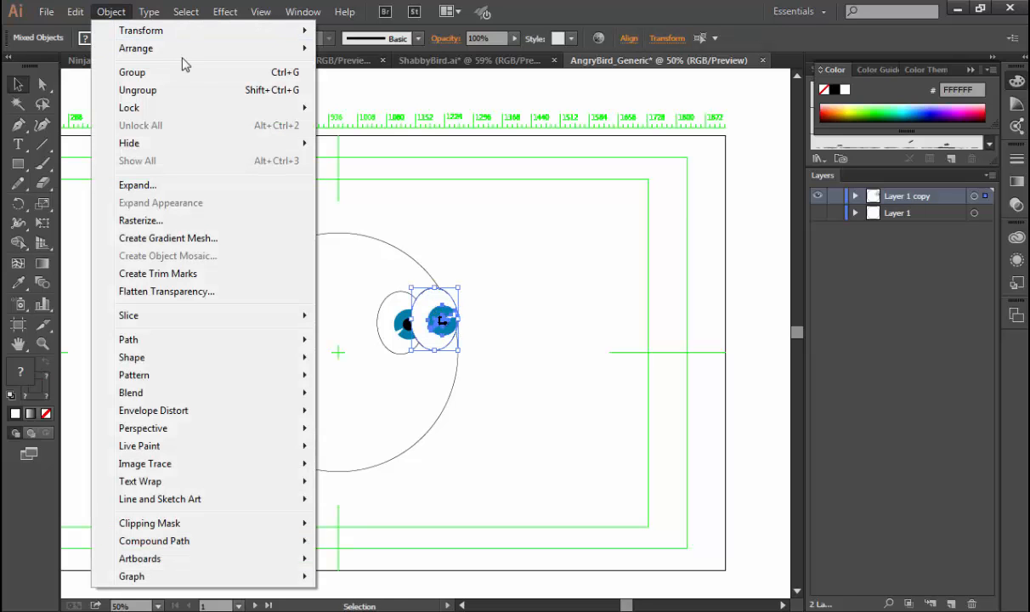
mouse_move(226, 49)
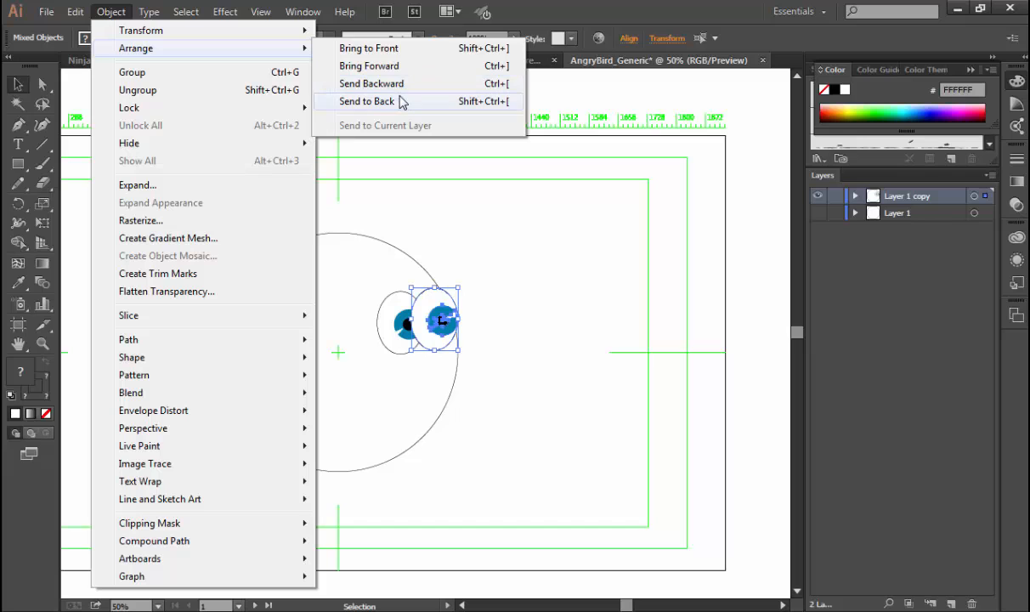
click(371, 84)
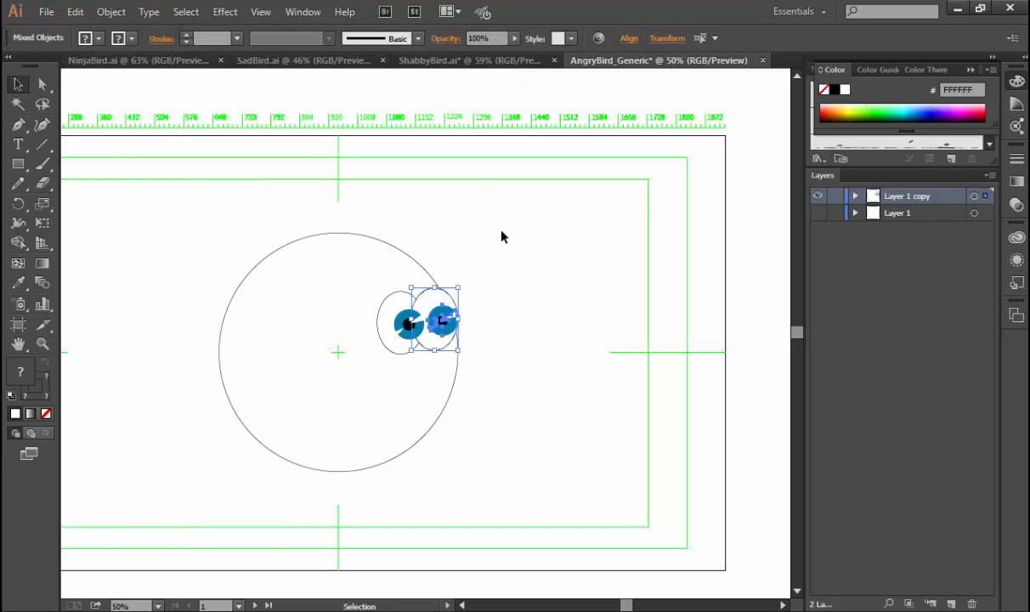
key(a)
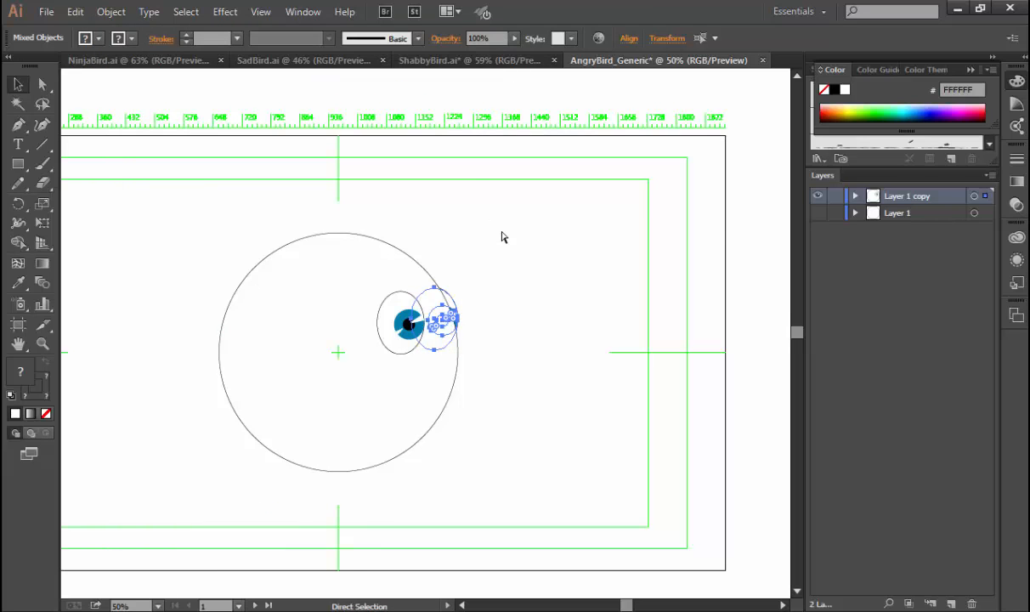
key(v)
key(a)
key(v)
click(551, 300)
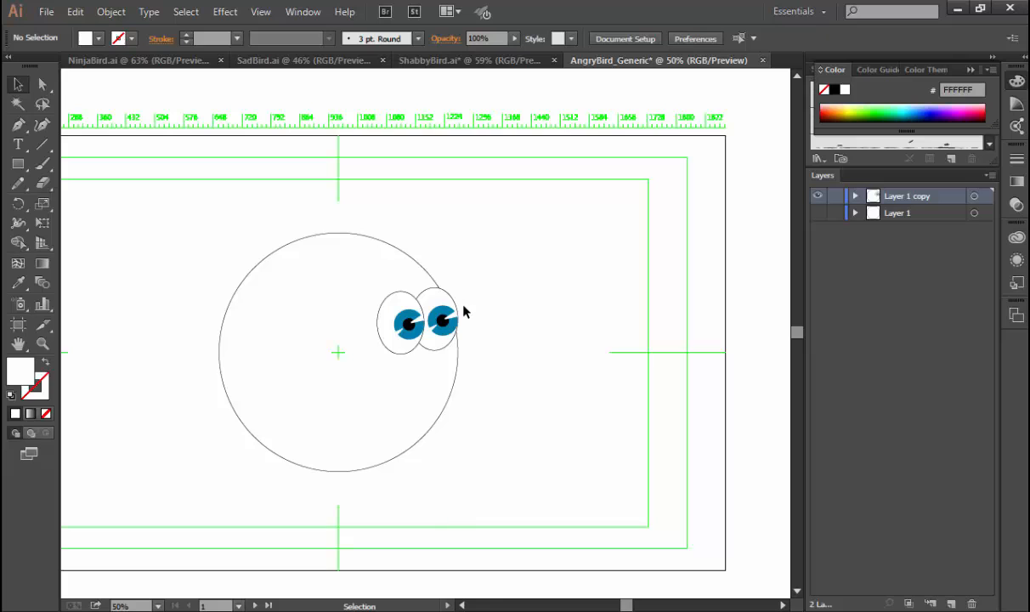
Scale the right eye's outline and iris group down slightly about their centre, so the rear eye looks smaller.
drag(382, 253, 508, 385)
click(439, 287)
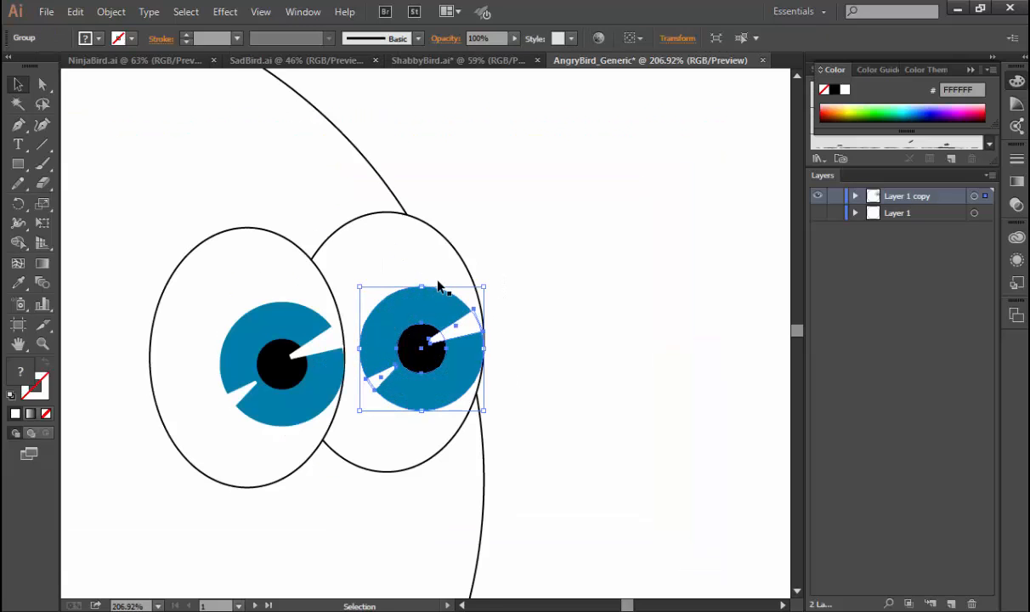
shift+click(448, 250)
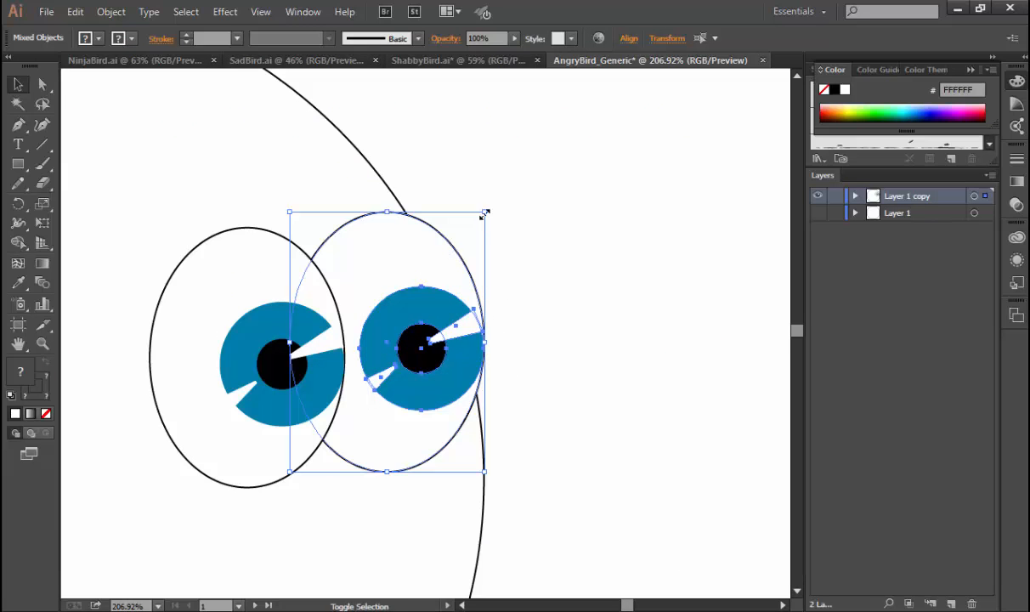
drag(482, 214, 481, 221)
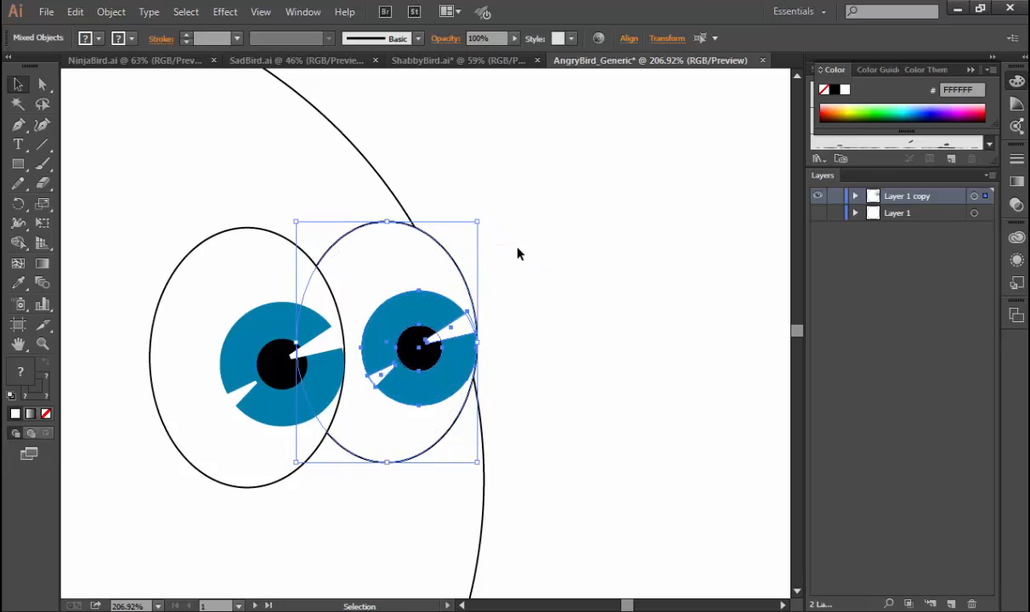
click(490, 235)
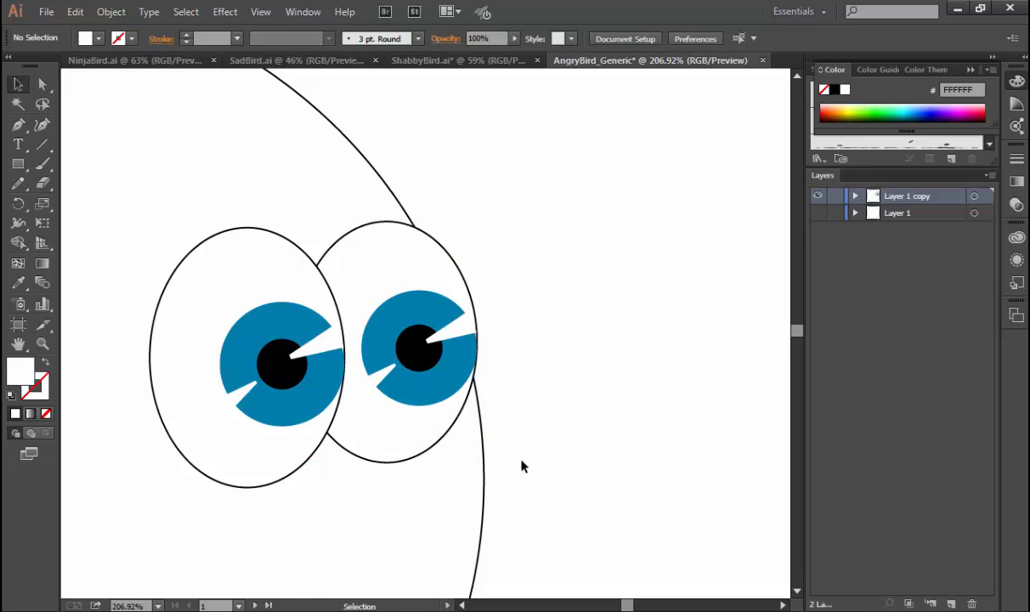
Ready the Paintbrush tool with black as the colour for painting lines under the eyes.
drag(484, 479, 632, 372)
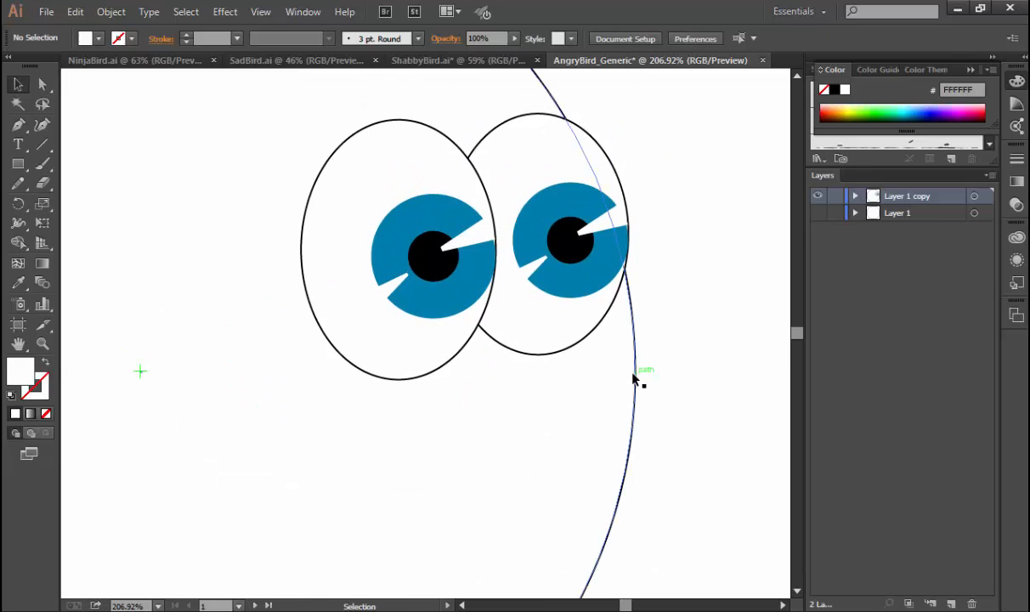
key(ctrl+1)
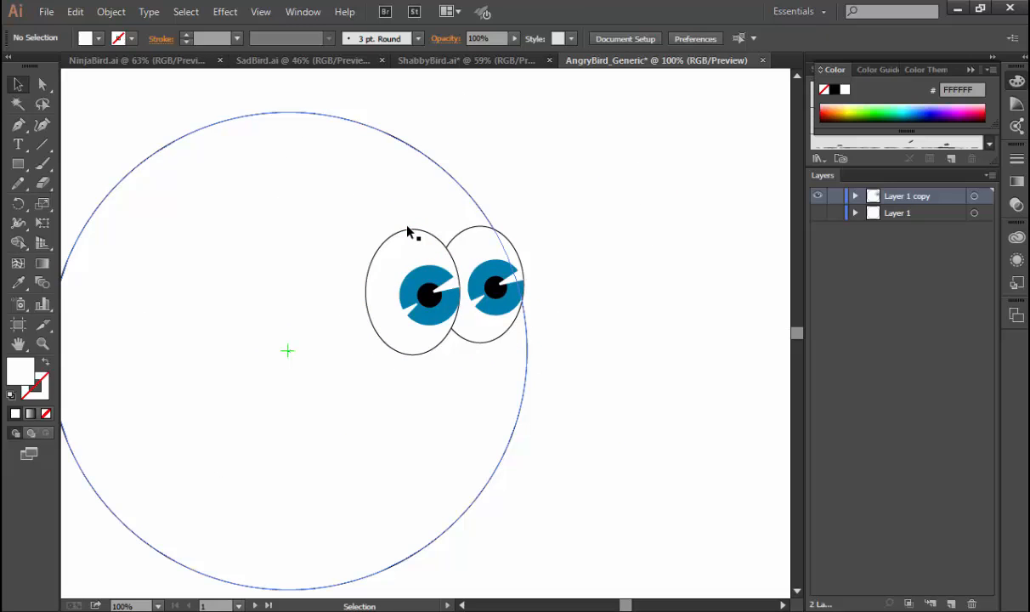
click(44, 164)
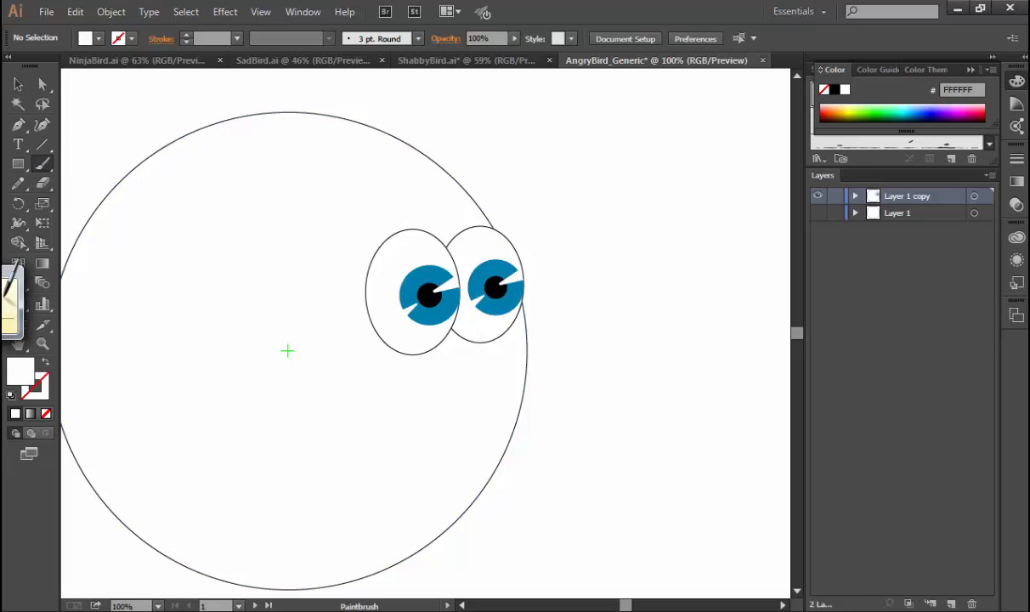
click(834, 90)
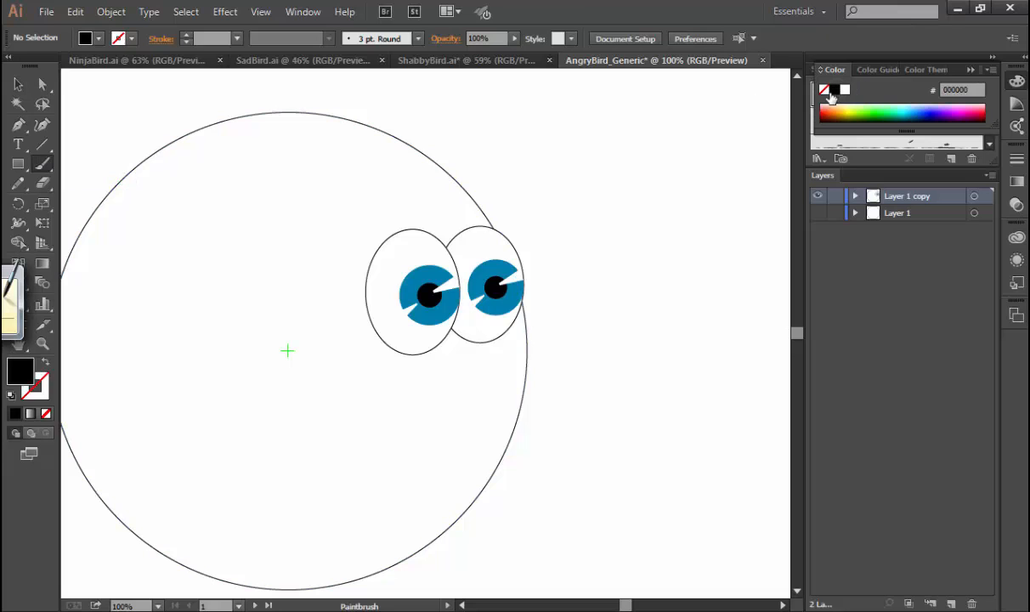
mouse_move(370, 367)
mouse_down()
mouse_move(480, 329)
mouse_move(456, 346)
mouse_move(558, 324)
mouse_up()
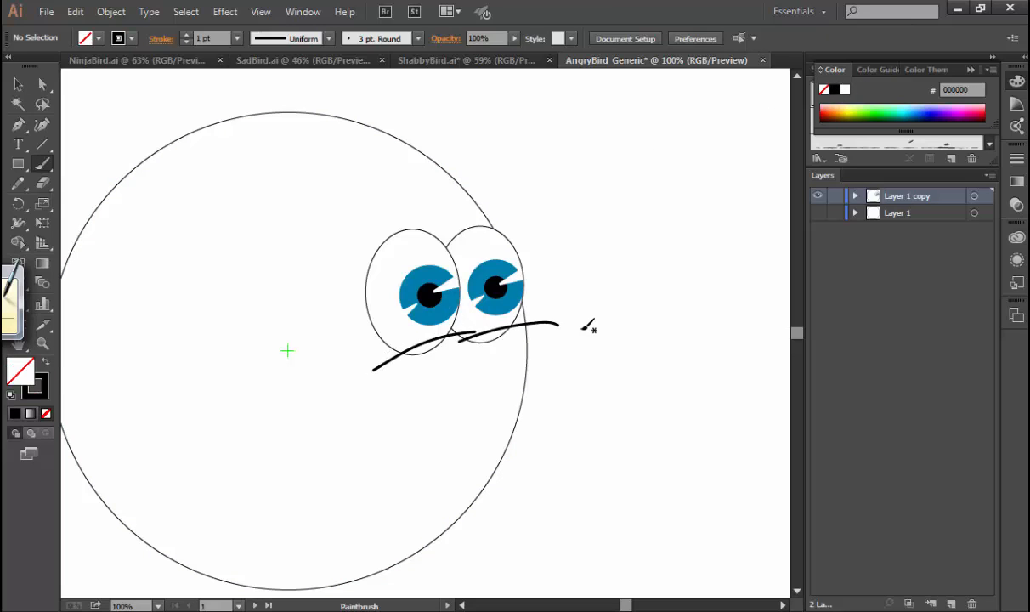
key(ctrl+z)
key(ctrl+z)
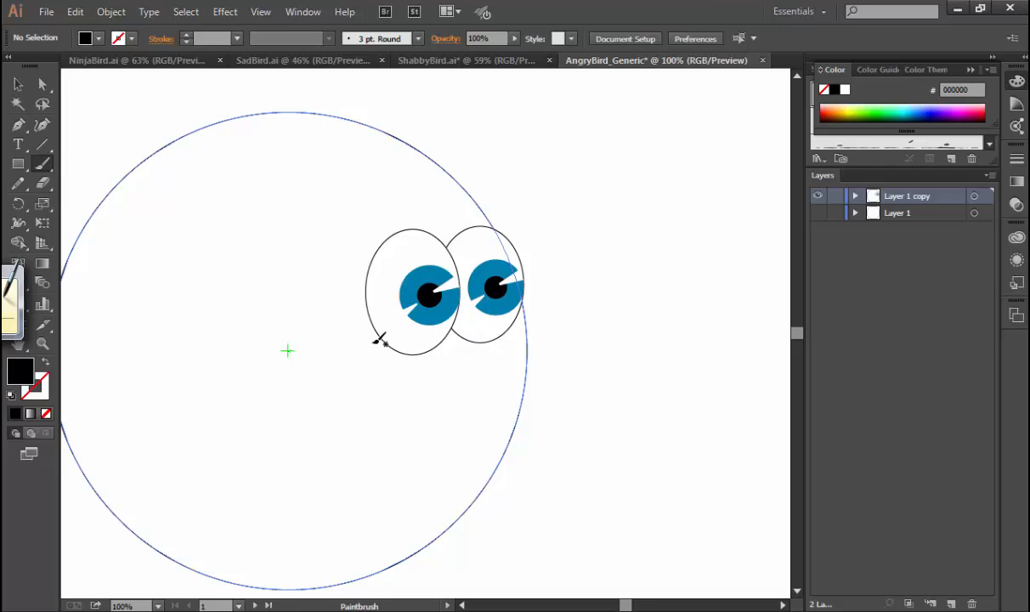
drag(380, 340, 453, 334)
key(ctrl+z)
Paint two short, curved black 3 pt. Round strokes, one across the lower part of each eye.
mouse_move(374, 364)
mouse_down()
mouse_move(432, 338)
mouse_move(520, 324)
mouse_up()
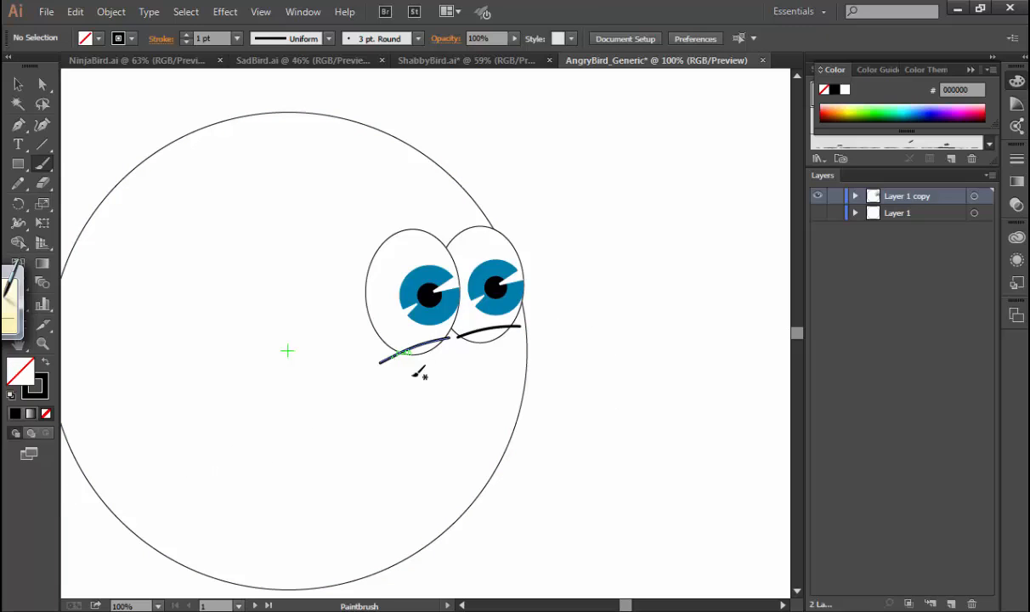
key(v)
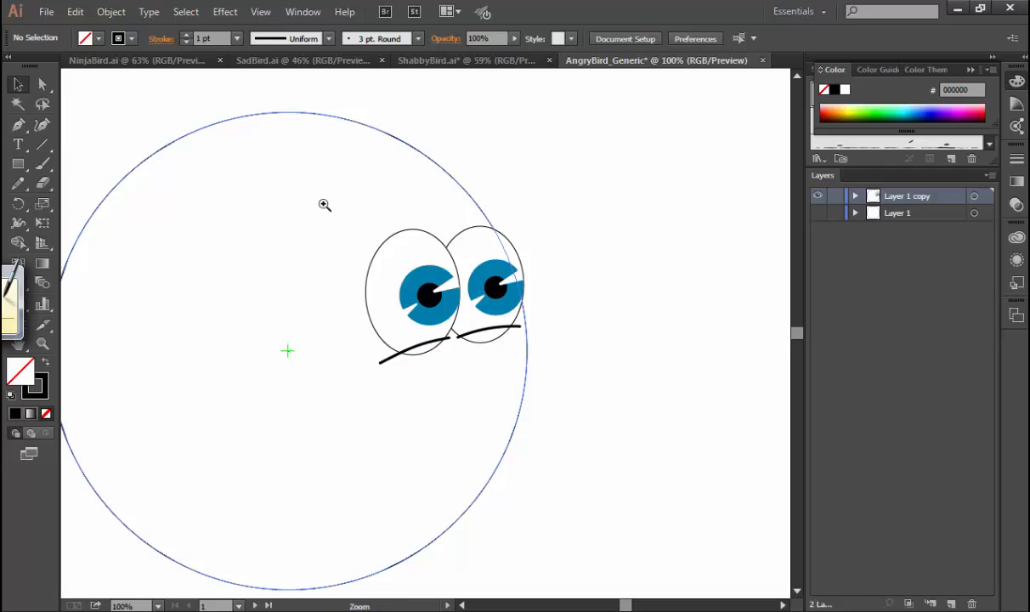
Change the painted stroke under the left eye to the Basic brush.
drag(324, 205, 631, 434)
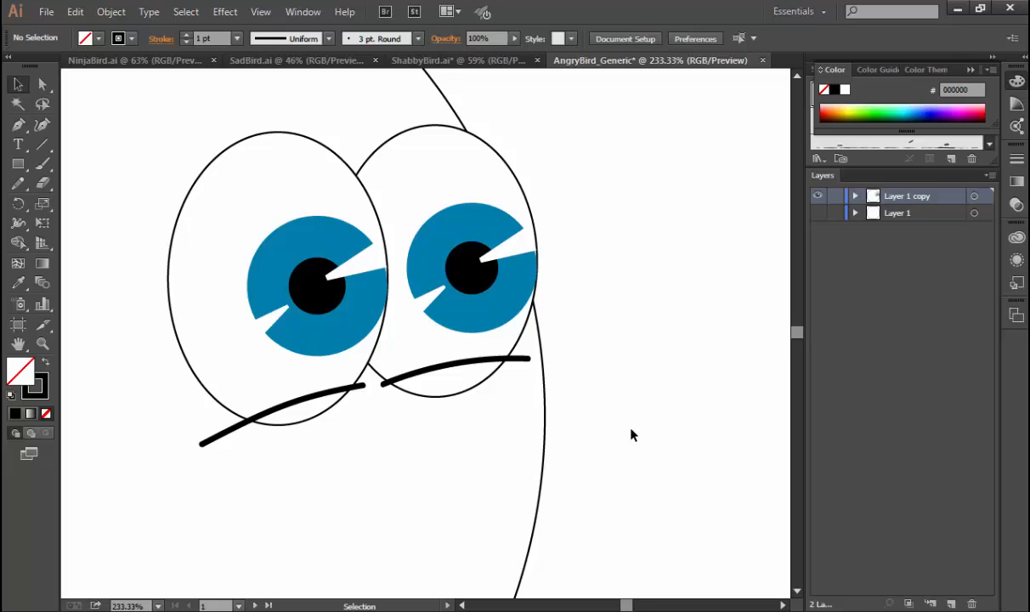
click(237, 430)
click(367, 40)
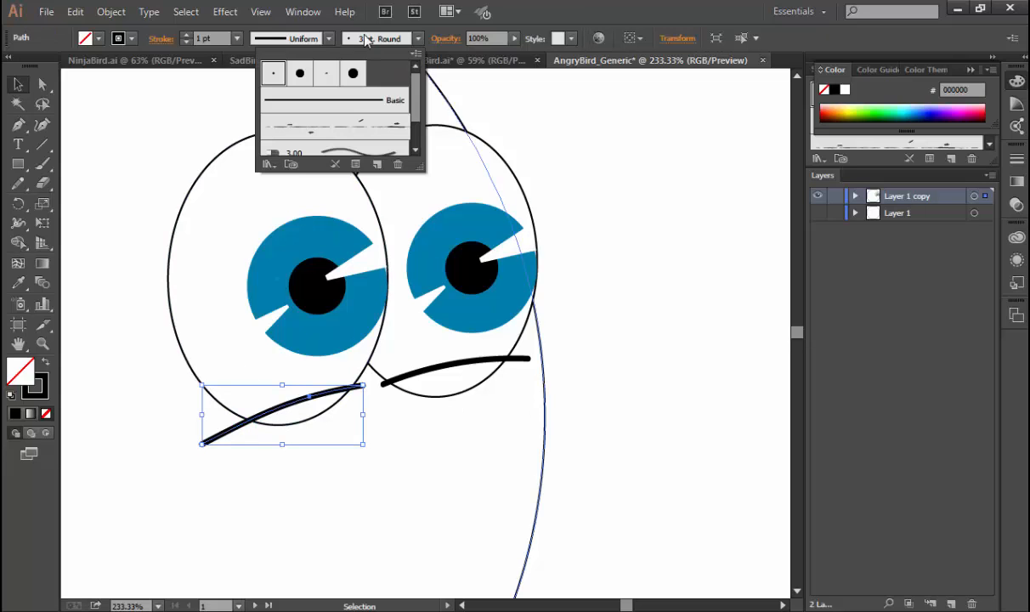
click(369, 100)
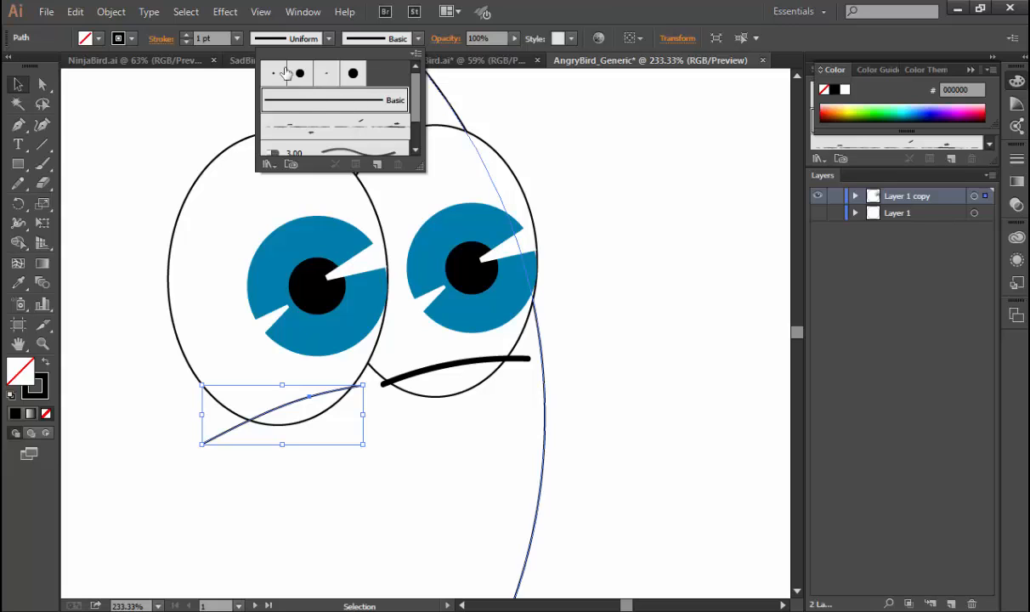
click(16, 227)
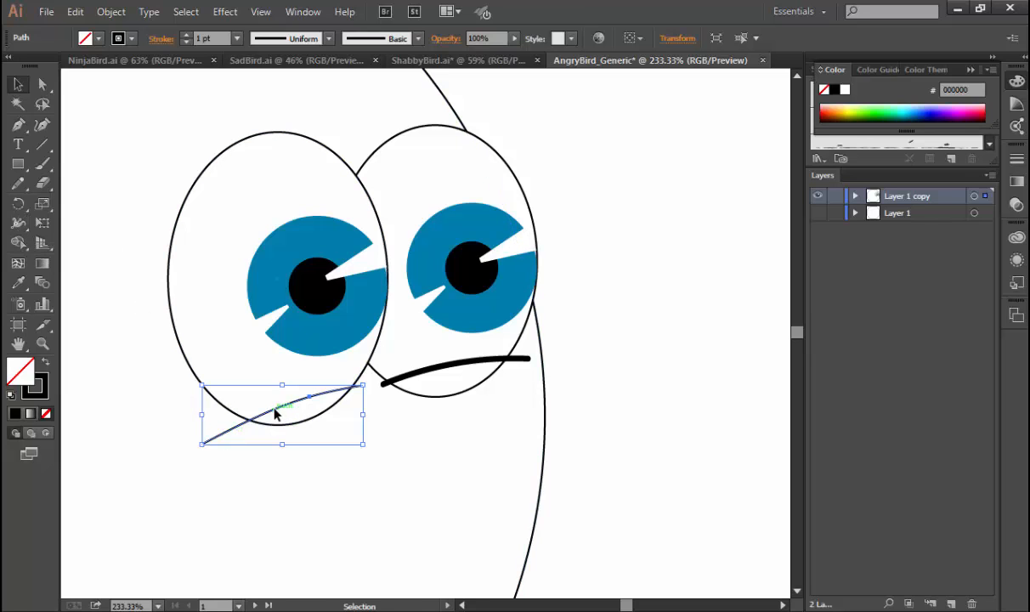
drag(273, 412, 280, 424)
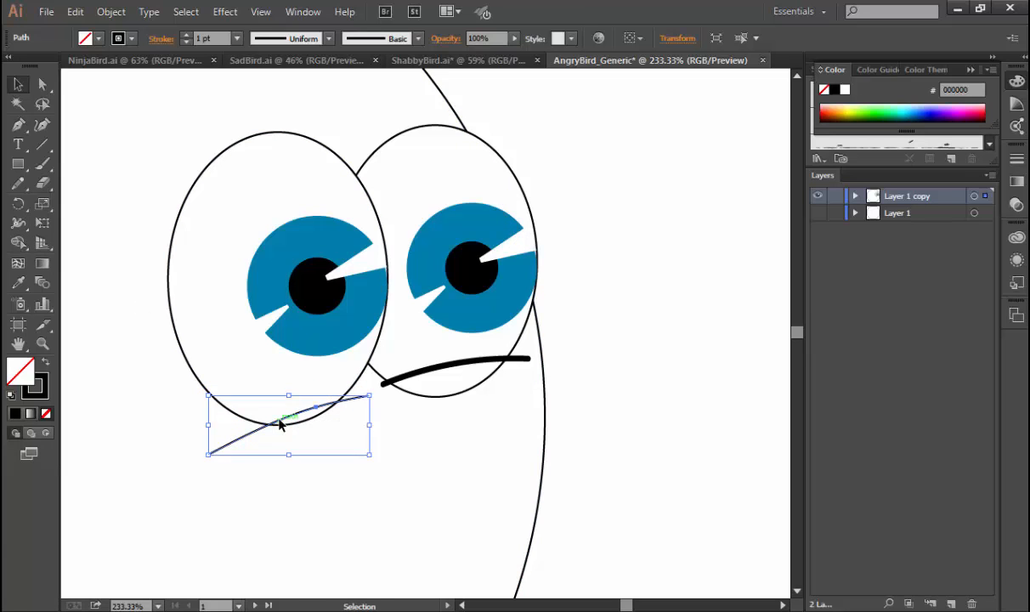
key(ctrl+z)
Widen the middle of the left under-eye stroke to about 8.8 pt with the Width tool, keeping its ends tapered.
click(17, 223)
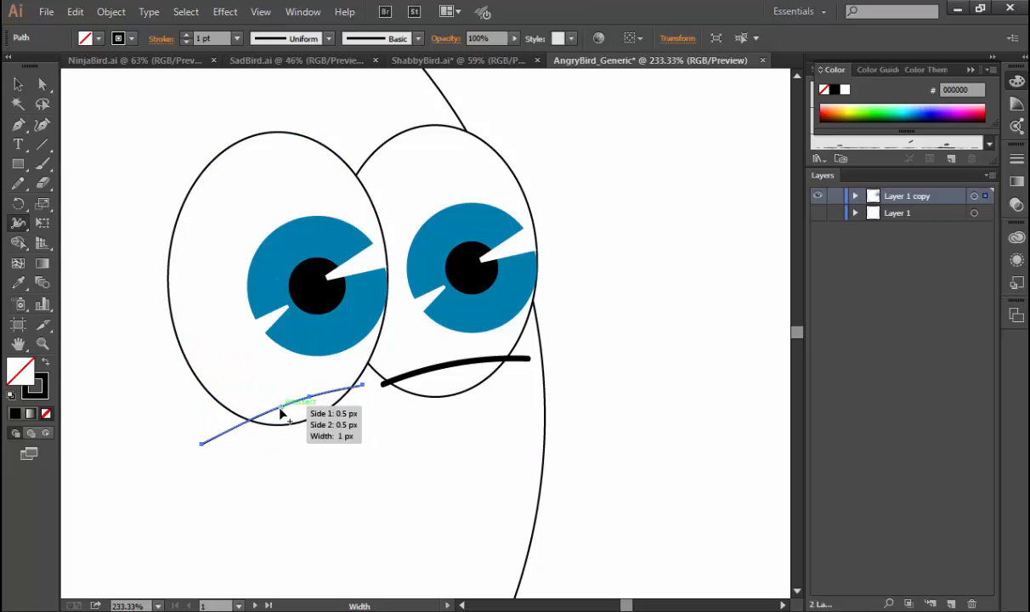
drag(281, 407, 284, 419)
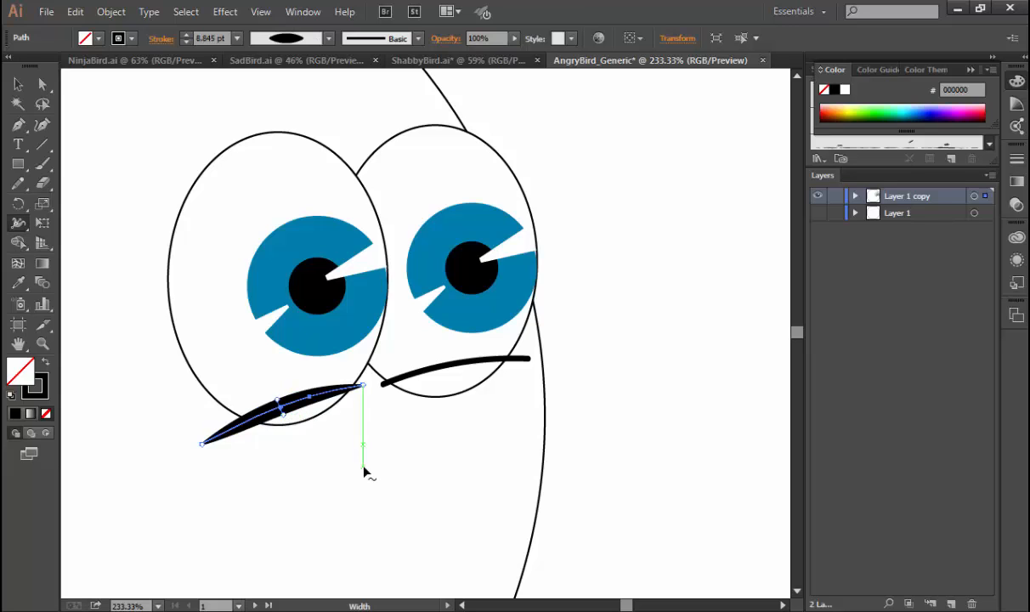
ctrl+click(456, 368)
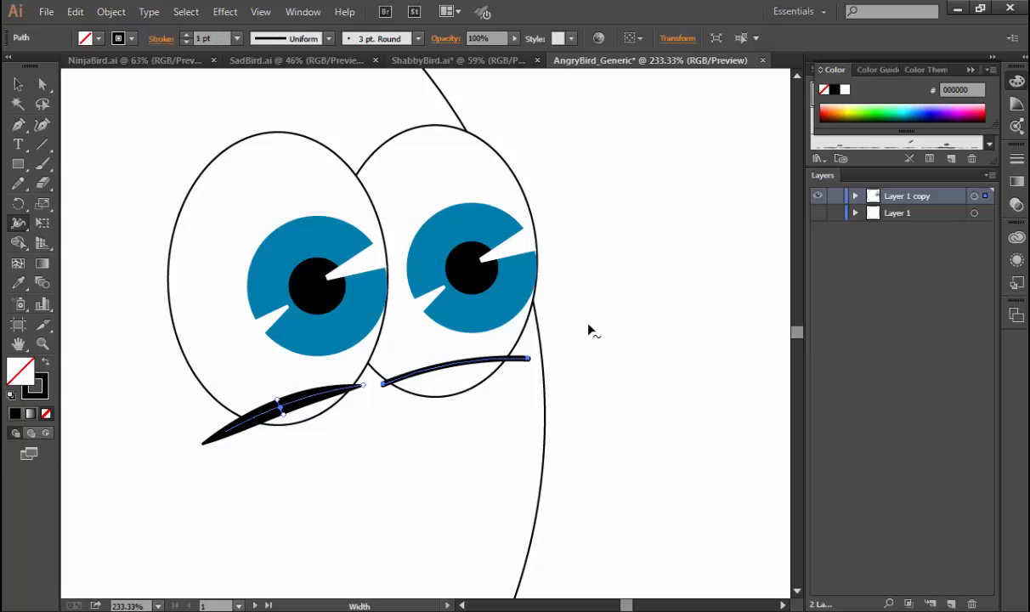
ctrl+click(574, 355)
key(v)
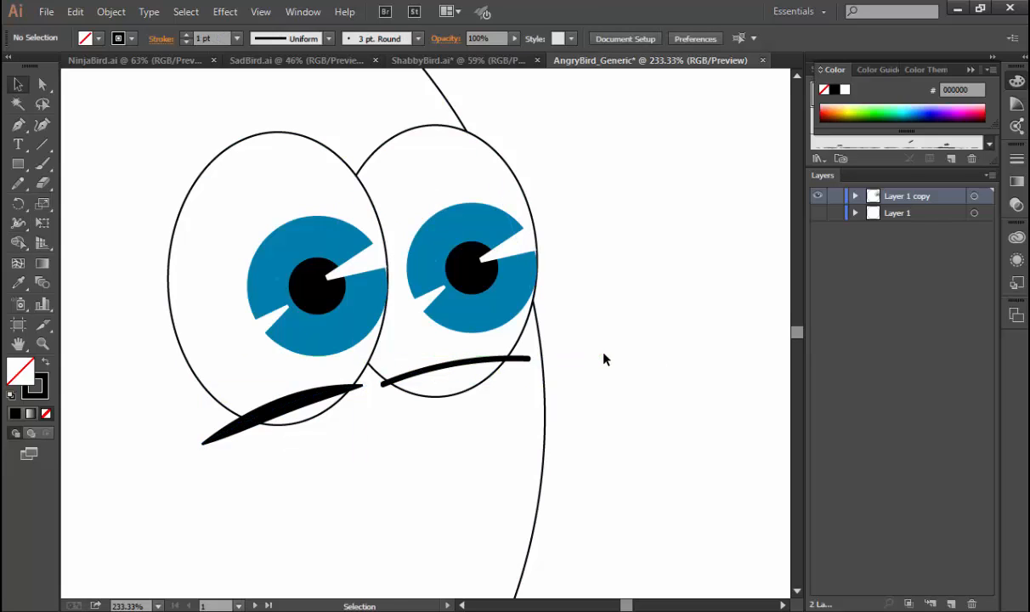
Change the right under-eye stroke to the Basic brush and widen its middle to about 9.2 pt with the Width tool.
click(516, 359)
click(364, 40)
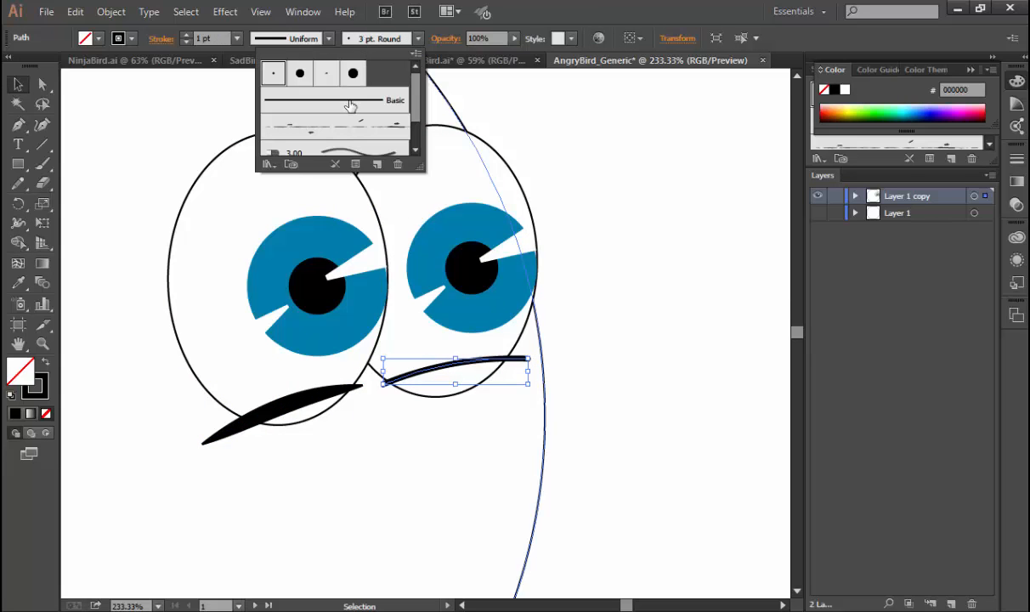
click(330, 101)
click(16, 224)
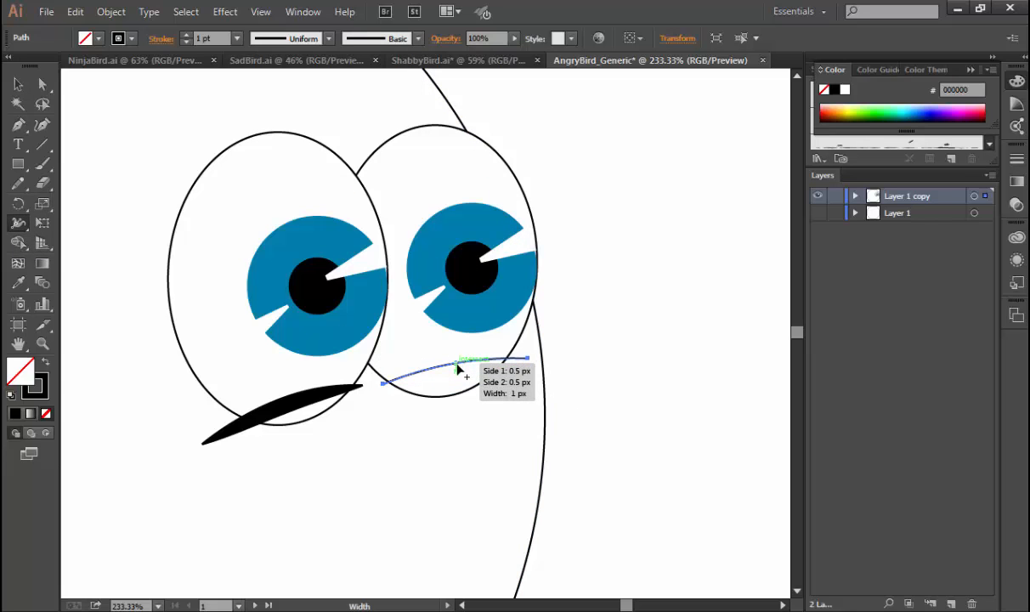
drag(457, 368, 461, 377)
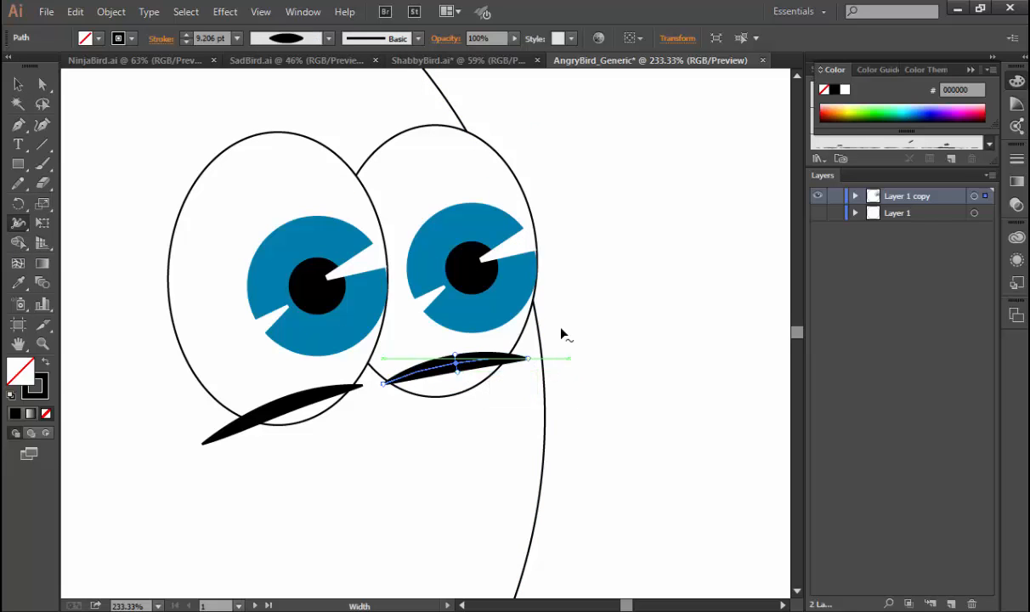
key(v)
click(602, 335)
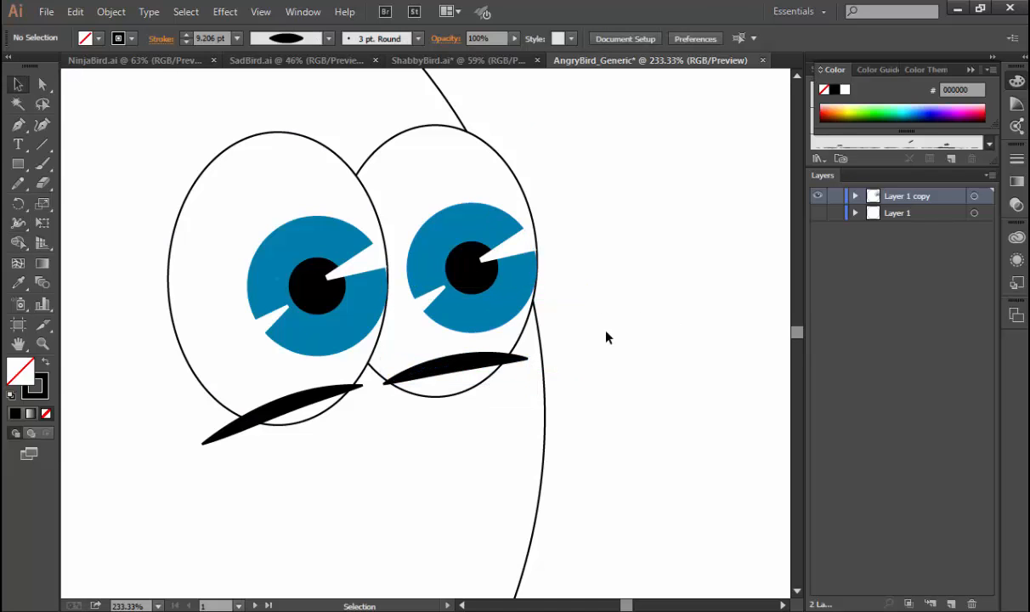
Set the stroke weight of both under-eye lines to 3 pt.
click(517, 360)
shift+click(310, 396)
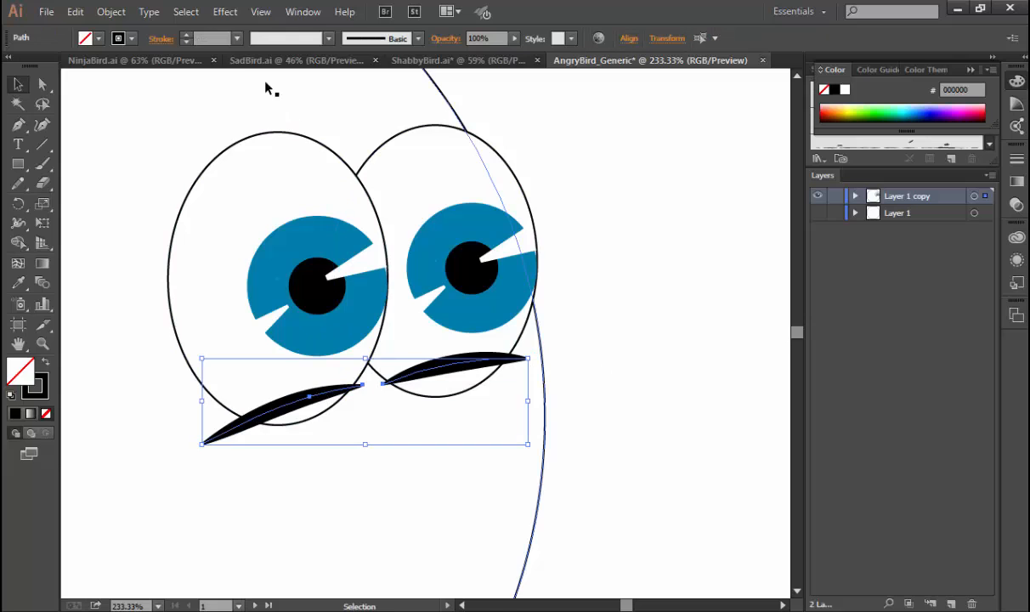
click(237, 38)
click(251, 130)
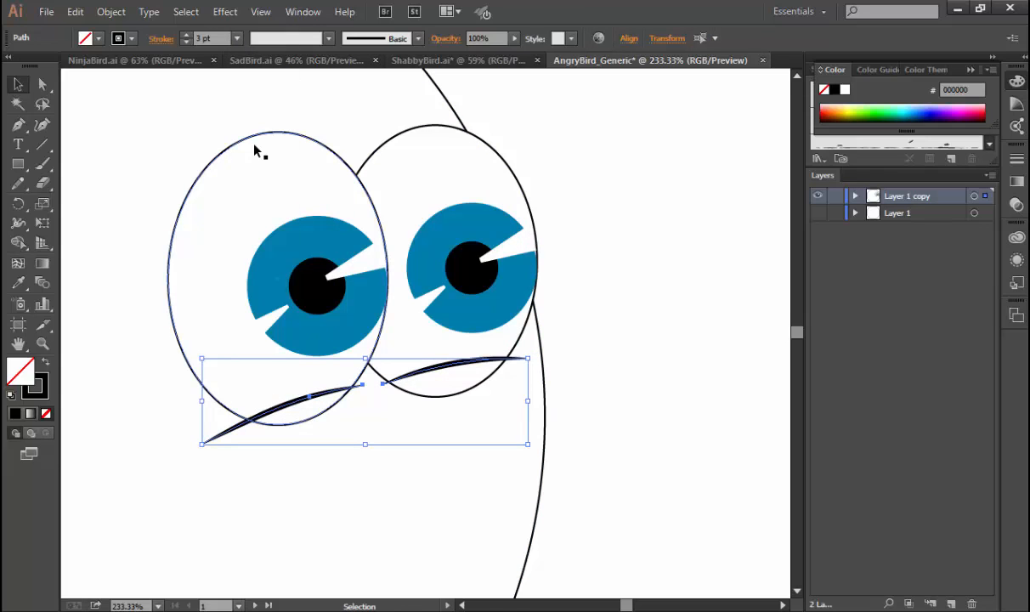
click(662, 372)
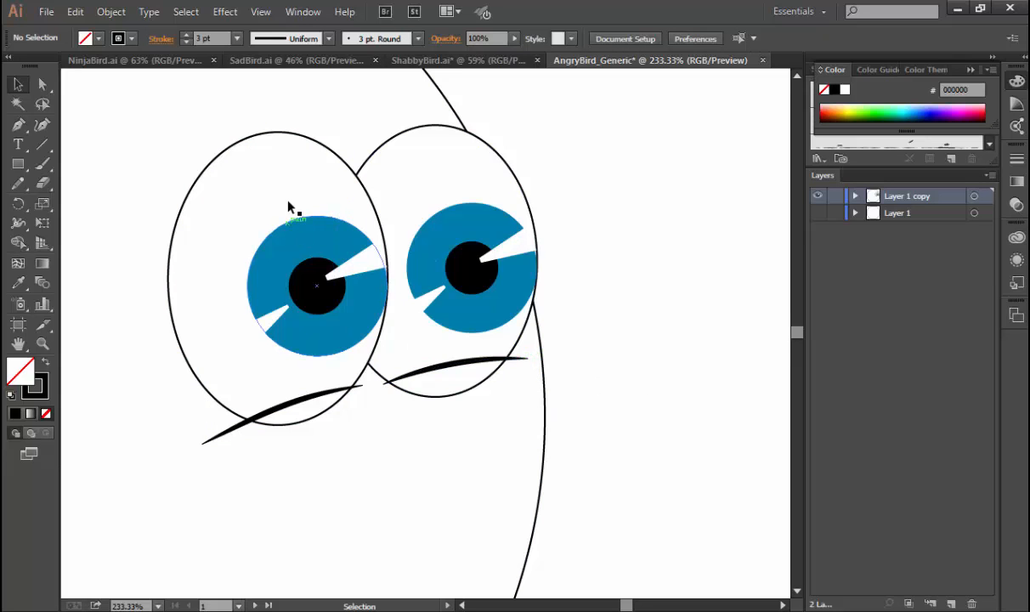
Thicken the left side of the left eye's outline to about 6 pt with the Width tool.
click(283, 133)
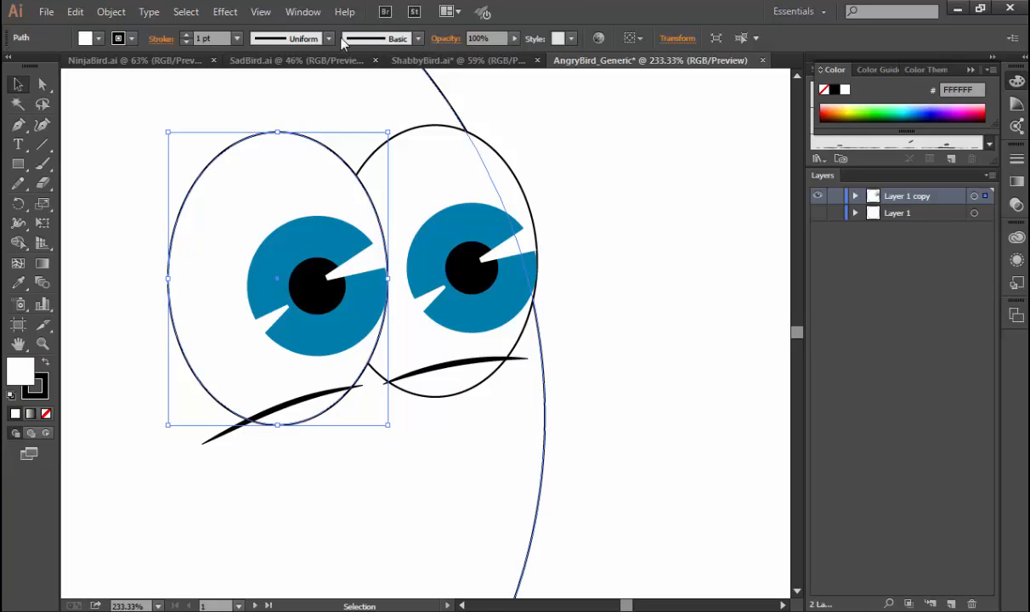
click(18, 223)
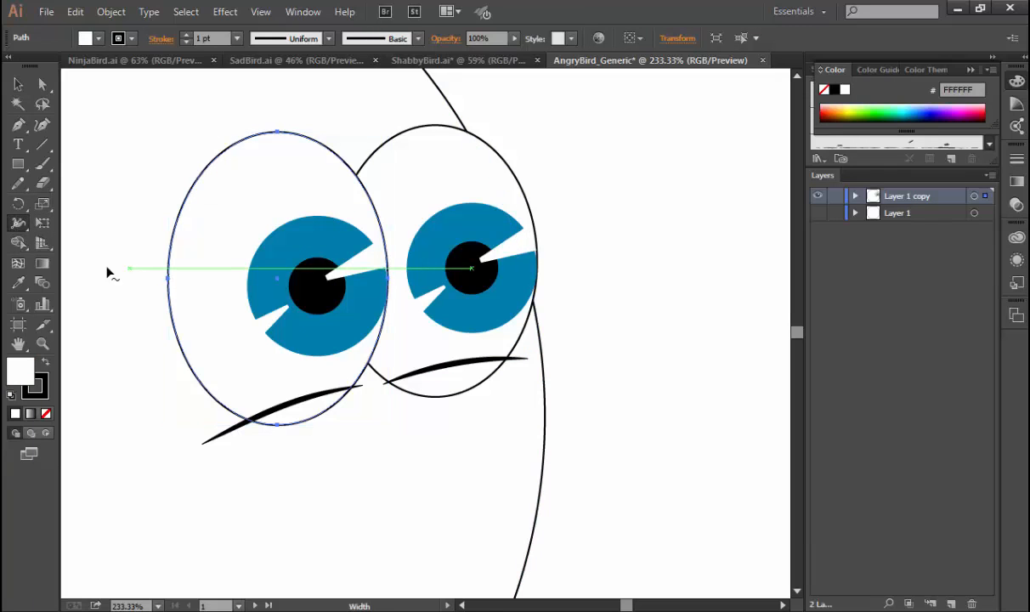
drag(168, 282, 175, 284)
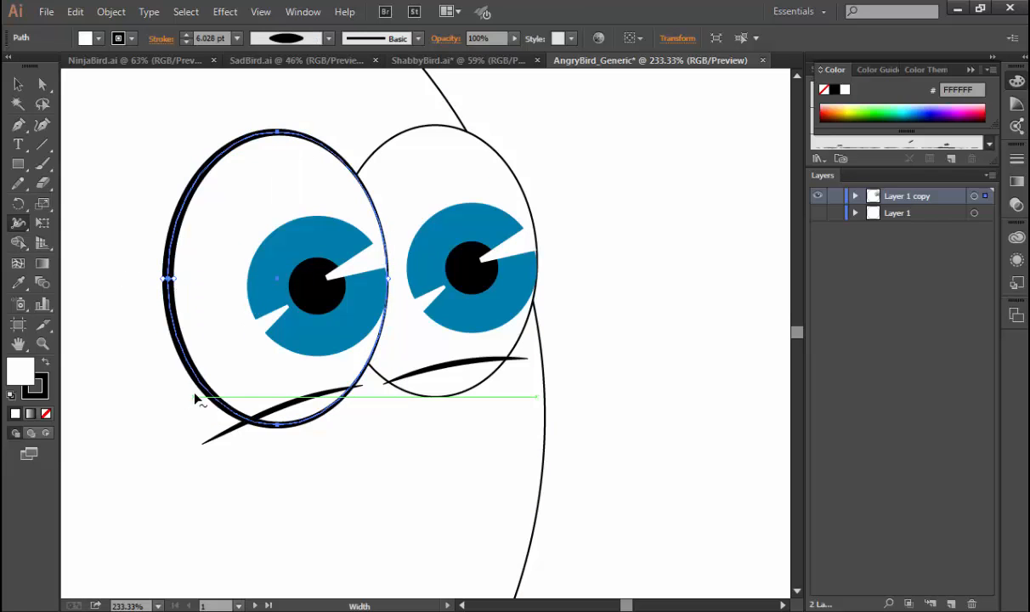
Thicken the right eye's outline to about 4 pt on its left side with the Width tool.
ctrl+click(372, 161)
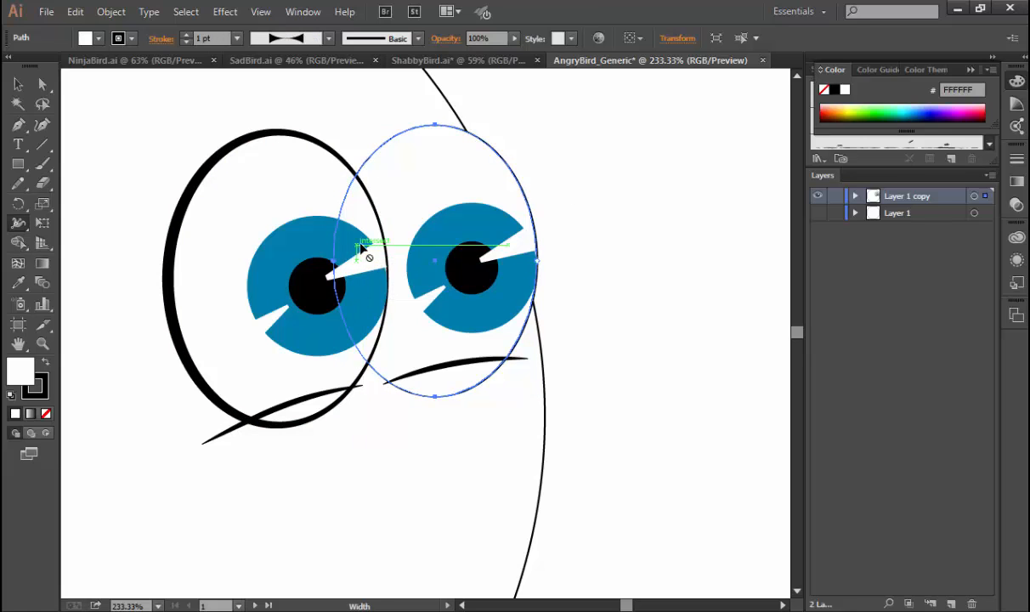
drag(344, 221, 341, 228)
ctrl+click(580, 241)
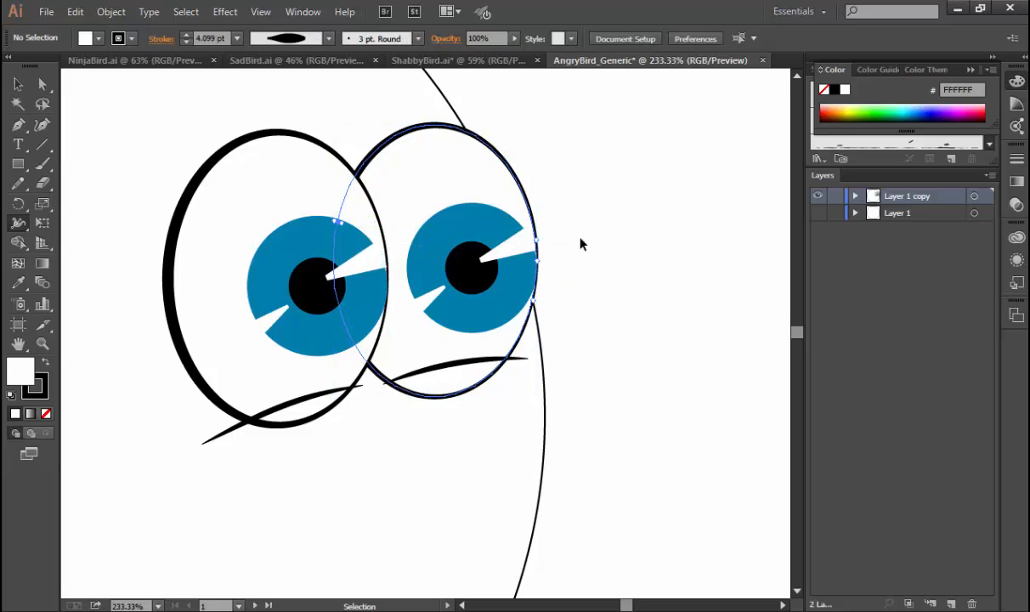
key(v)
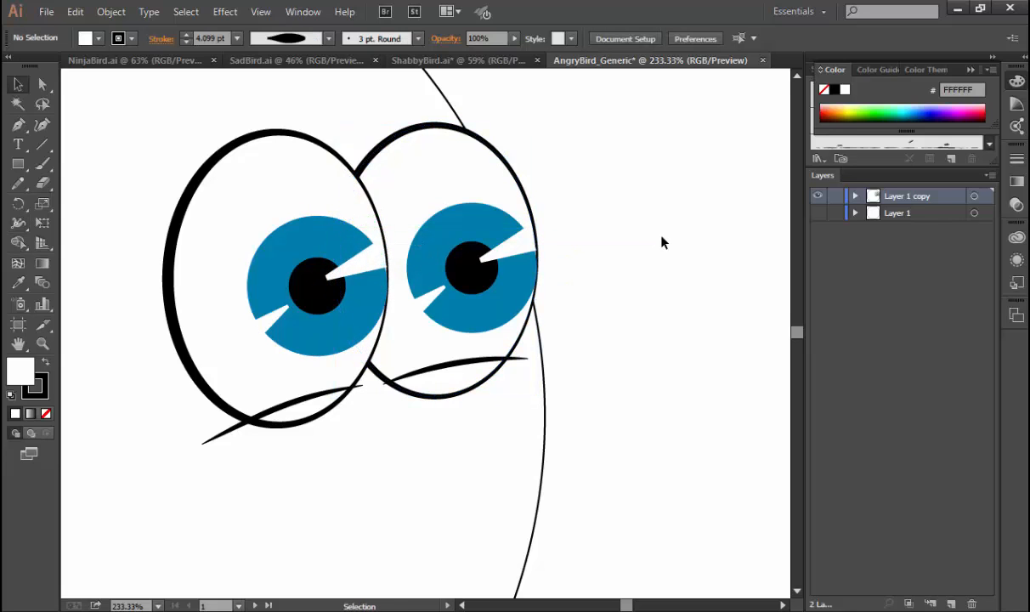
key(ctrl+0)
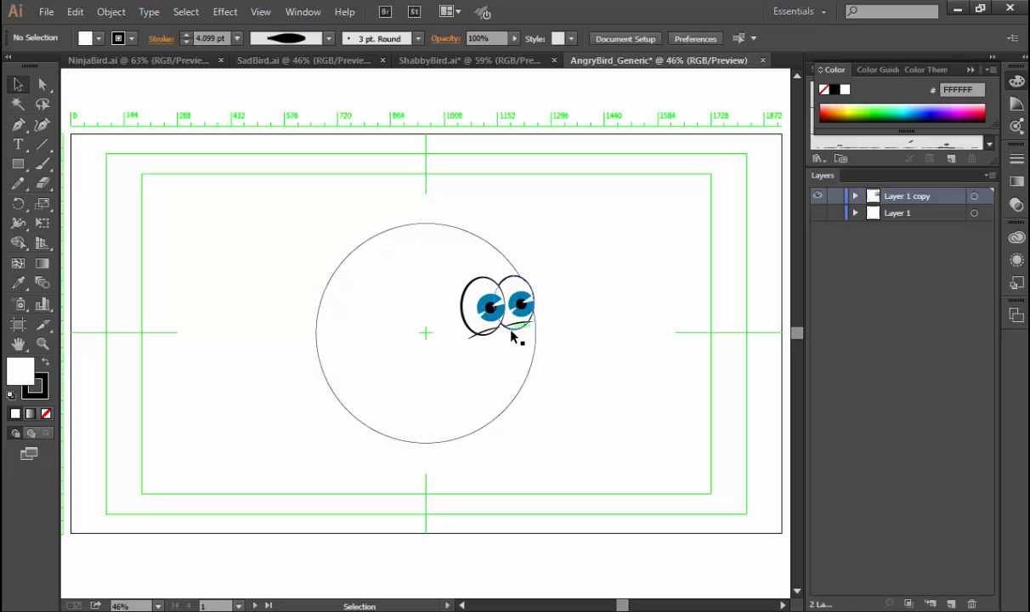
Expand the appearance of both eye outlines and both under-eye lines into editable shapes.
key(ctrl+space)
drag(446, 261, 557, 353)
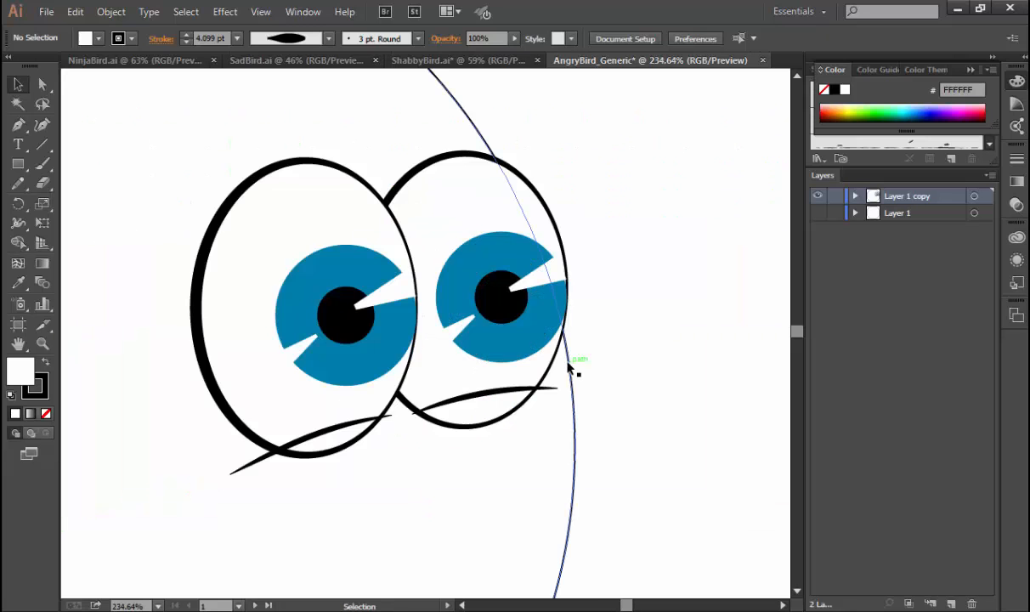
click(263, 459)
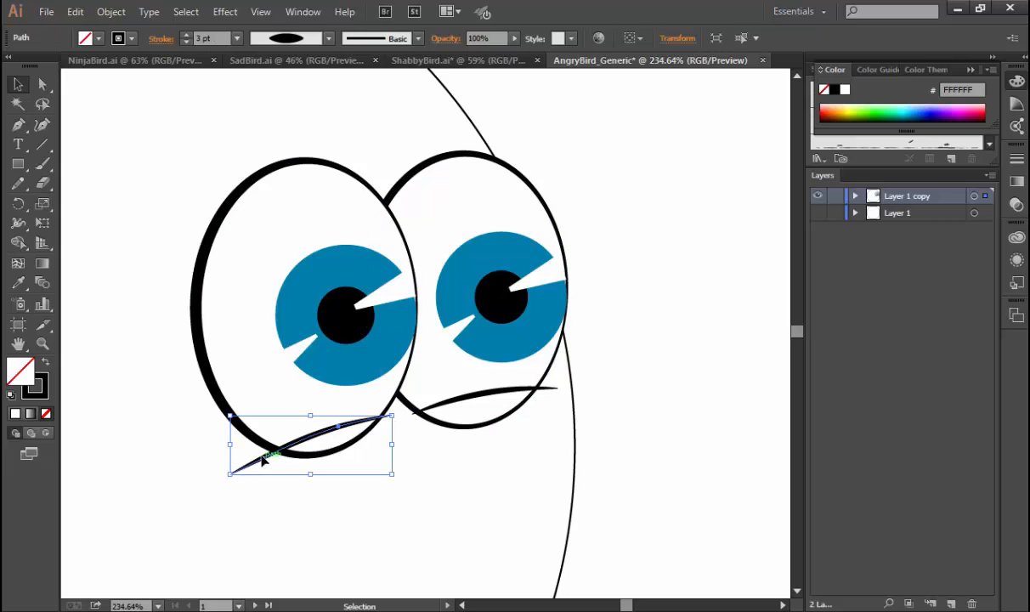
shift+click(223, 393)
shift+click(455, 405)
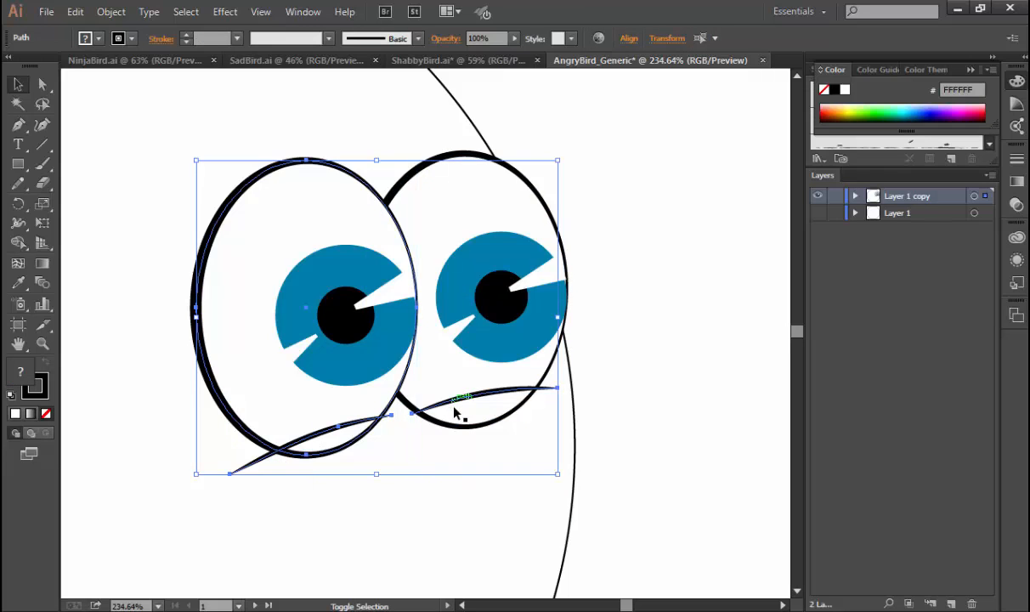
click(639, 402)
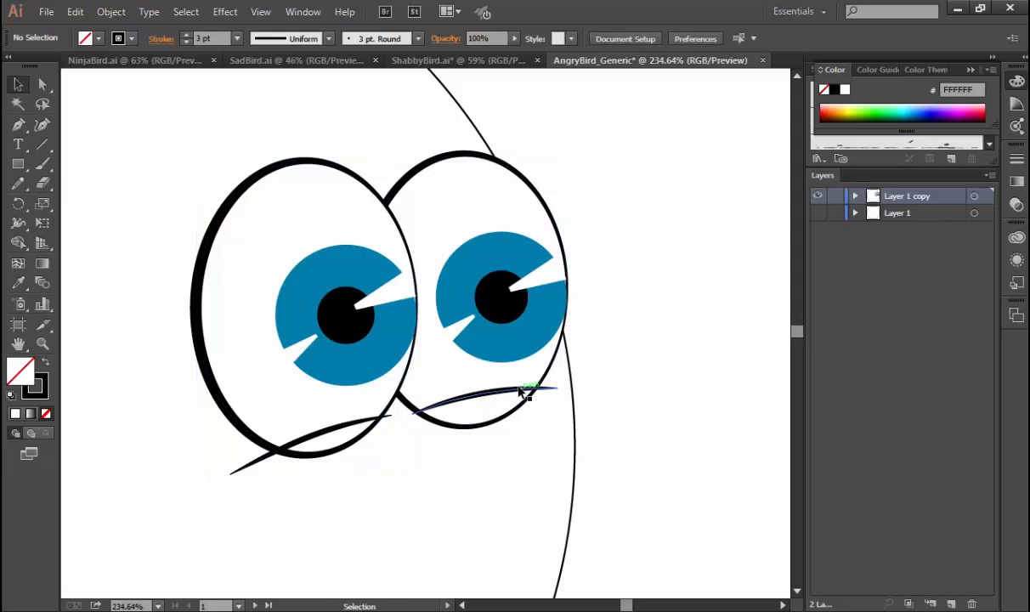
click(524, 390)
shift+click(337, 431)
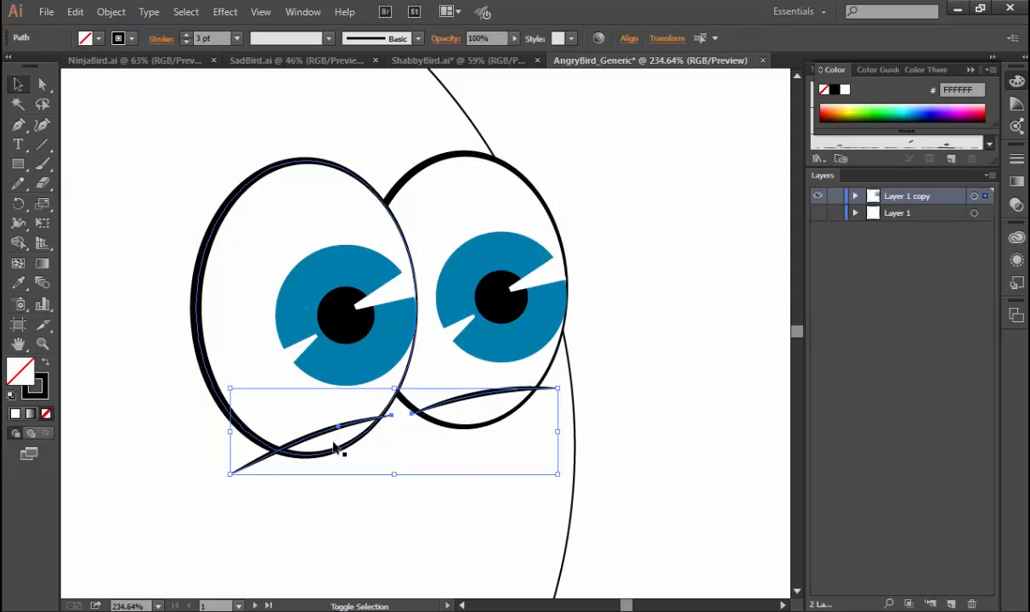
shift+click(335, 449)
shift+click(458, 428)
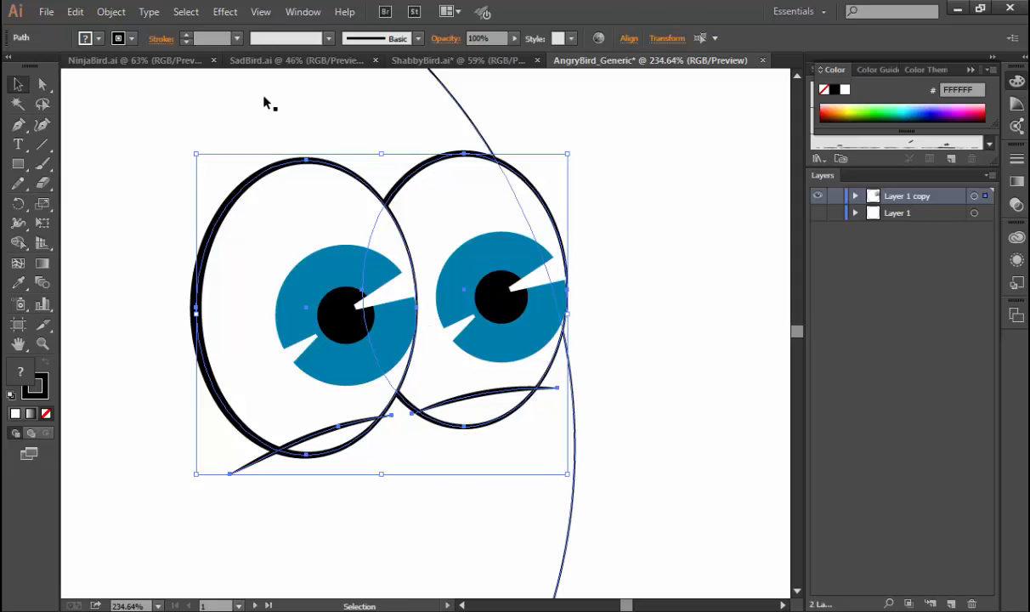
click(112, 12)
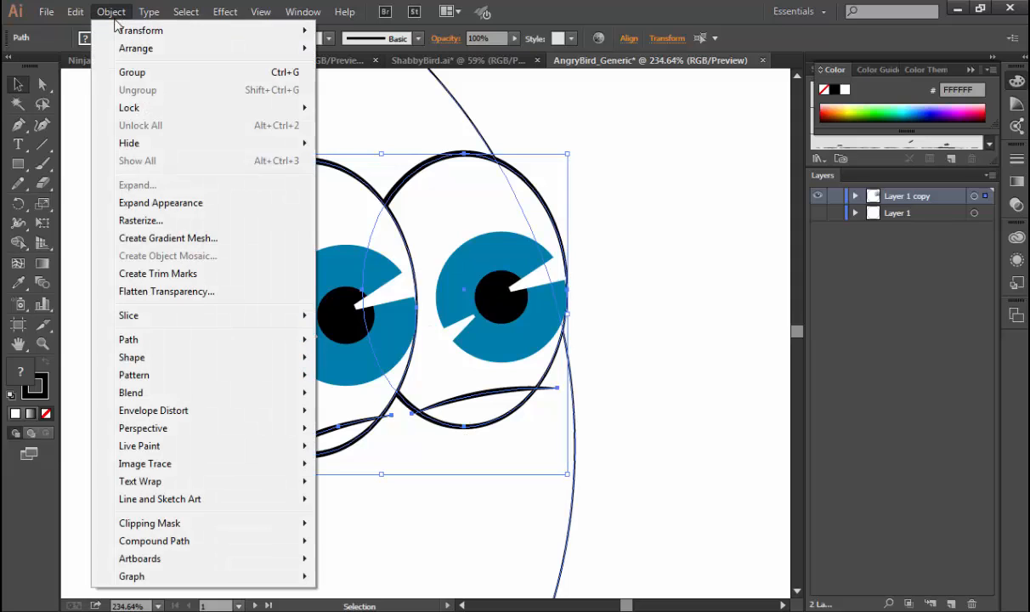
click(159, 204)
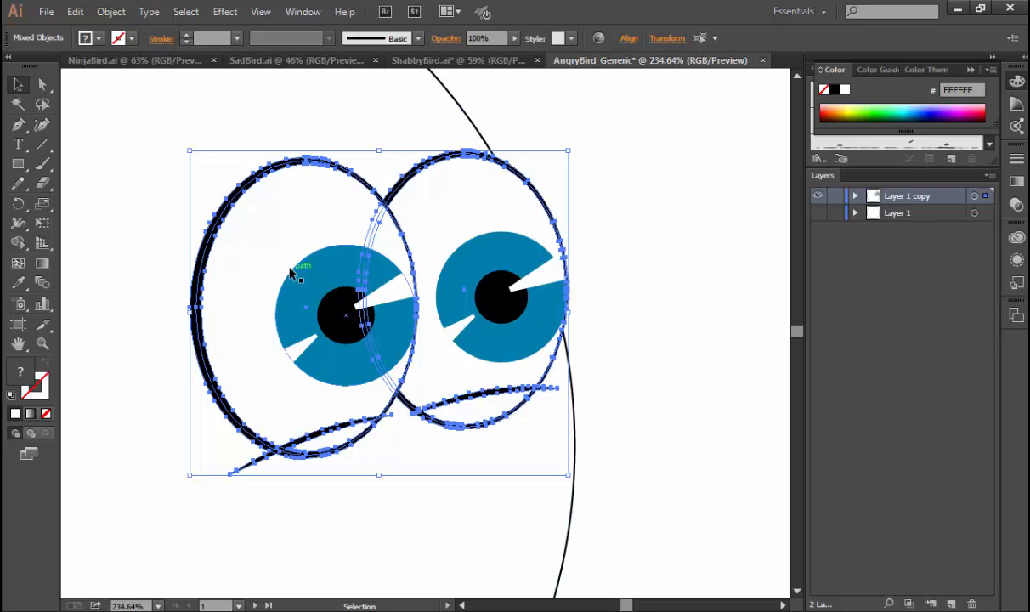
Try to build the enclosed area below the left under-eye line as a separate shape with the Shape Builder tool.
drag(18, 243, 79, 246)
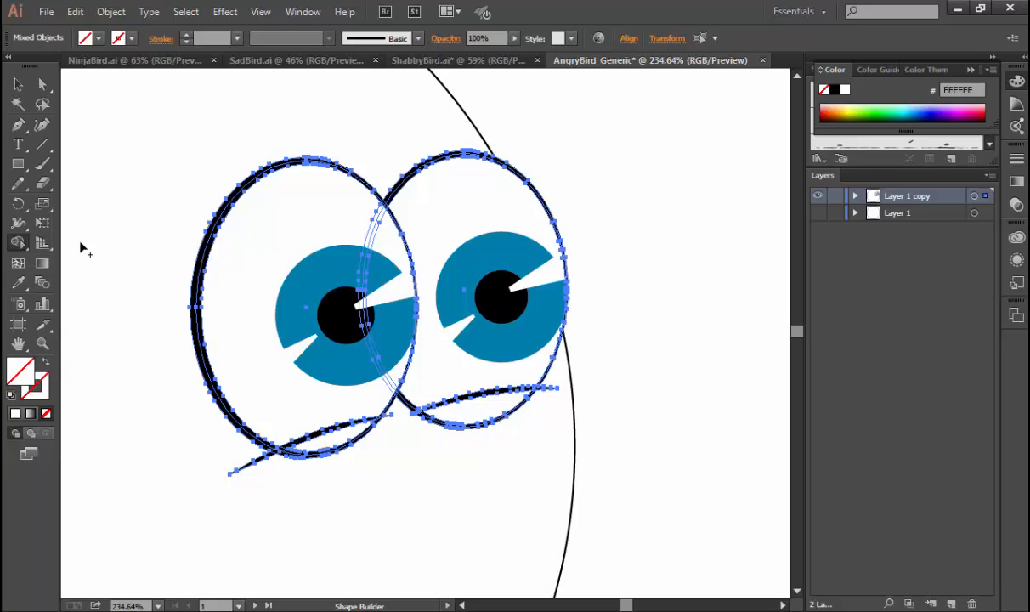
click(332, 441)
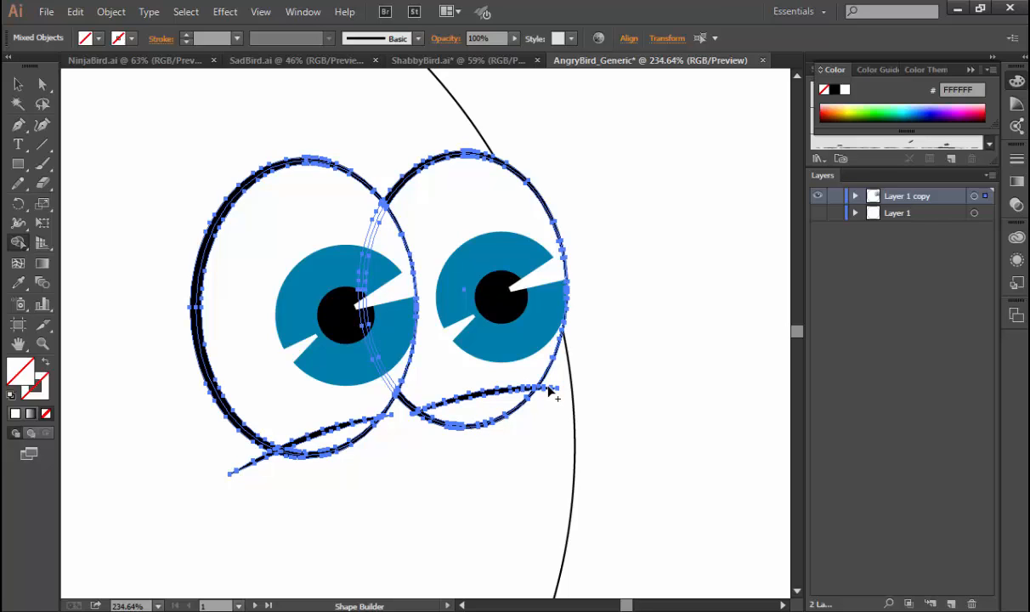
key(v)
click(586, 401)
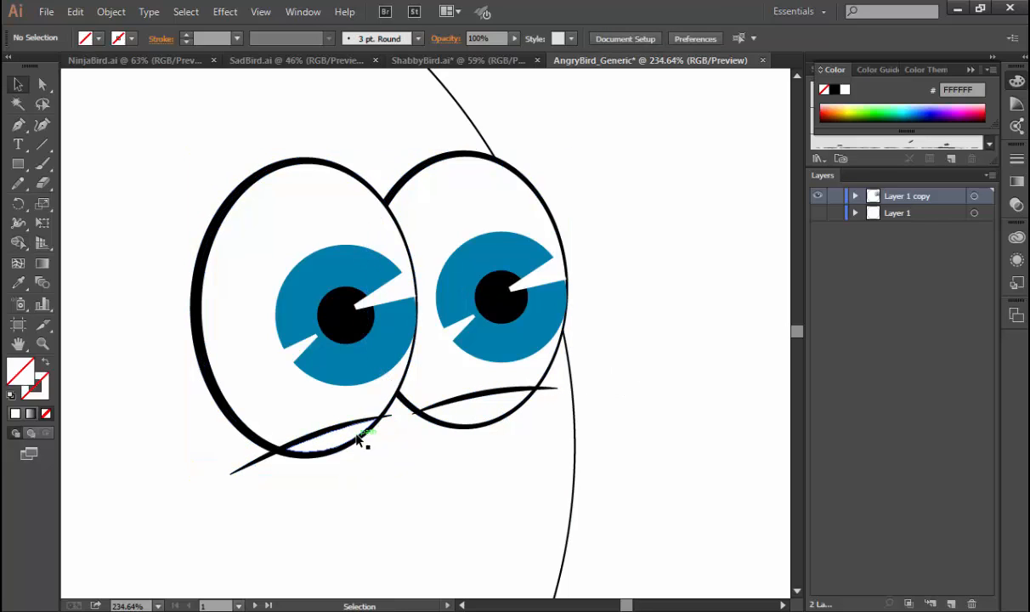
click(328, 445)
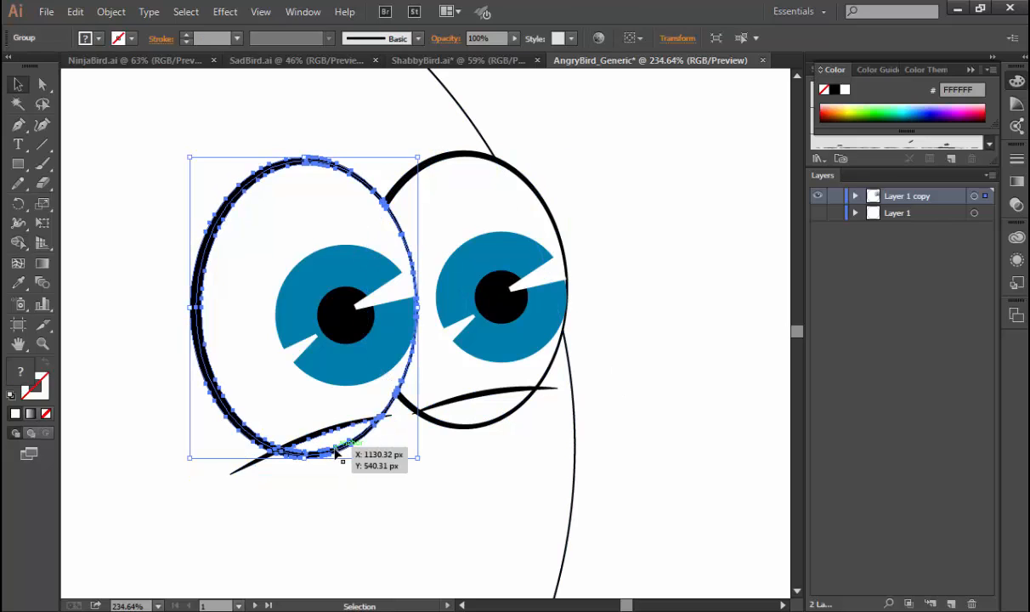
Move the body circle to a new layer beneath Layer 1 copy and lock that layer.
click(532, 430)
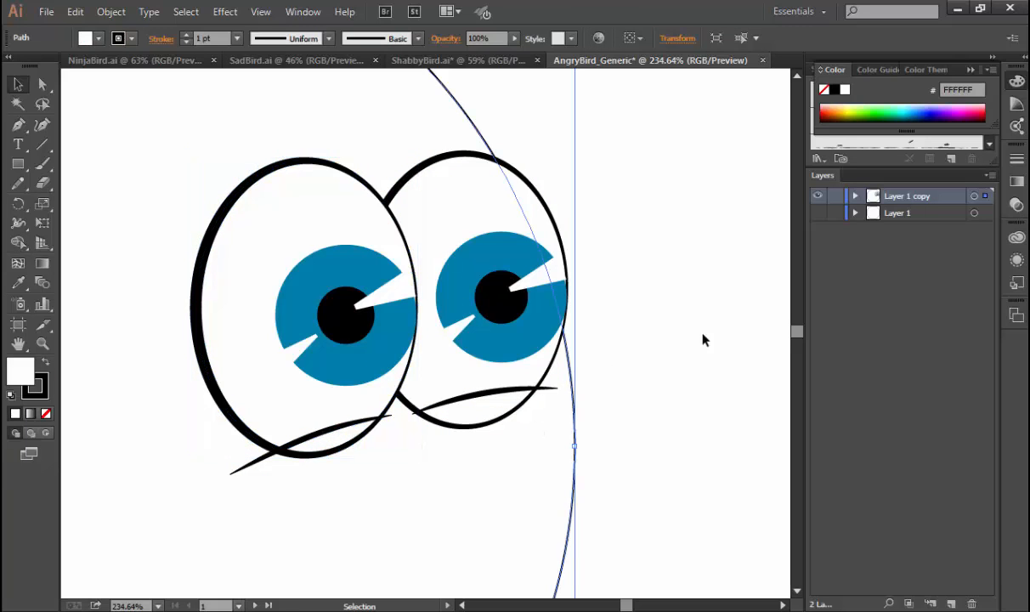
click(951, 604)
drag(986, 211, 919, 222)
click(834, 212)
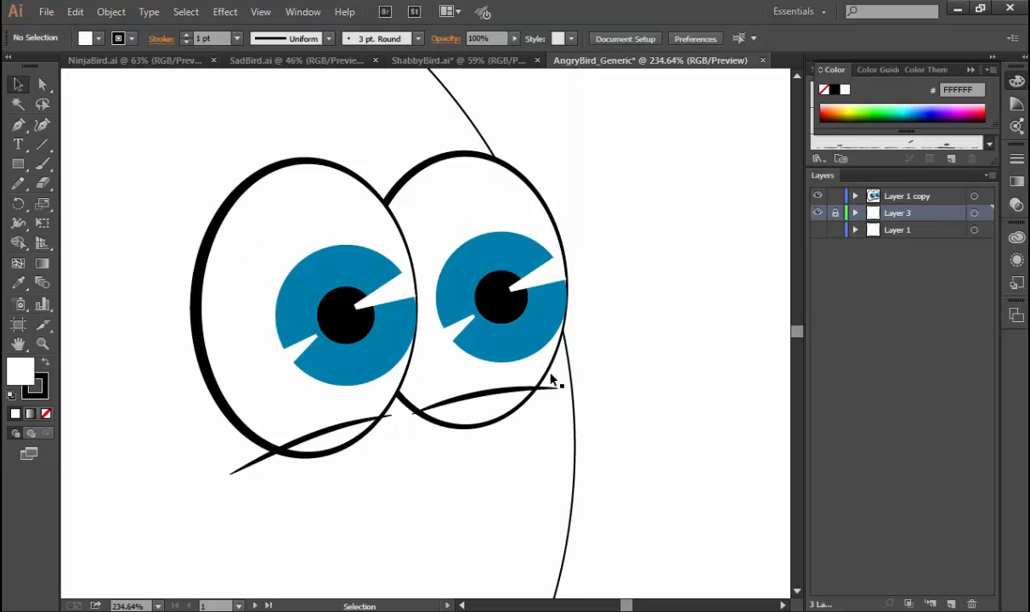
Ungroup the left eye's expanded outline and clear the selection.
click(491, 412)
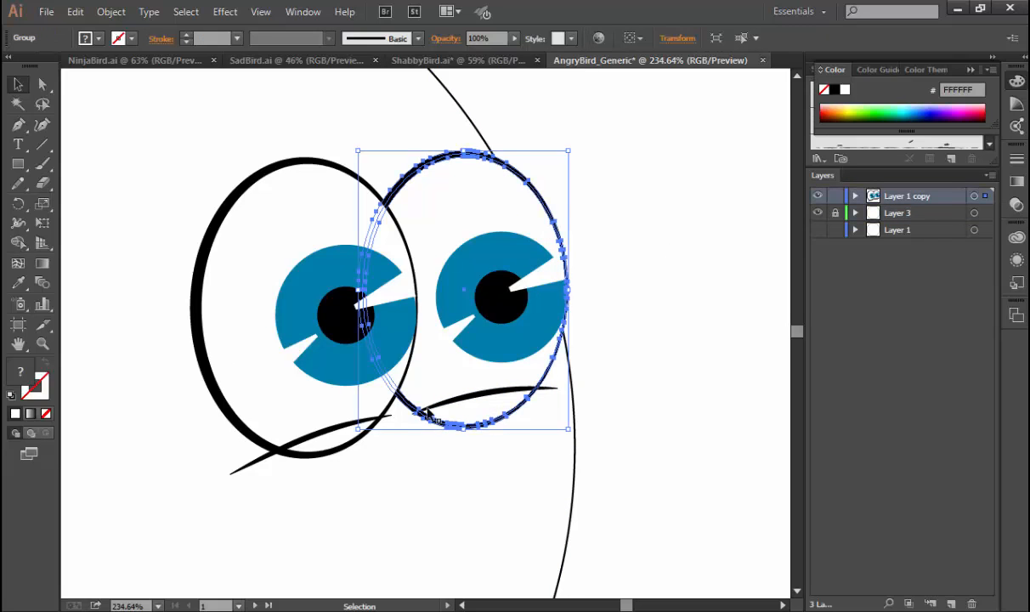
click(321, 441)
click(345, 453)
click(343, 451)
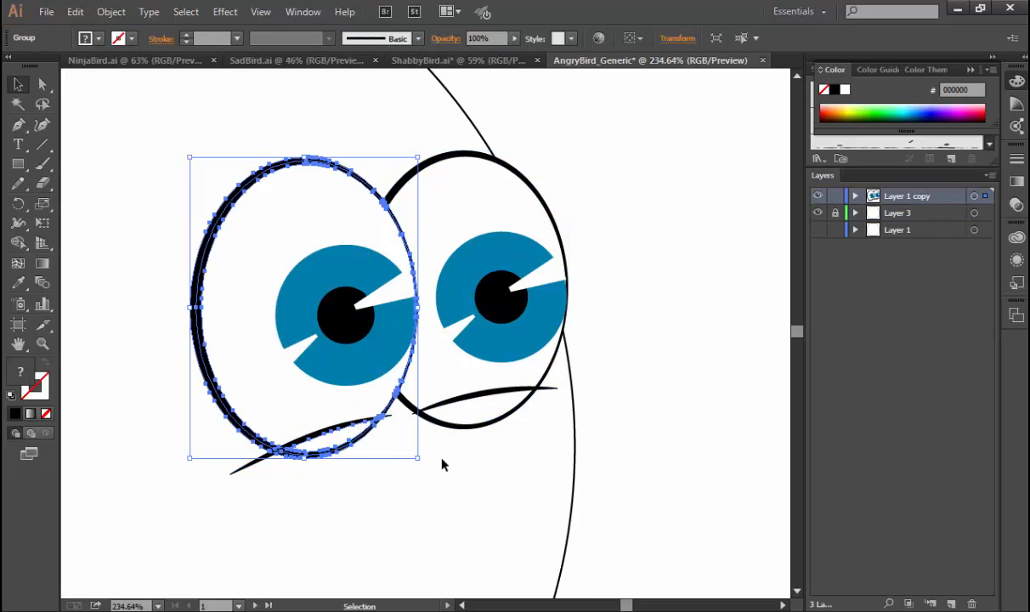
key(ctrl+shift+g)
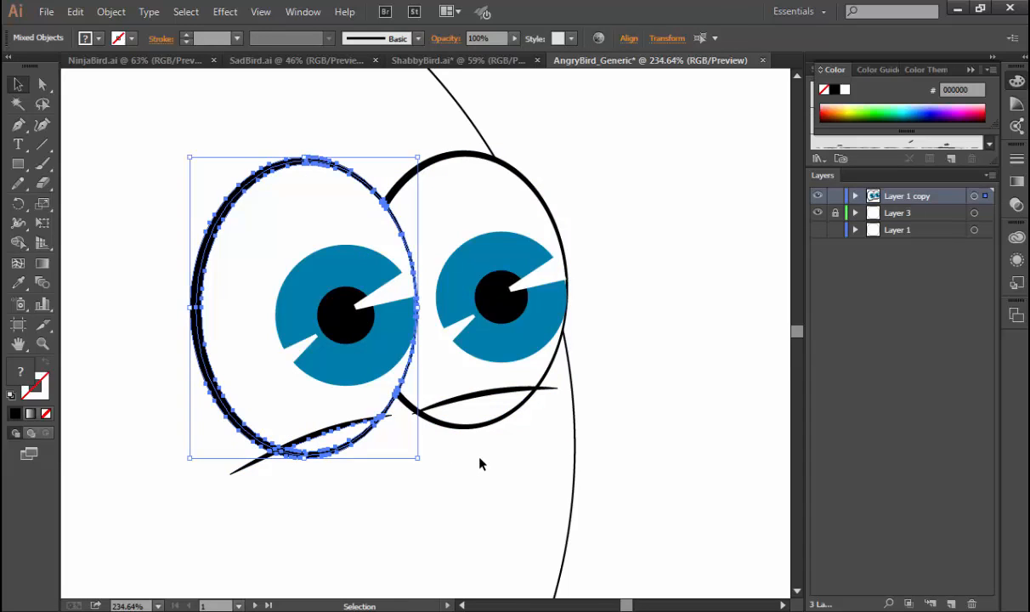
click(479, 458)
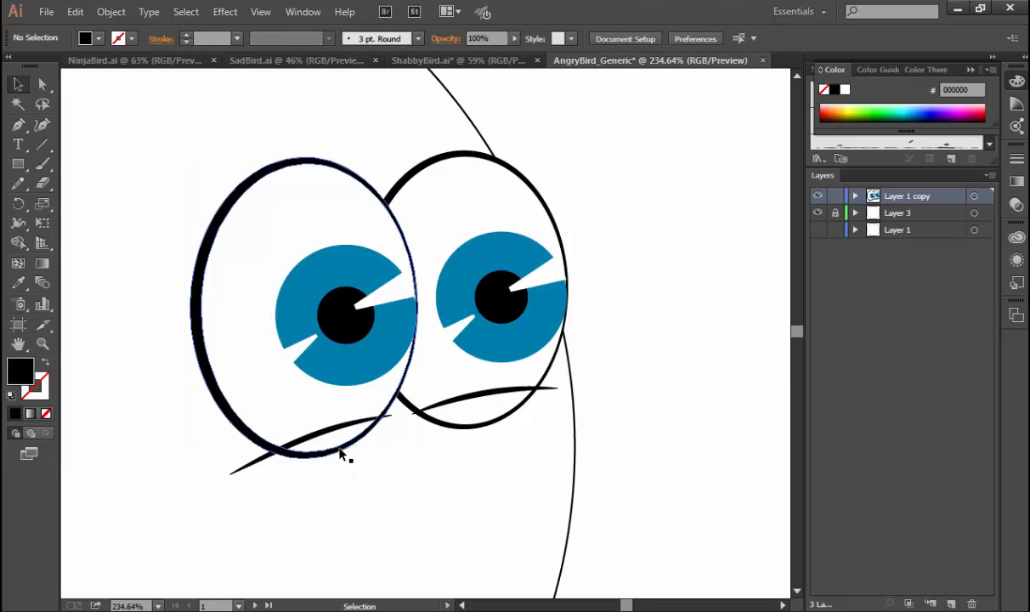
Build the area enclosed by the left eye's outline and its under-eye line as a black shape with Shape Builder.
click(341, 454)
shift+click(339, 435)
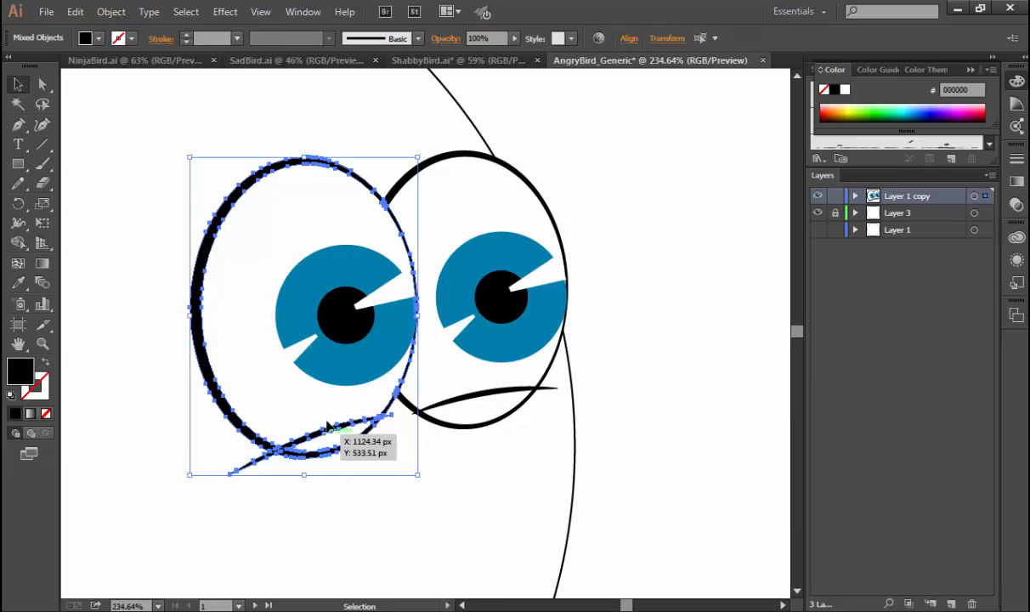
click(18, 242)
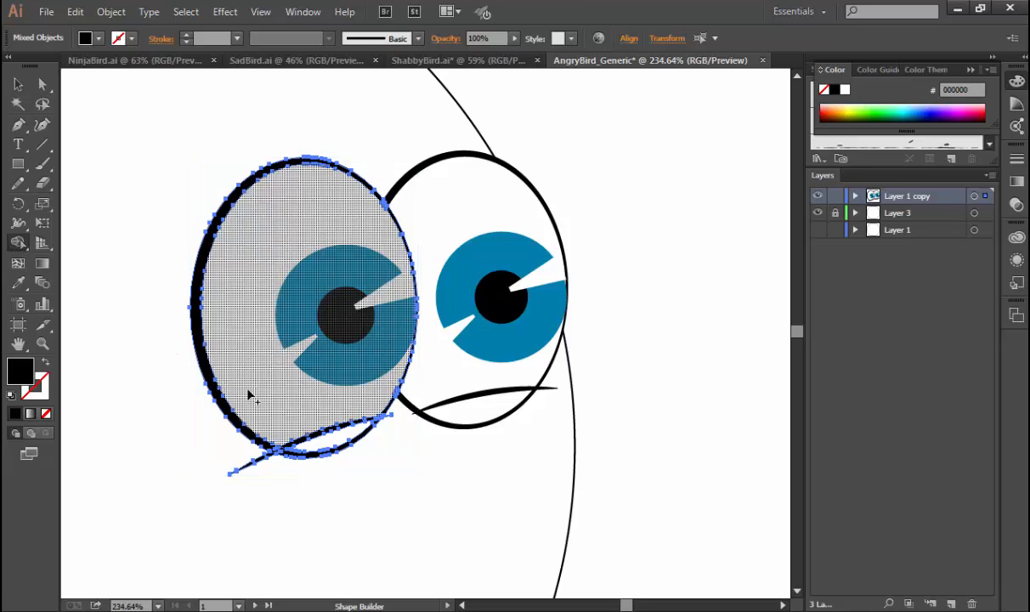
click(334, 439)
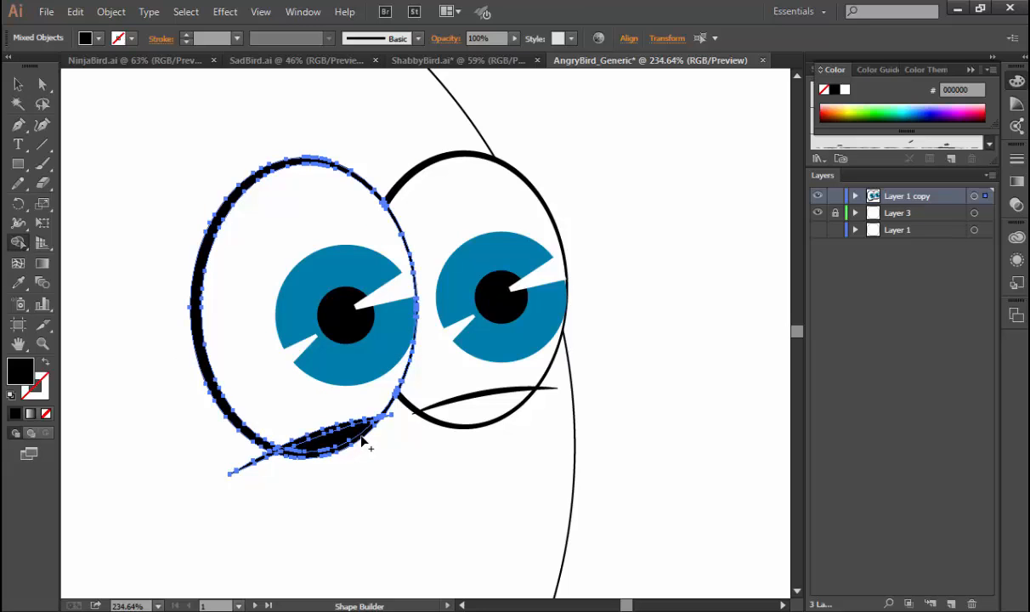
Delete the left eye's lower outline segment and the black shape below its under-eye line.
key(ctrl+space)
drag(253, 391, 397, 461)
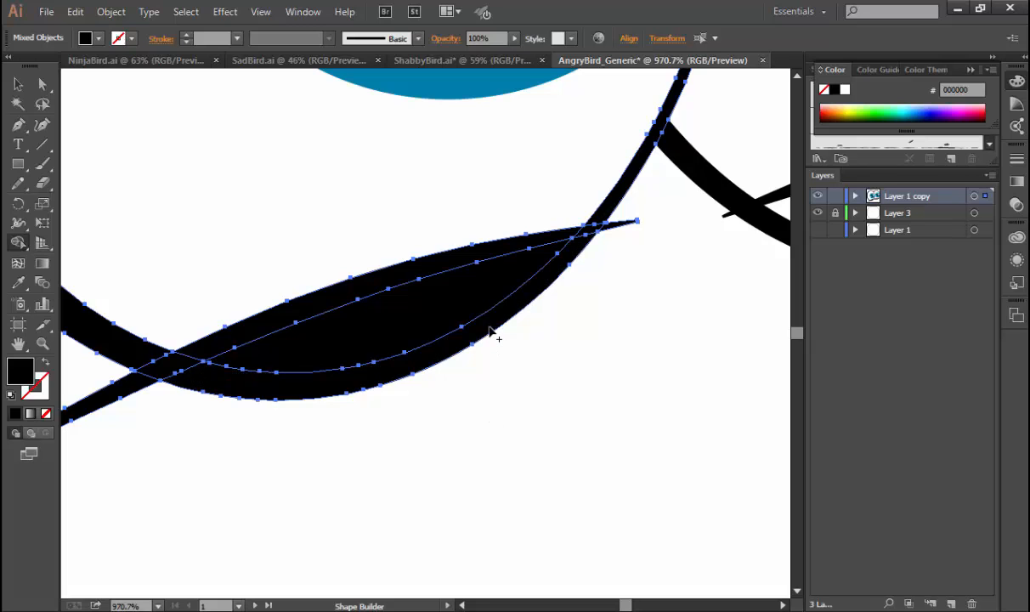
key(v)
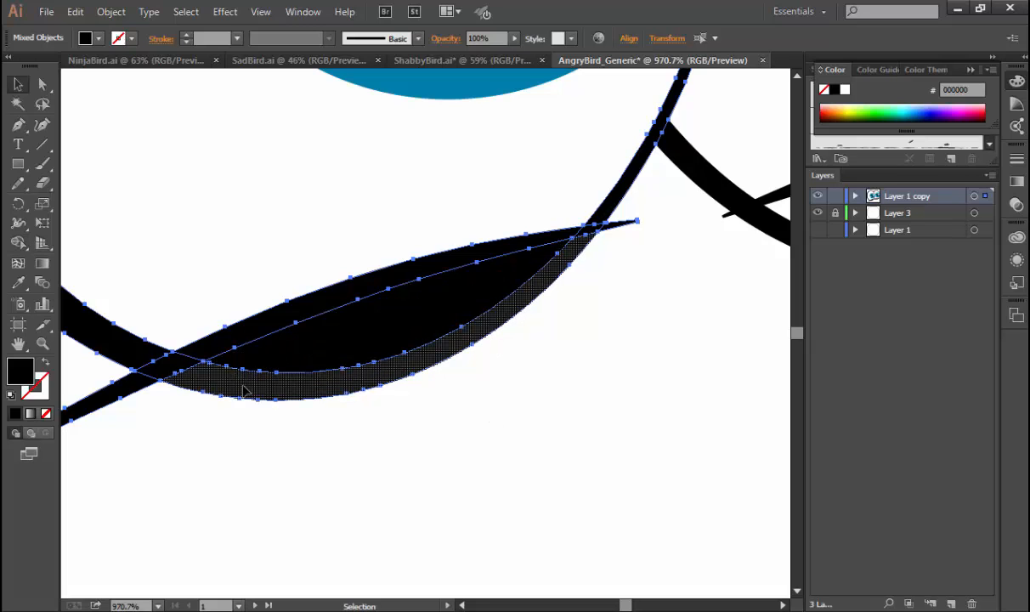
click(304, 432)
click(308, 393)
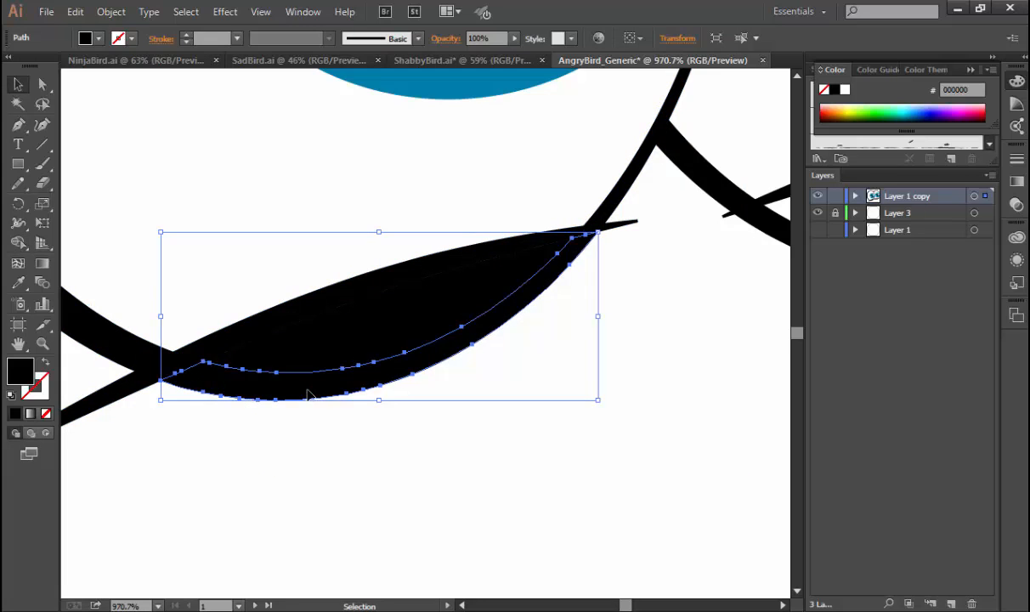
key(Delete)
click(400, 329)
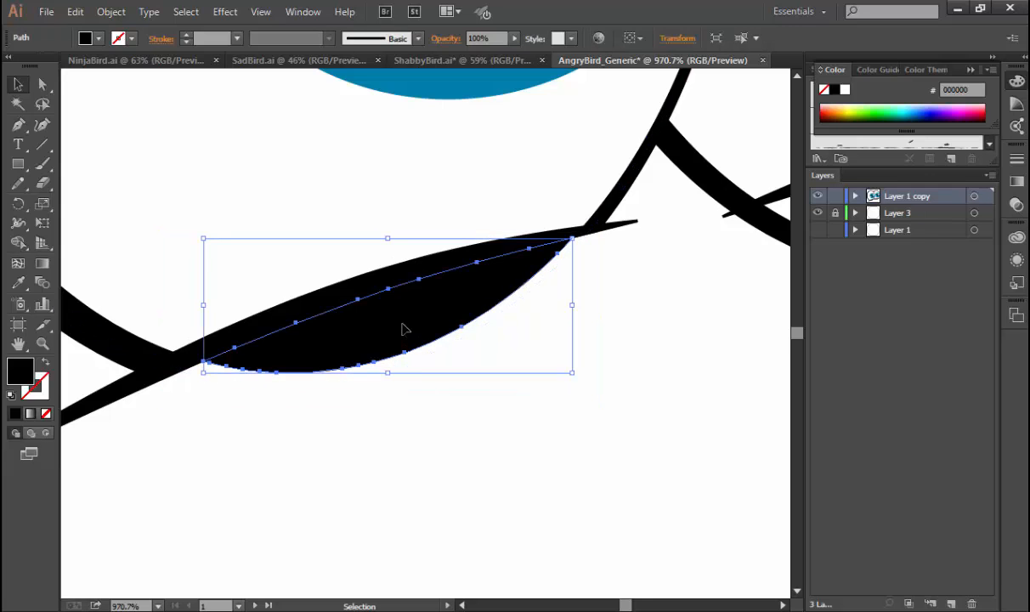
key(Delete)
Build the area enclosed by the right eye's outline and its under-eye line as a black shape with Shape Builder.
key(ctrl+minus)
key(ctrl+minus)
key(ctrl+minus)
key(ctrl+minus)
key(ctrl+minus)
key(ctrl+minus)
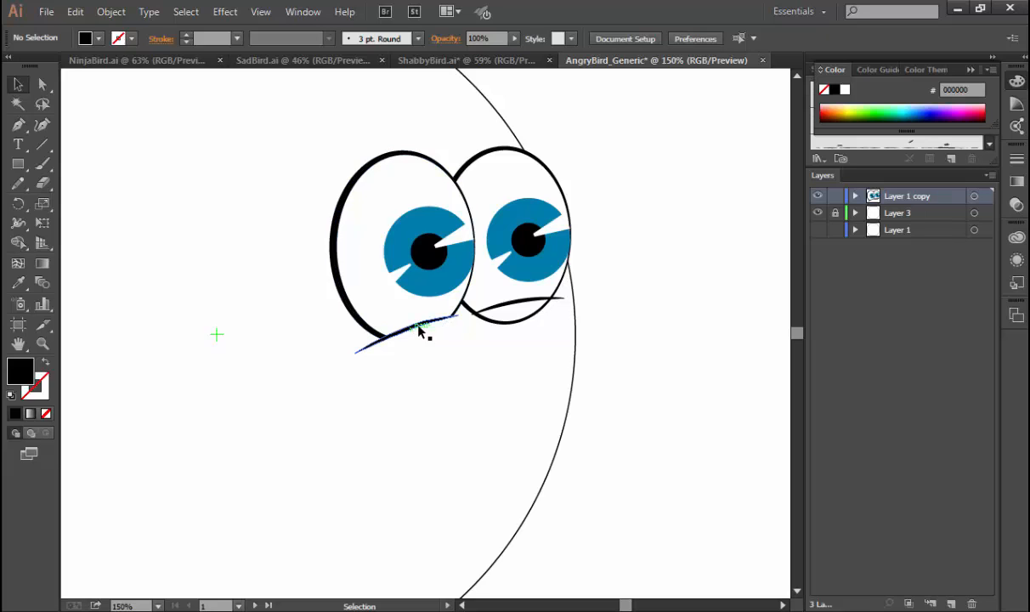
shift+click(512, 302)
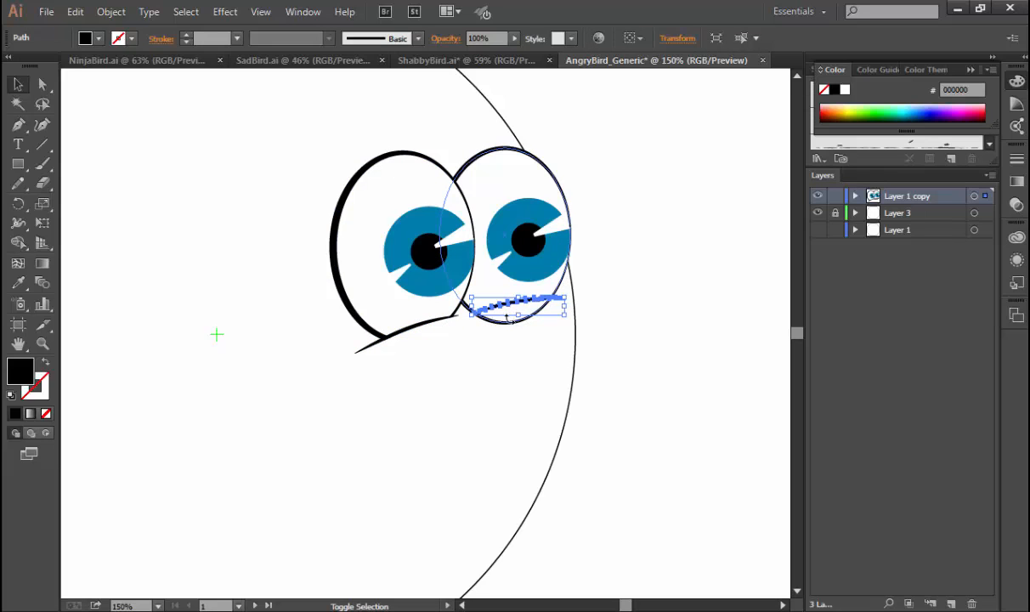
shift+click(504, 322)
key(ctrl+space)
drag(439, 261, 587, 359)
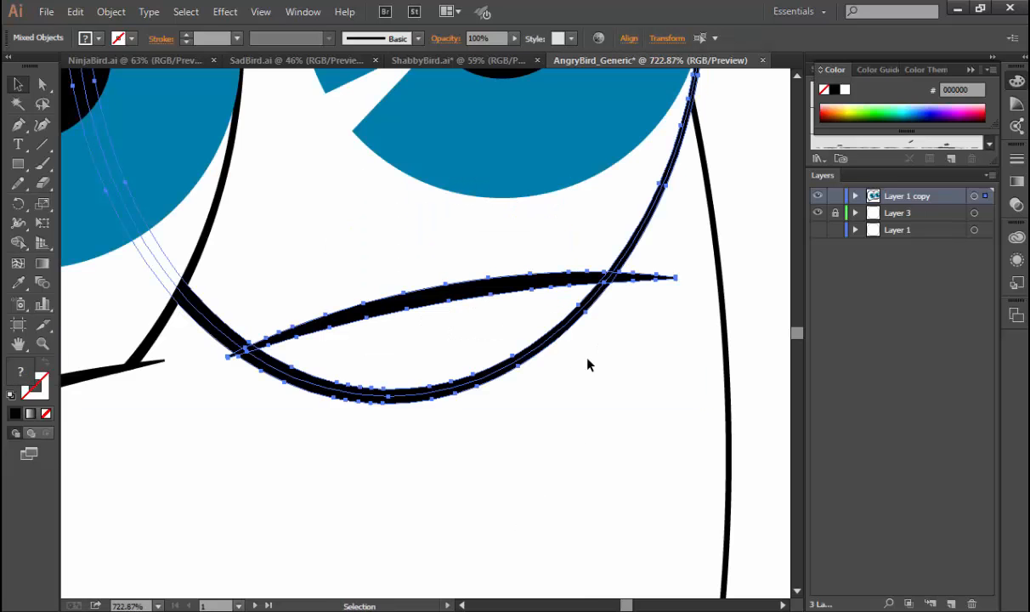
click(18, 242)
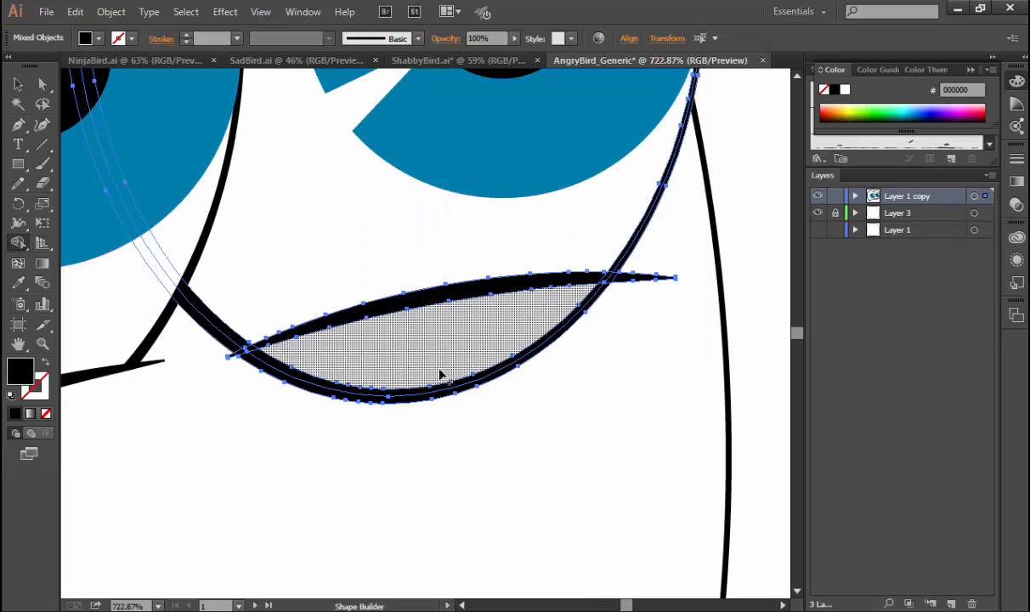
click(442, 357)
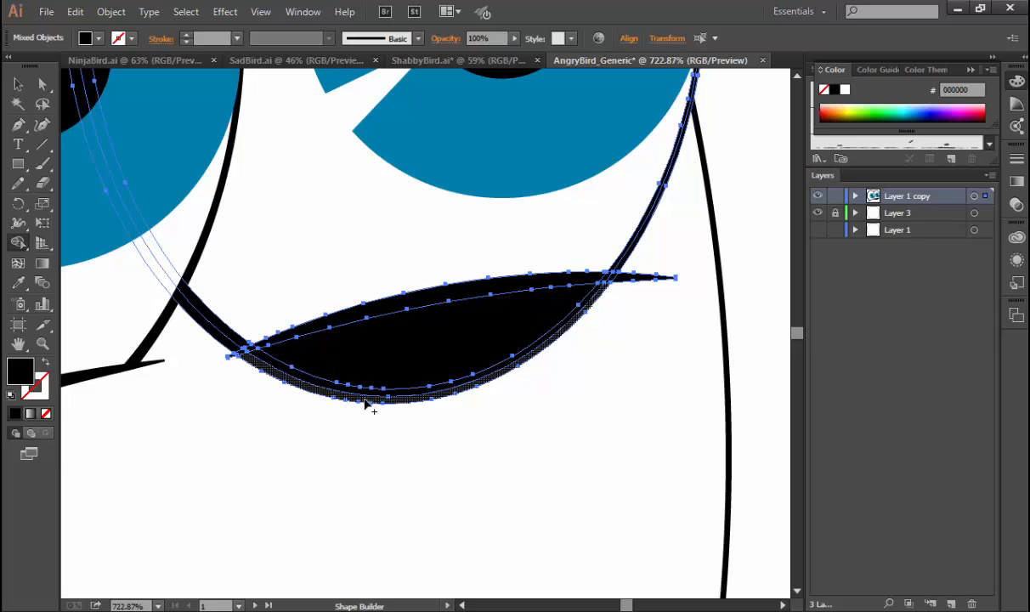
Ungroup the right eye's expanded outline and clear the selection.
key(v)
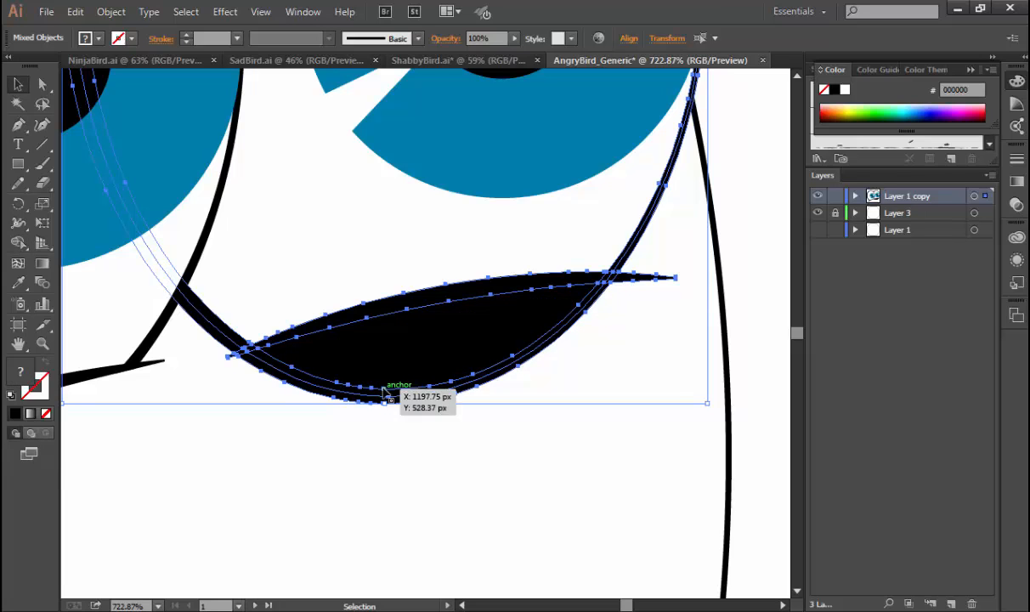
click(394, 450)
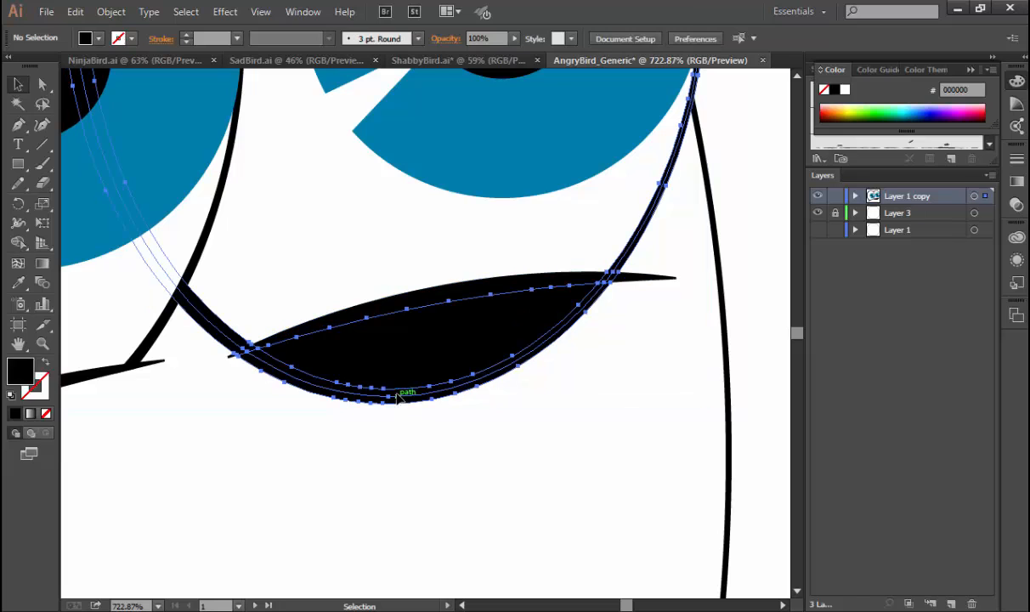
click(399, 397)
click(448, 430)
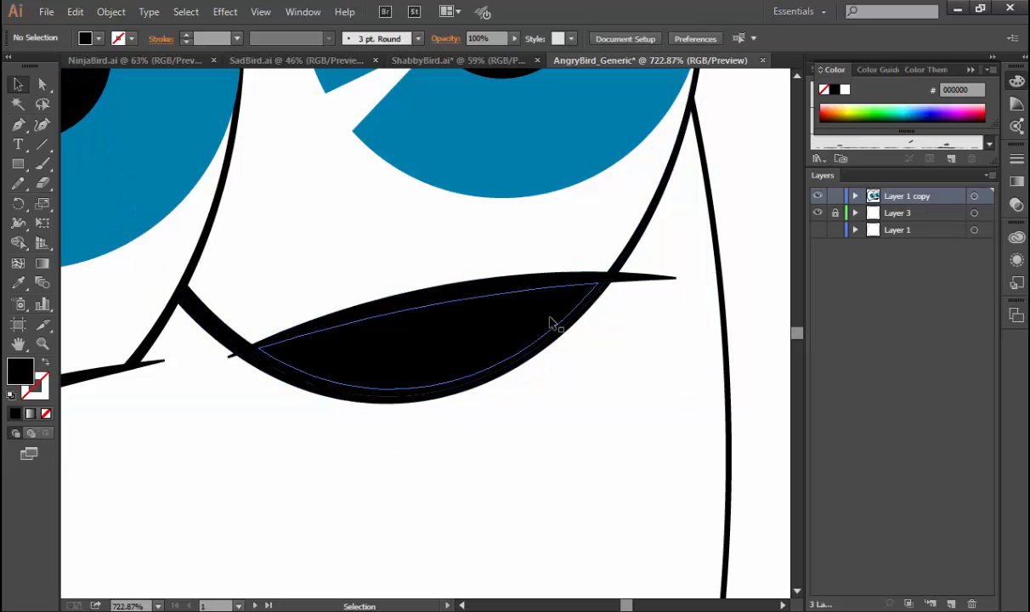
click(550, 322)
key(ctrl)
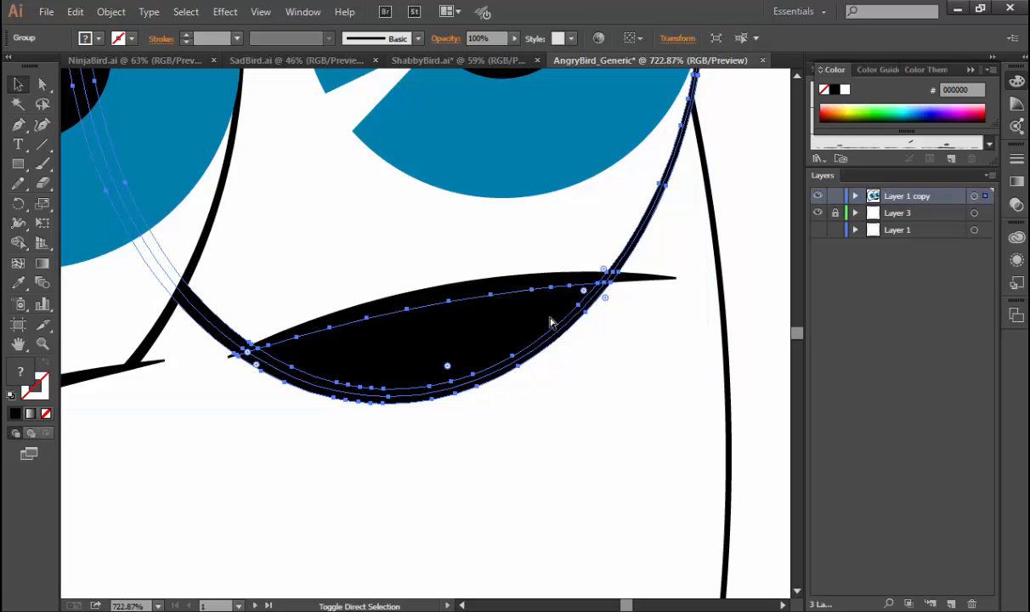
shift+click(553, 333)
click(592, 447)
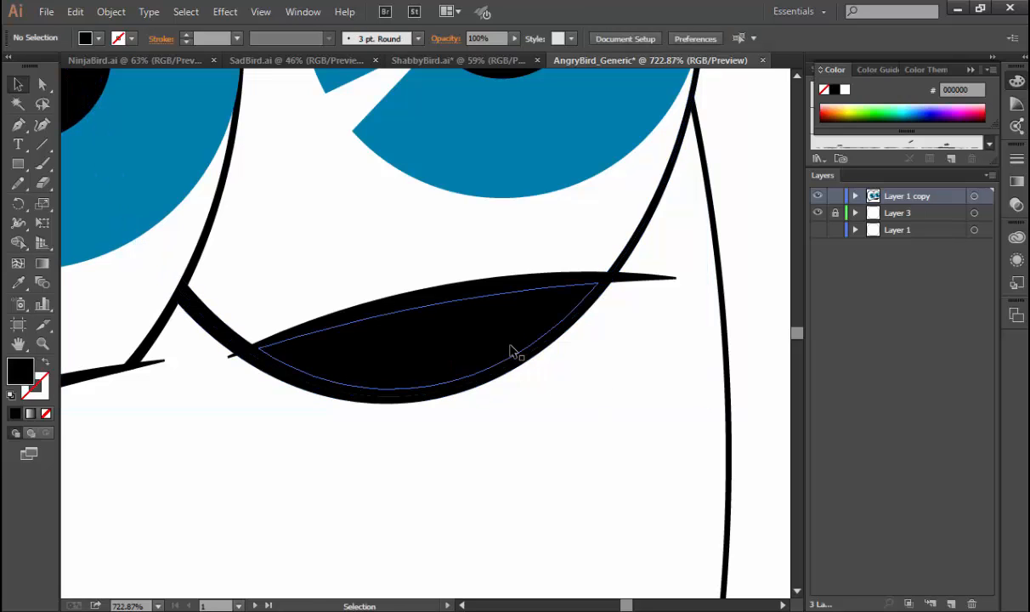
Delete the black shape and the right eye's lower outline segment below its under-eye line.
click(511, 350)
key(Delete)
click(503, 373)
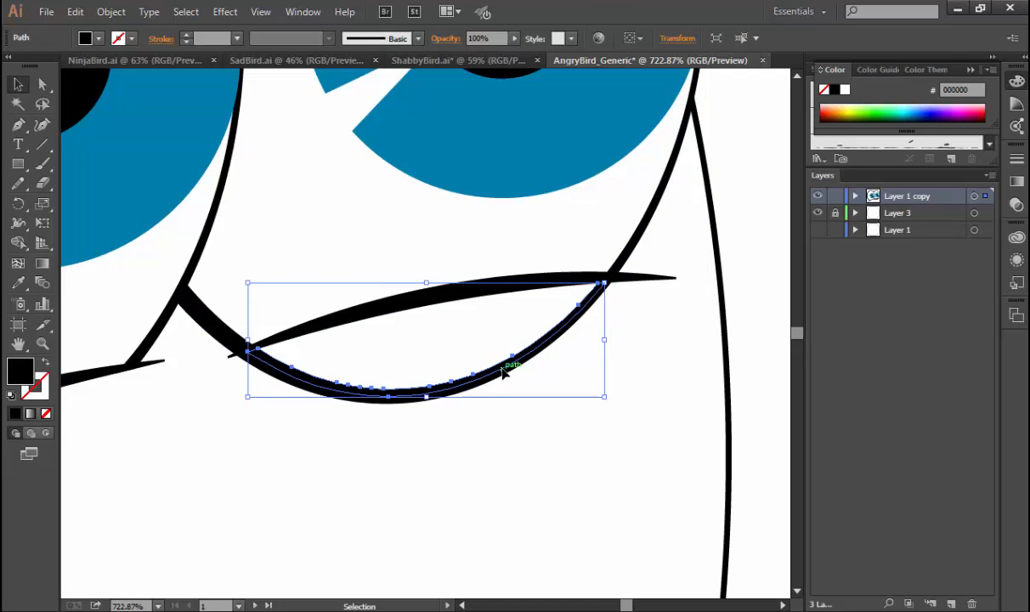
shift+click(502, 375)
click(501, 374)
key(Delete)
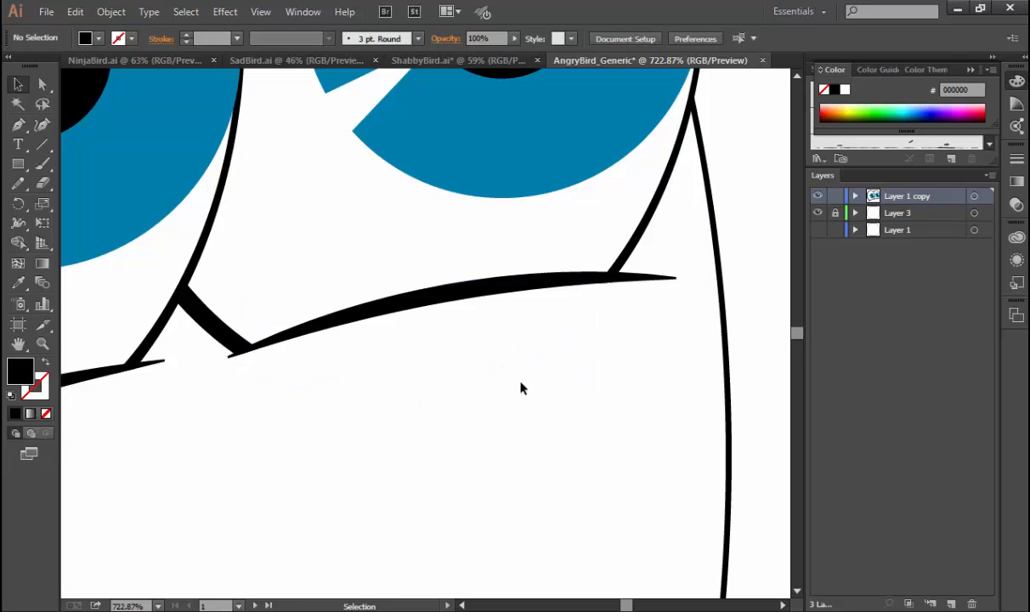
Paint a hooked beak outline below the eyes with the Paintbrush, using separate strokes for its upper edge, lower edge and rounded base.
key(ctrl+0)
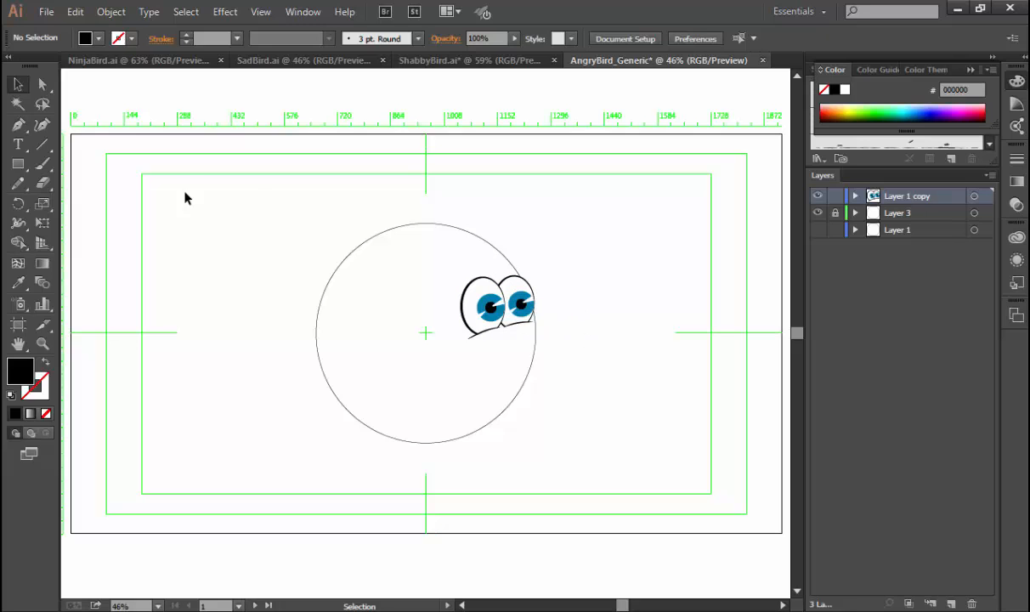
click(44, 167)
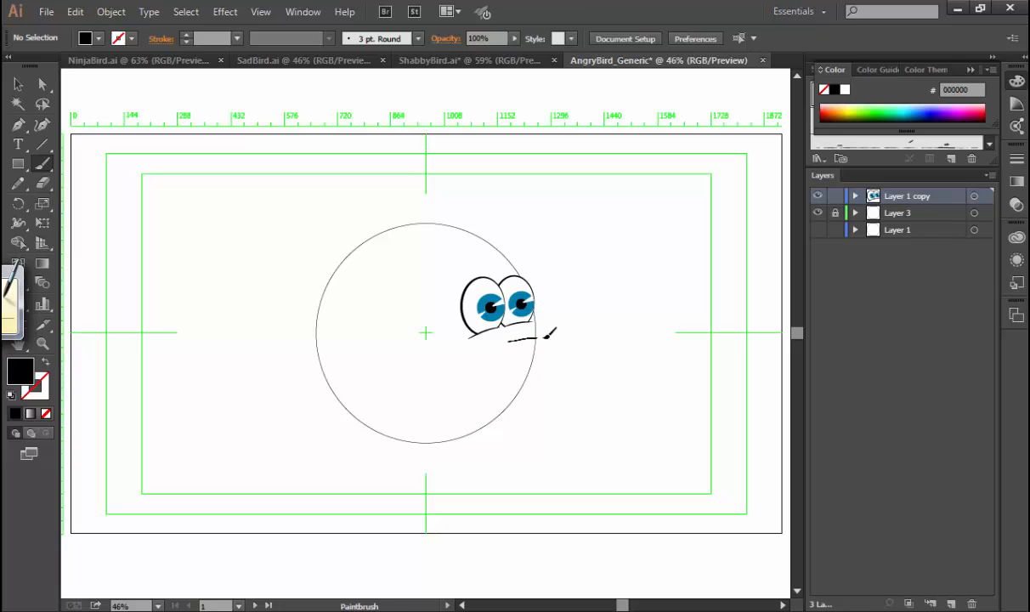
drag(611, 379, 607, 381)
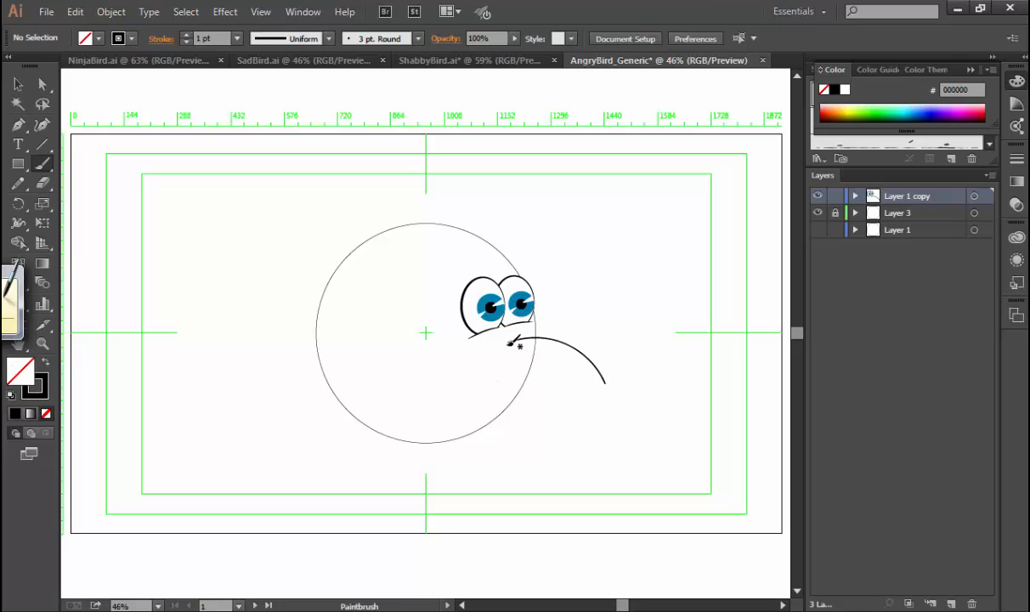
mouse_move(487, 360)
mouse_down()
mouse_move(486, 373)
mouse_move(602, 376)
mouse_up()
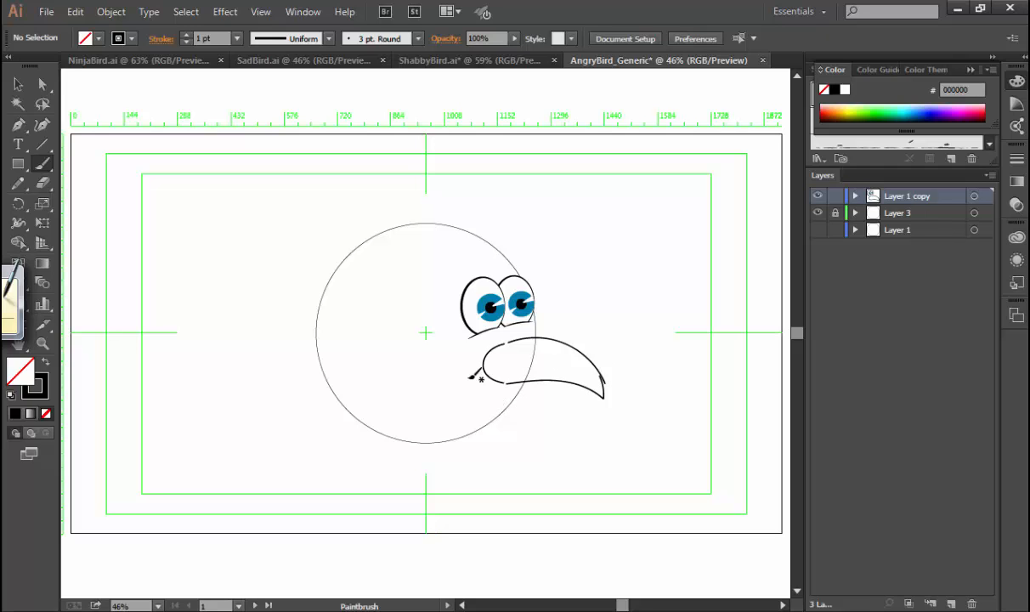
drag(487, 345, 635, 411)
Move the lower beak stroke's end anchor down near the tip and join it to the end of the upper stroke.
key(a)
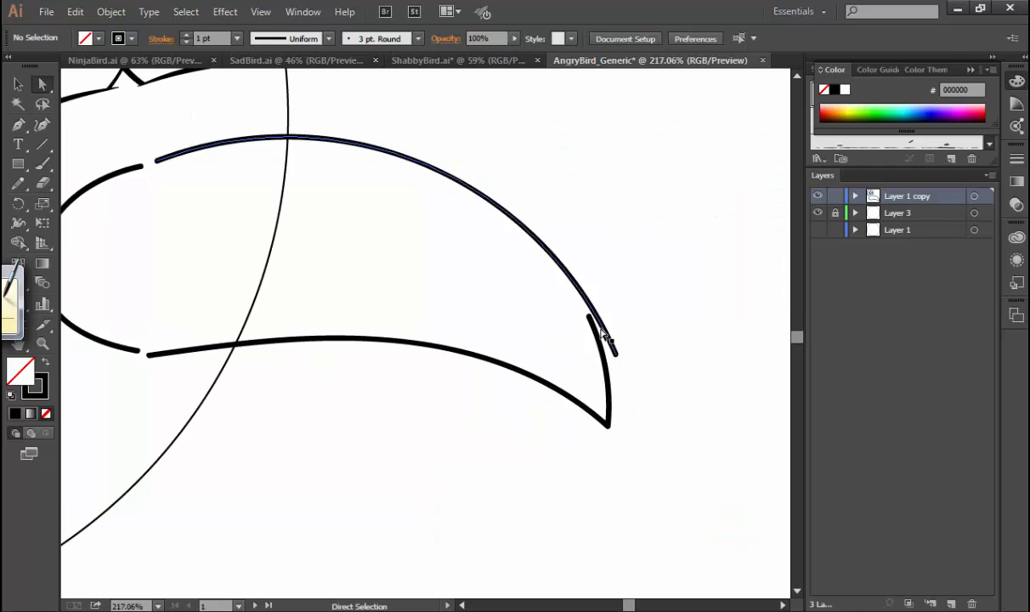
click(589, 318)
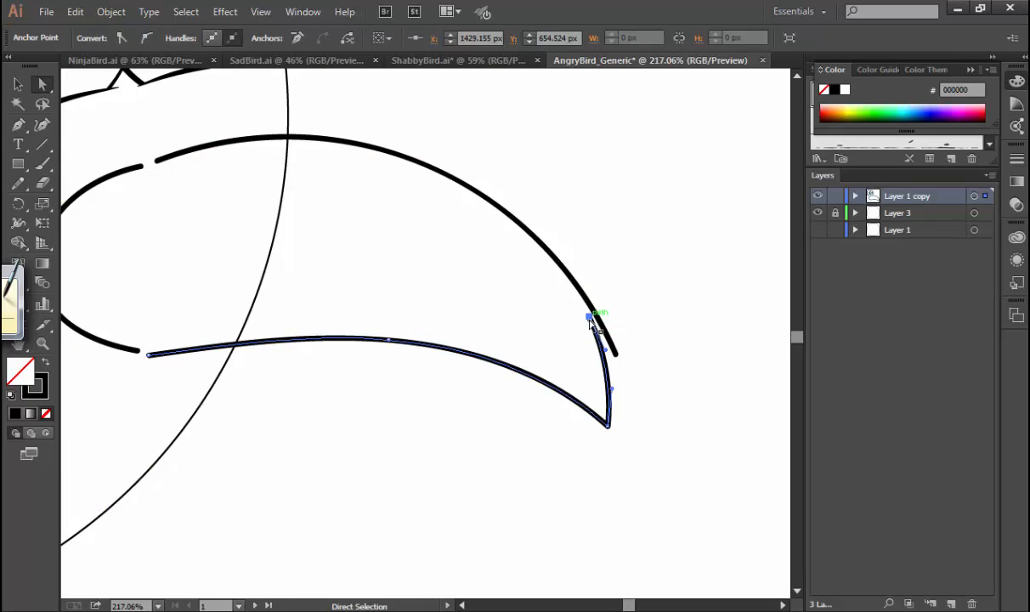
drag(590, 320, 623, 400)
shift+click(603, 344)
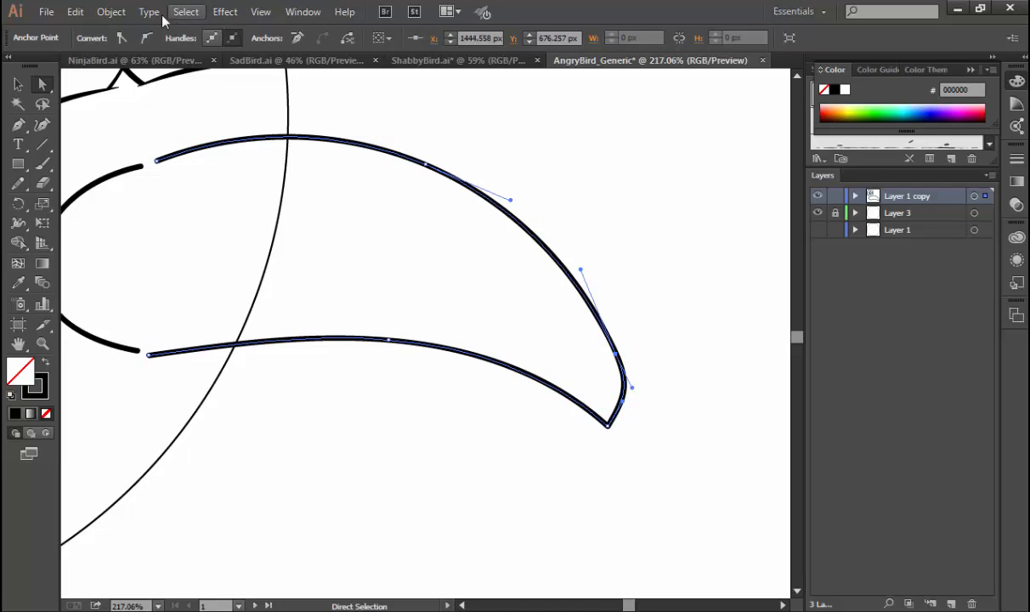
click(119, 14)
mouse_move(237, 339)
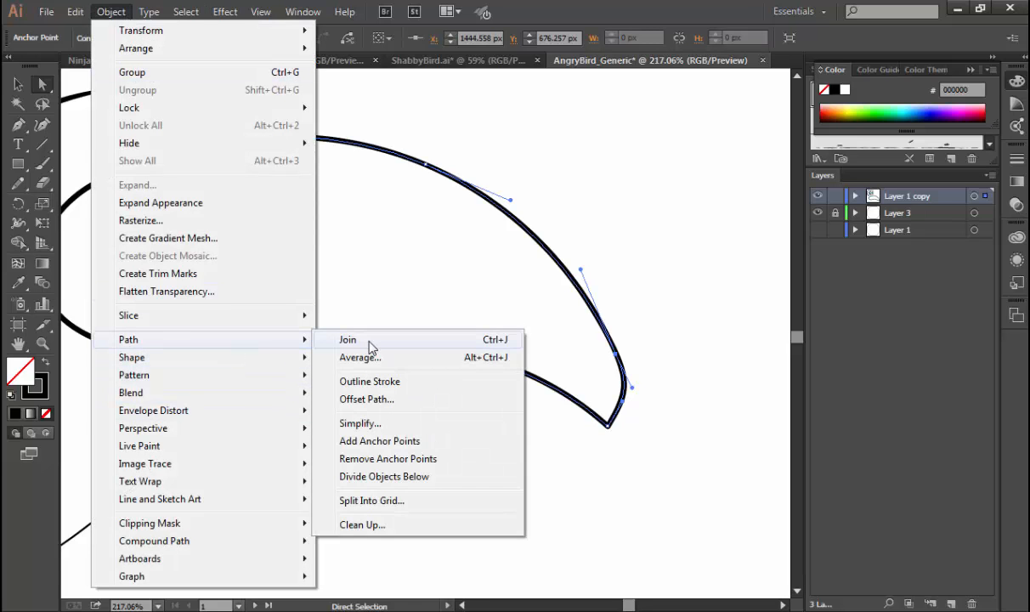
click(704, 466)
Join the rounded base stroke to the beak's lower and upper edges at both gaps to close the outline.
key(space)
drag(174, 342, 370, 373)
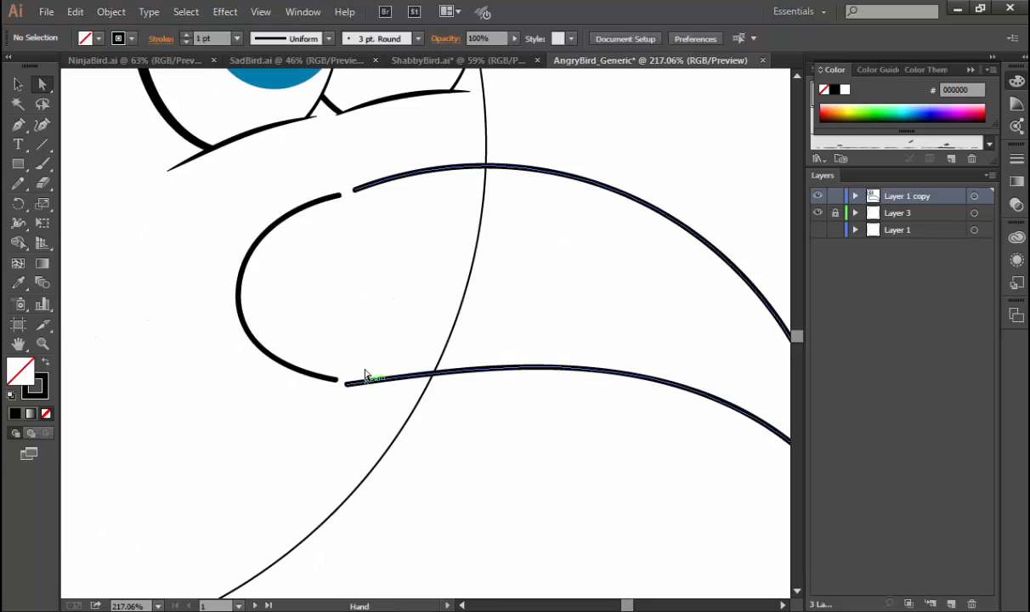
drag(325, 412, 361, 370)
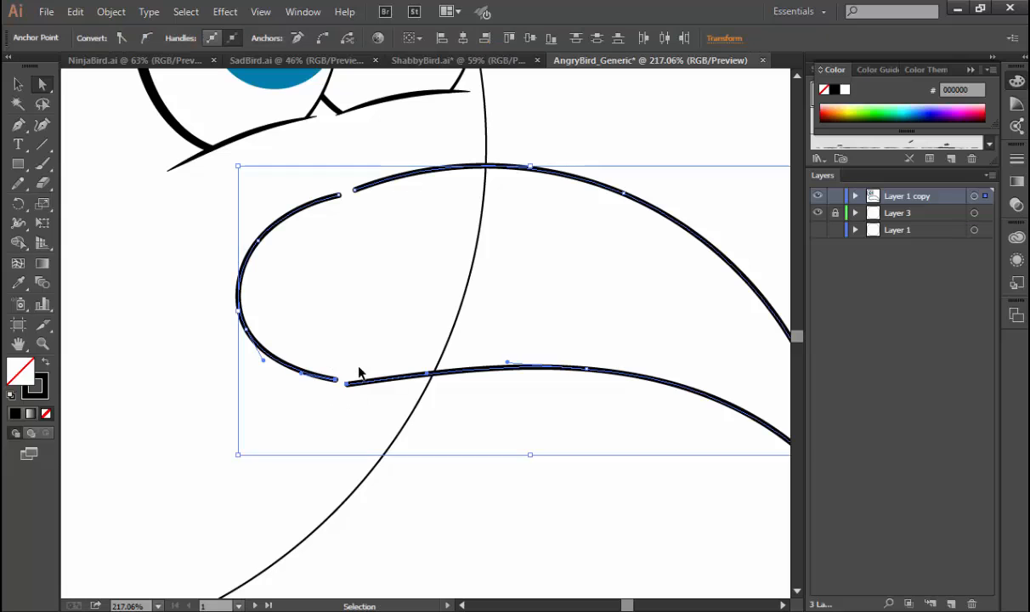
key(ctrl+j)
drag(313, 163, 368, 212)
key(ctrl+j)
Delete the extra anchor at the base's lower seam and extend the neighbouring handle to round that curve.
key(p)
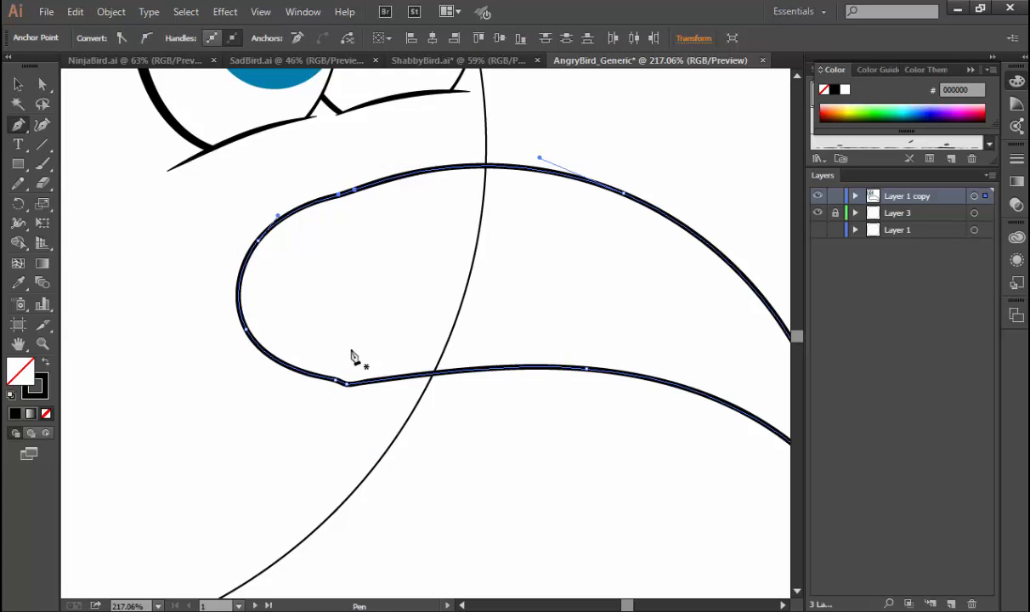
click(336, 380)
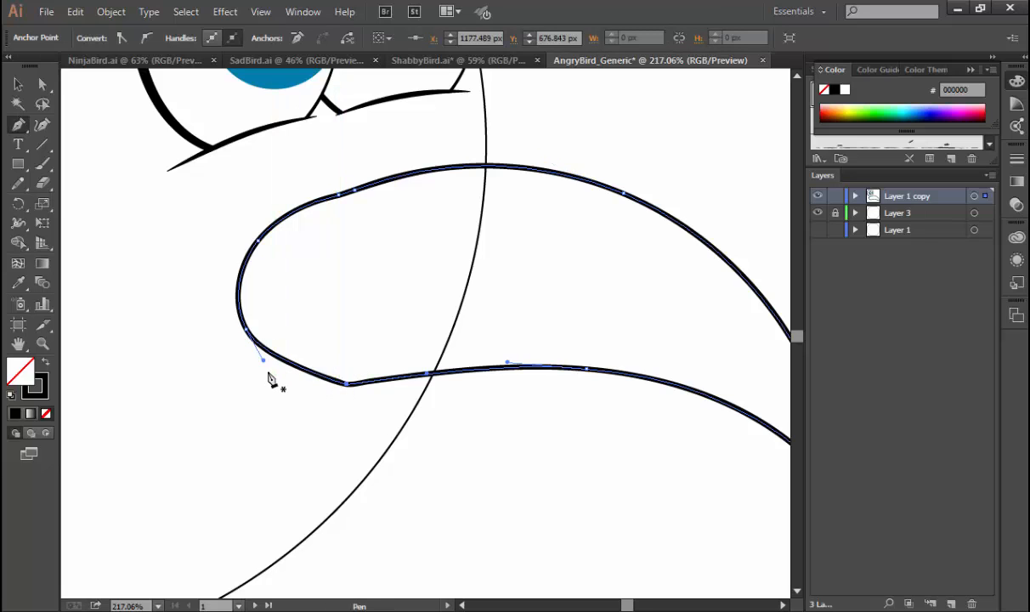
drag(263, 360, 273, 395)
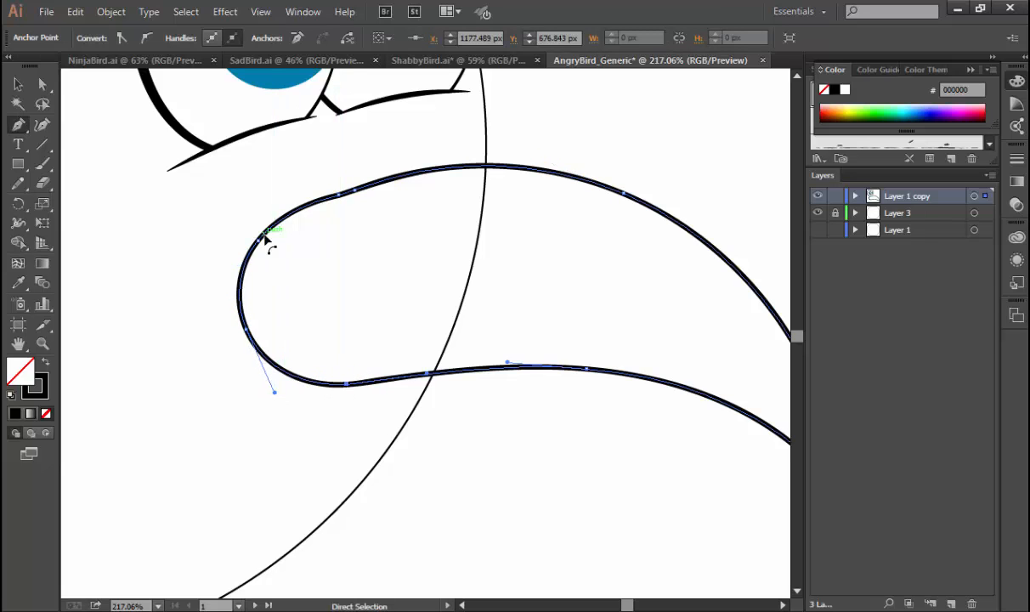
Delete the two extra anchors on the base's upper curve, raise the remaining seam anchor and extend the base handle to smooth the outline.
click(339, 195)
click(308, 200)
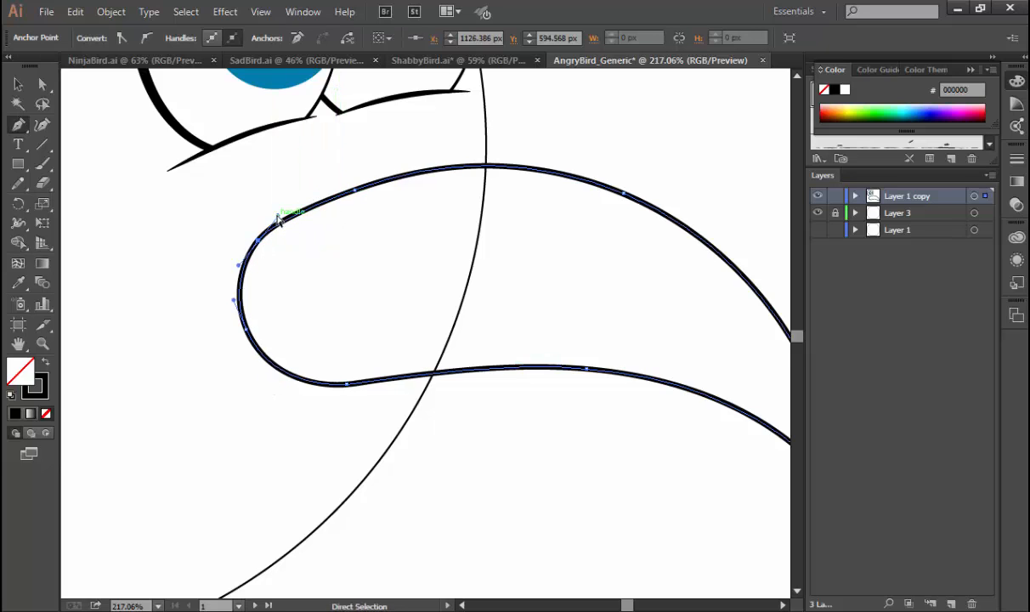
ctrl+click(282, 214)
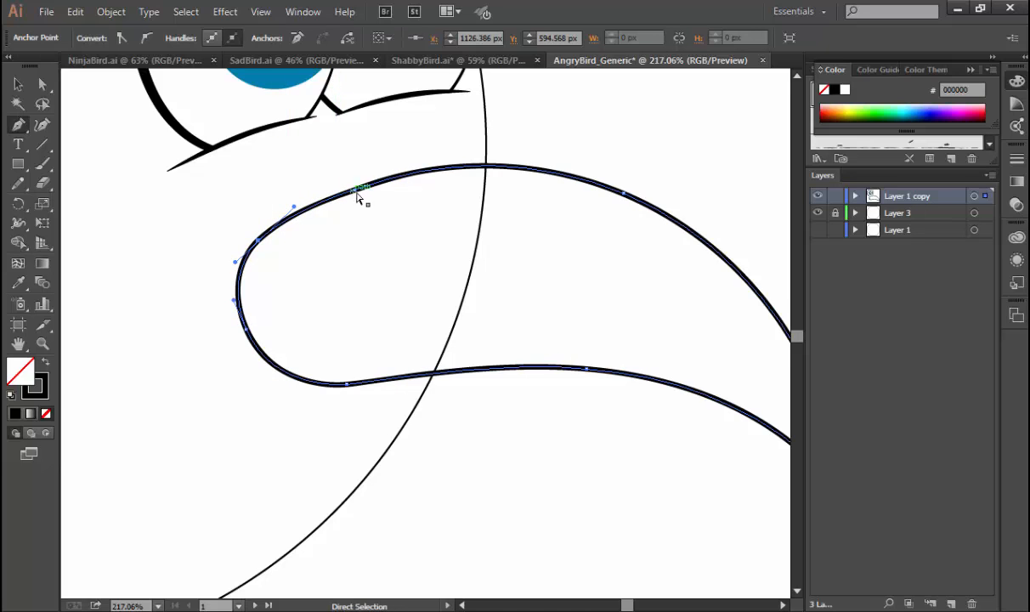
drag(355, 191, 355, 173)
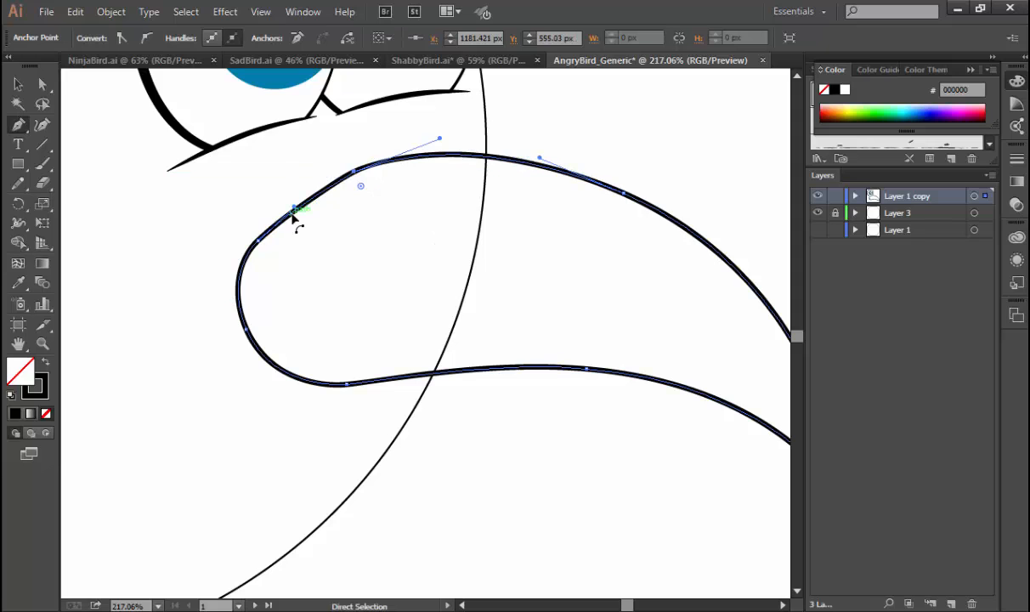
drag(258, 243, 265, 221)
click(265, 222)
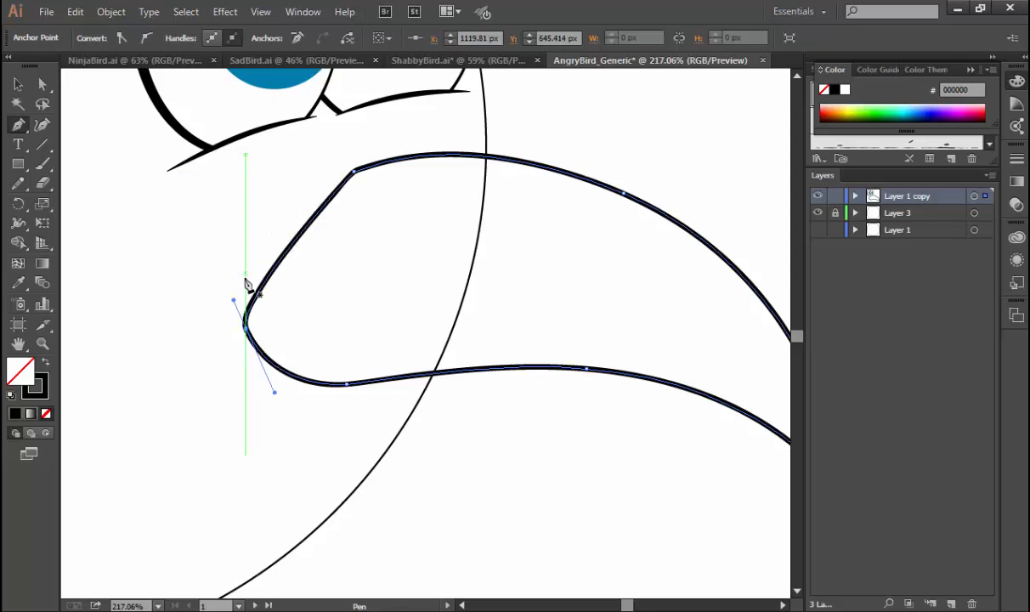
drag(235, 300, 217, 211)
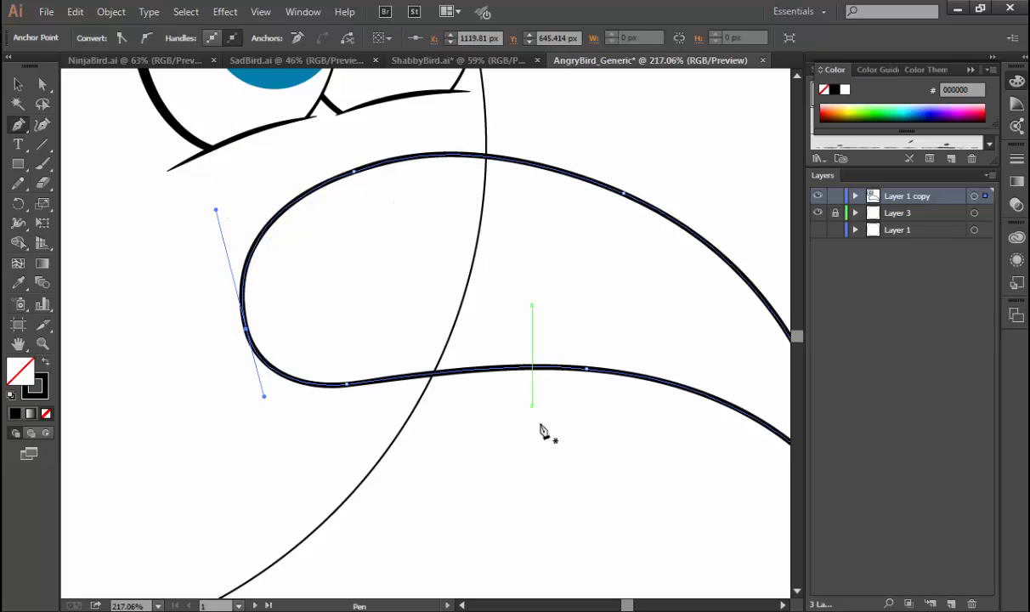
key(ctrl+minus)
key(ctrl+minus)
key(ctrl+minus)
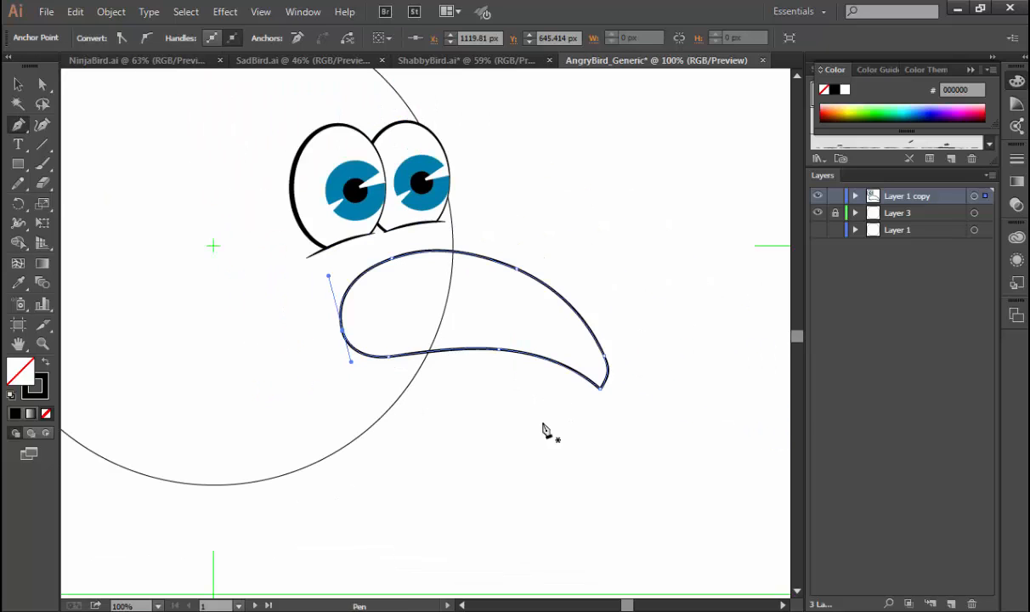
ctrl+click(513, 419)
Fill the beak with light yellow-green E1FF6A and remove its stroke.
key(v)
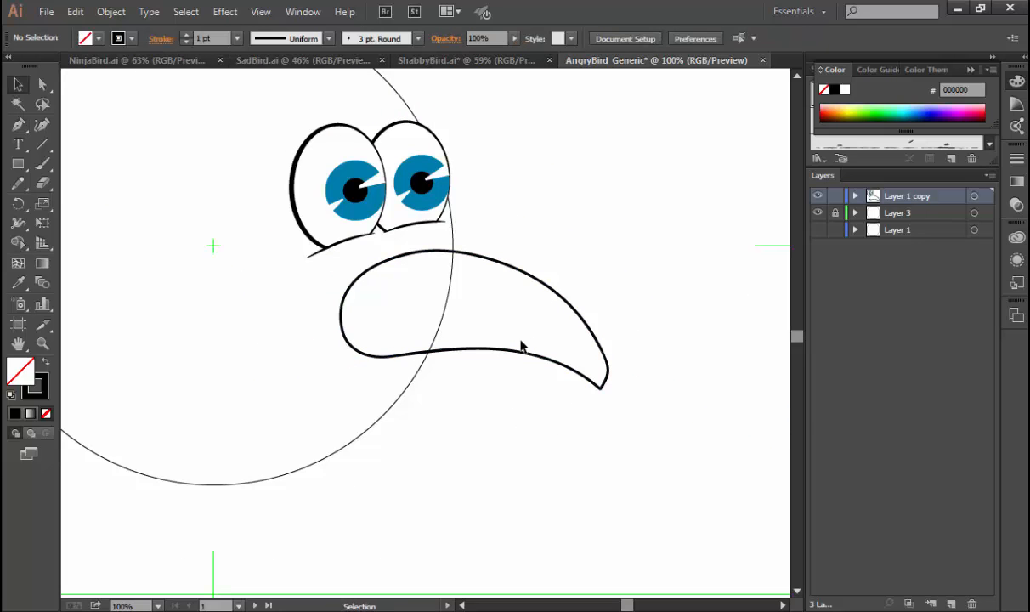
click(521, 353)
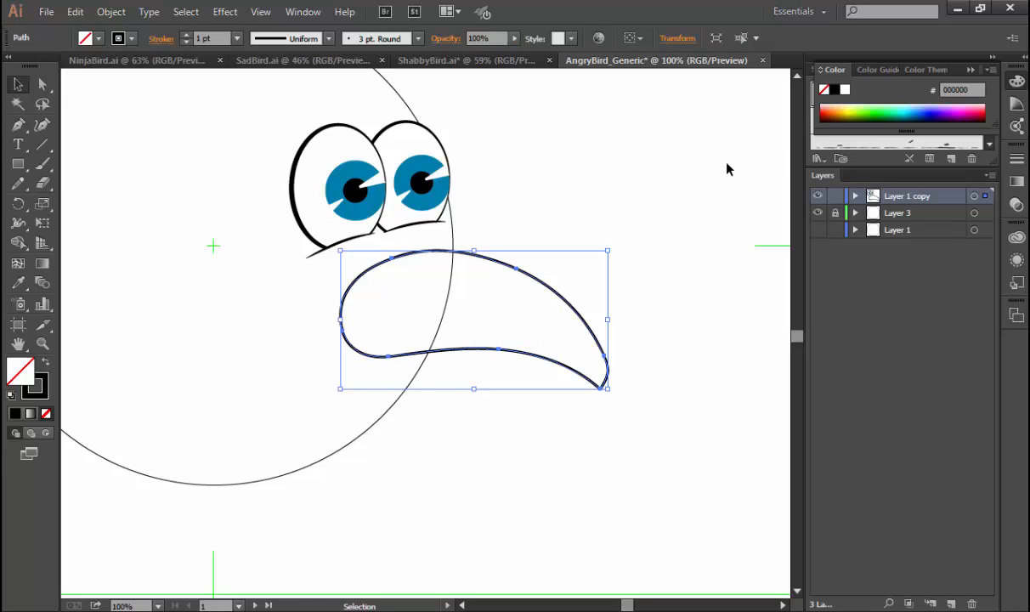
click(875, 113)
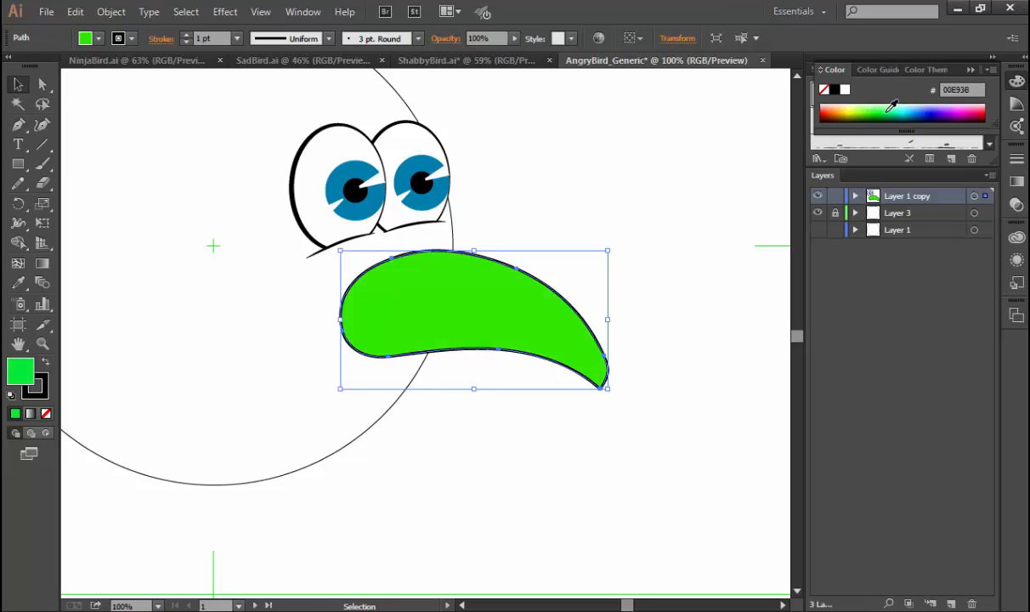
click(857, 106)
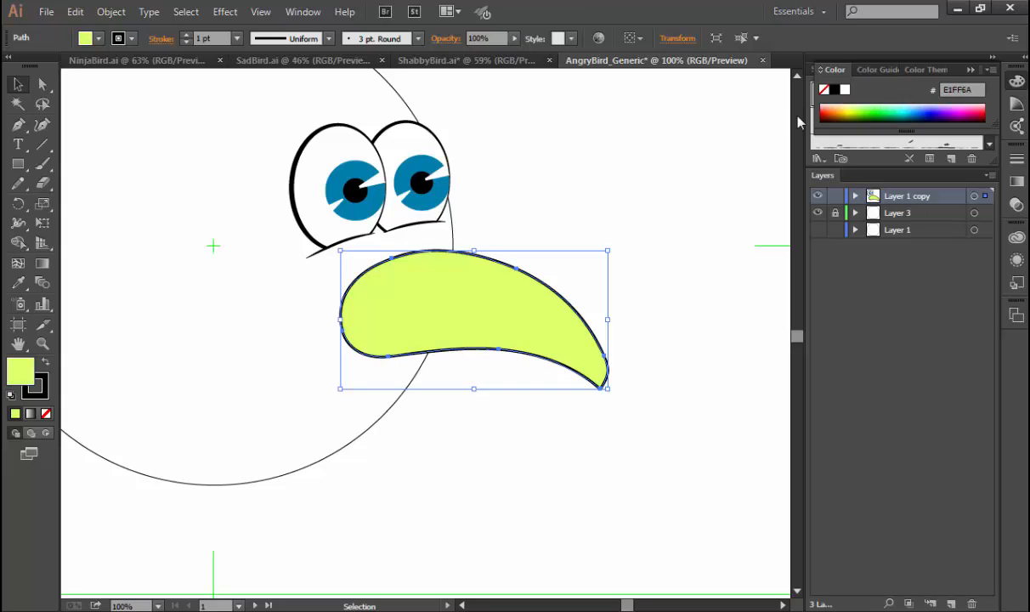
click(41, 388)
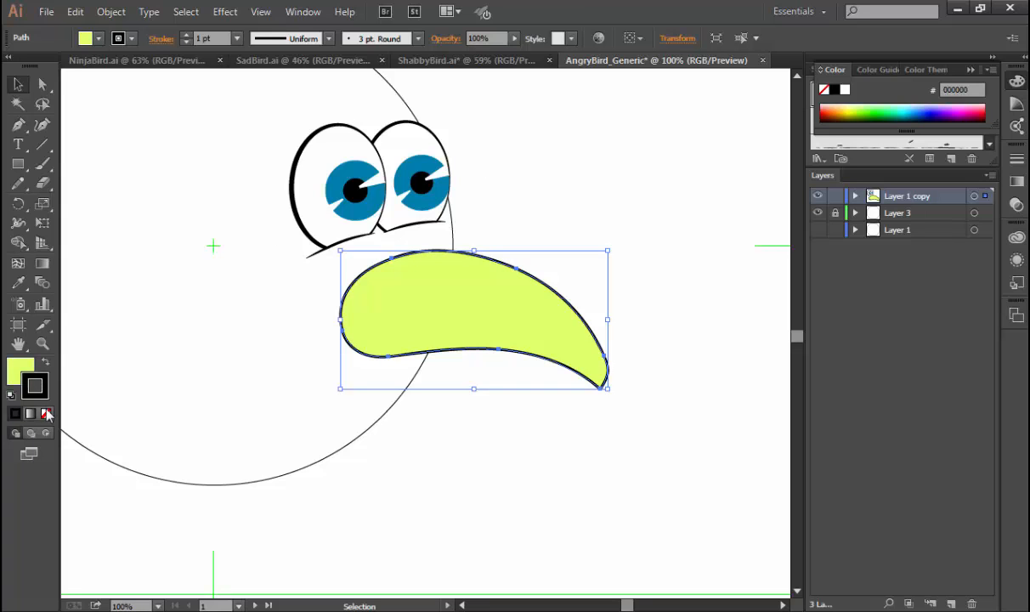
click(47, 413)
click(517, 449)
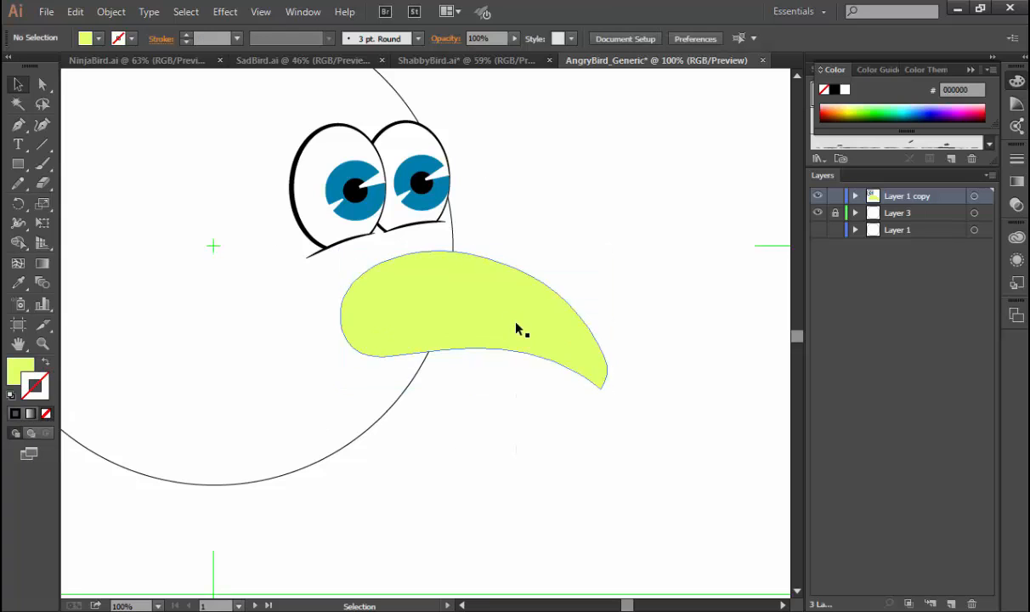
Change the beak's fill colour to teal 0093AA and clear the selection.
click(552, 311)
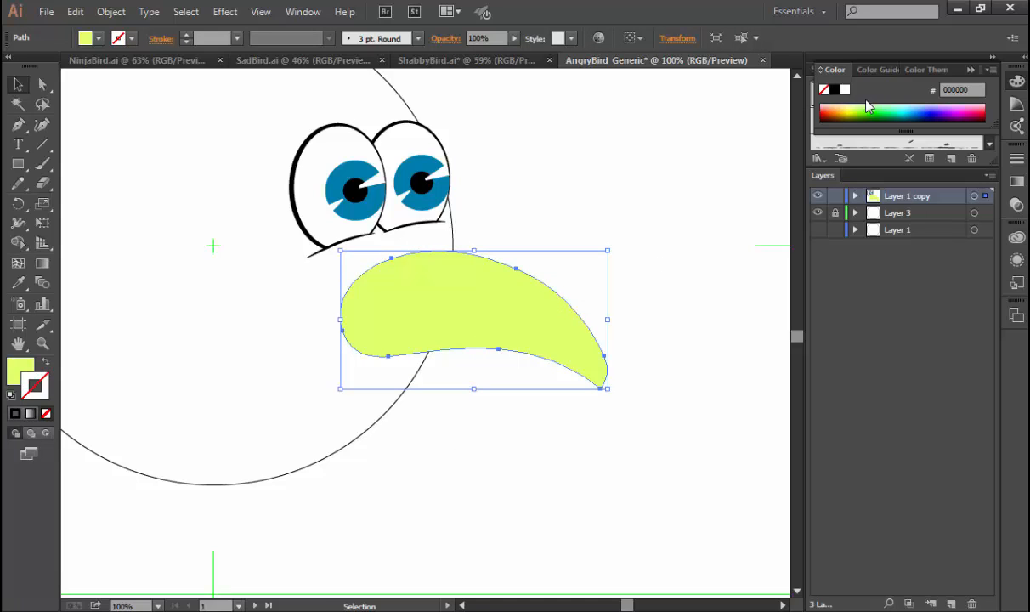
key(x)
drag(899, 102, 912, 109)
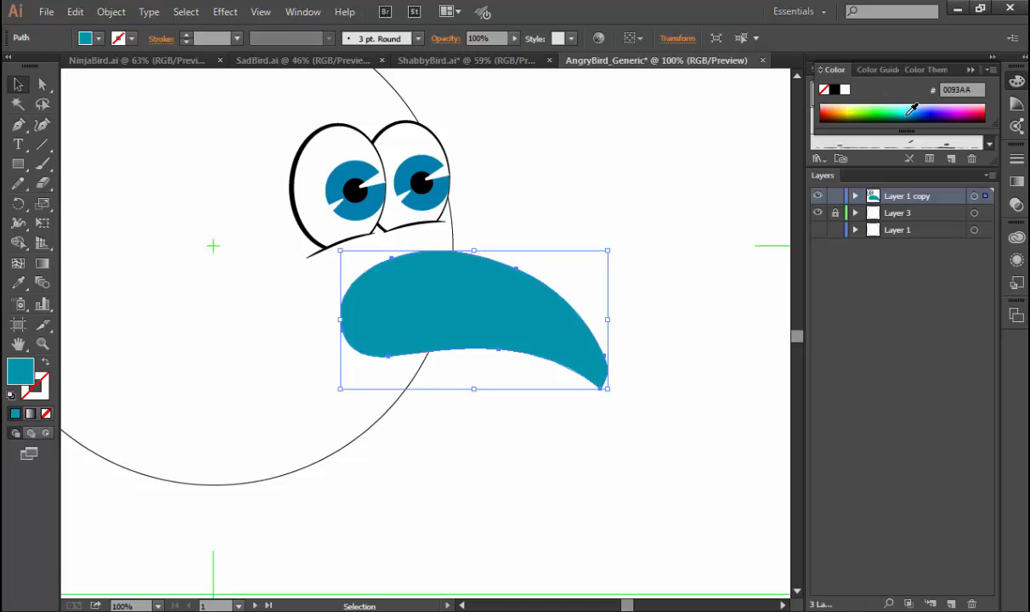
click(662, 252)
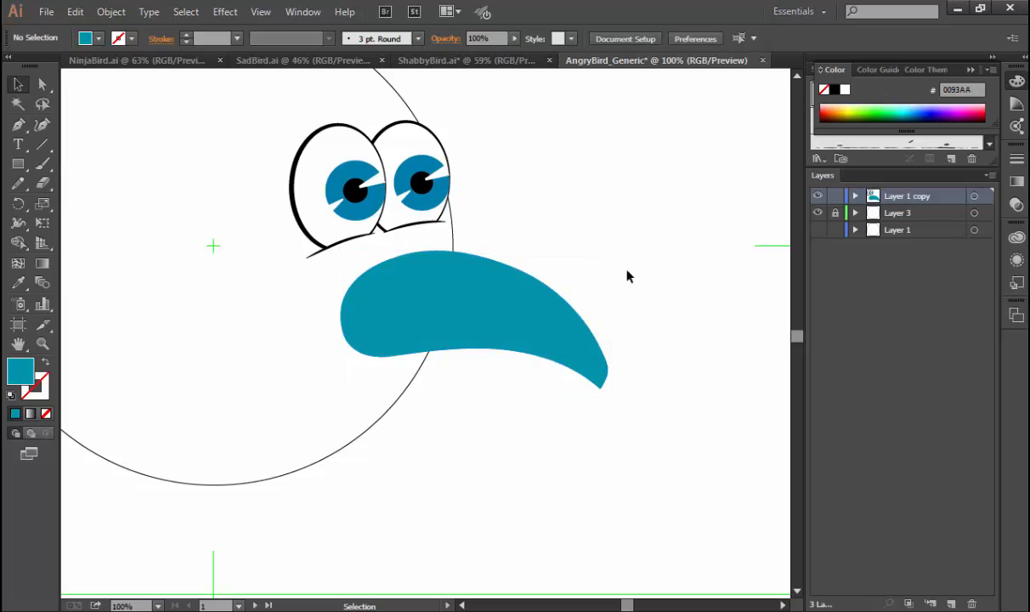
Duplicate the beak slightly lower and to the left, and separate its overlap with the original using the Shape Builder tool.
click(520, 327)
drag(524, 328, 503, 358)
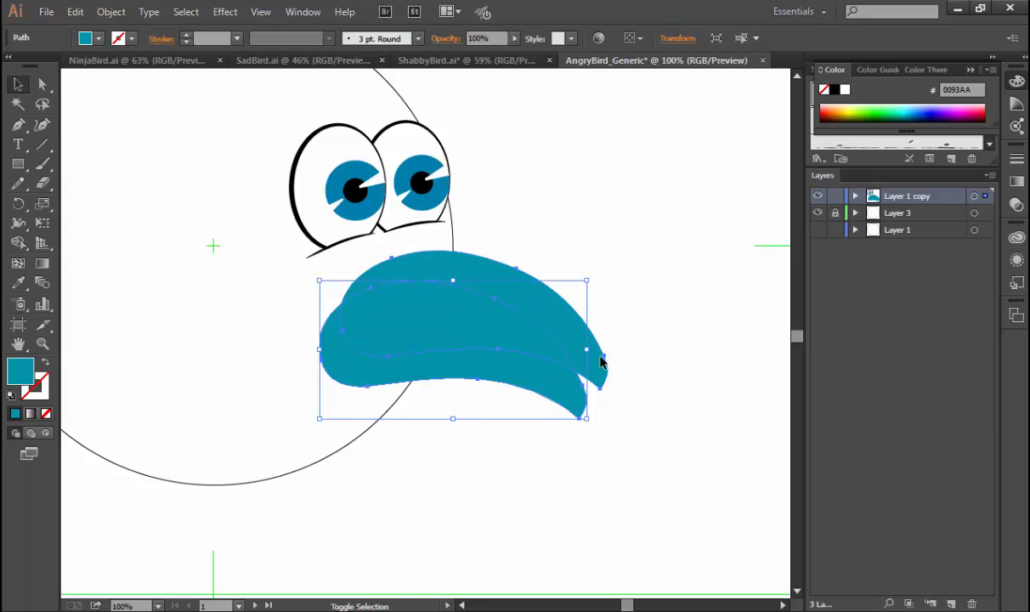
shift+click(601, 362)
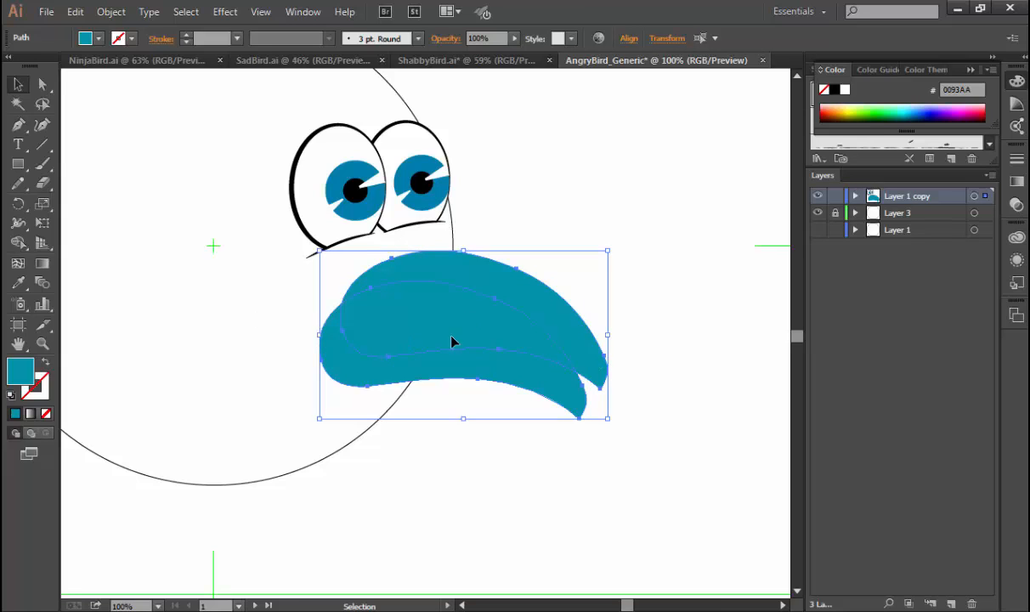
click(17, 243)
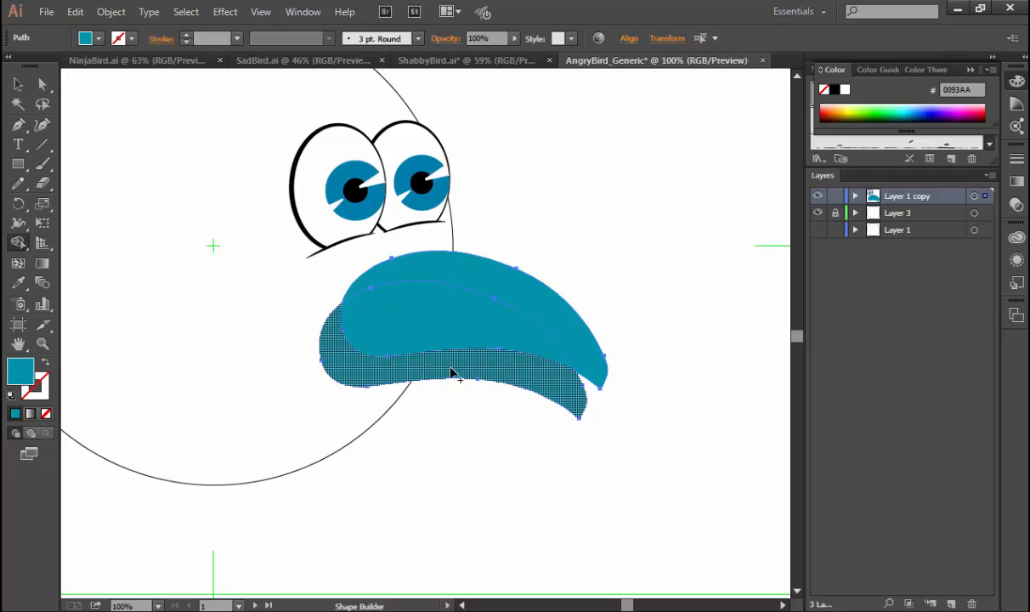
click(429, 341)
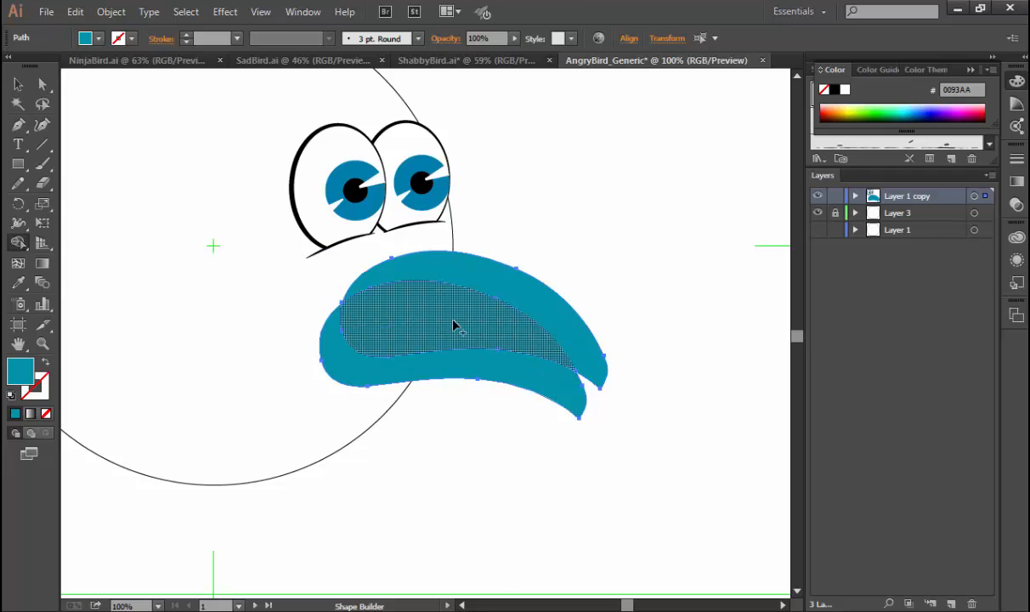
click(491, 286)
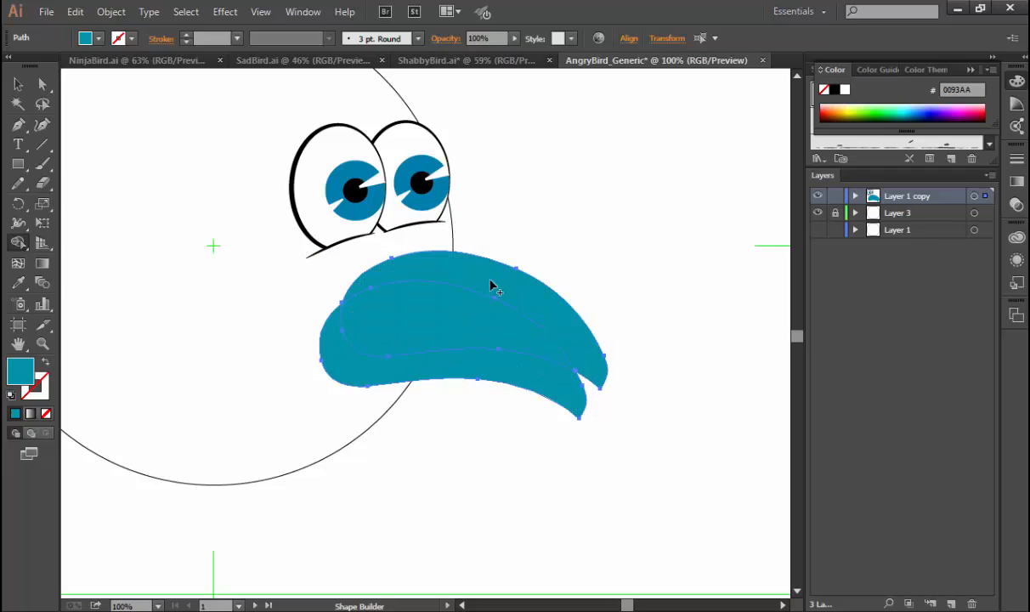
Delete the leftover piece of the duplicate that sticks out below the original beak.
click(17, 84)
click(589, 409)
click(583, 407)
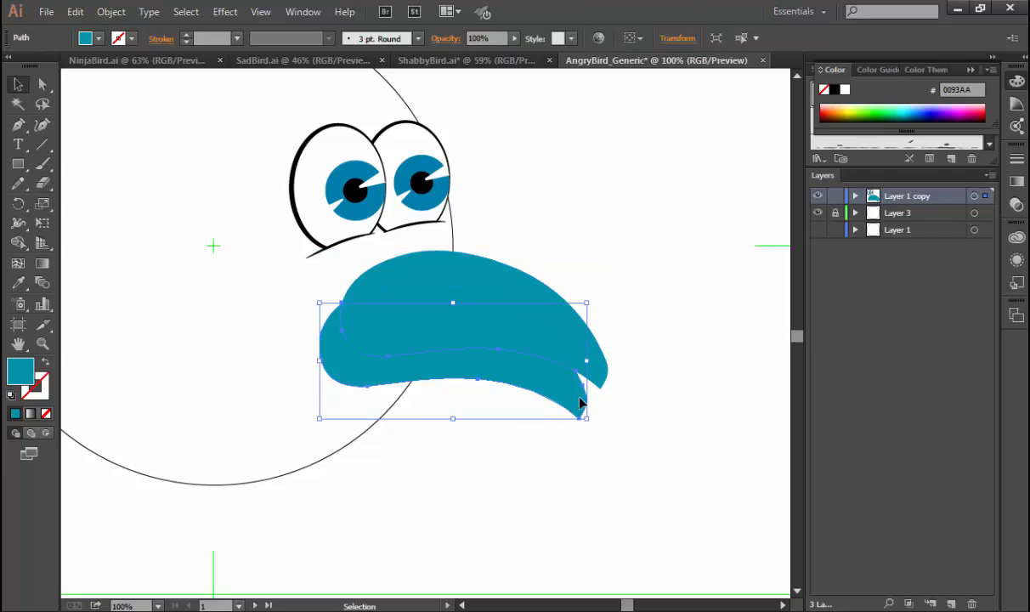
key(Delete)
Fill the overlapping lower part of the beak with light teal 72C5CE and clear the selection.
click(503, 334)
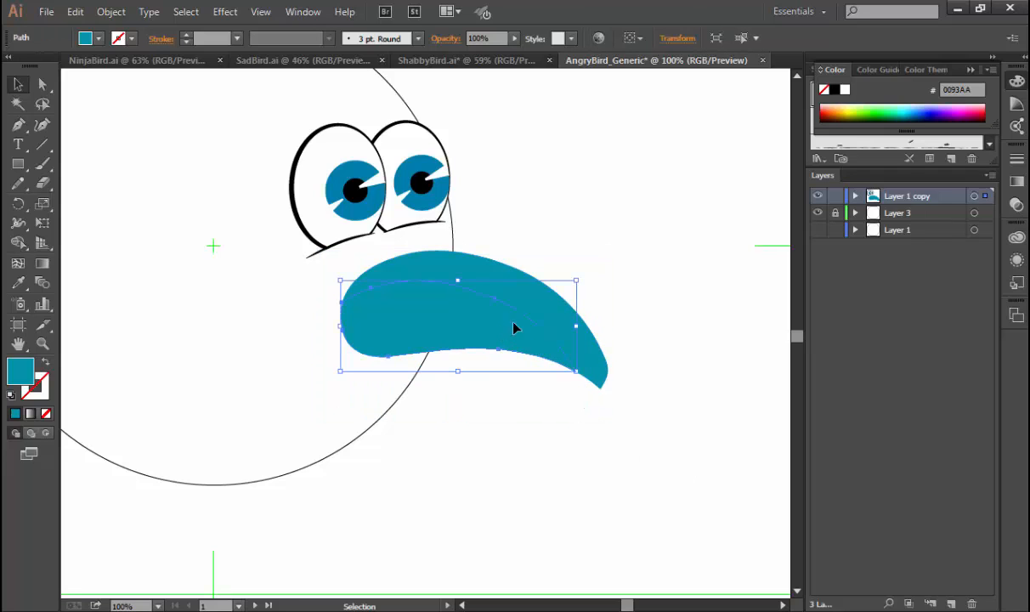
double_click(20, 371)
drag(508, 164, 802, 152)
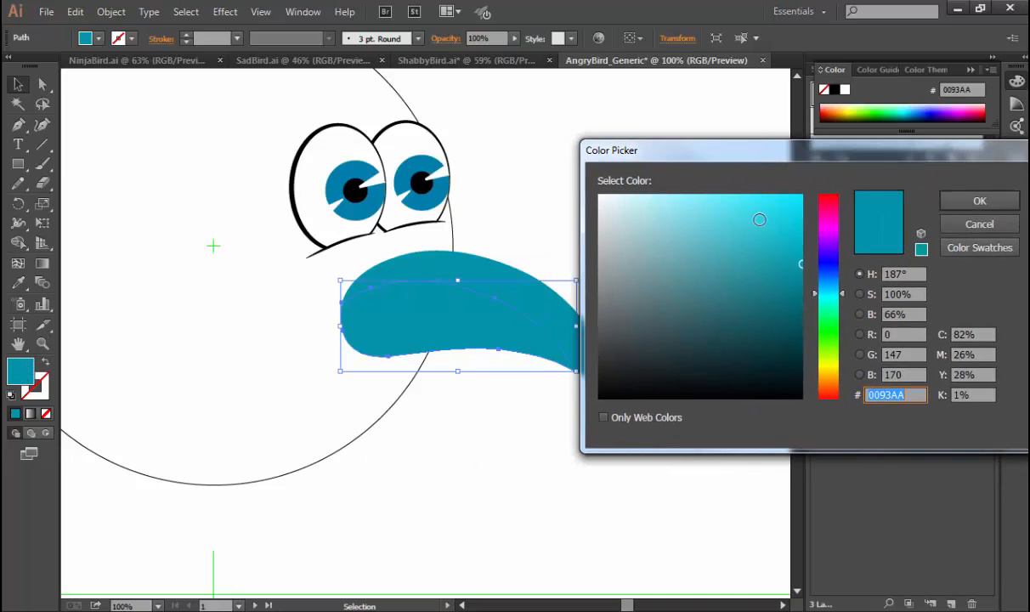
drag(749, 243, 689, 233)
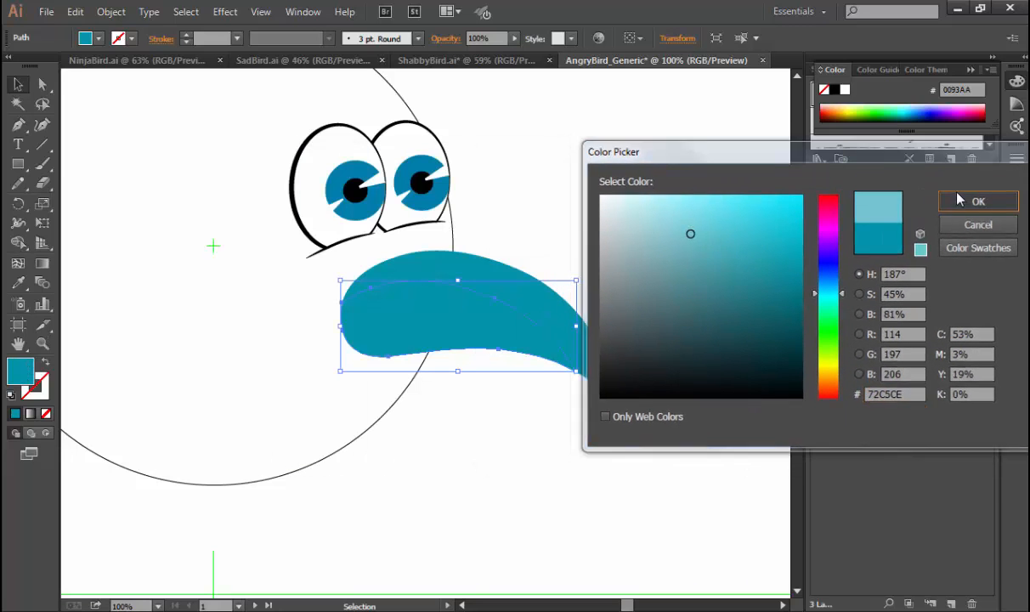
click(978, 201)
click(708, 215)
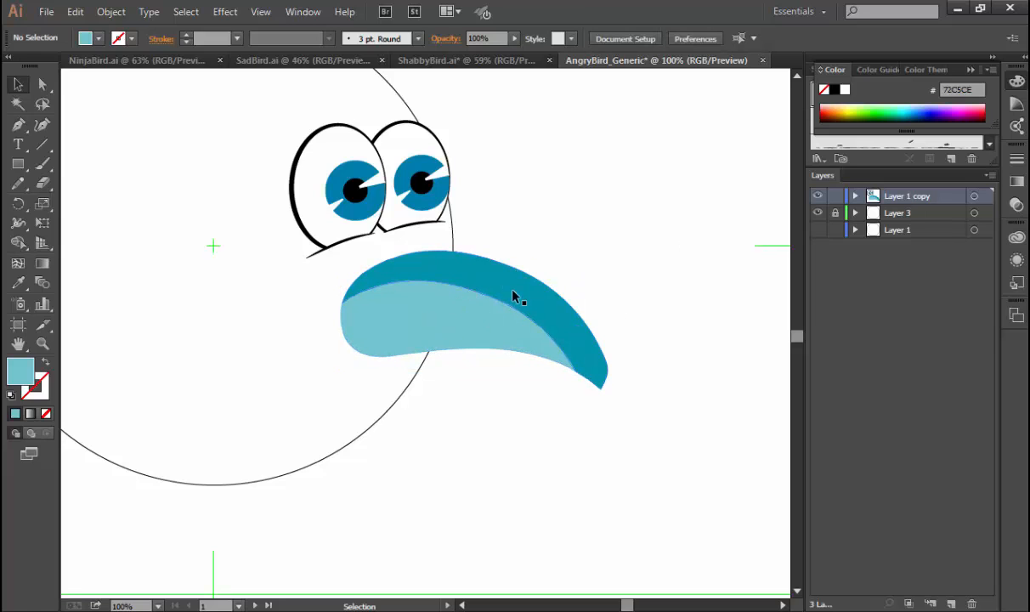
click(449, 325)
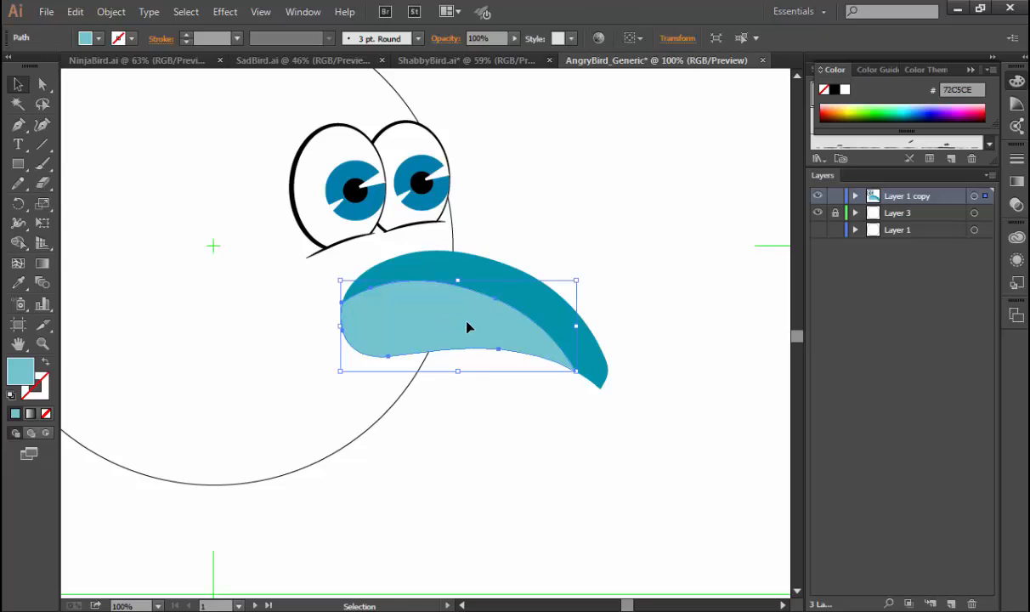
click(75, 11)
mouse_move(74, 12)
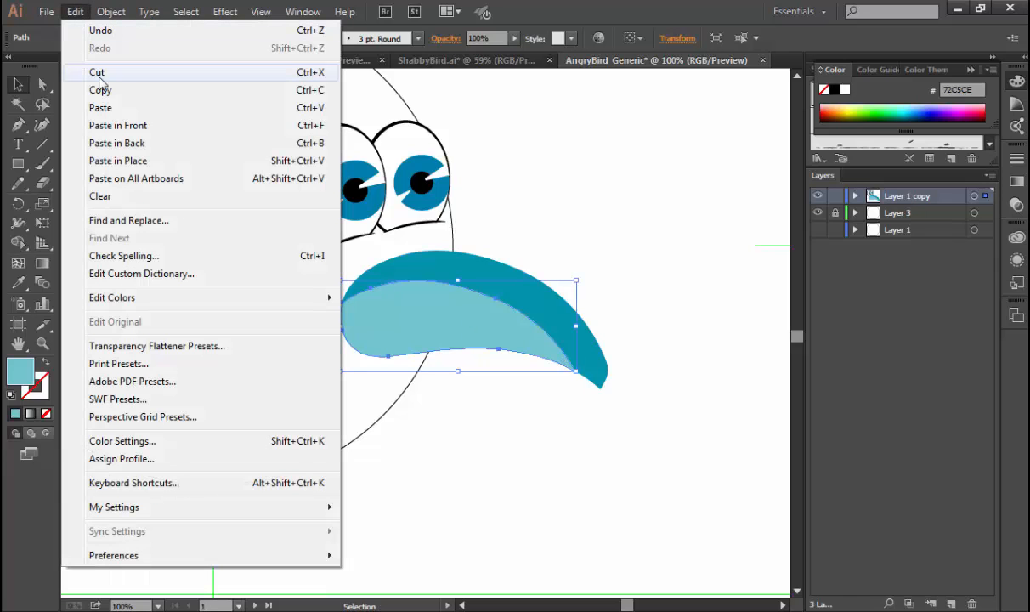
click(682, 296)
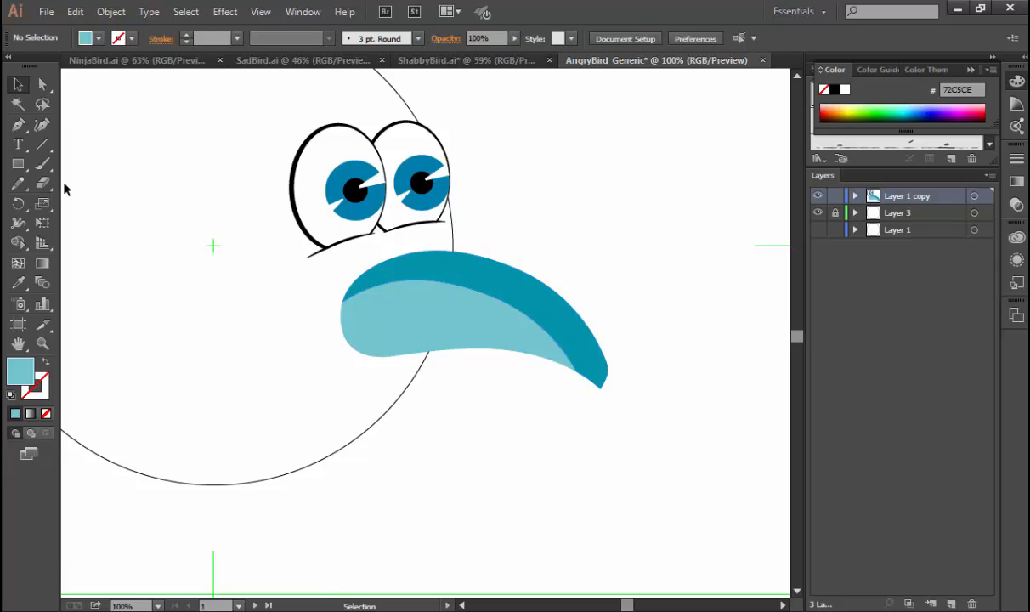
click(44, 161)
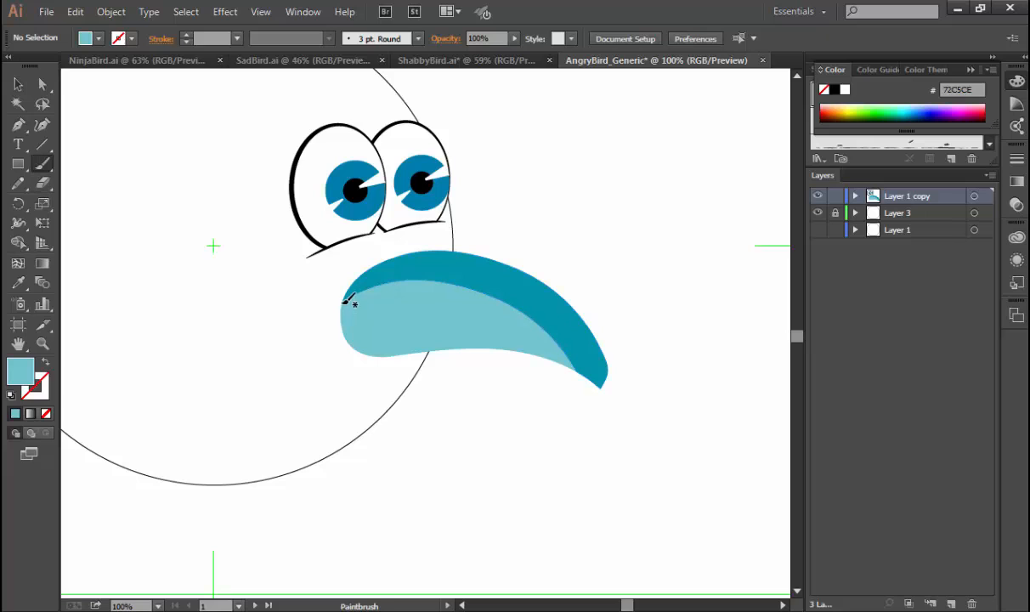
Draw a curved Pen path along the seam between the two beak colours, from the inner corner to the seam's end near the tip.
key(p)
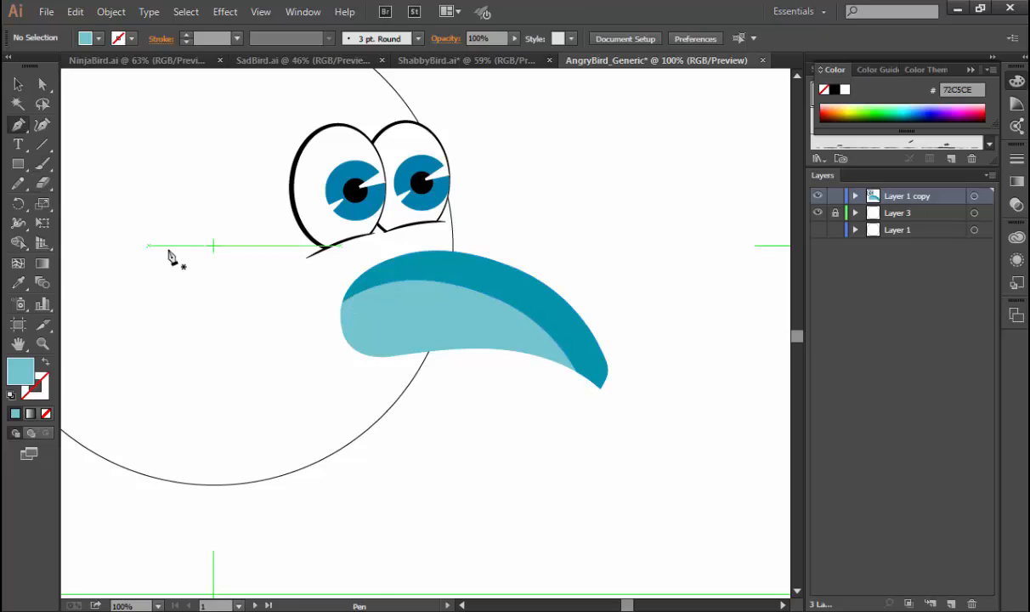
click(342, 302)
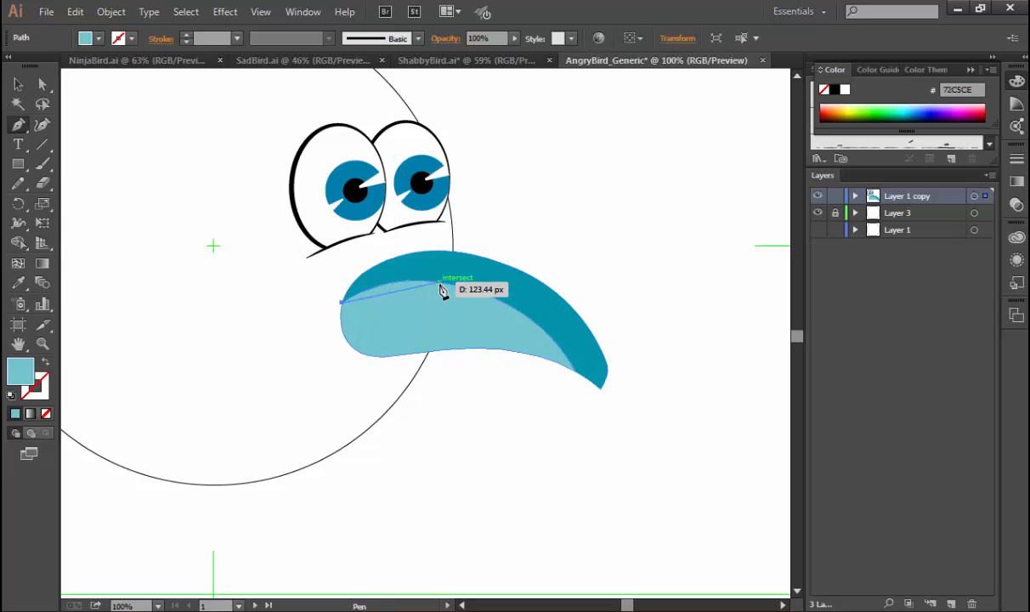
drag(440, 281, 504, 302)
drag(574, 366, 598, 430)
ctrl+click(597, 430)
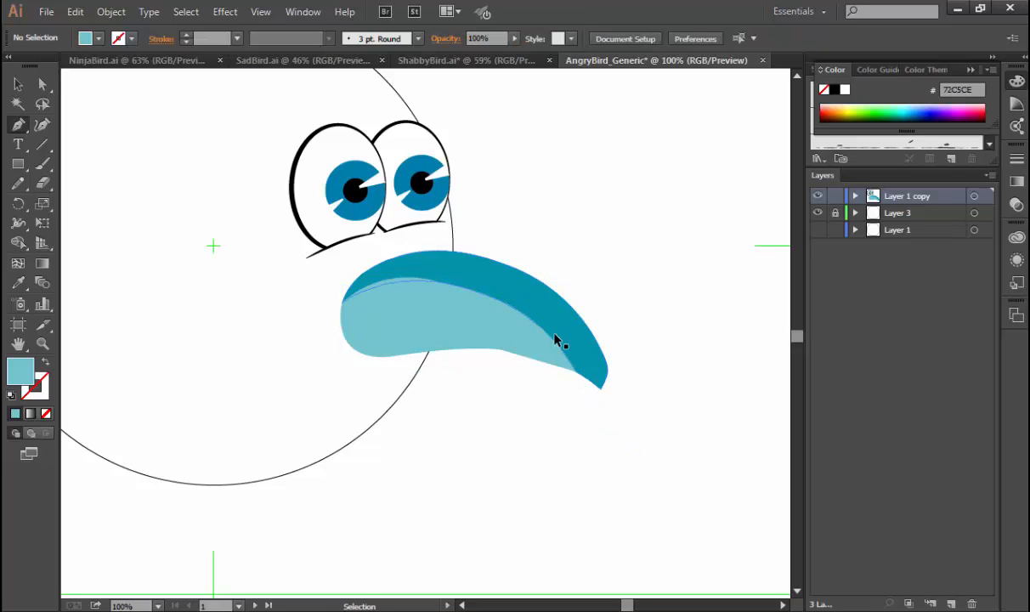
Swap the new seam path's fill and stroke, and set its stroke colour to black 000000.
ctrl+click(557, 339)
key(v)
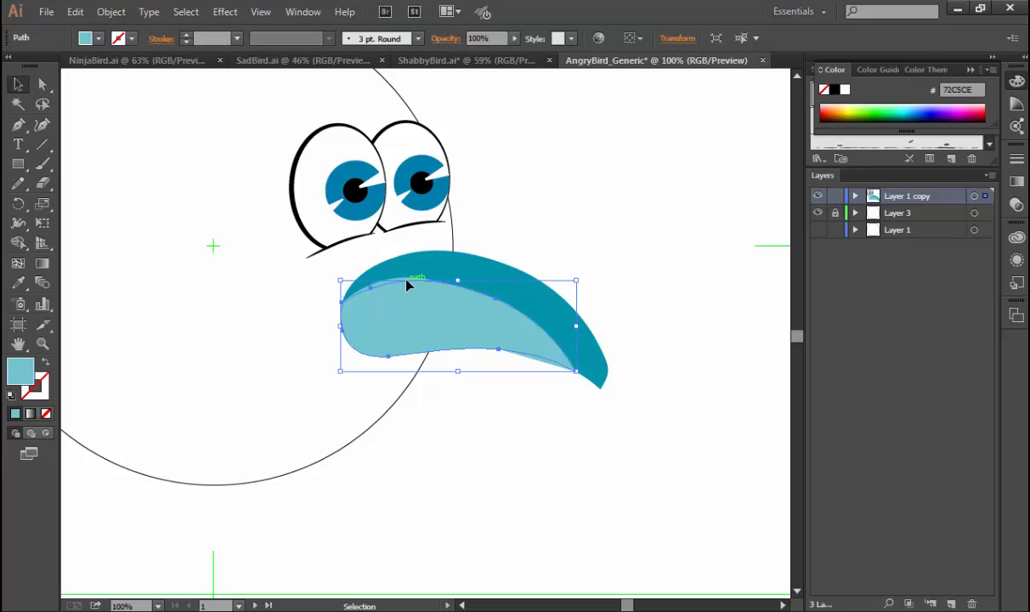
key(ctrl+space)
drag(335, 235, 467, 330)
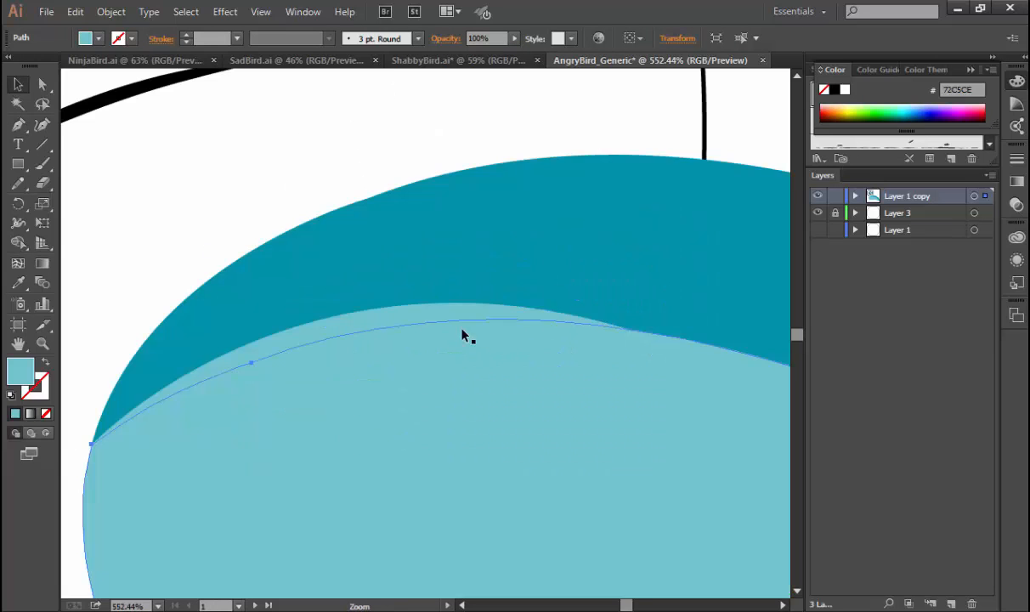
click(411, 308)
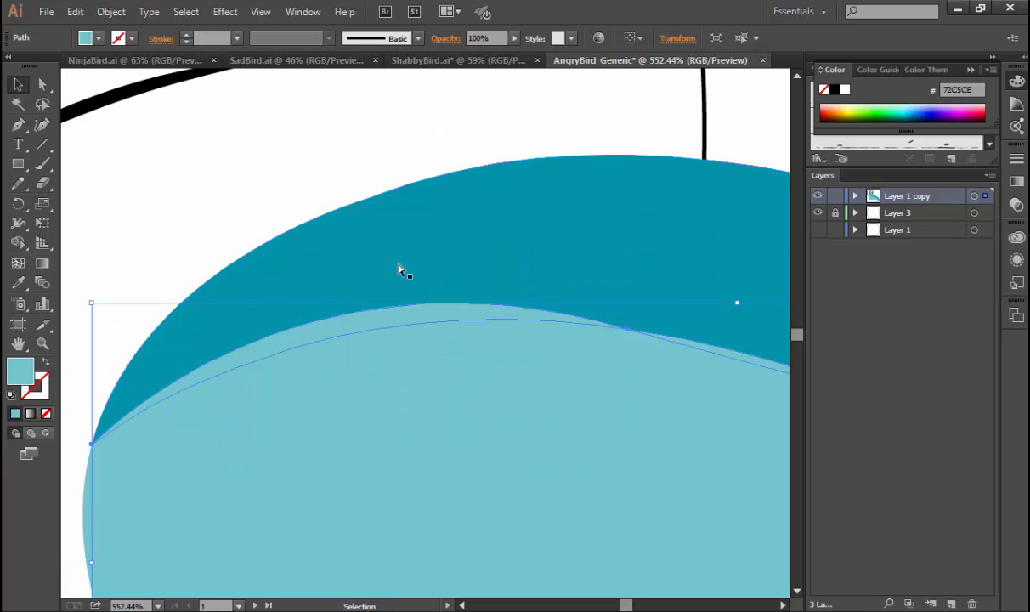
key(ctrl+minus)
key(ctrl+minus)
key(ctrl+minus)
key(ctrl+minus)
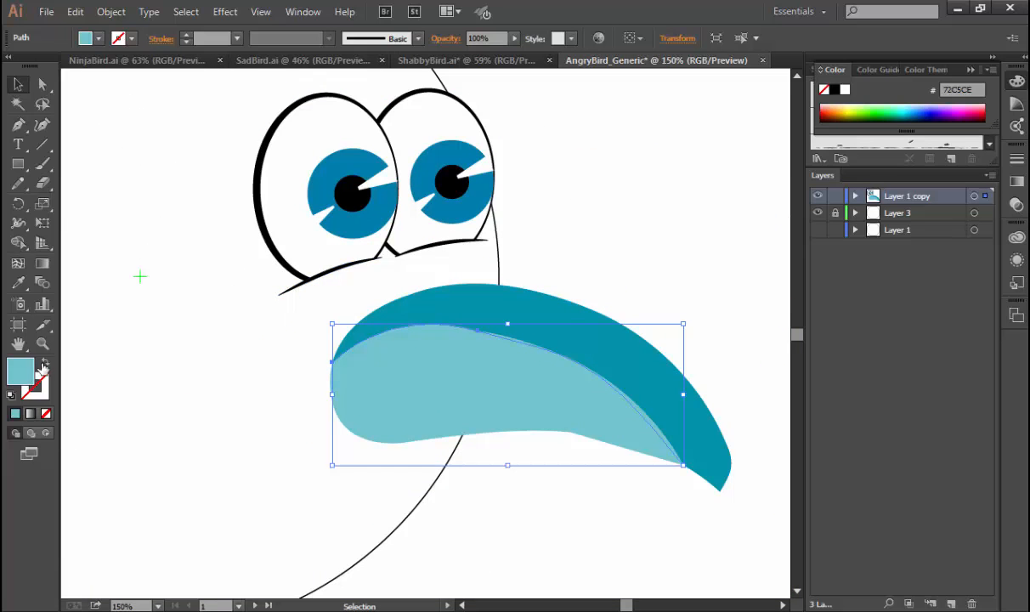
click(44, 366)
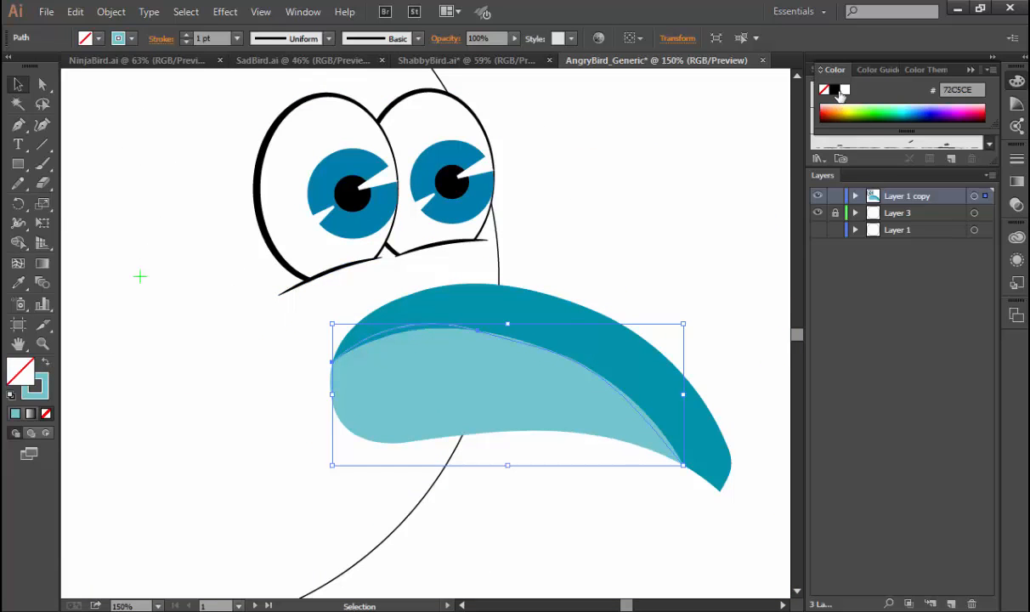
click(839, 92)
click(837, 90)
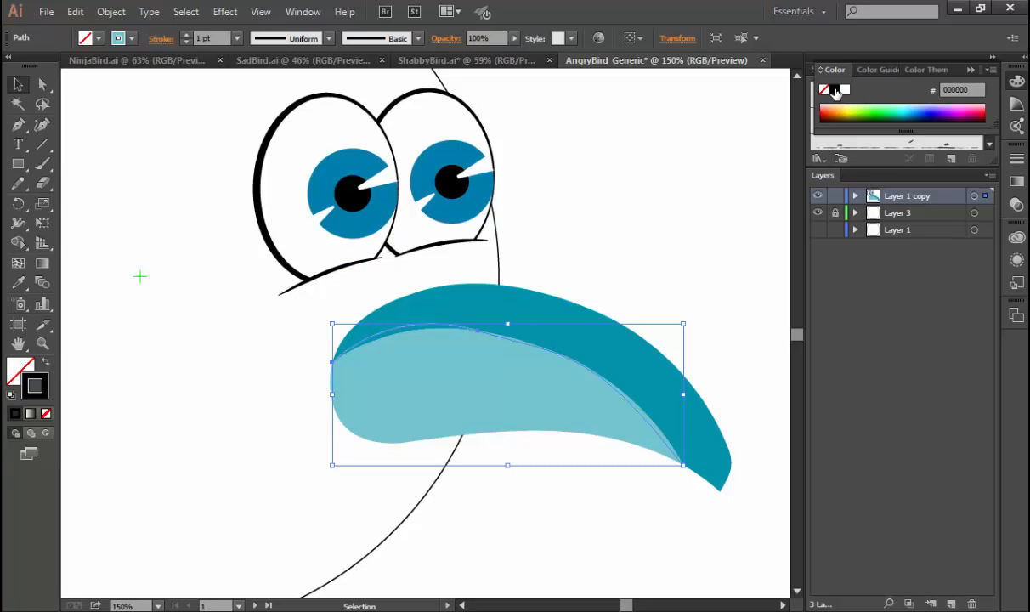
Lower the handle of the seam line's middle anchor so the line's inner half follows the edge of the light teal shape.
key(a)
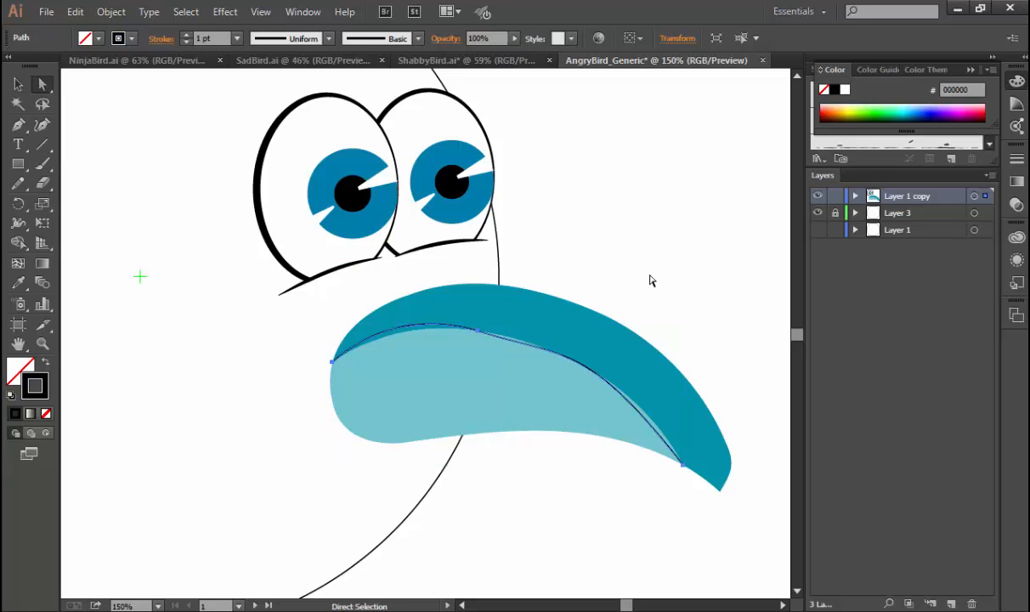
click(630, 282)
key(ctrl+space)
drag(391, 277, 631, 451)
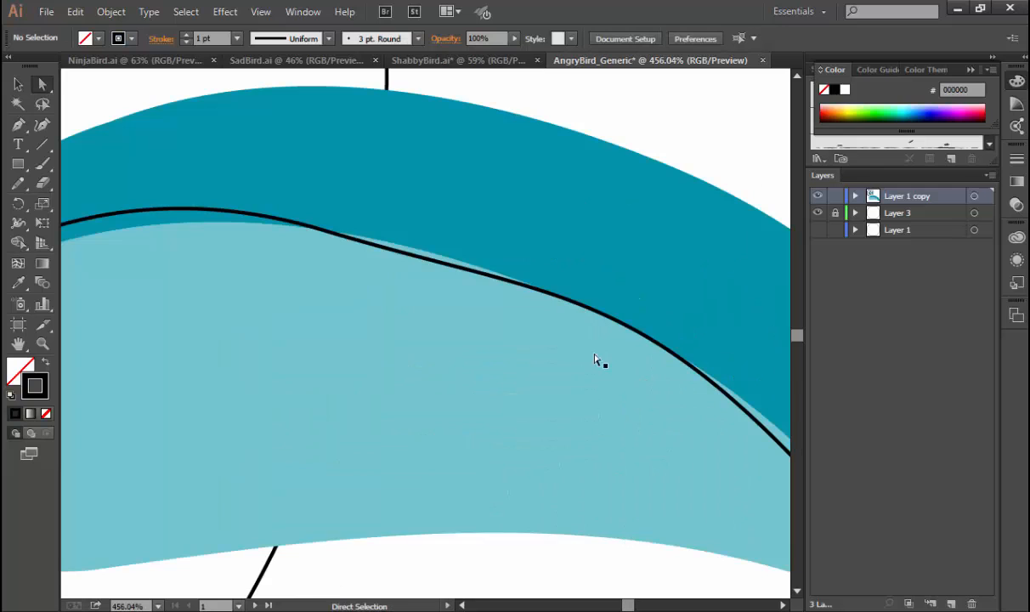
click(584, 308)
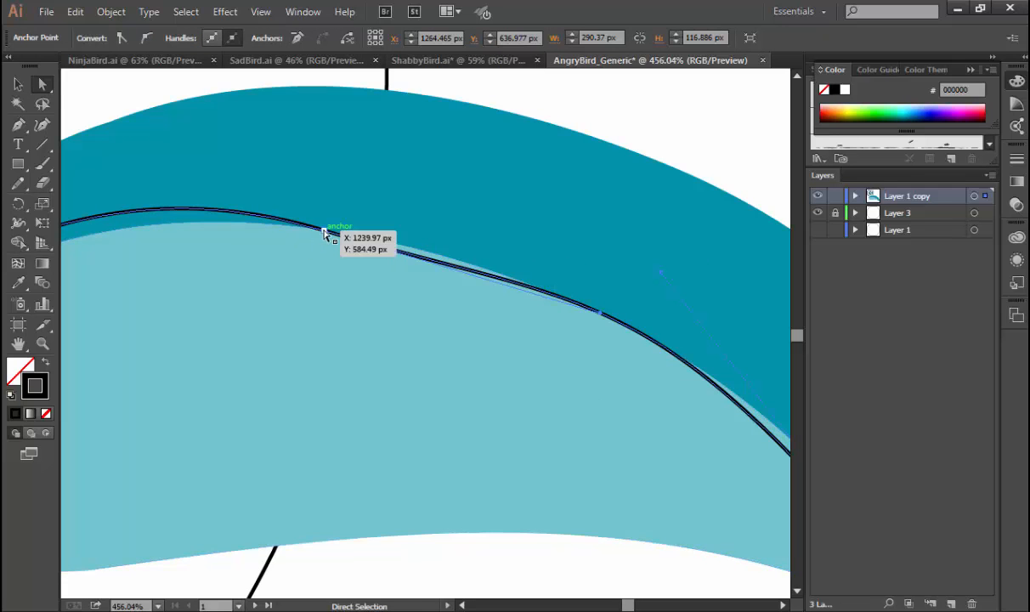
click(323, 229)
key(space)
drag(384, 246, 684, 279)
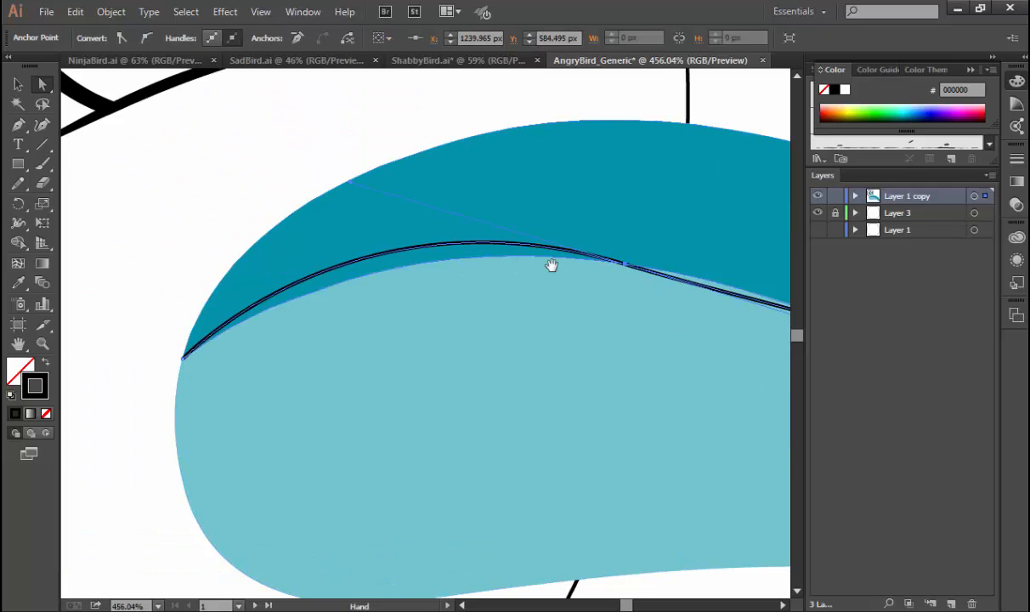
click(356, 186)
drag(343, 213, 343, 234)
key(ctrl+z)
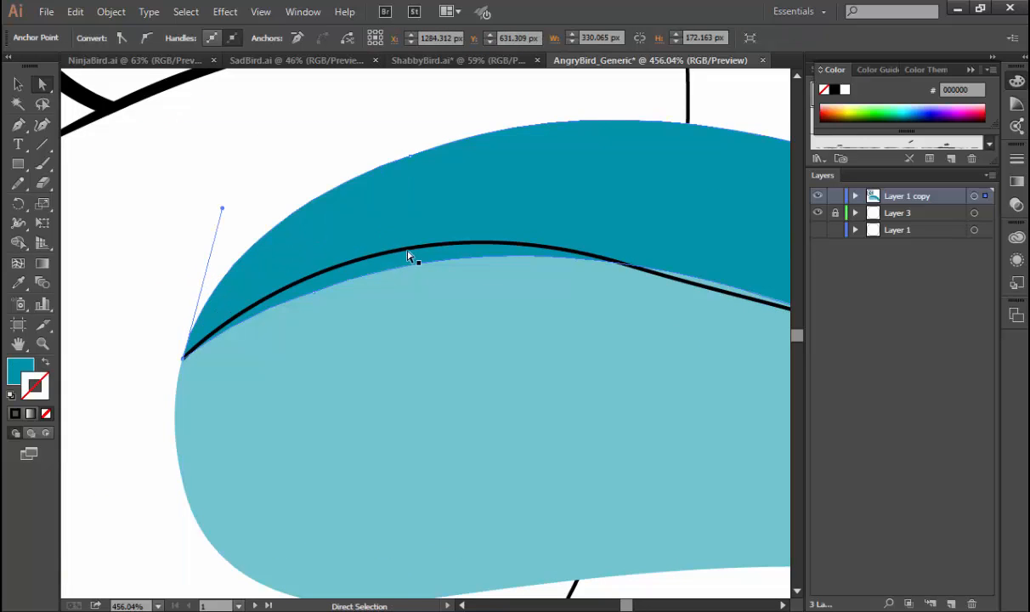
click(408, 256)
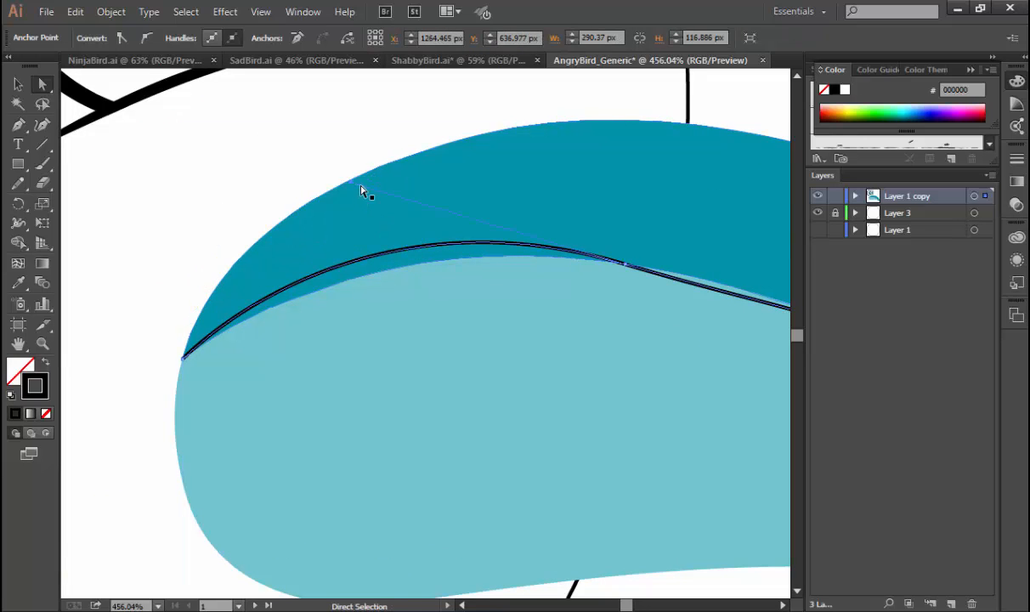
drag(351, 183, 361, 223)
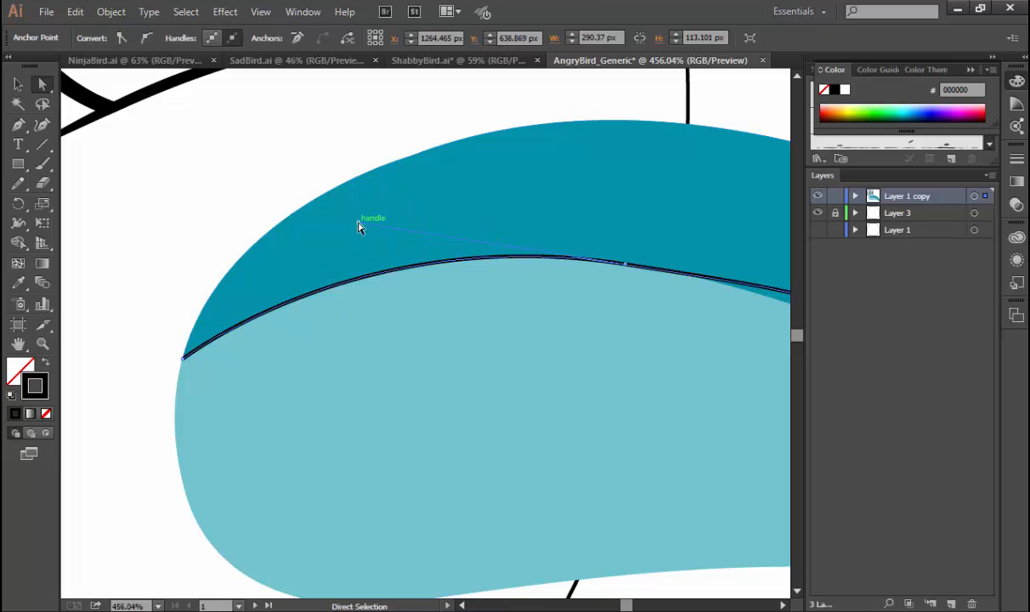
Shorten the handle of the seam line's end anchor near the tip to match the colour edge, and clear the selection.
drag(618, 320, 162, 277)
drag(446, 320, 313, 240)
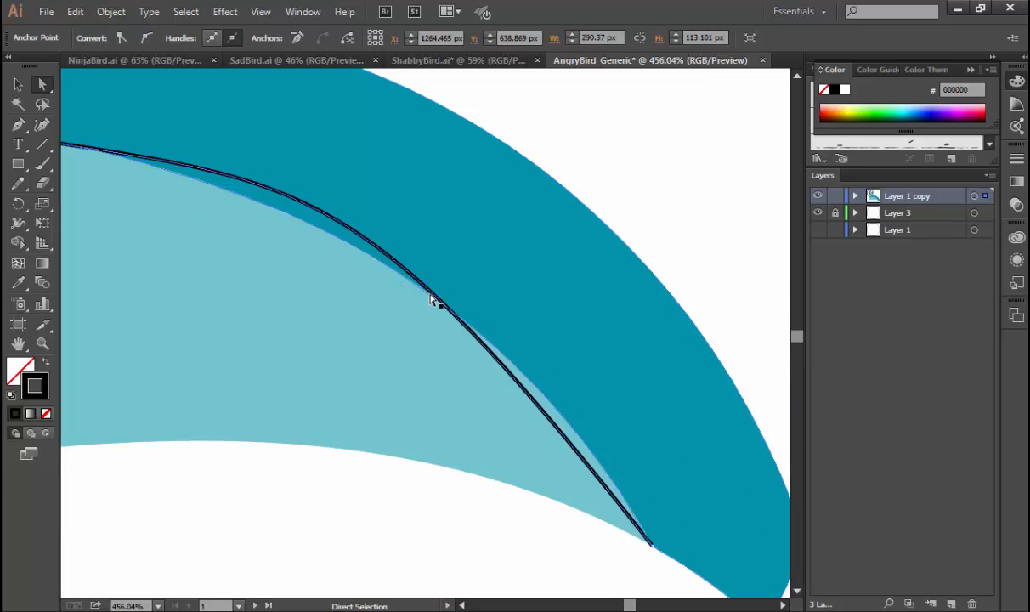
click(651, 543)
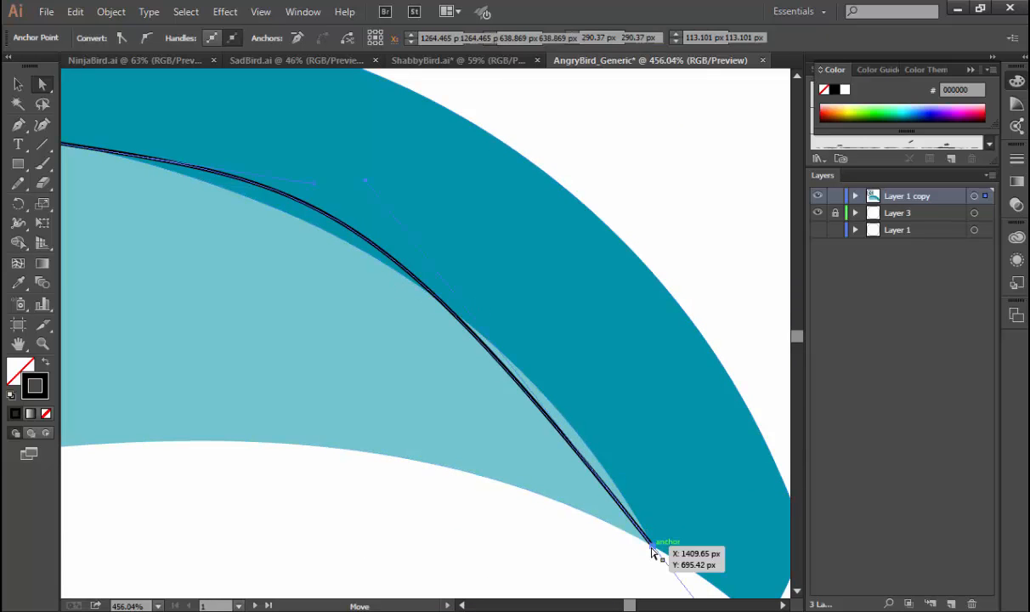
drag(432, 264, 462, 288)
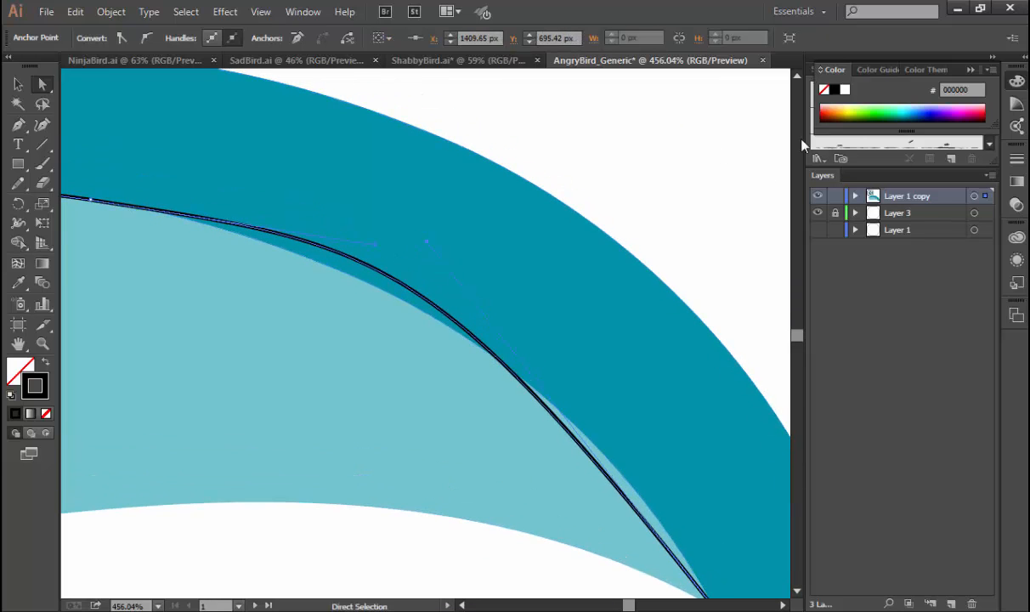
drag(426, 242, 571, 367)
key(ctrl+minus)
key(ctrl+minus)
key(ctrl+minus)
key(ctrl+minus)
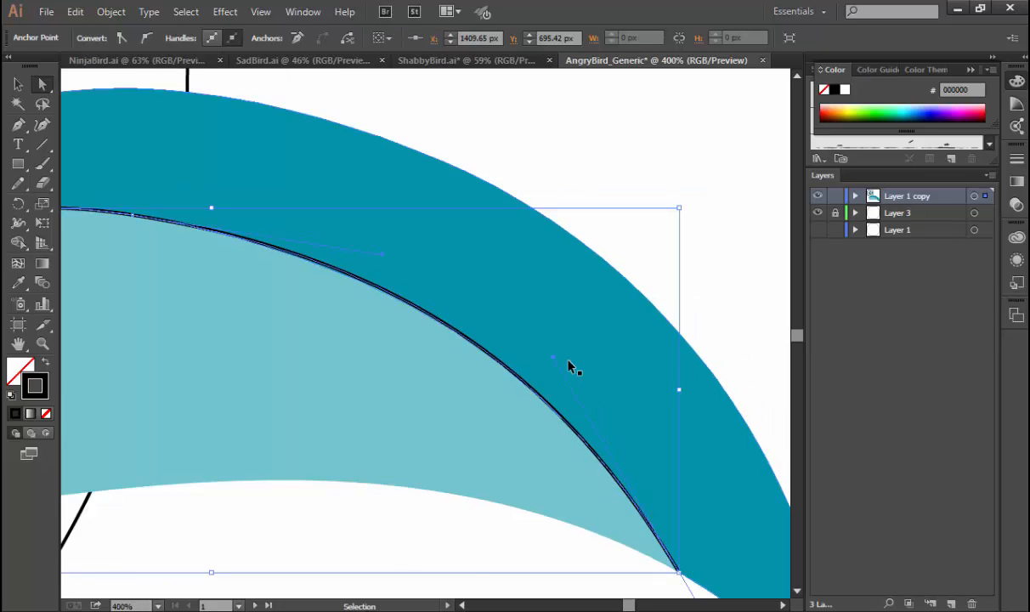
key(v)
click(582, 375)
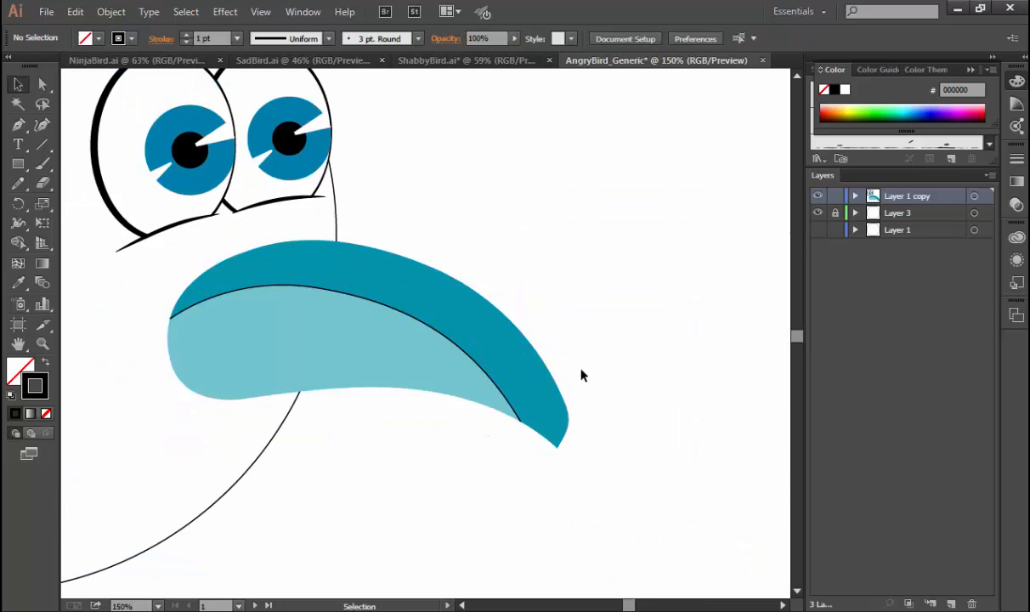
Set the beak seam line's stroke weight to 3 pt.
click(480, 375)
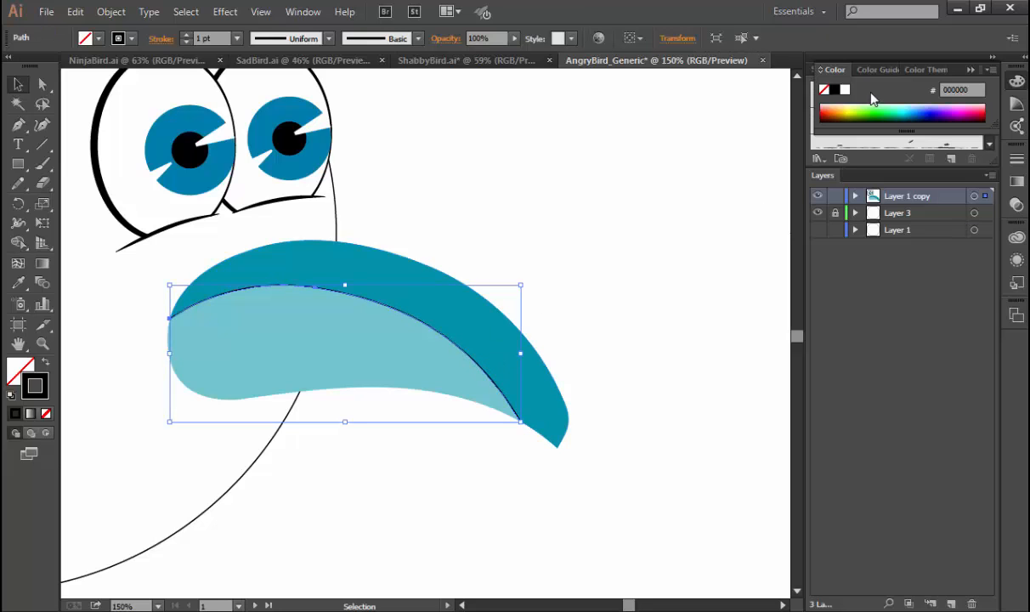
click(186, 36)
click(186, 35)
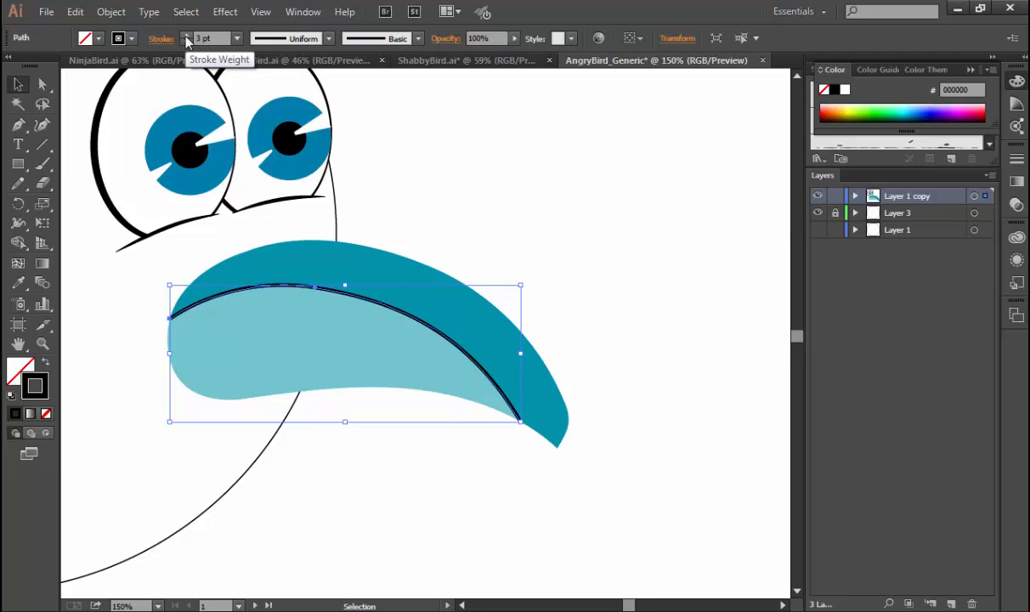
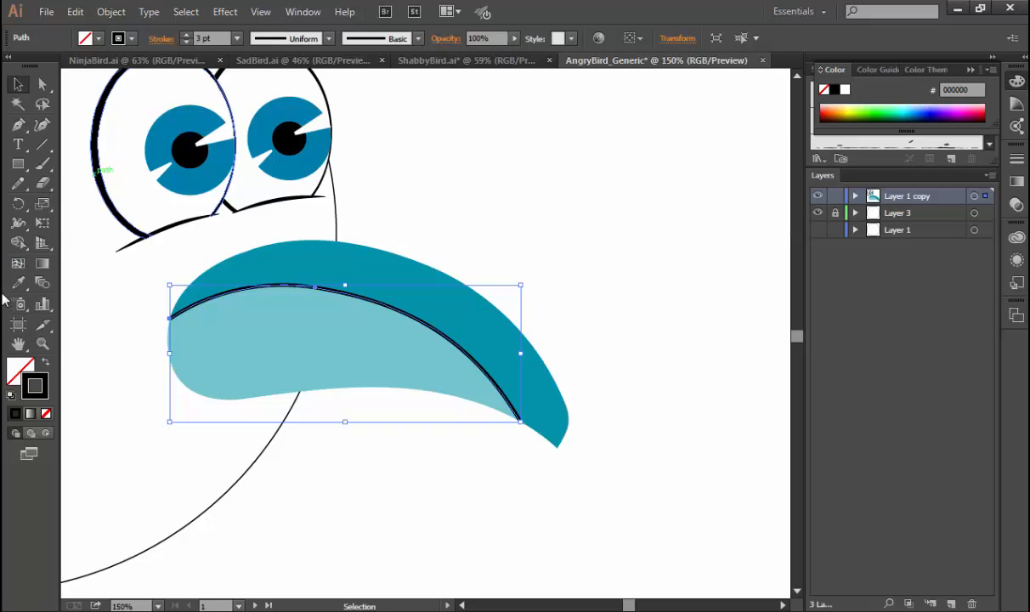
Widen the beak seam line near its inner end to about 12.374 px with the Width tool, and clear the selection.
click(18, 222)
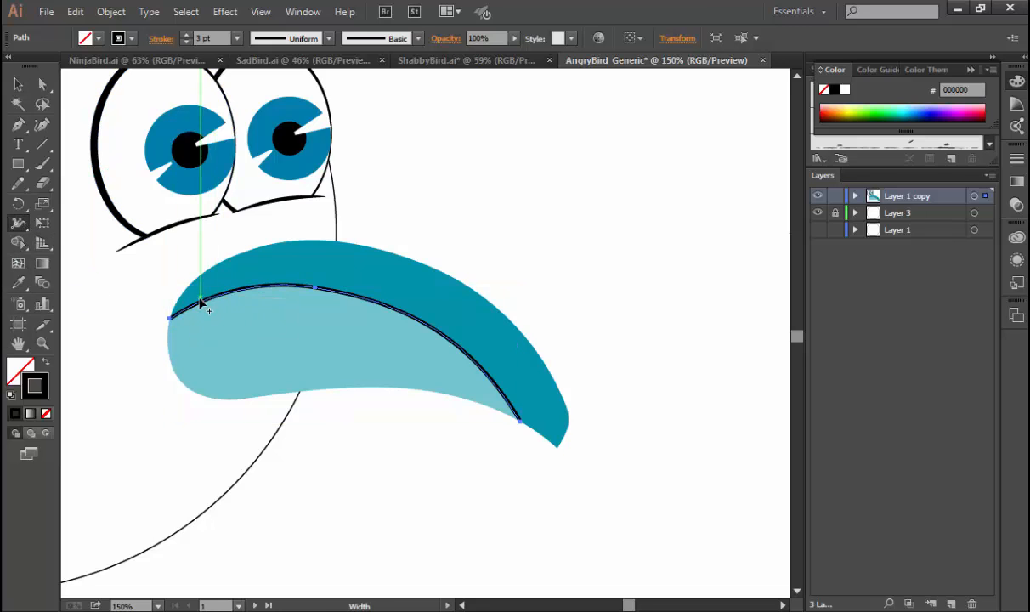
drag(203, 300, 198, 295)
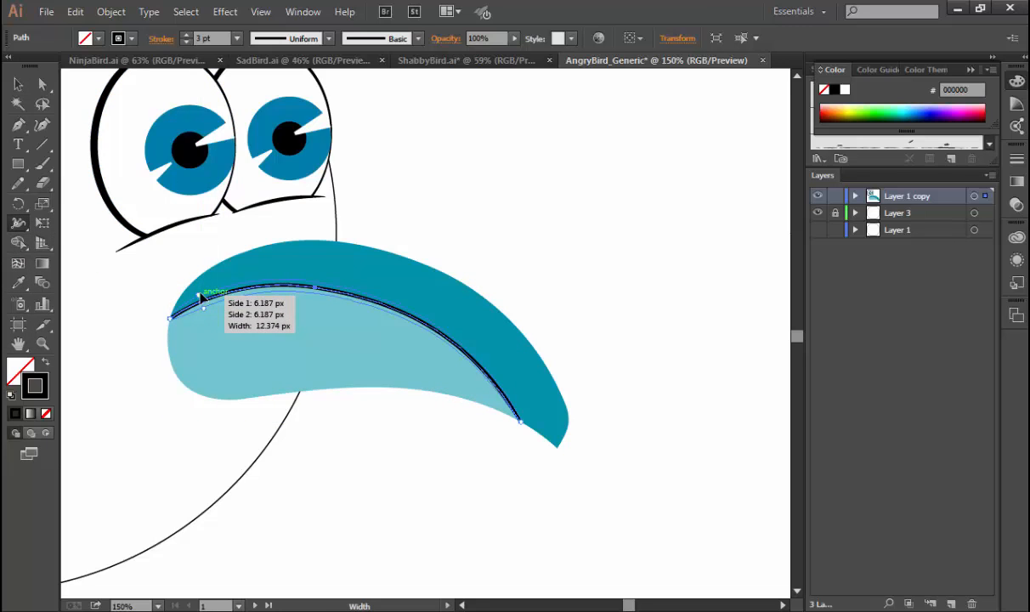
key(v)
click(431, 463)
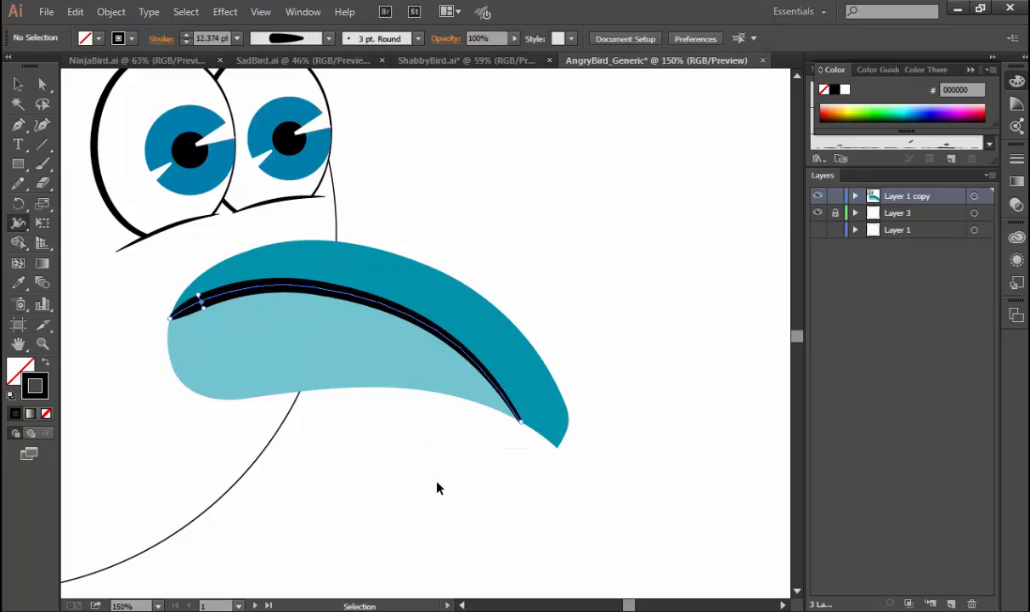
key(v)
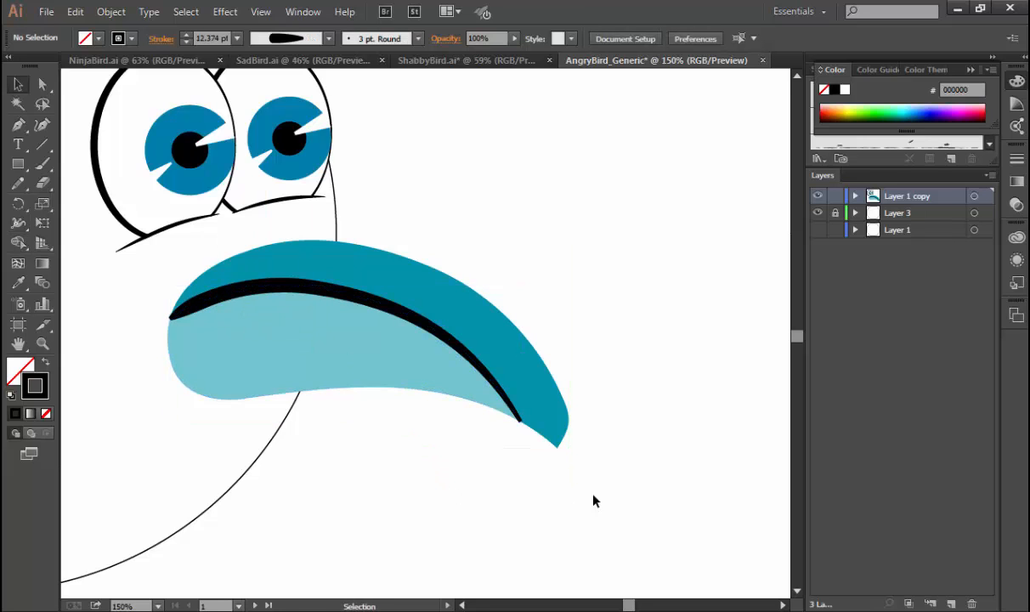
Select the seam line at the beak tip, dock the Stroke panel above the layers and show its full options.
scroll(509, 416, up, 5)
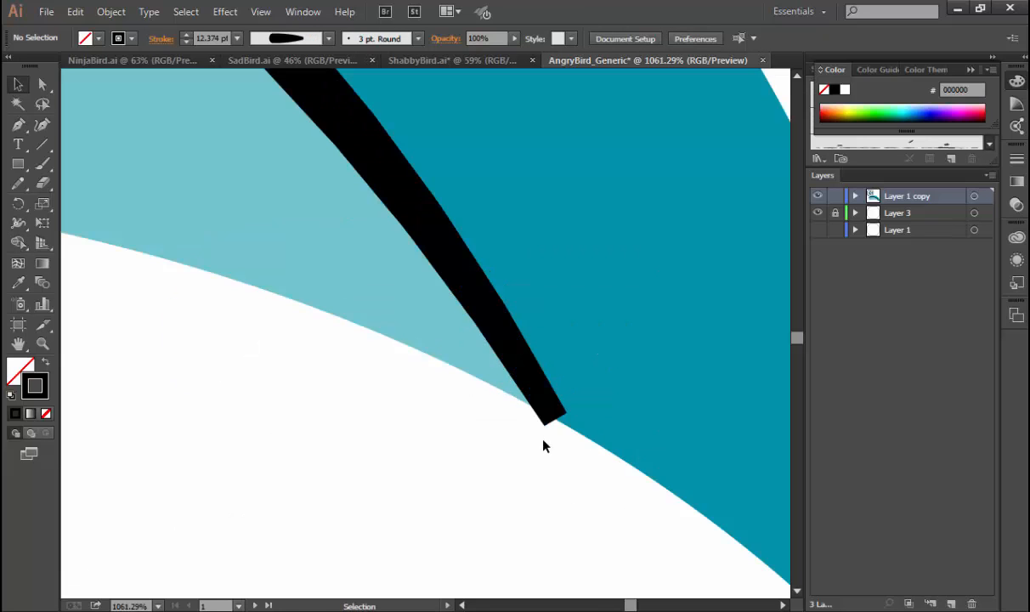
click(556, 413)
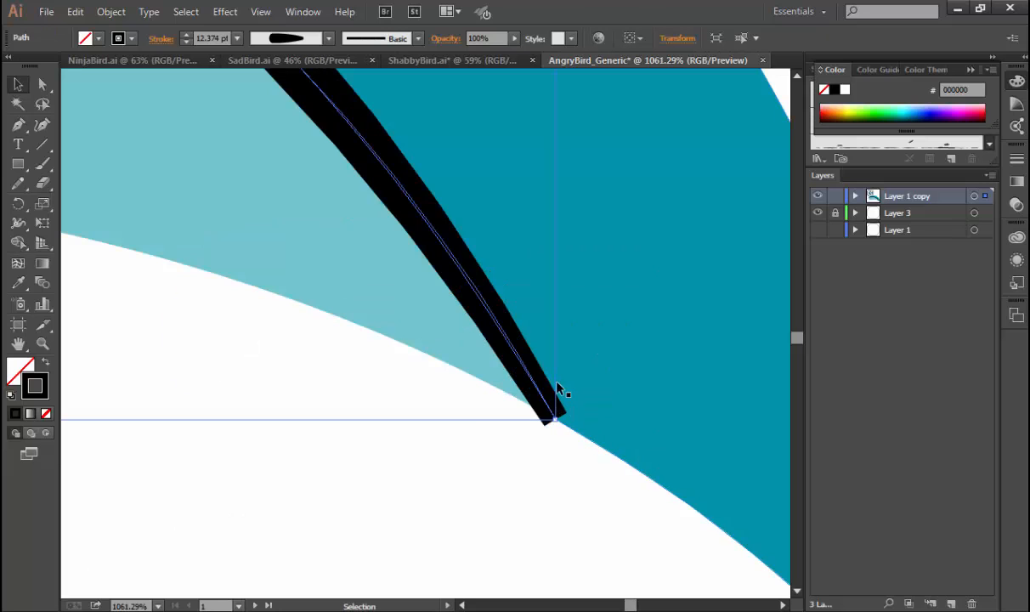
click(1017, 160)
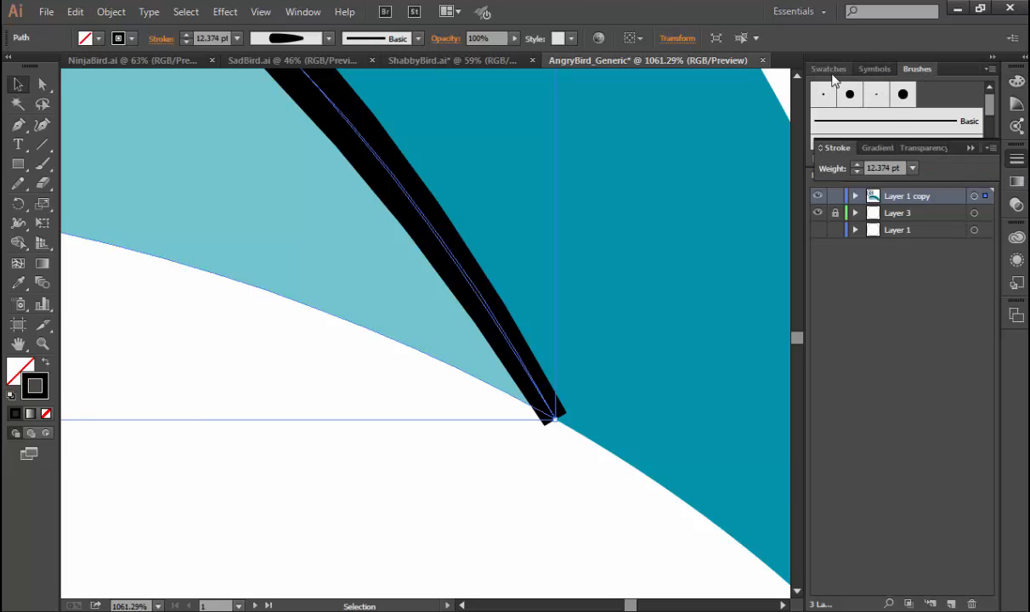
mouse_move(839, 147)
mouse_down()
mouse_move(849, 93)
mouse_move(913, 85)
mouse_move(805, 179)
mouse_move(807, 166)
mouse_up()
click(866, 148)
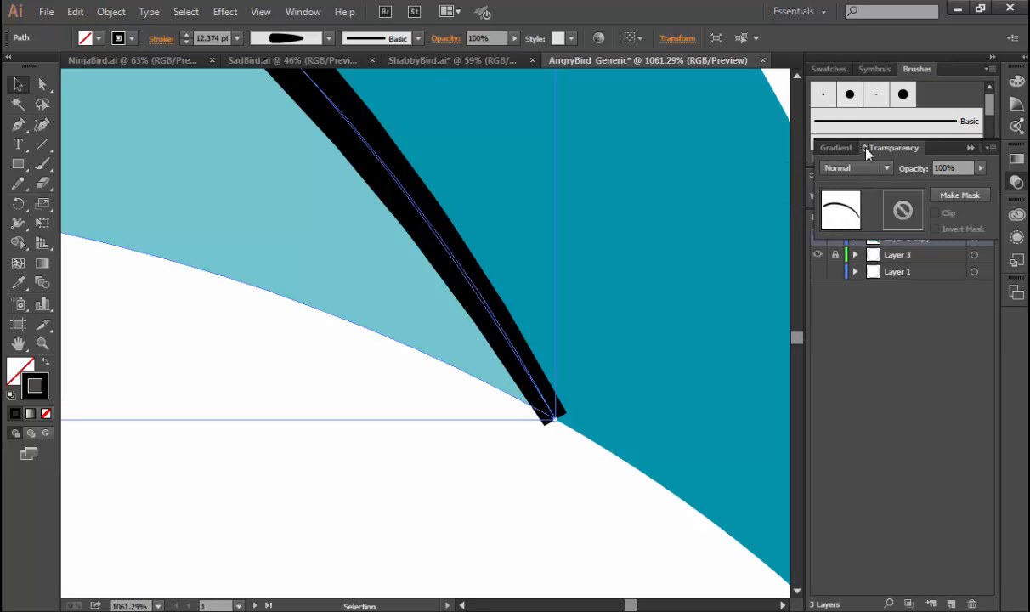
click(970, 147)
mouse_move(838, 208)
mouse_down()
mouse_move(838, 289)
mouse_move(843, 201)
mouse_up()
click(990, 175)
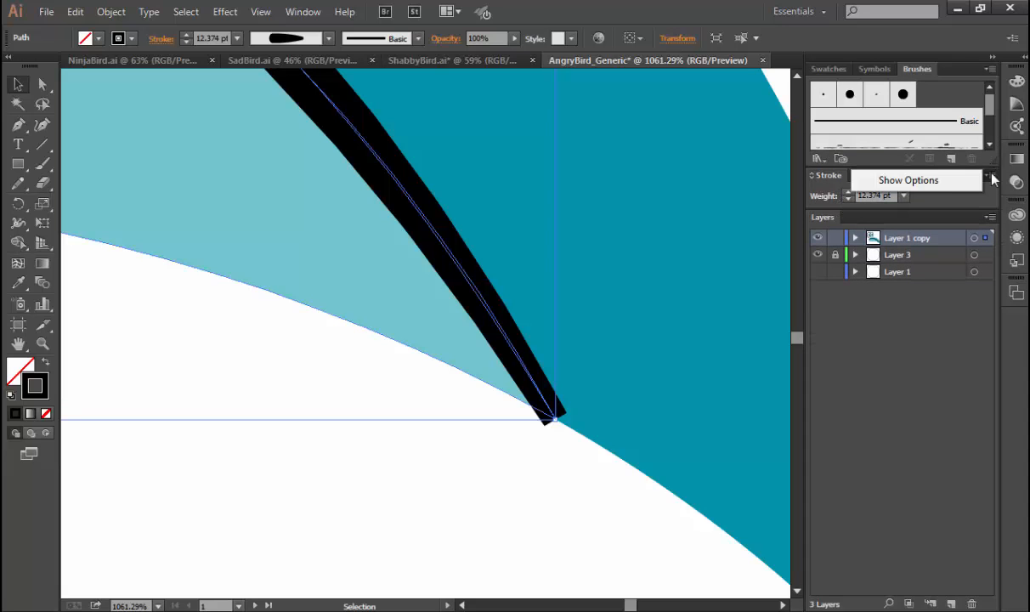
click(931, 182)
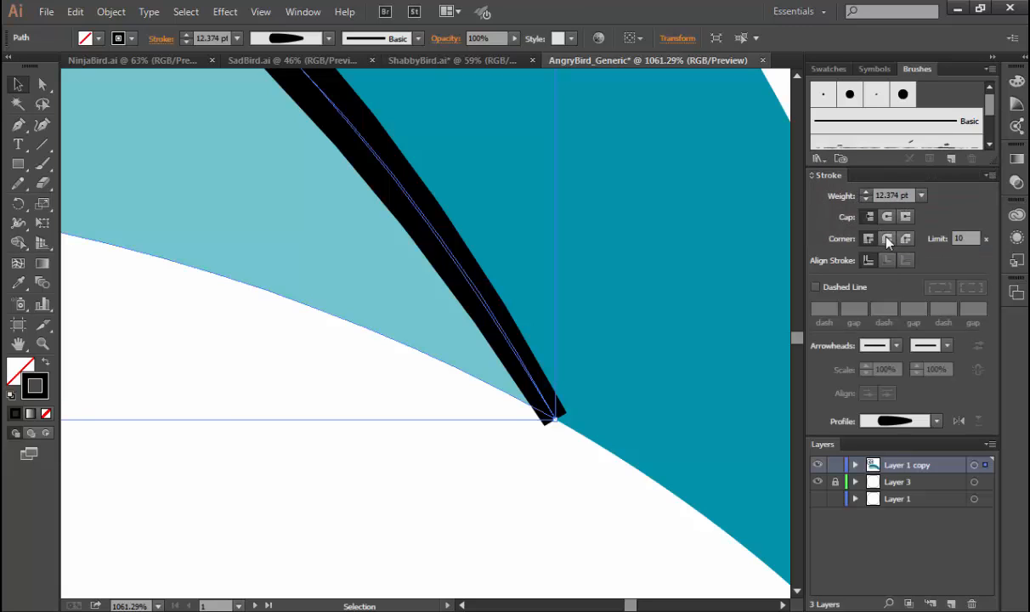
Give the seam line's stroke a round cap and a bevel join, and clear the selection.
click(887, 217)
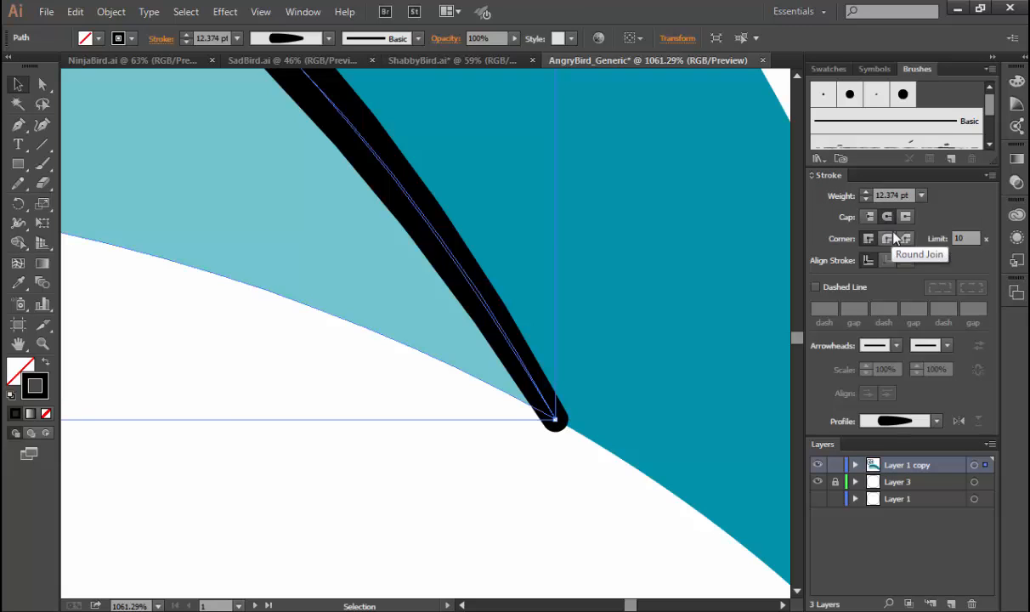
click(906, 216)
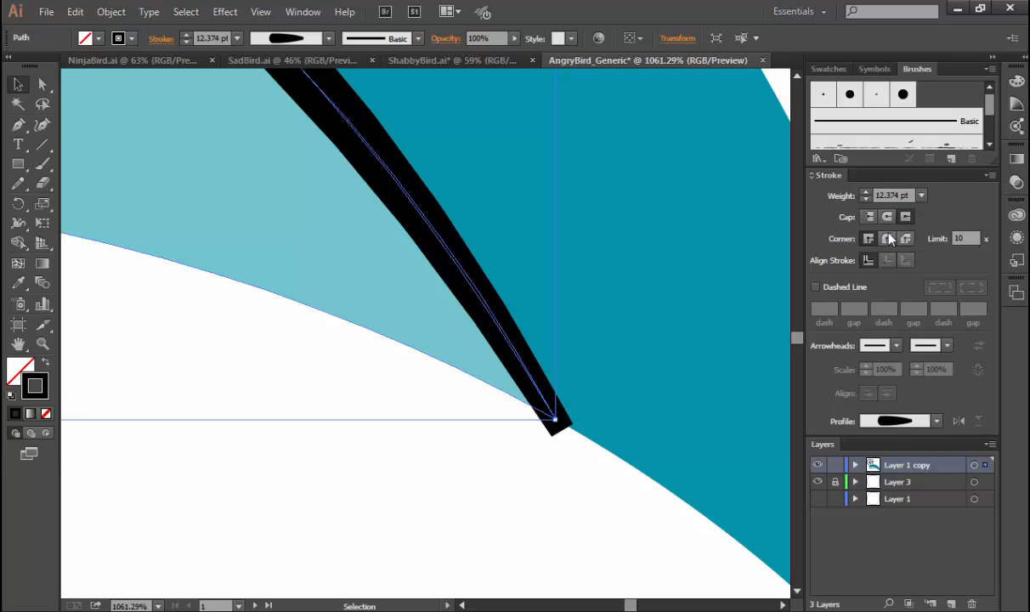
click(905, 241)
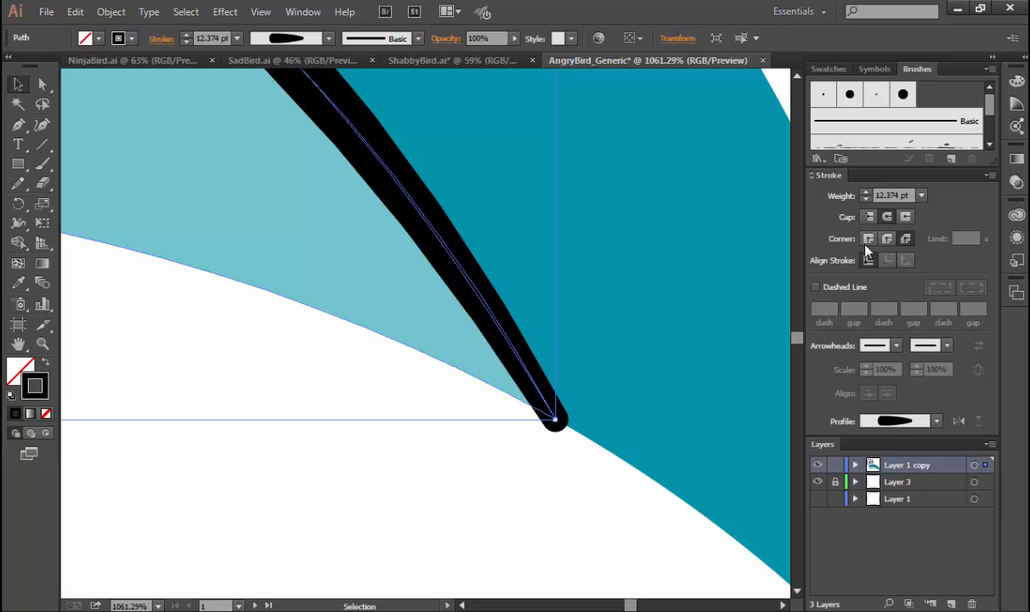
key(a)
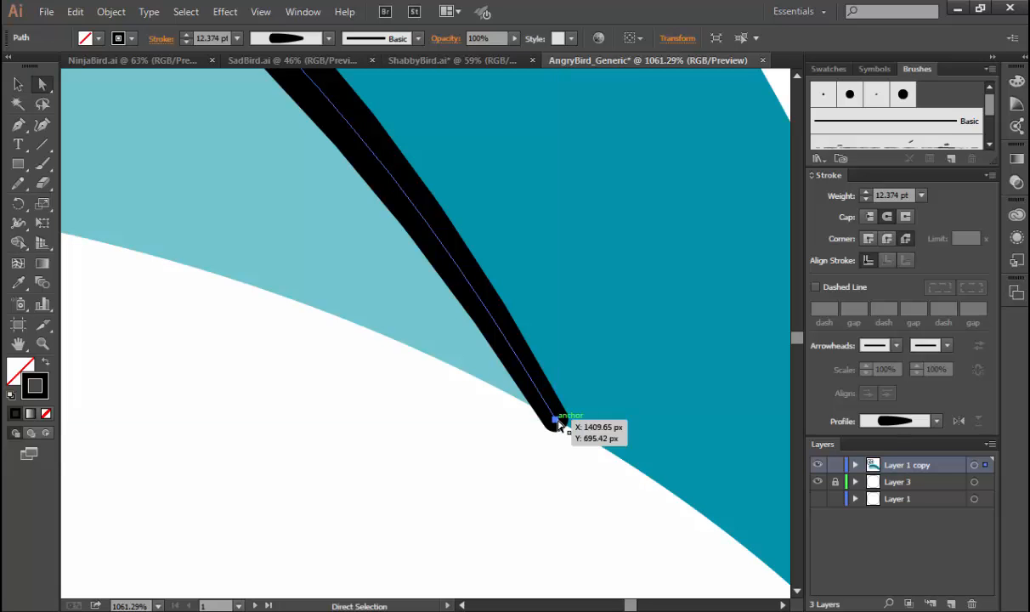
click(557, 421)
key(ctrl+minus)
key(ctrl+minus)
key(ctrl+minus)
key(ctrl+minus)
key(ctrl+minus)
key(ctrl+minus)
key(ctrl+minus)
key(ctrl+minus)
key(ctrl+minus)
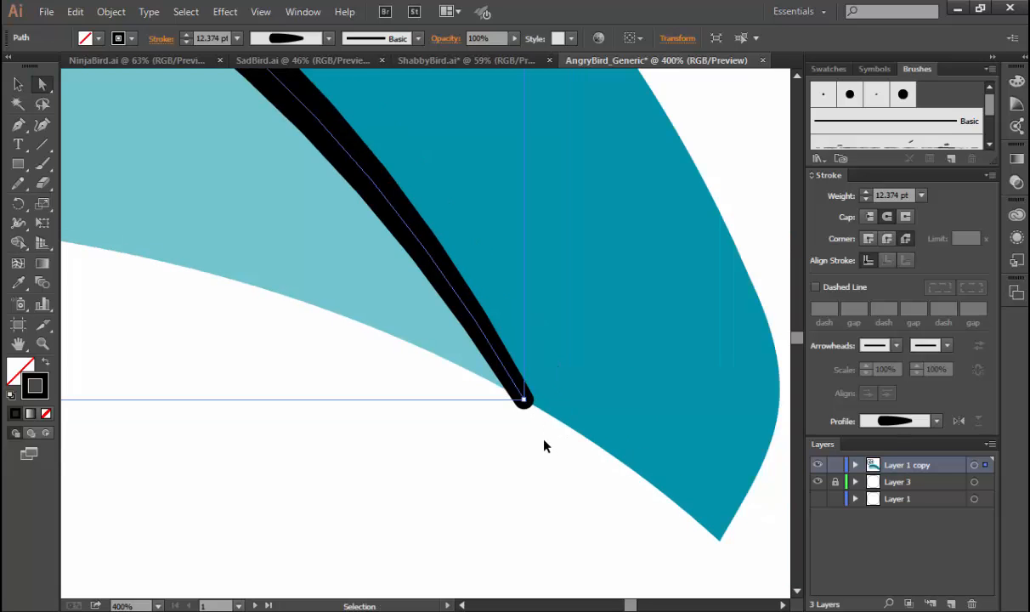
click(524, 408)
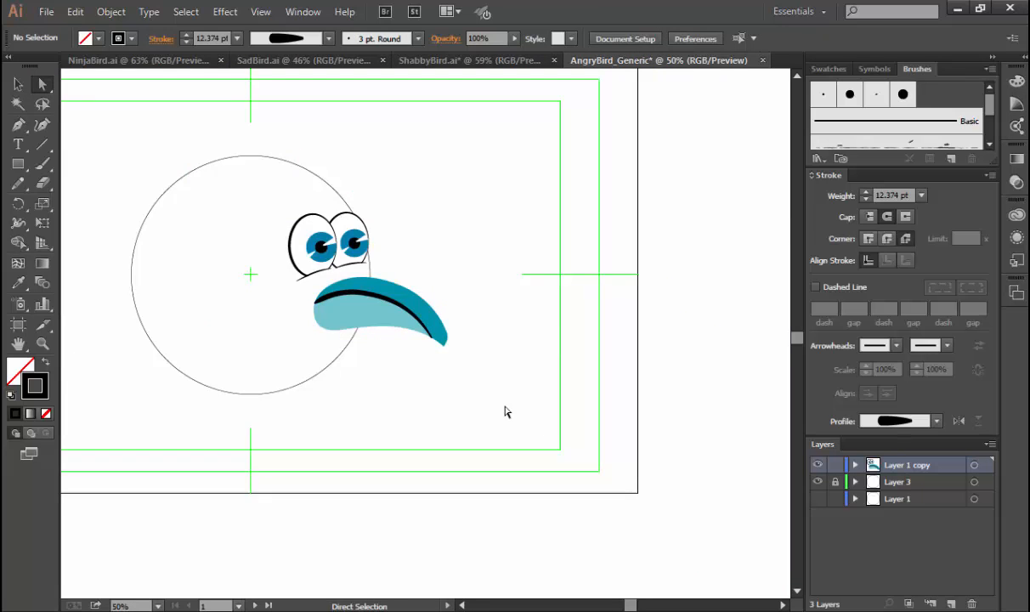
Add a width point close to the seam line's inner end and widen it so the mouth corner becomes blunter and rounder.
key(space)
drag(472, 400, 575, 431)
key(ctrl+minus)
key(ctrl+minus)
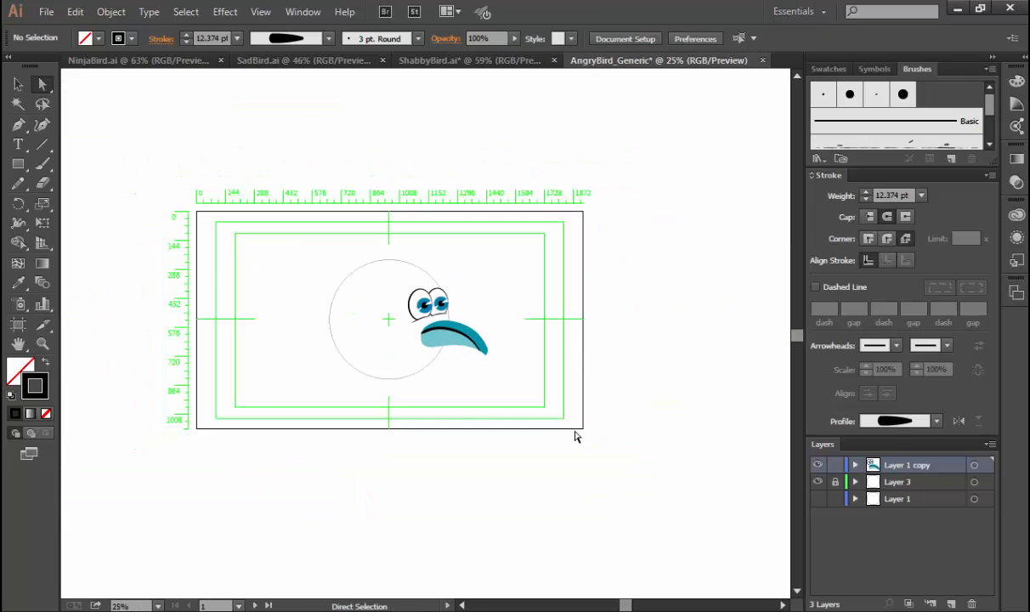
key(space)
drag(458, 404, 511, 412)
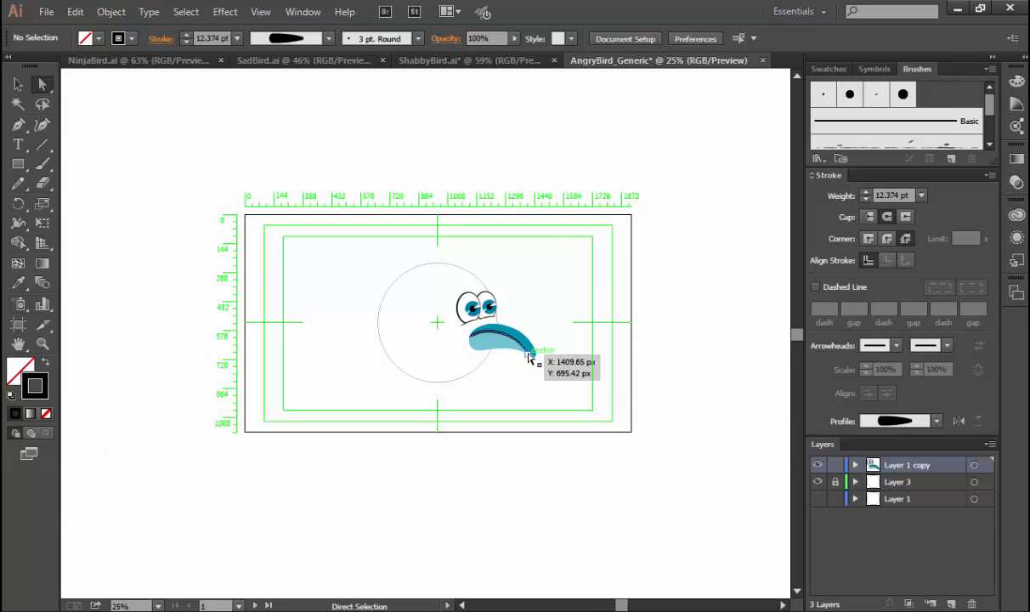
key(ctrl+space)
drag(437, 300, 518, 369)
drag(322, 285, 423, 396)
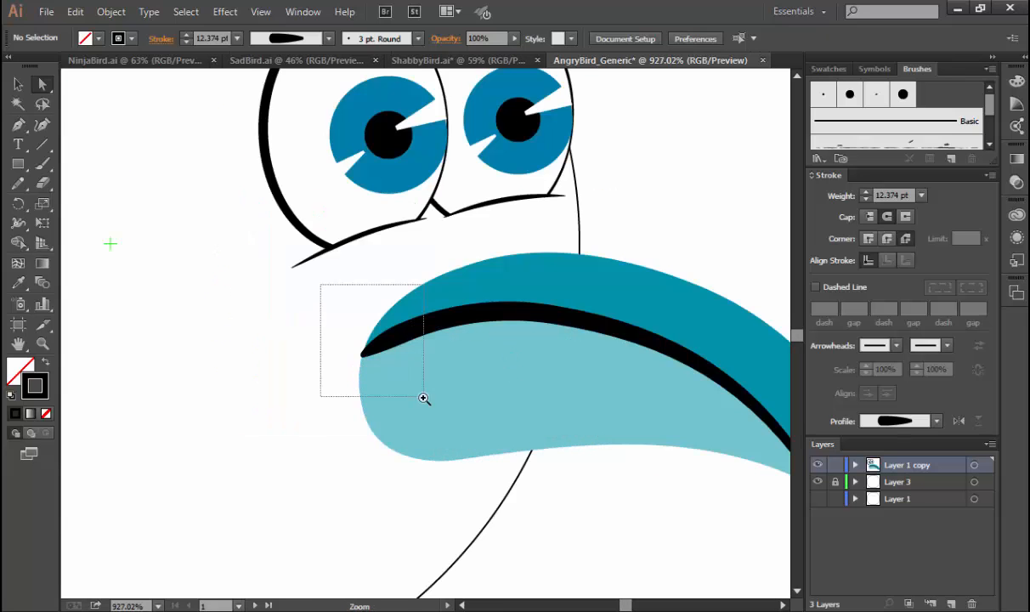
click(443, 372)
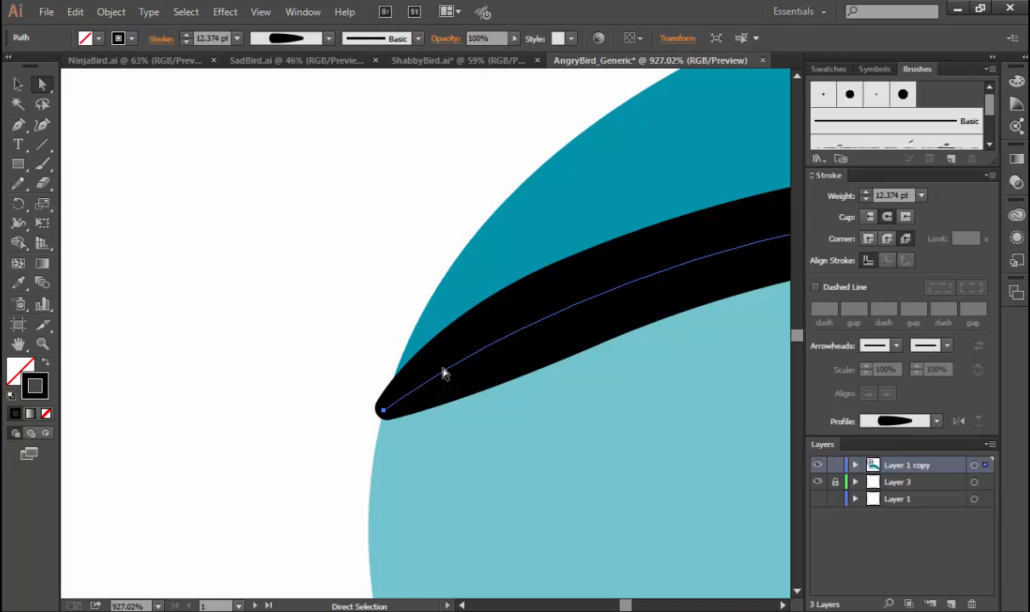
key(shift+w)
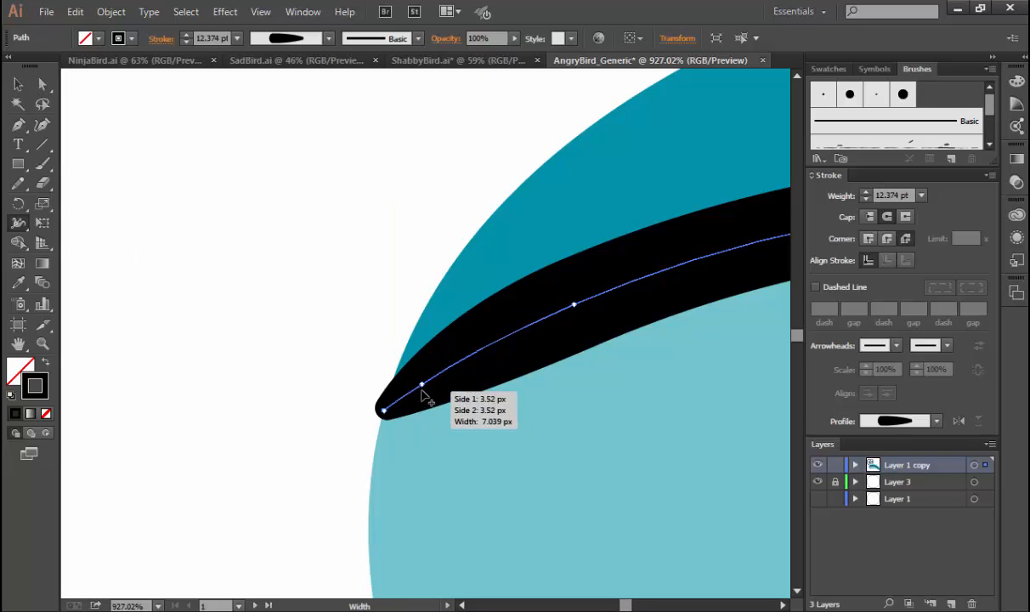
drag(421, 388, 424, 428)
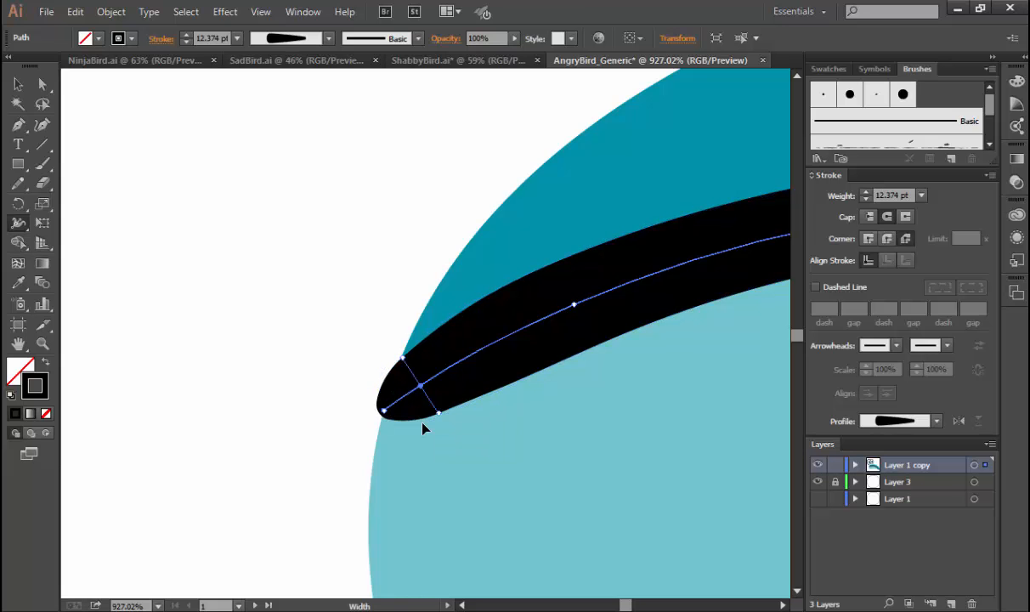
key(ctrl+minus)
key(ctrl+minus)
key(ctrl+minus)
key(ctrl+minus)
key(ctrl+minus)
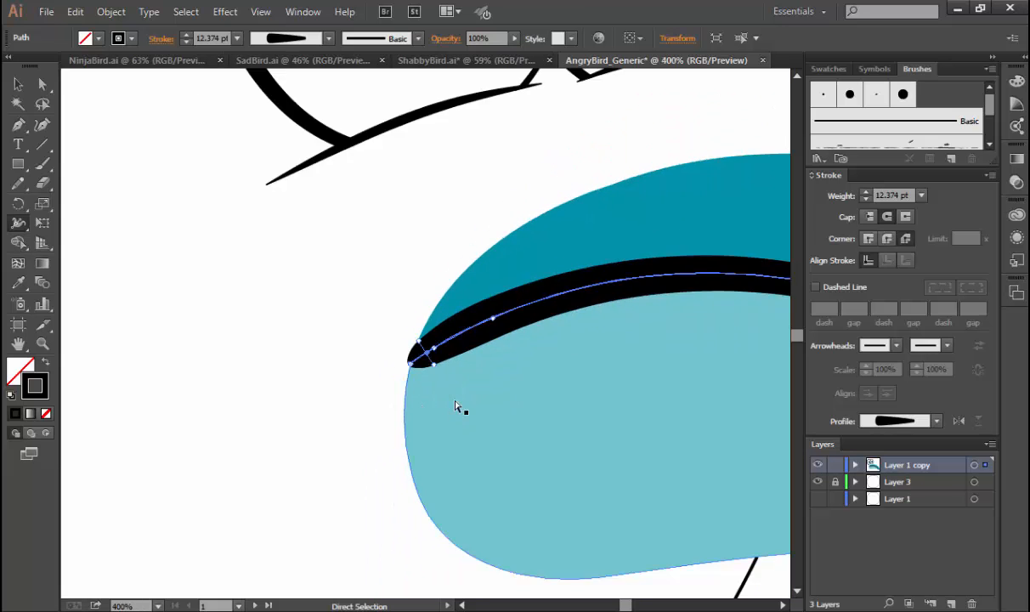
key(v)
click(681, 250)
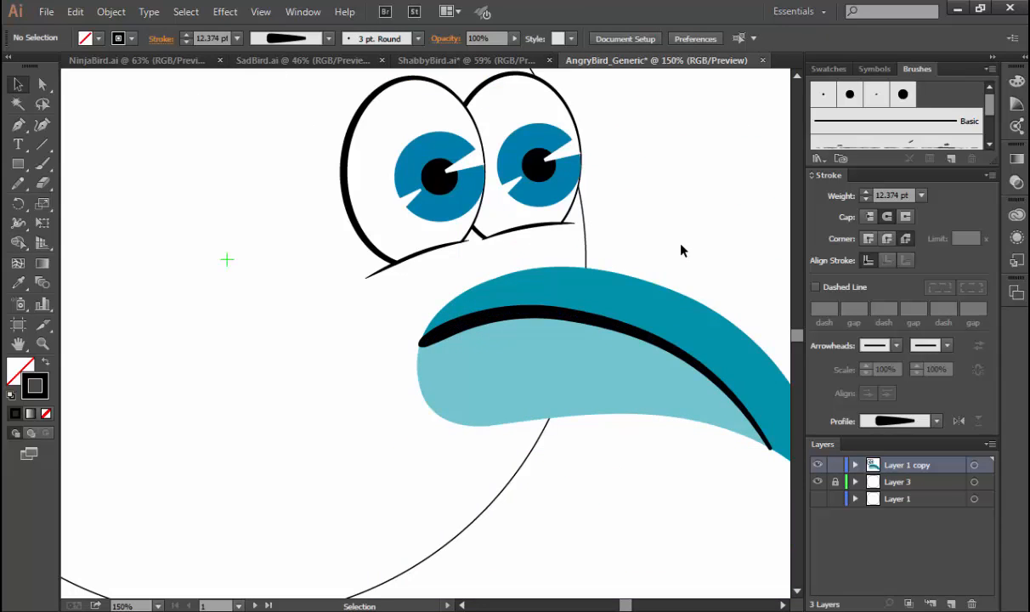
Try a stroke weight of 8 pt on the seam line, settle on 5 pt, and clear the selection.
click(617, 328)
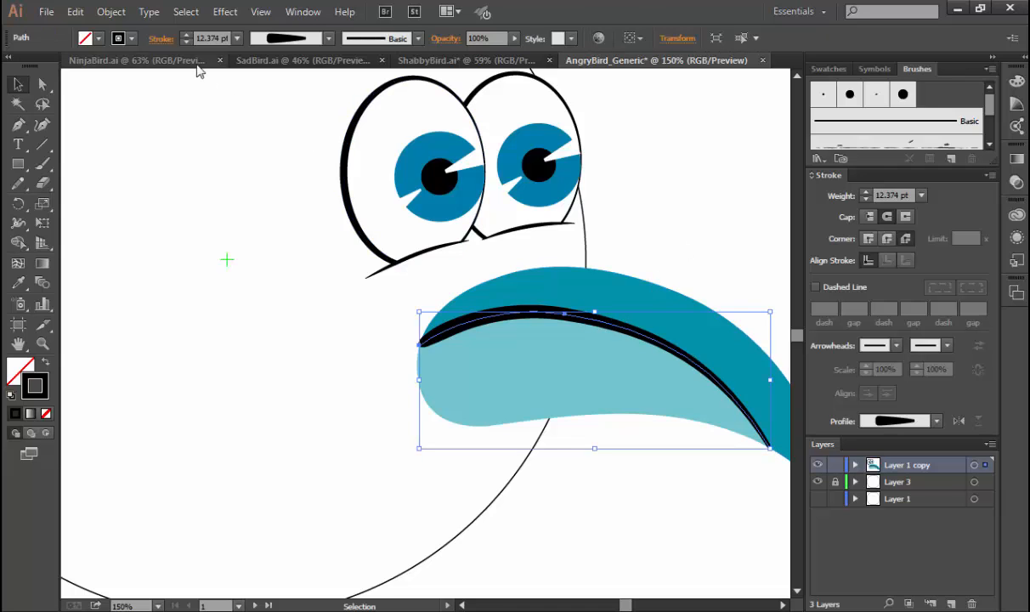
click(237, 39)
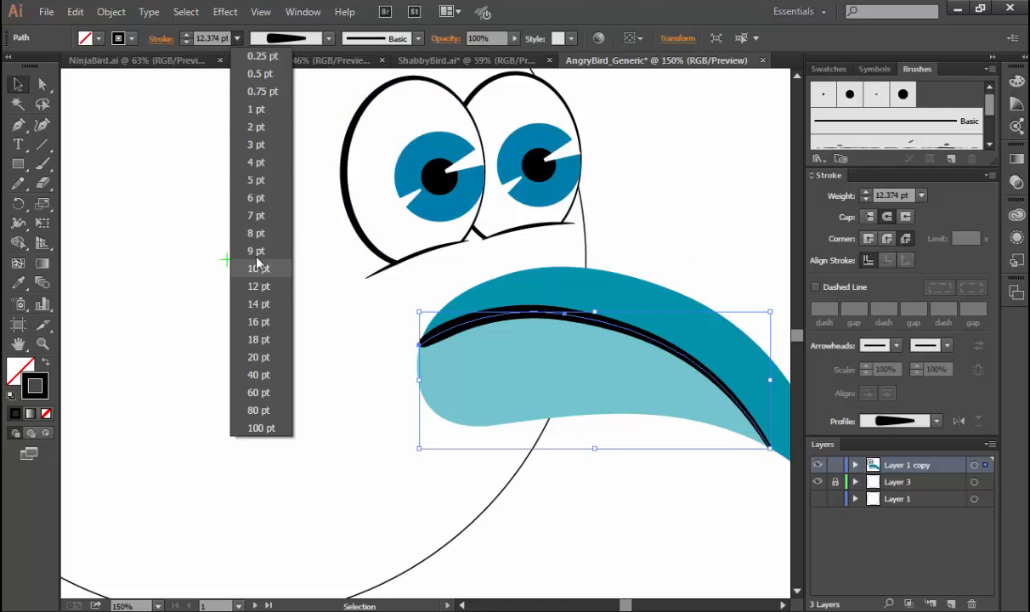
click(250, 232)
click(238, 38)
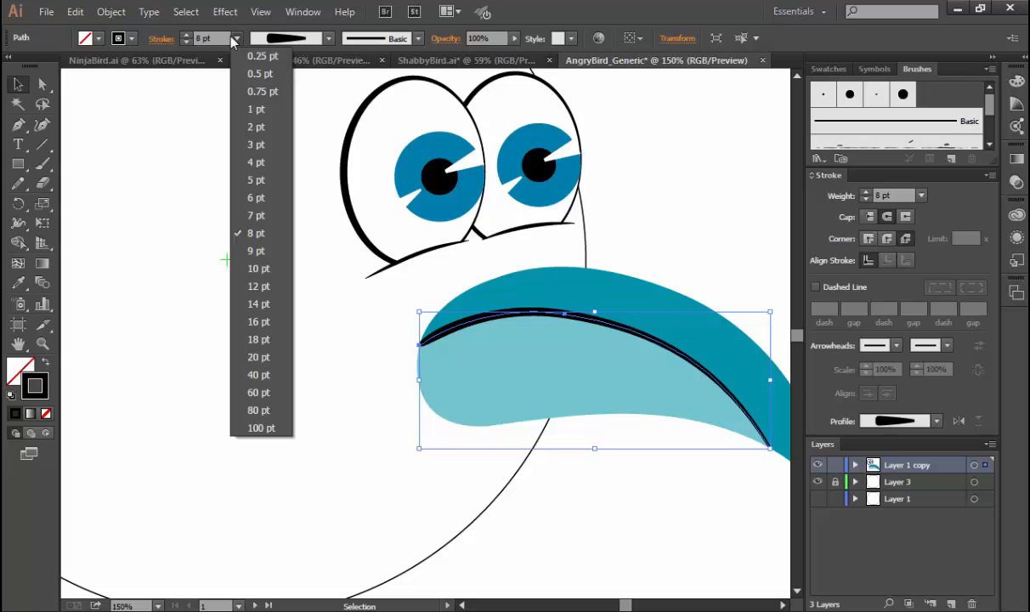
click(253, 180)
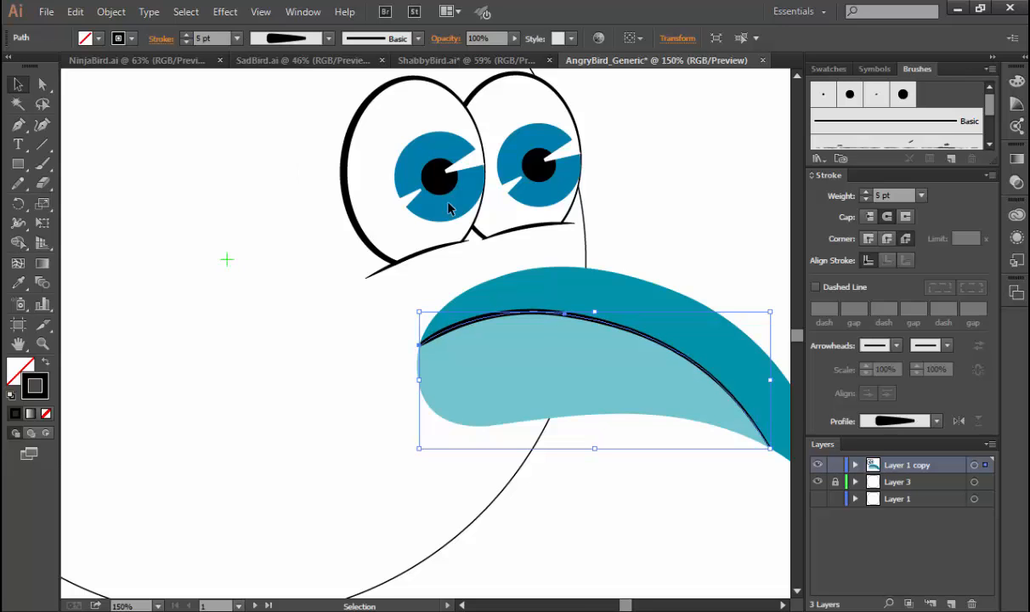
click(677, 278)
drag(712, 363, 485, 393)
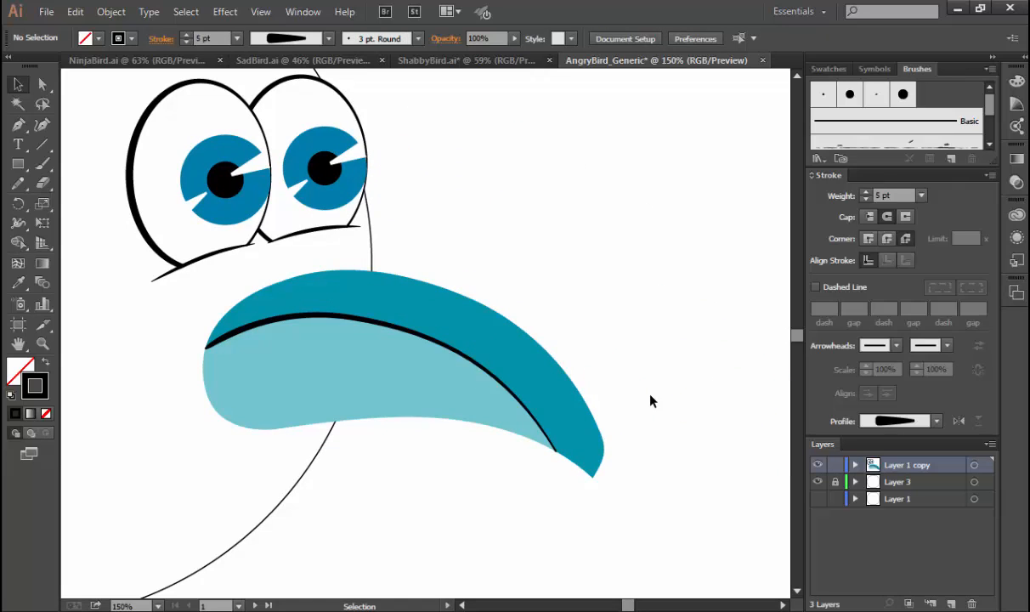
Switch to the Blob Brush, enlarge its tip and paint a small black blob in the empty area above the eyes, outside the body circle.
key(ctrl+0)
drag(421, 384, 508, 392)
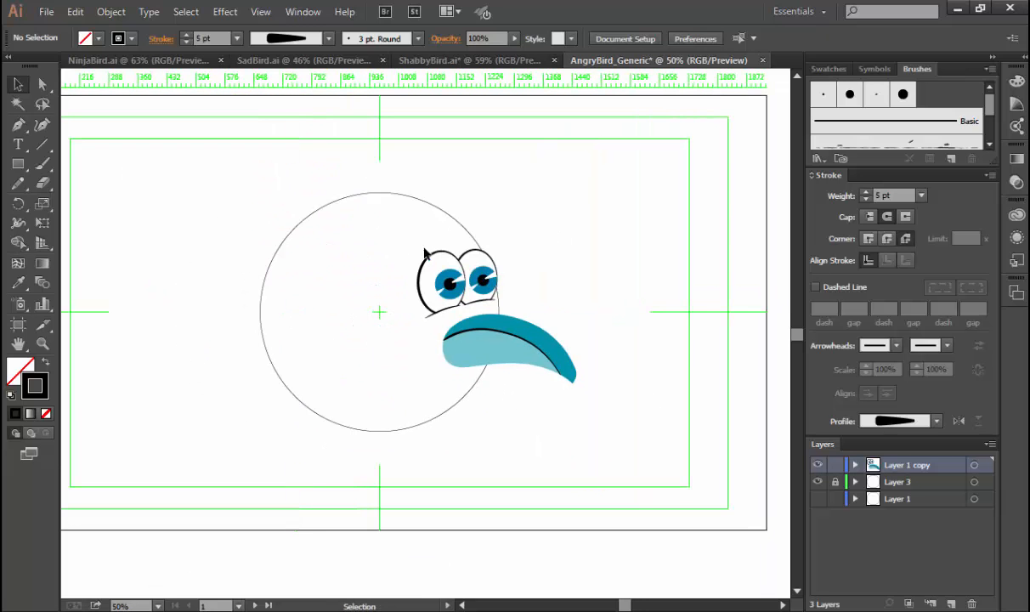
click(40, 167)
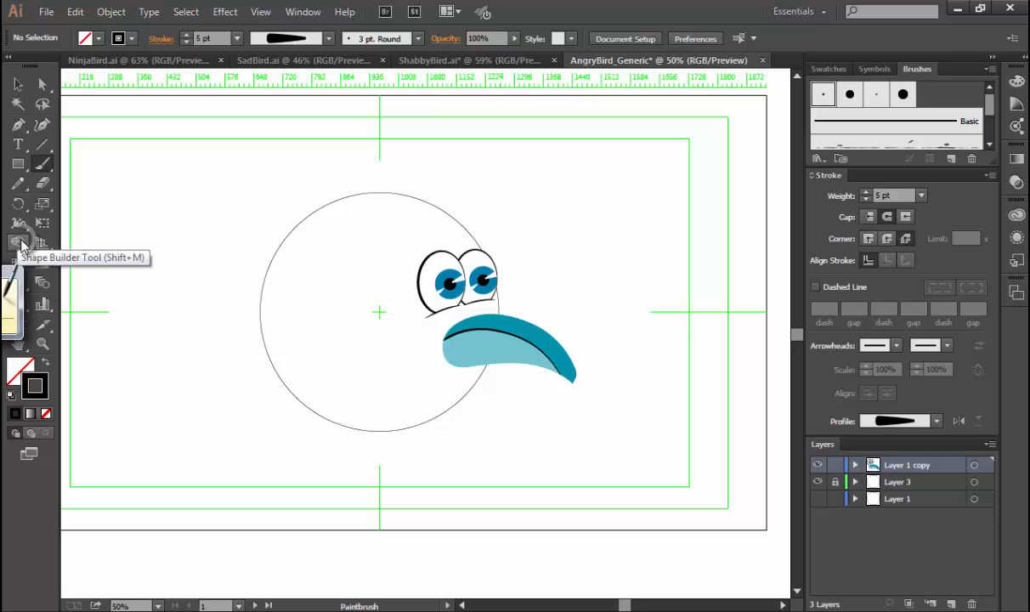
click(18, 243)
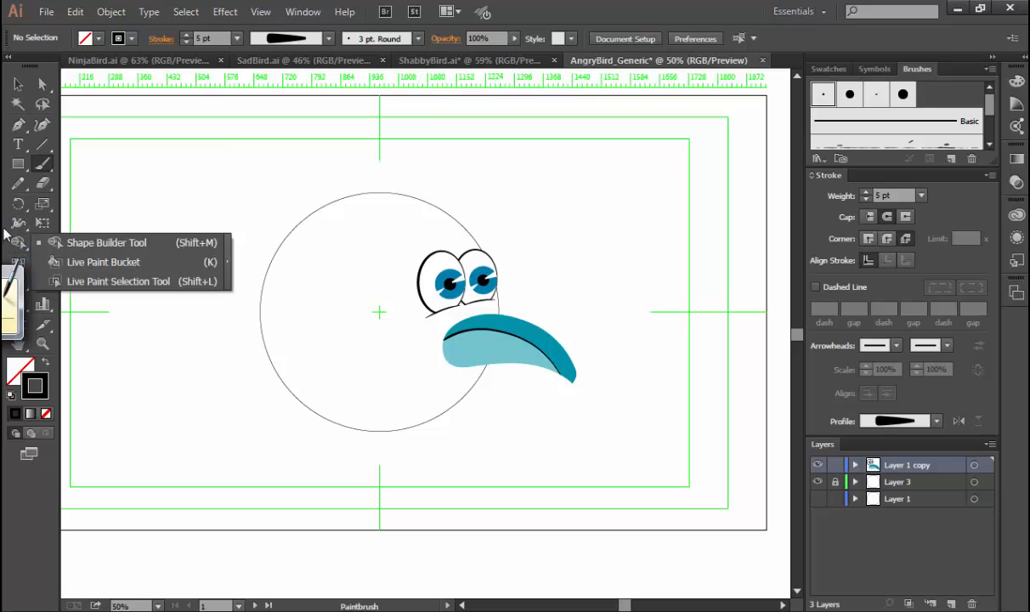
click(44, 164)
drag(44, 164, 75, 184)
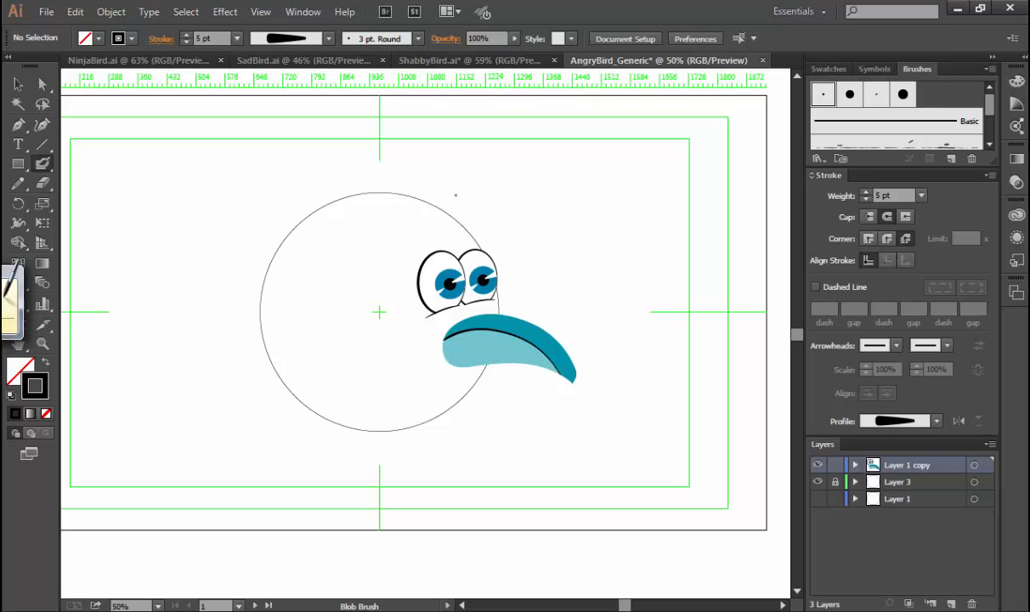
key(bracketright)
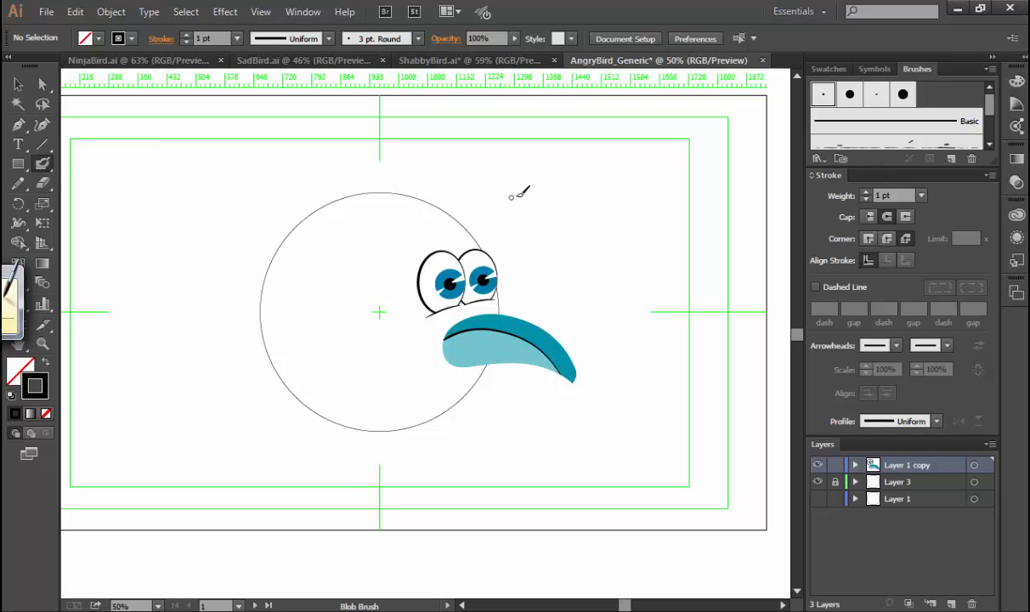
mouse_move(507, 193)
mouse_down()
mouse_move(516, 183)
mouse_move(537, 187)
mouse_move(523, 183)
mouse_up()
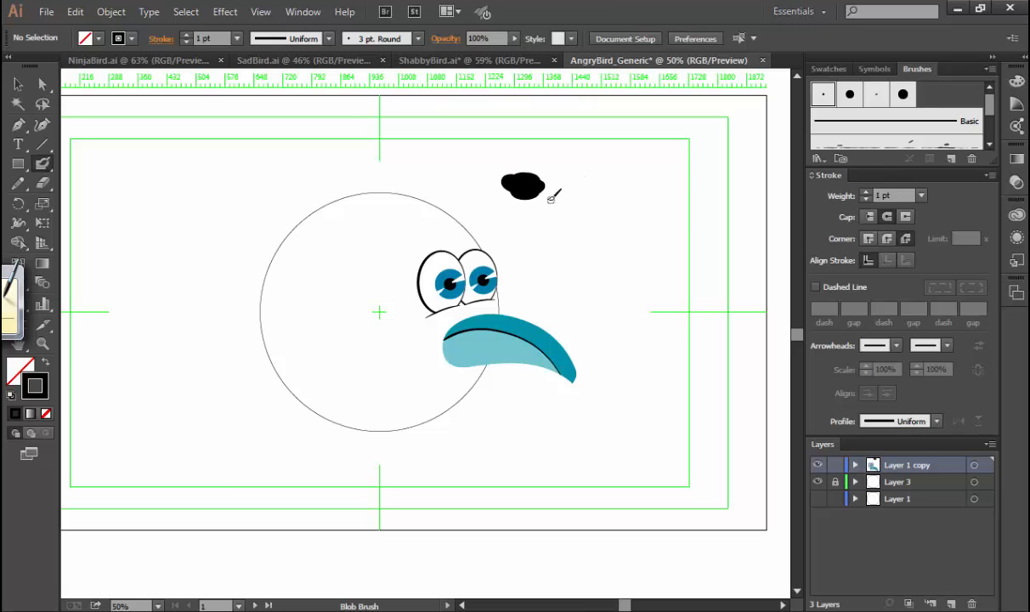
Delete the black test blob and paint one thick black eyebrow above each eye with the Blob Brush.
ctrl+click(522, 185)
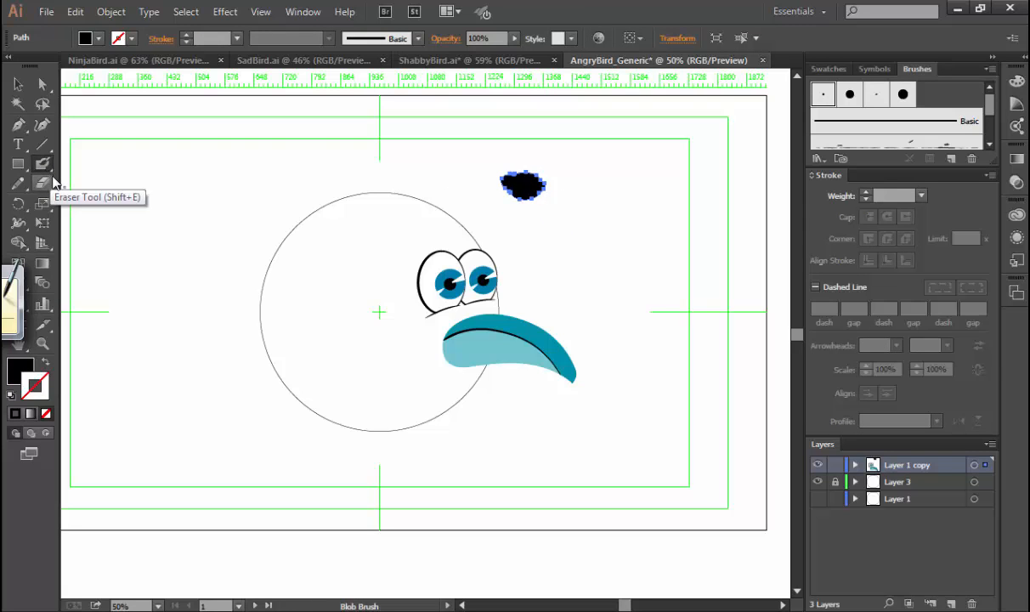
key(Delete)
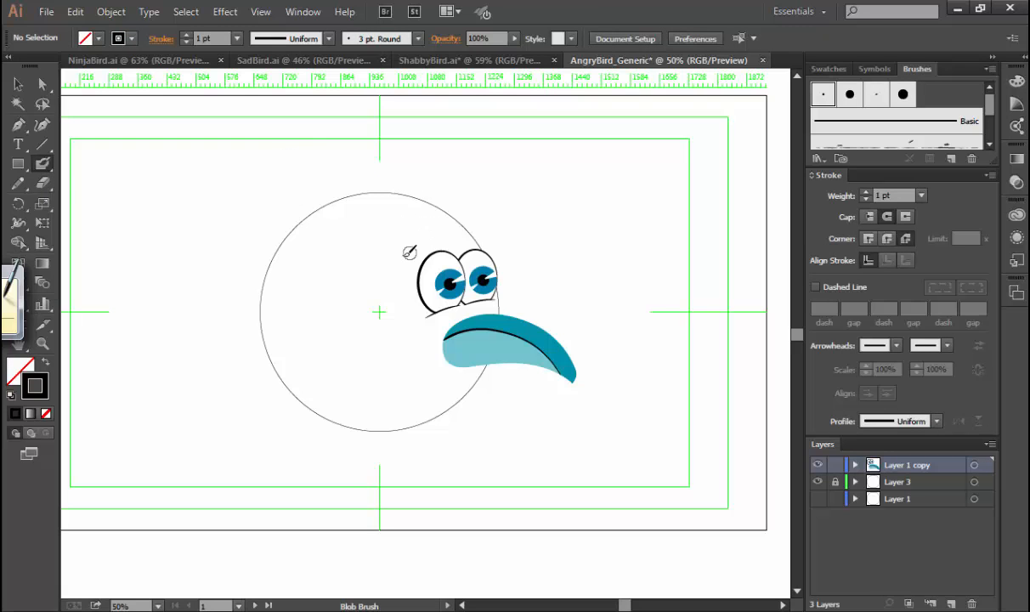
mouse_move(401, 261)
mouse_down()
mouse_move(442, 235)
mouse_move(503, 238)
mouse_up()
key(ctrl+z)
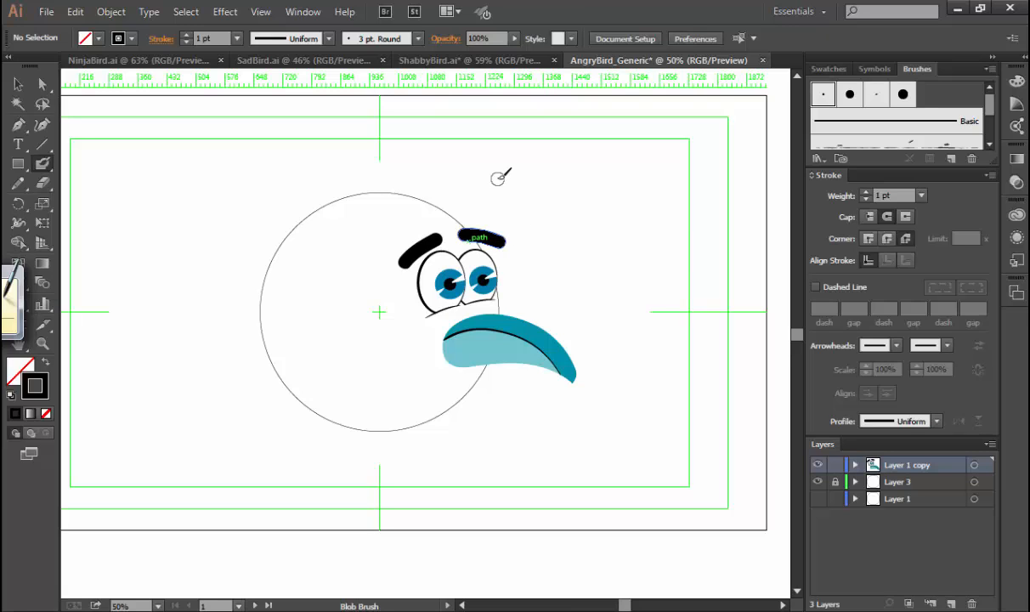
Move the right eyebrow slightly down so it sits closer to the right eye, and clear the selection.
key(v)
key(w)
key(v)
click(500, 239)
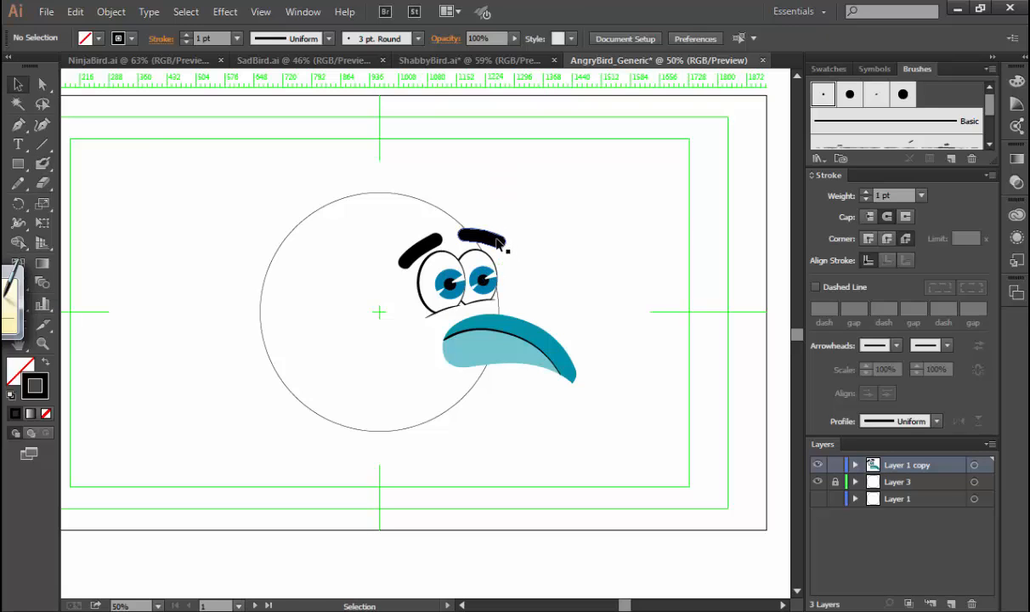
key(e)
drag(516, 243, 515, 246)
key(ctrl+space)
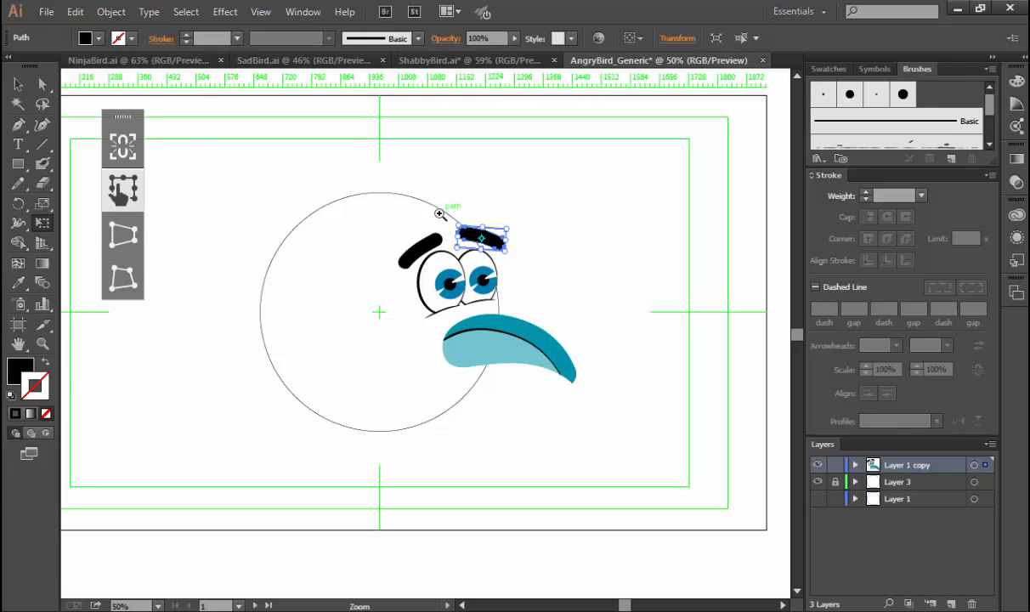
drag(441, 214, 526, 278)
drag(467, 270, 467, 287)
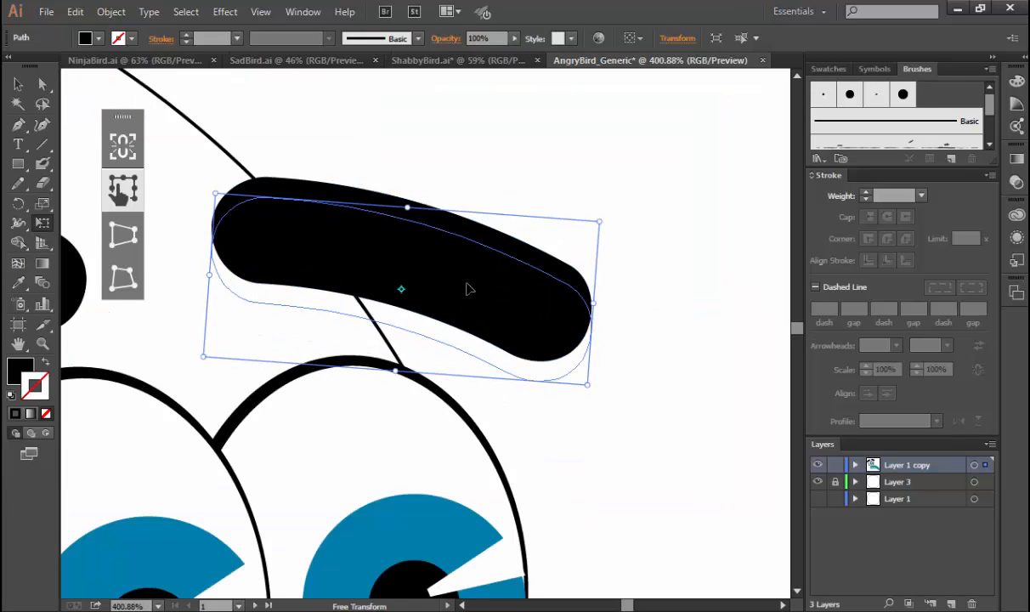
key(v)
key(ctrl+minus)
key(ctrl+minus)
key(ctrl+minus)
key(e)
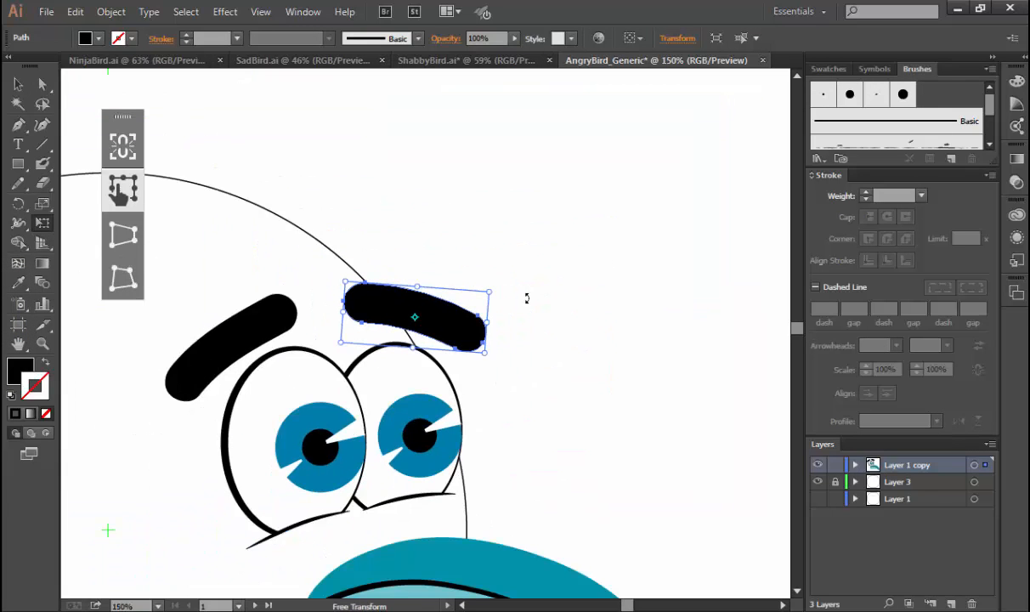
key(ctrl+shift+a)
Nudge the left eyebrow slightly up, away from the left eye, and clear the selection.
drag(467, 411, 625, 283)
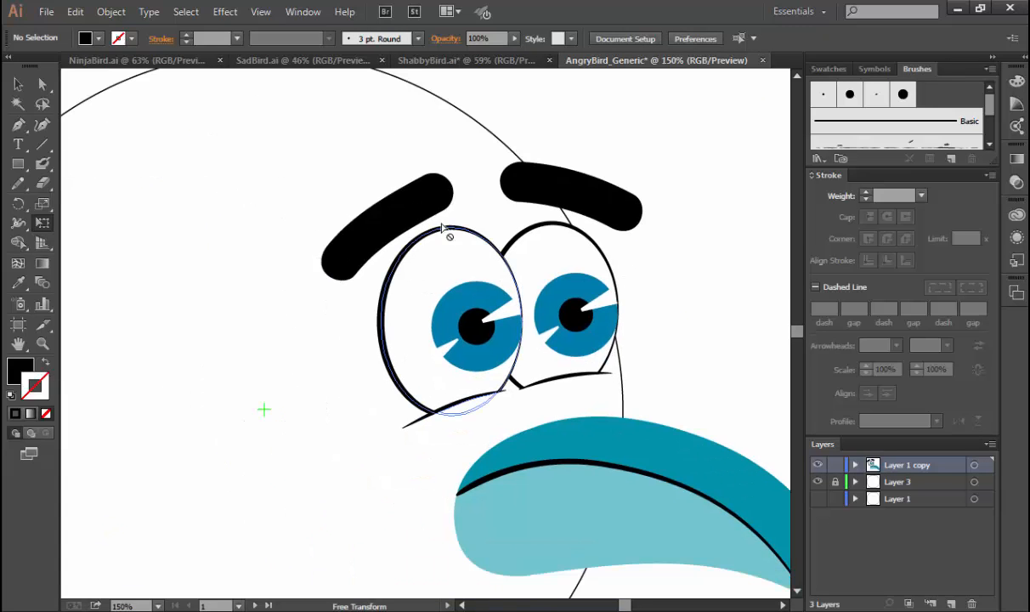
key(v)
drag(391, 218, 394, 214)
click(673, 327)
drag(688, 338, 660, 297)
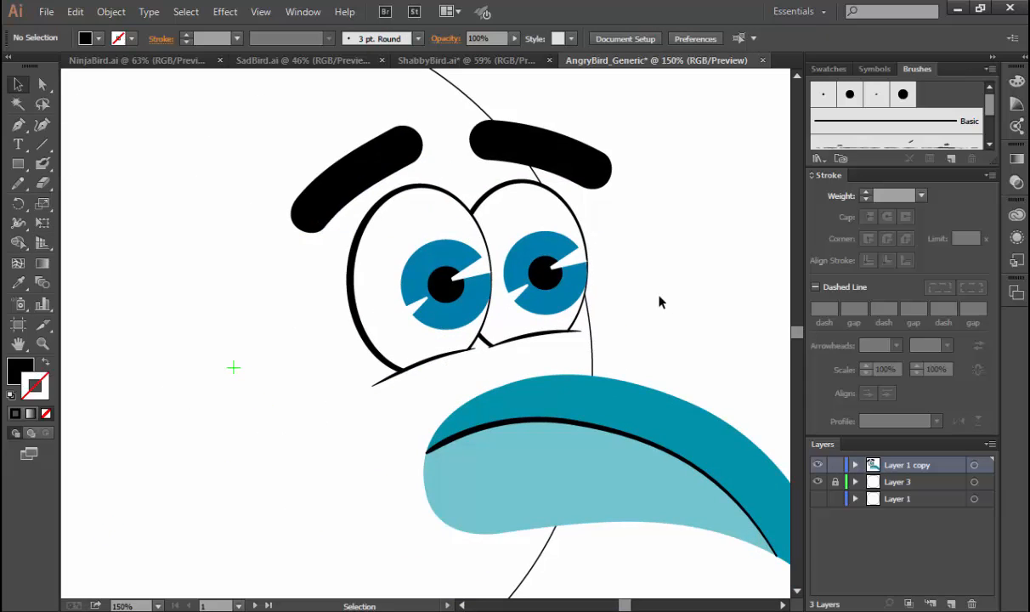
Select the white shapes of both eyes together and bring them to the front, over the irises.
key(ctrl+minus)
key(ctrl+minus)
key(ctrl+minus)
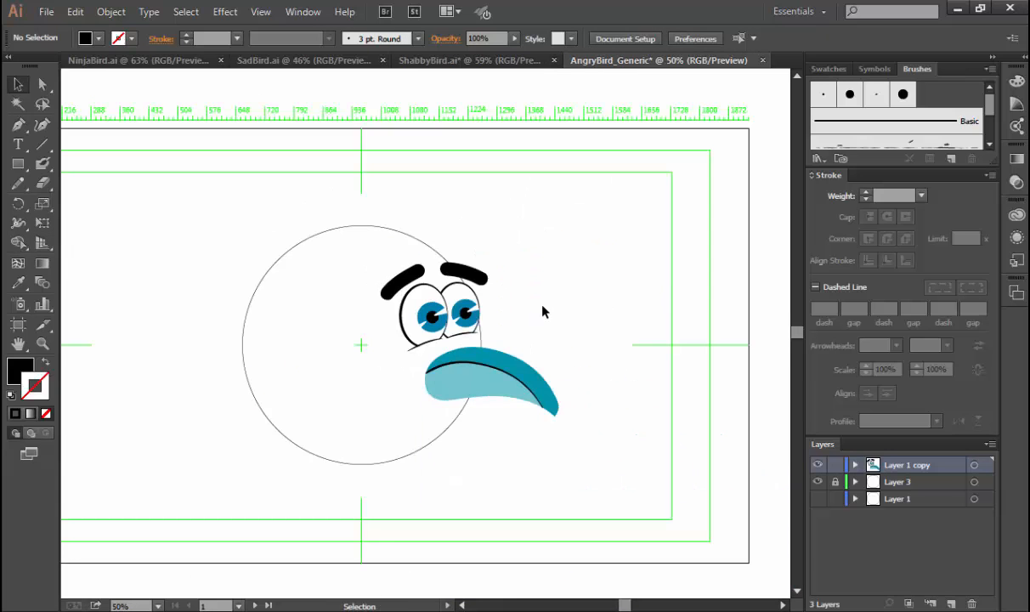
drag(356, 262, 538, 357)
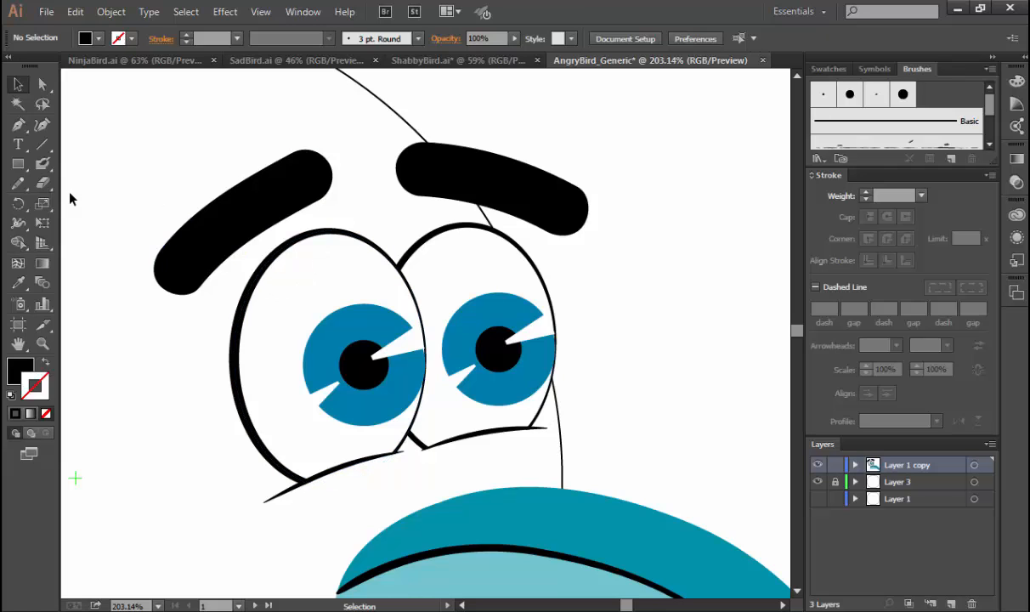
click(299, 287)
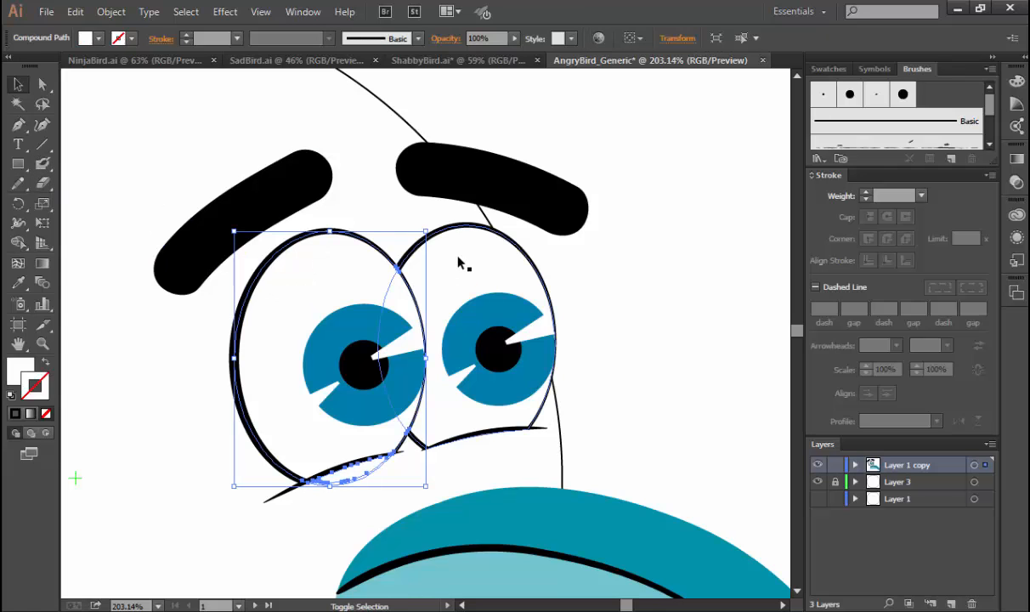
key(a)
key(v)
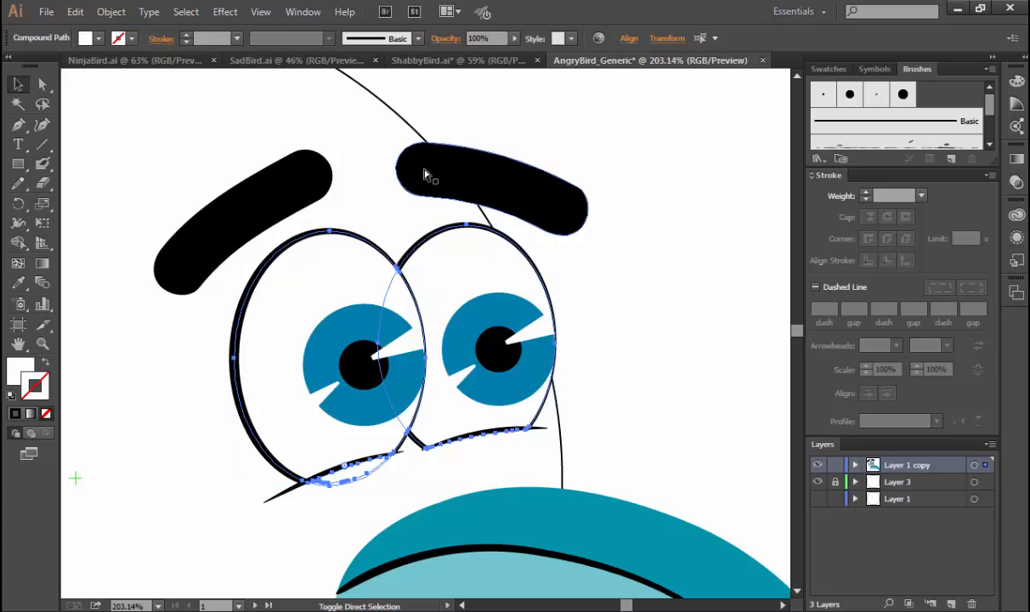
key(ctrl+shift+])
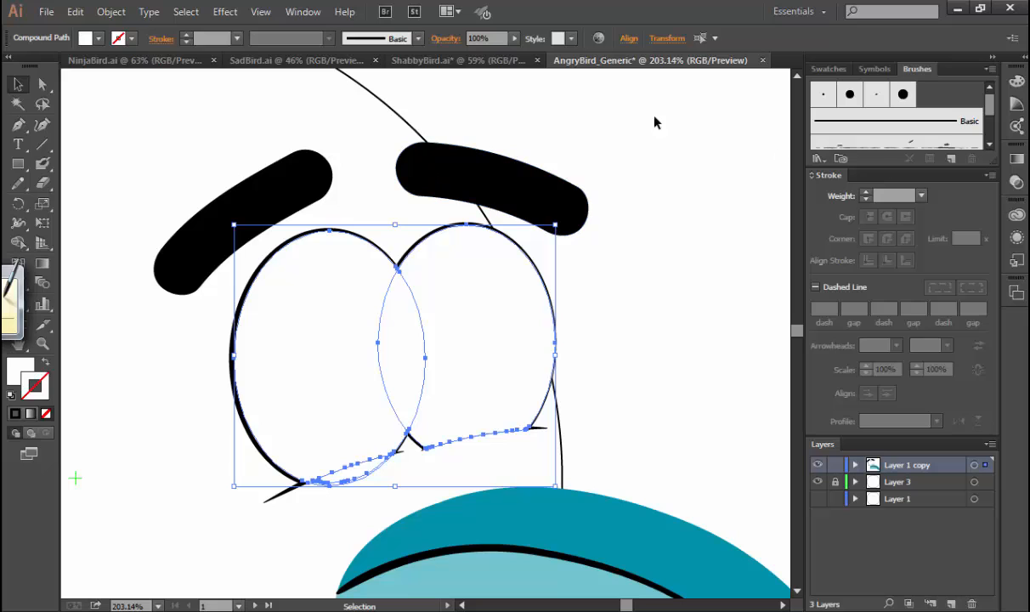
Enlarge the Blob Brush tip in several increments, applying each change to the existing brush strokes.
click(42, 163)
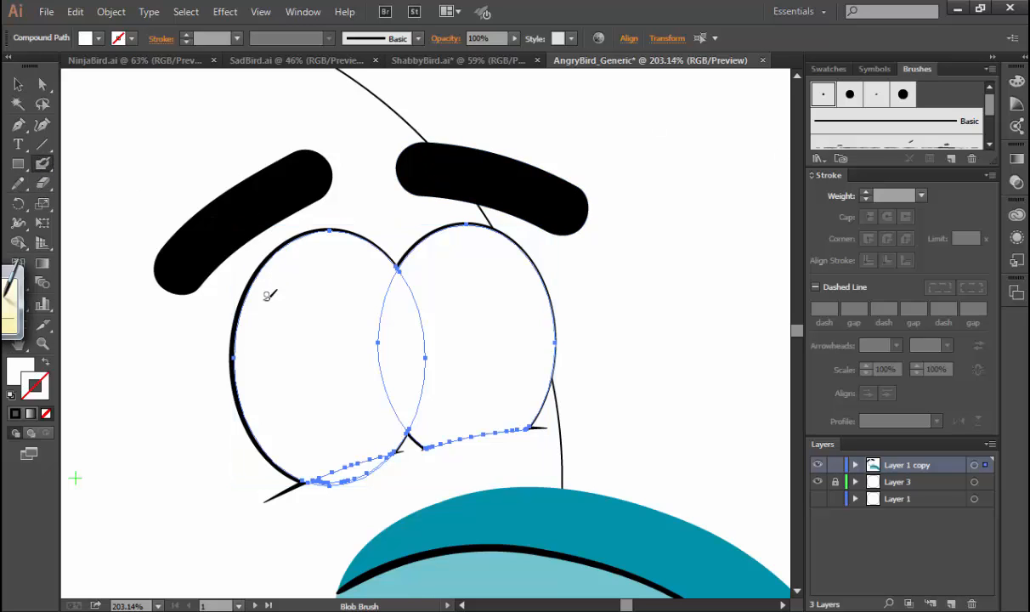
key(])
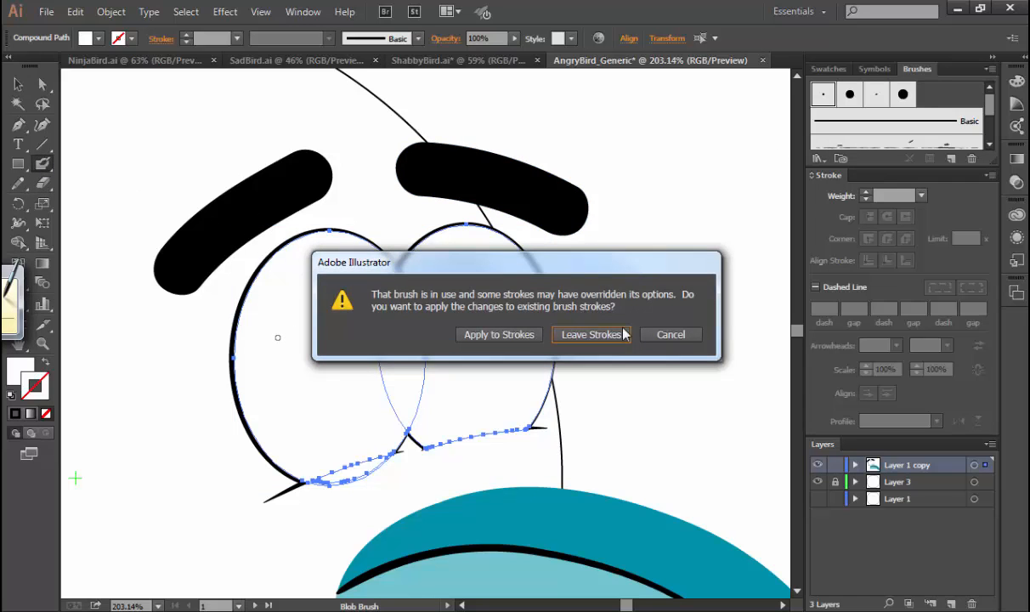
click(513, 335)
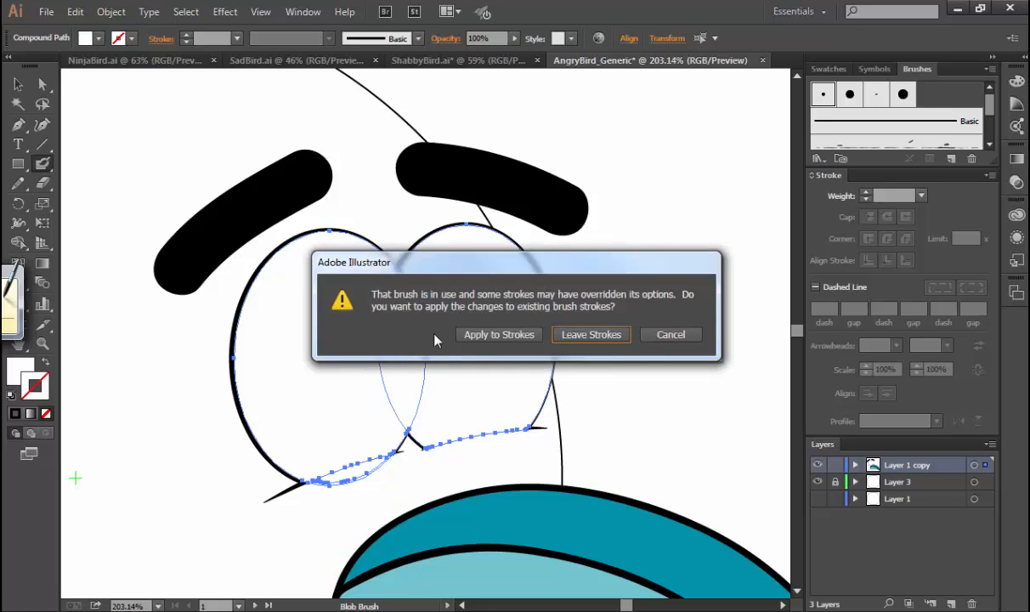
click(503, 331)
key(])
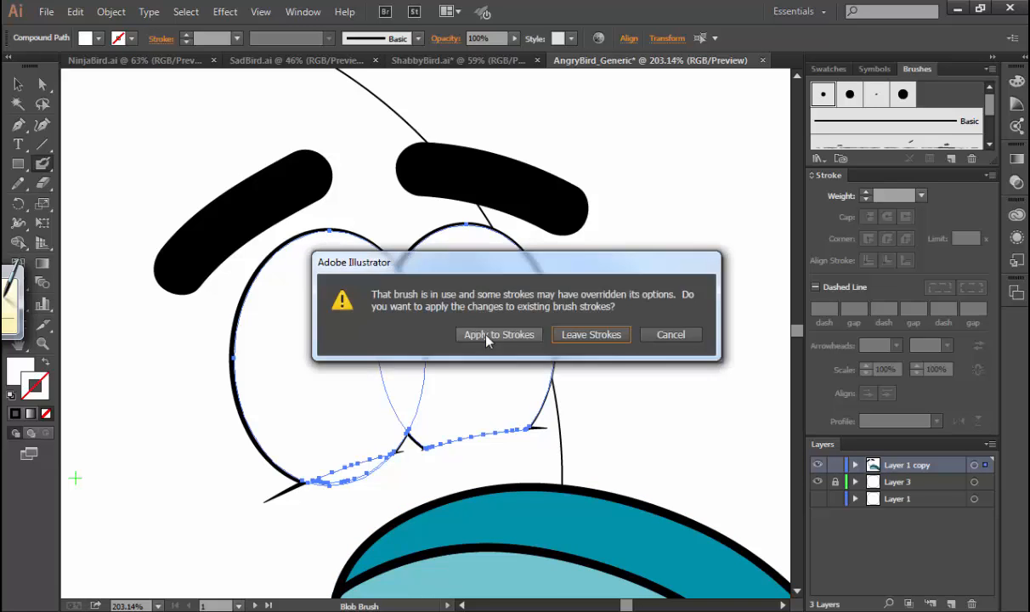
click(480, 335)
key(])
click(522, 336)
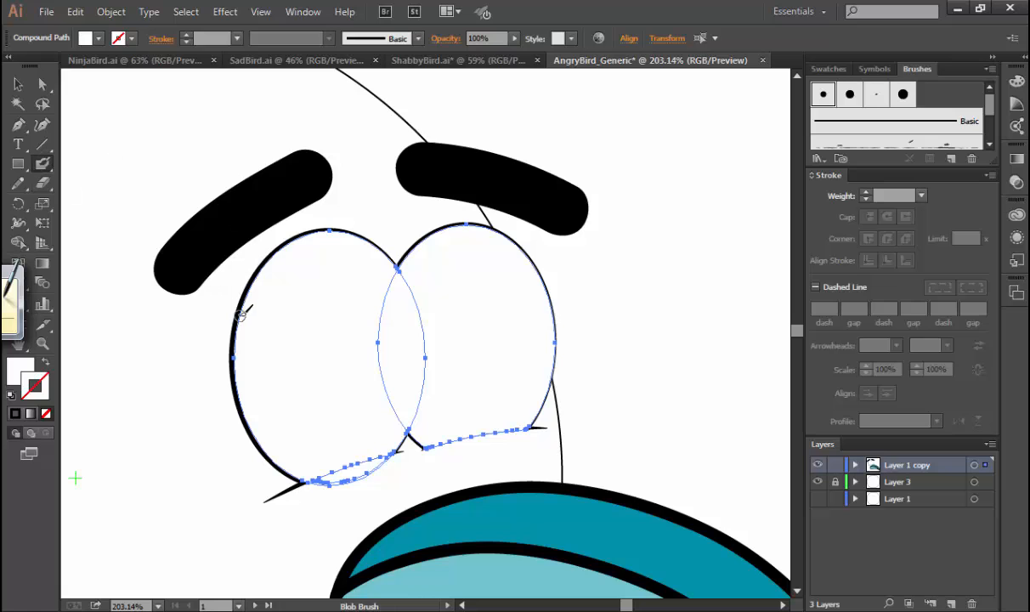
Try a Blob Brush stroke over the eye whites, undo it, and make the brush tip smaller, applying the change to existing strokes.
drag(409, 292, 407, 291)
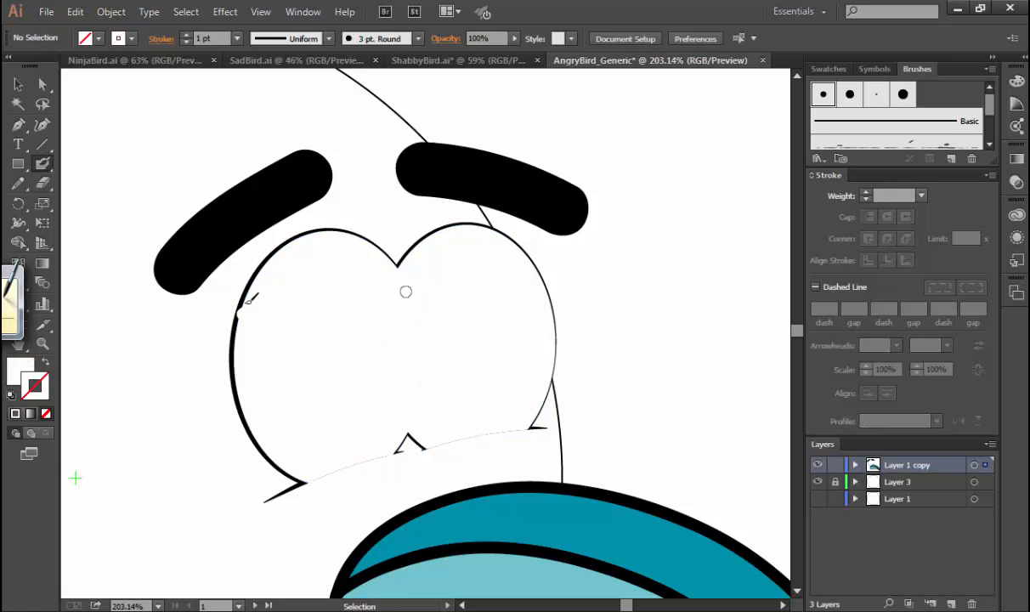
key(ctrl+z)
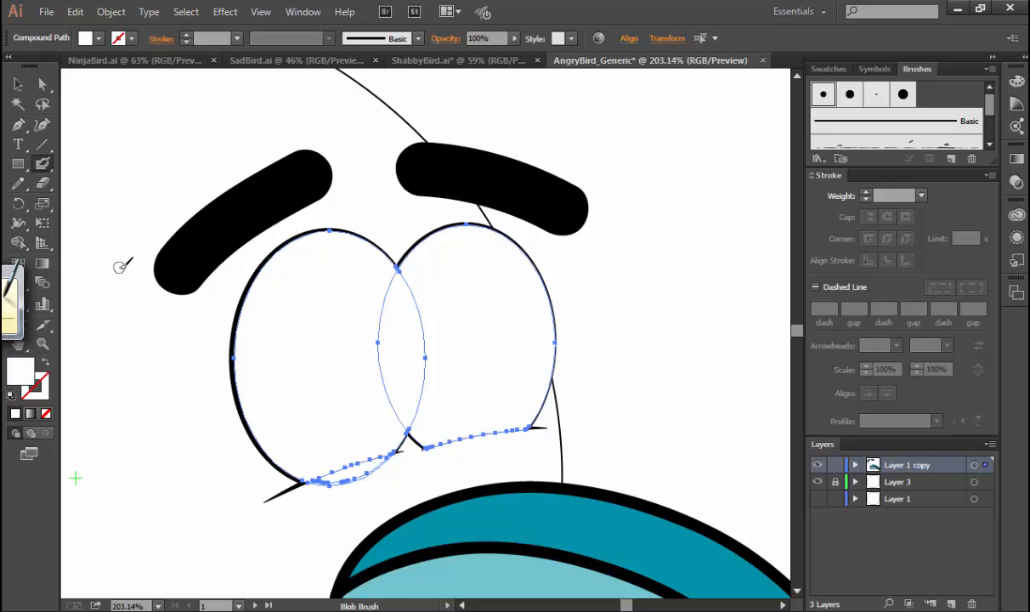
key([)
click(498, 335)
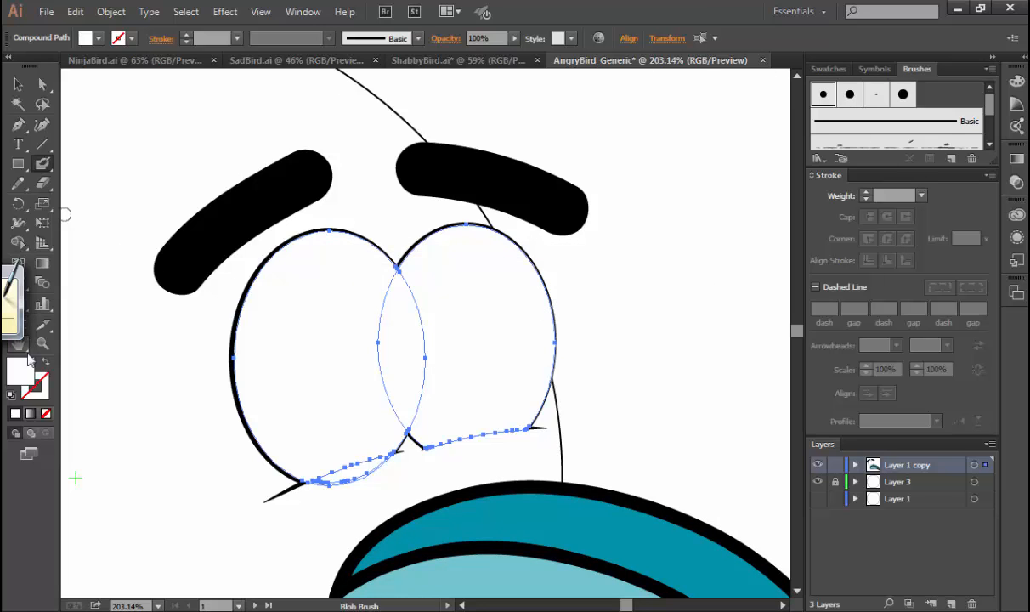
Try a black fill (000000) on the selected eye whites and undo it.
double_click(26, 375)
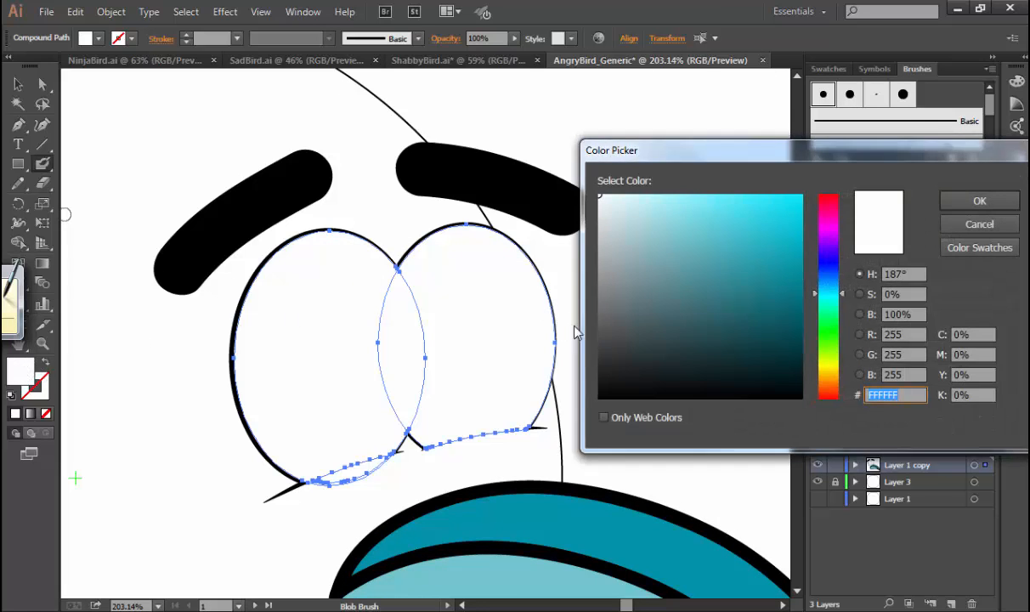
click(597, 384)
drag(599, 384, 587, 411)
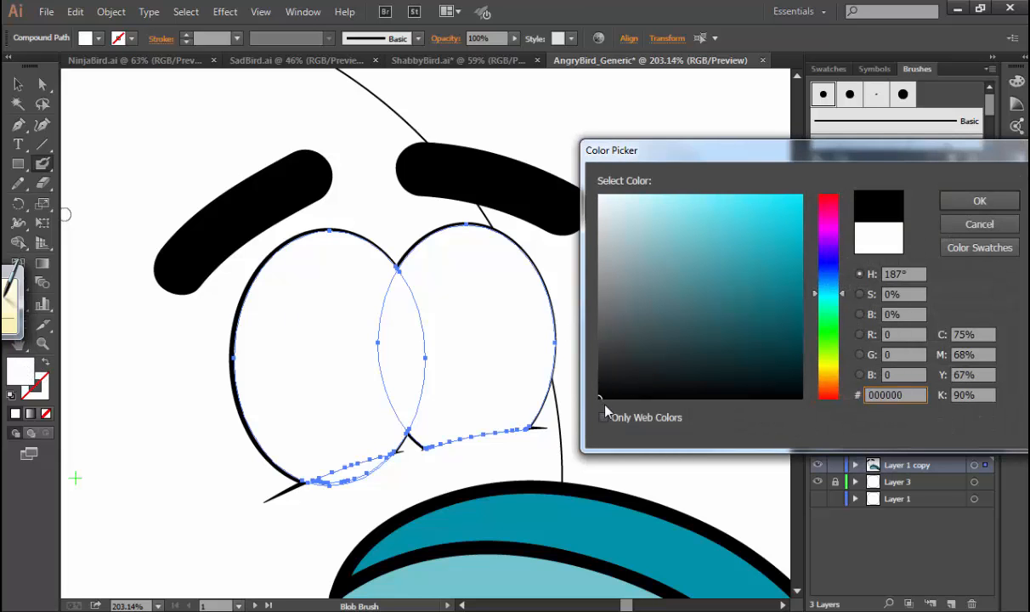
key(Return)
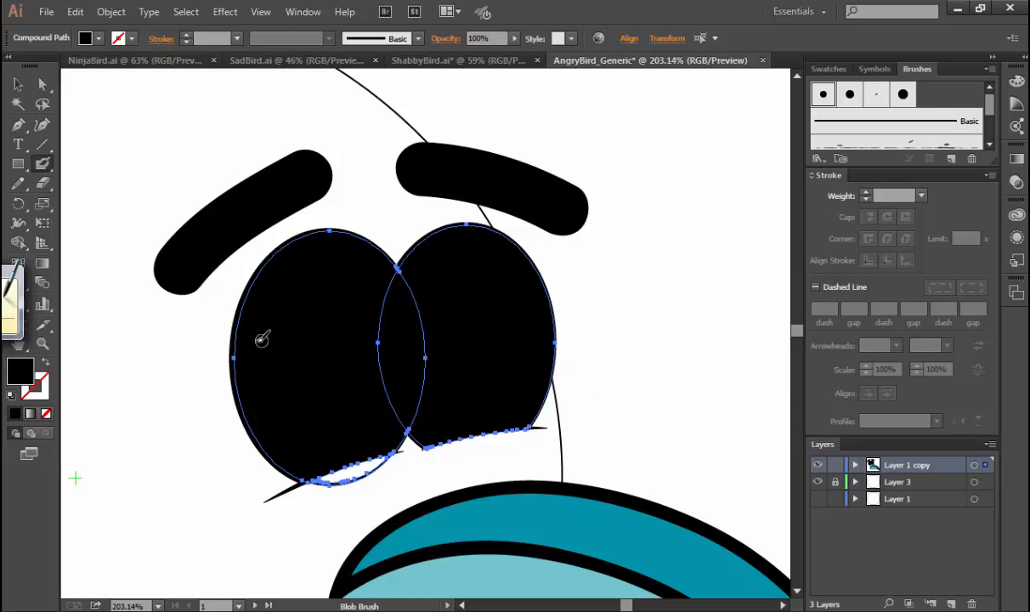
key(ctrl+z)
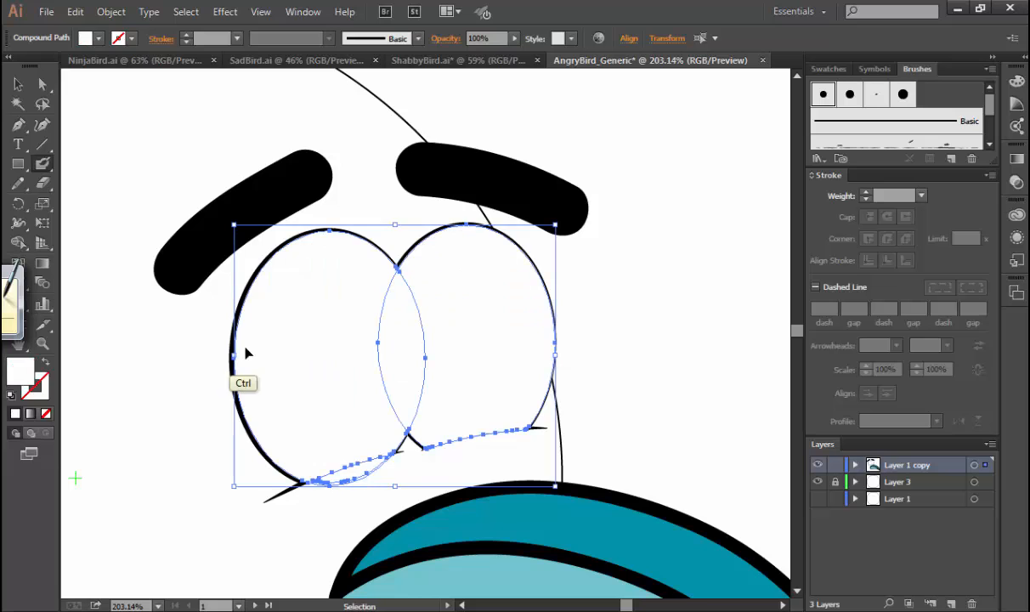
Undo the brush size changes and the reordering of the eye whites, and clear the selection.
click(111, 11)
click(167, 185)
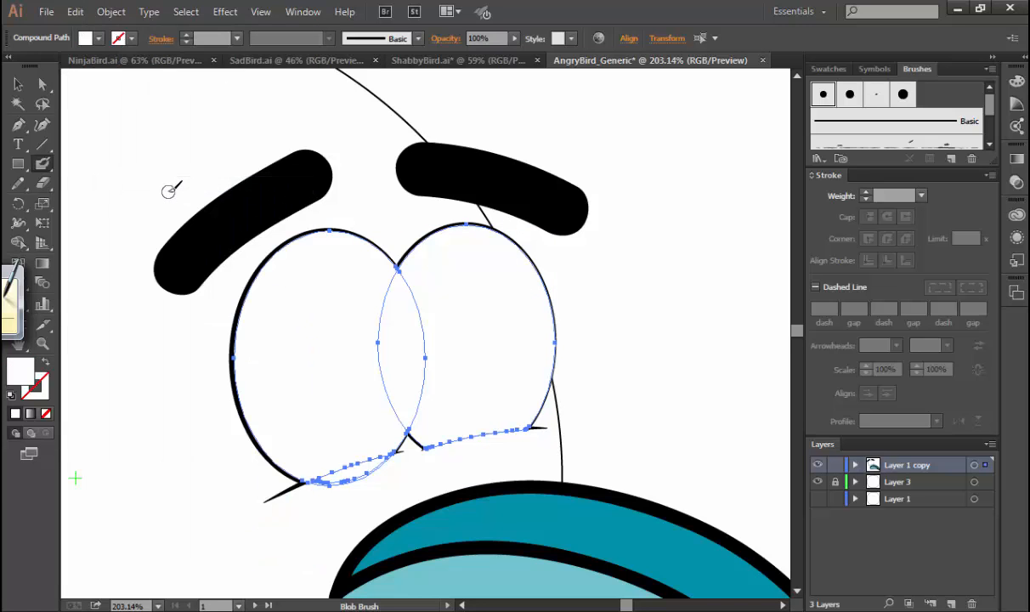
key(v)
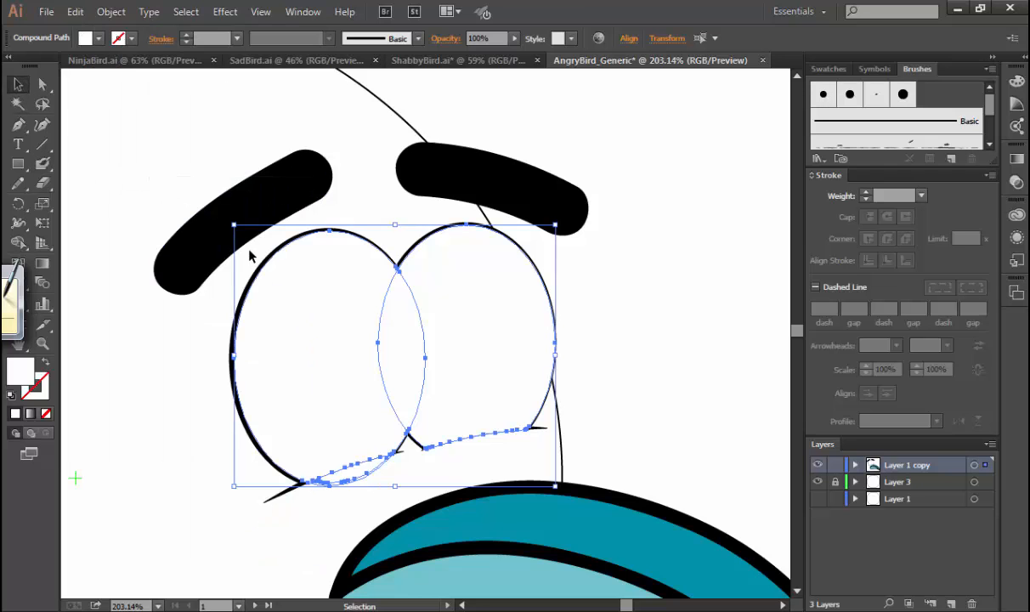
drag(242, 294, 623, 270)
key(ctrl+z)
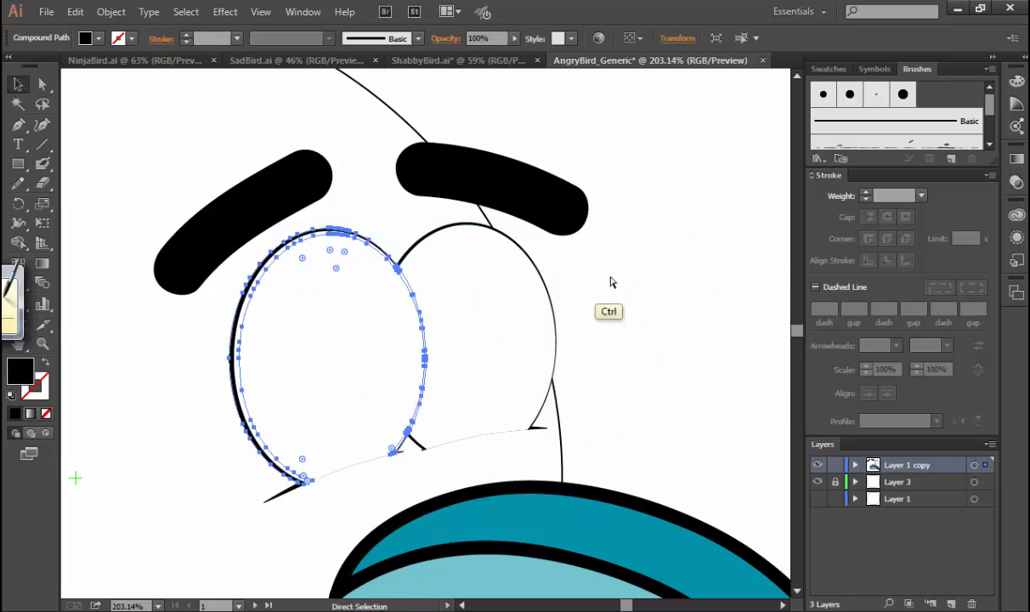
key(ctrl+z)
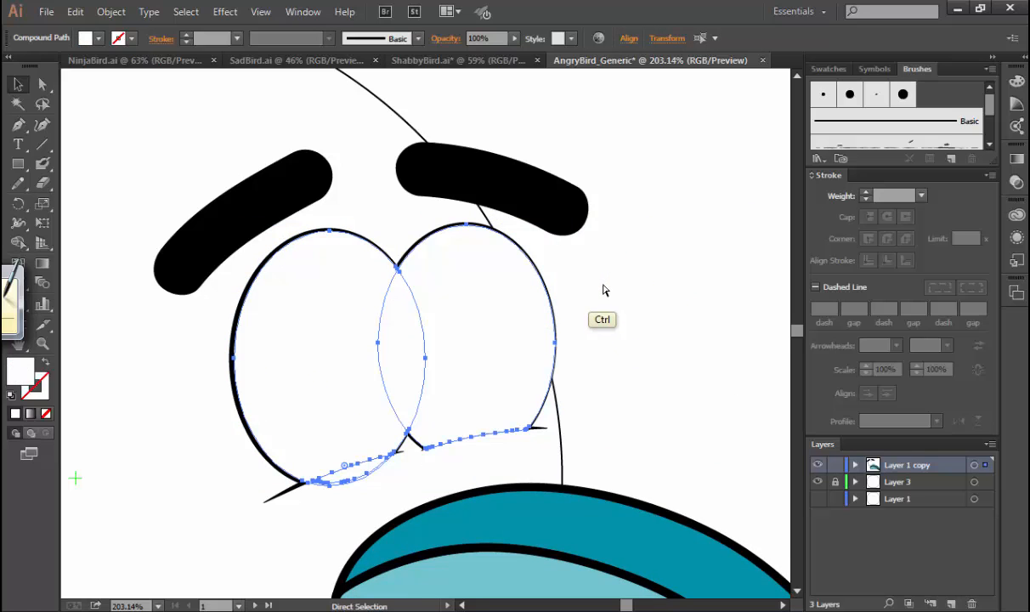
key(ctrl+z)
key(ctrl+z)
key(ctrl+z)
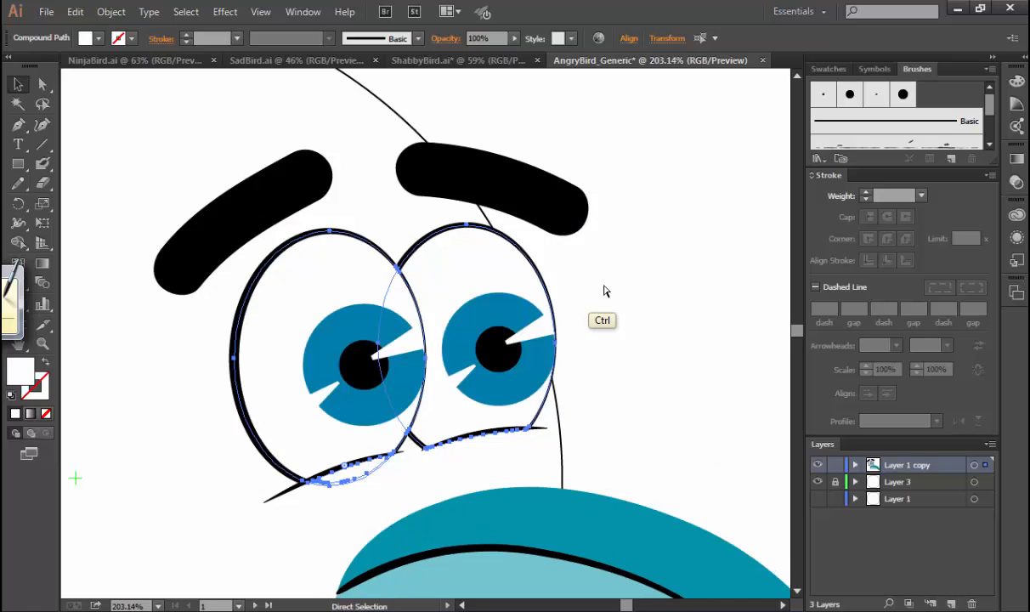
click(616, 287)
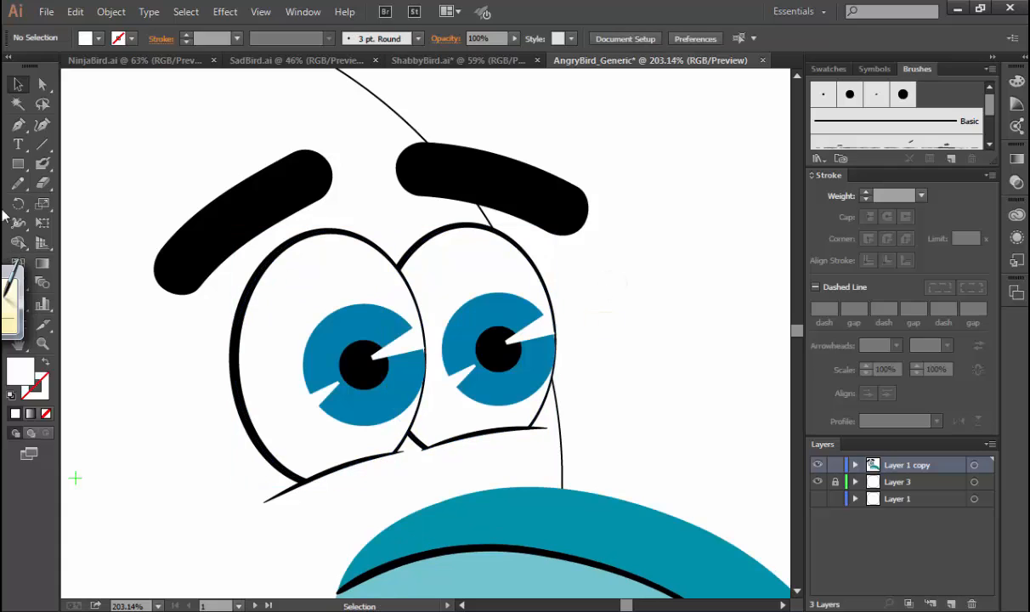
Draw a closed eyelid shape over the upper part of the left eye with the Pen tool, following its outline.
click(18, 124)
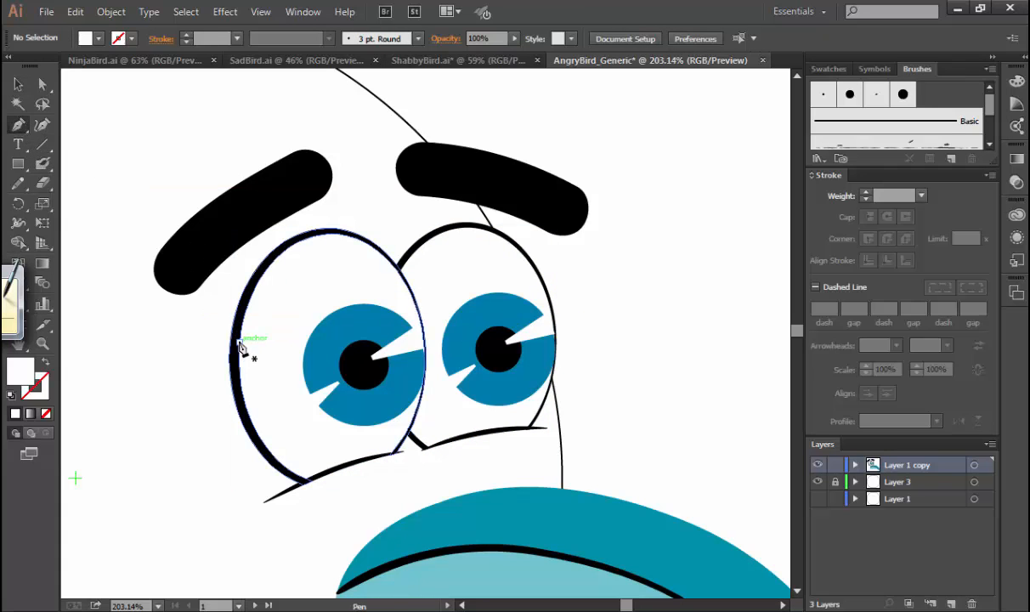
drag(241, 344, 262, 324)
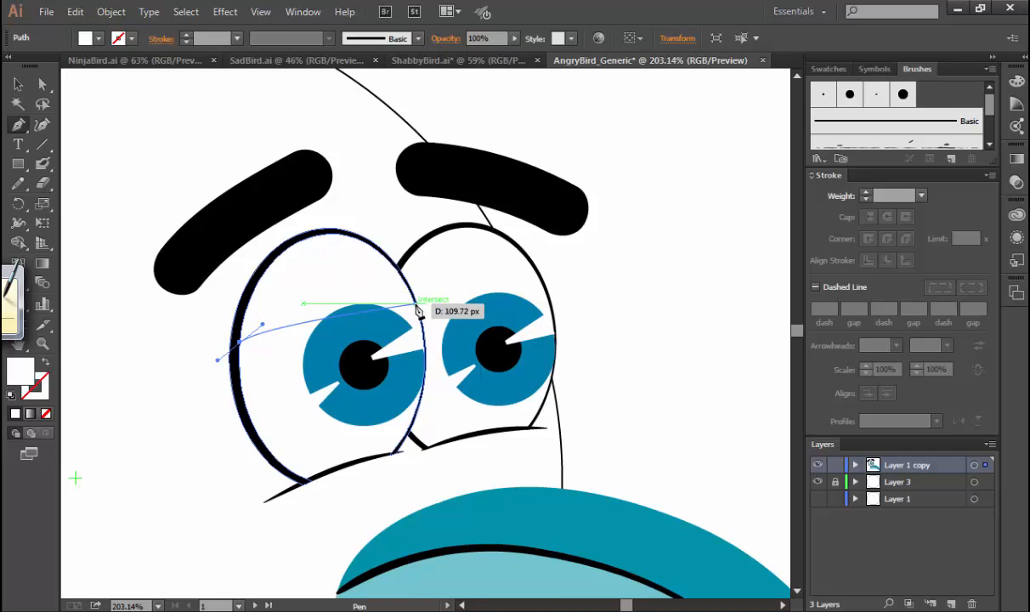
drag(416, 304, 499, 331)
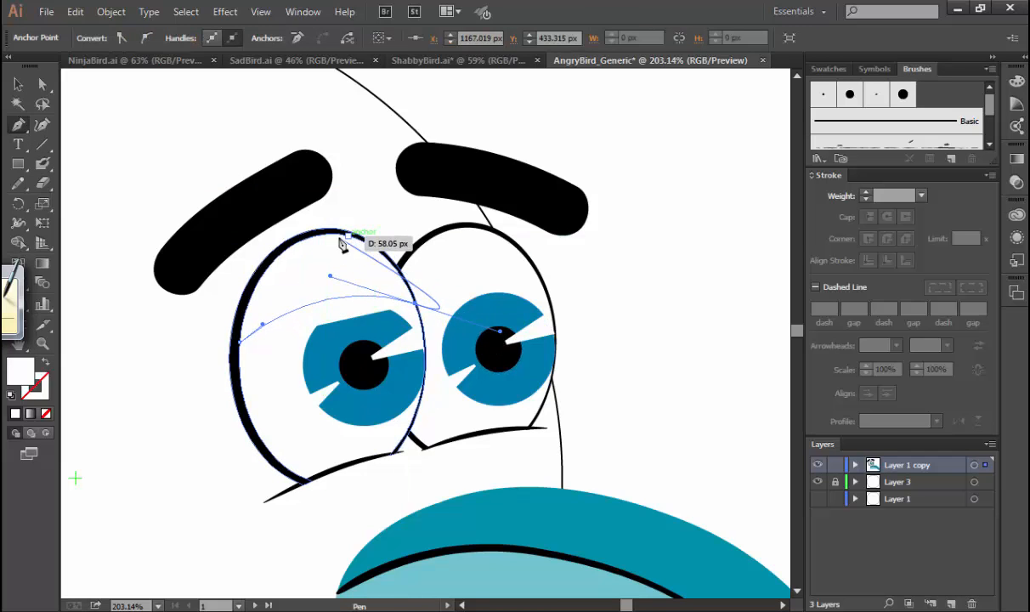
key(alt)
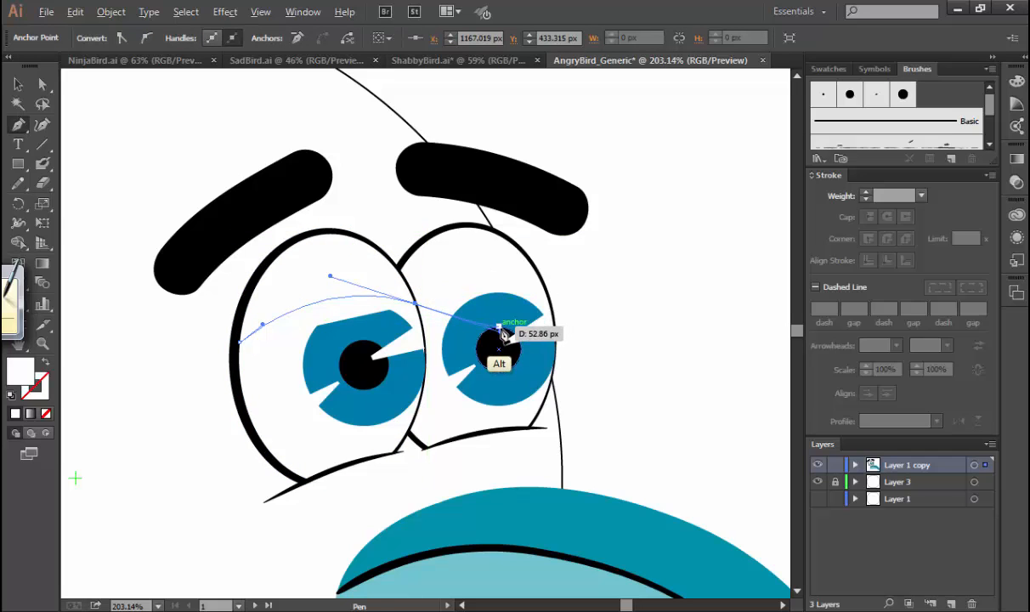
drag(501, 328, 397, 273)
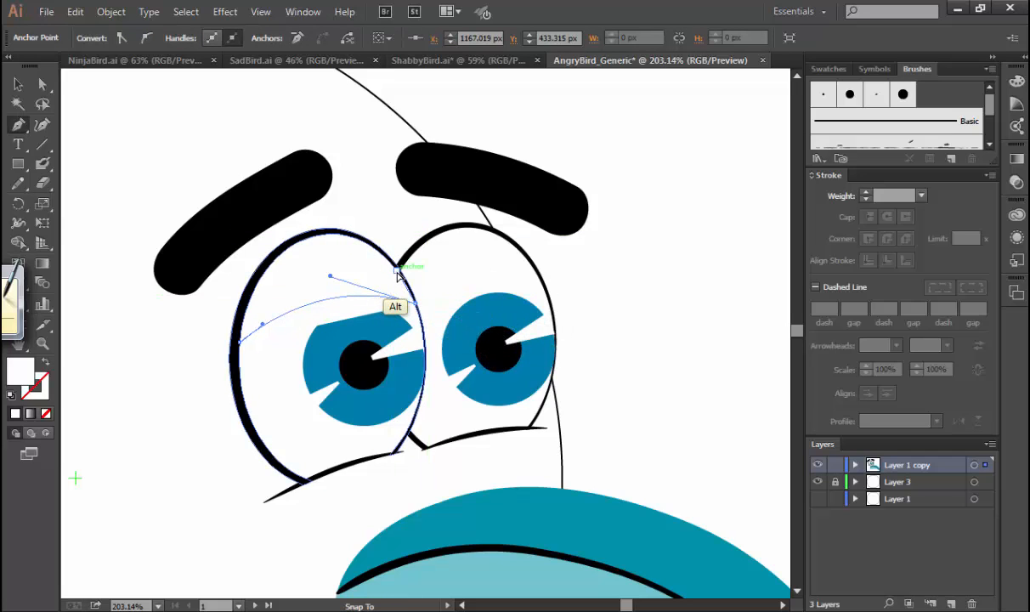
drag(325, 231, 274, 234)
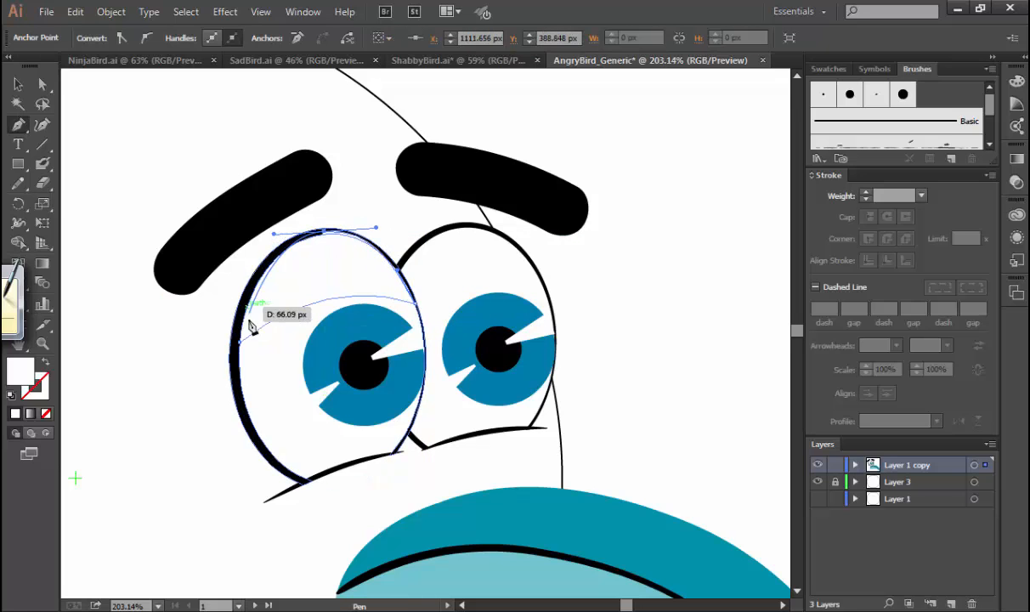
drag(241, 347, 278, 303)
key(v)
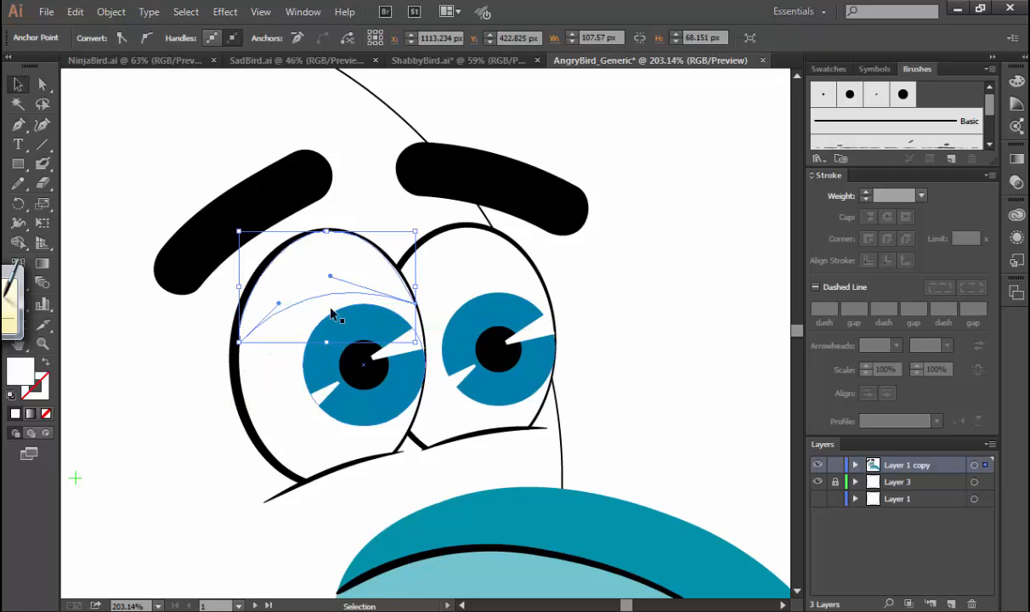
Fill the left eyelid shape with teal 42A3AD.
double_click(13, 371)
click(724, 259)
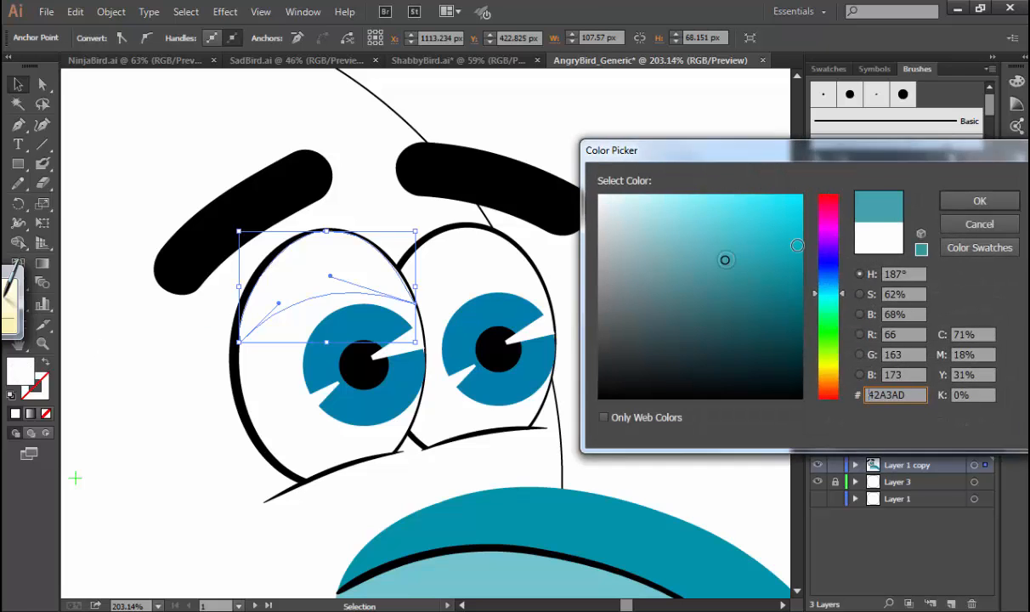
click(982, 202)
Adjust the curve handle at the left eyelid's right corner so its edge fills the gap along the eye outline.
key(a)
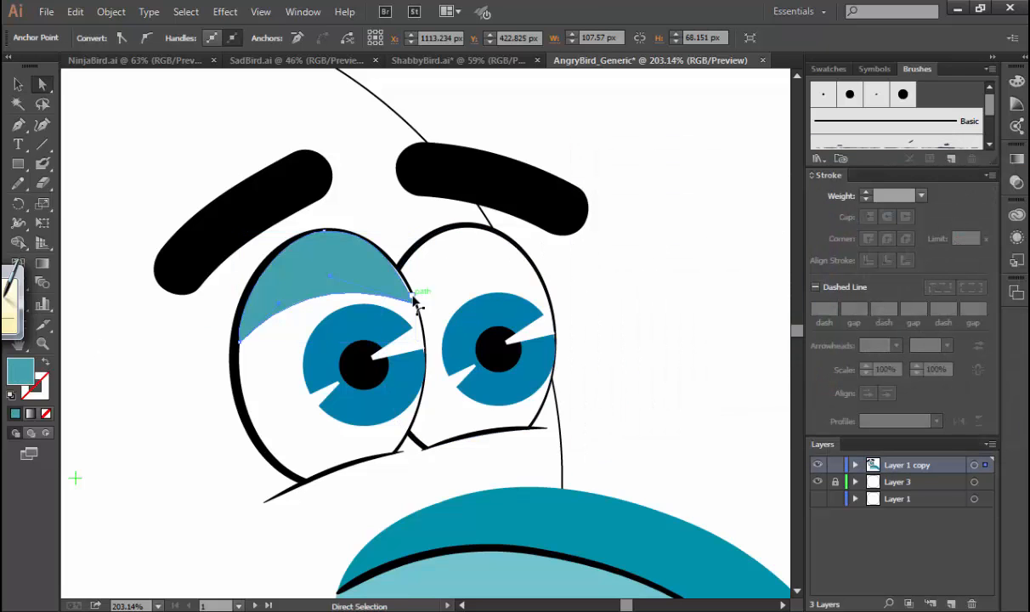
key(ctrl+space)
drag(336, 242, 485, 308)
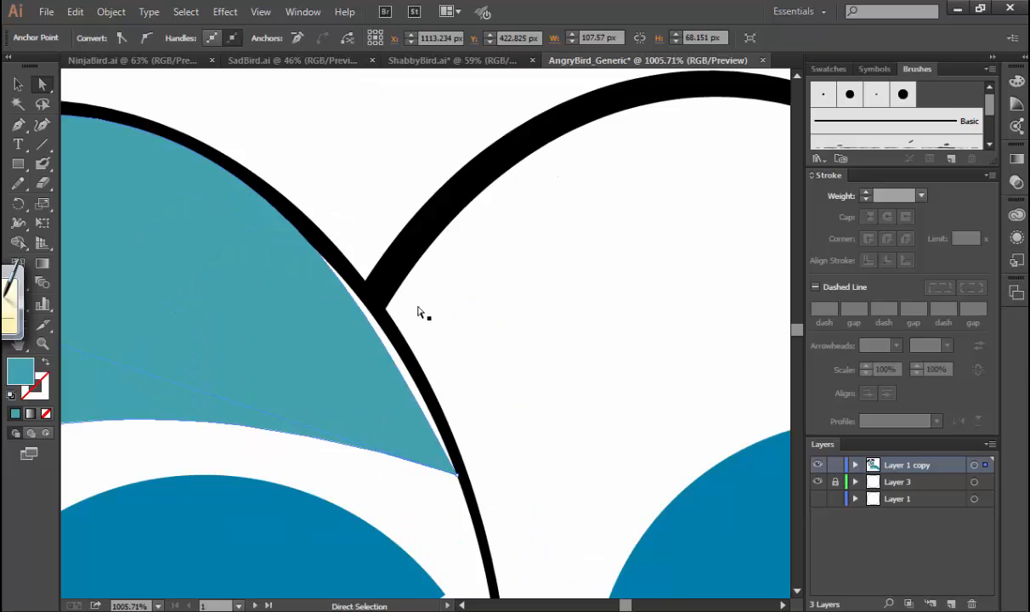
click(450, 470)
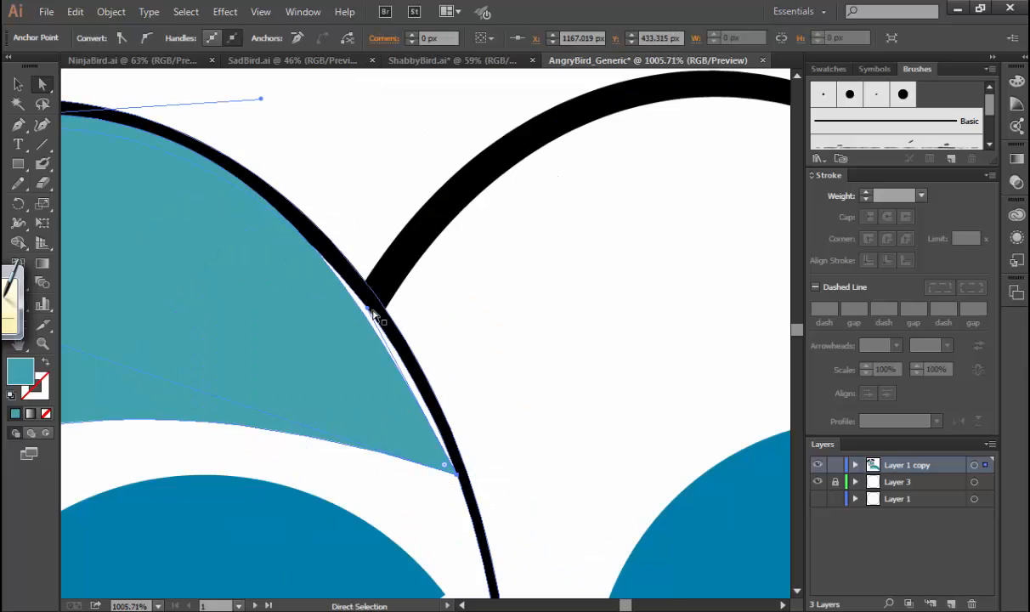
mouse_move(395, 312)
mouse_down()
mouse_move(418, 336)
mouse_move(415, 328)
mouse_up()
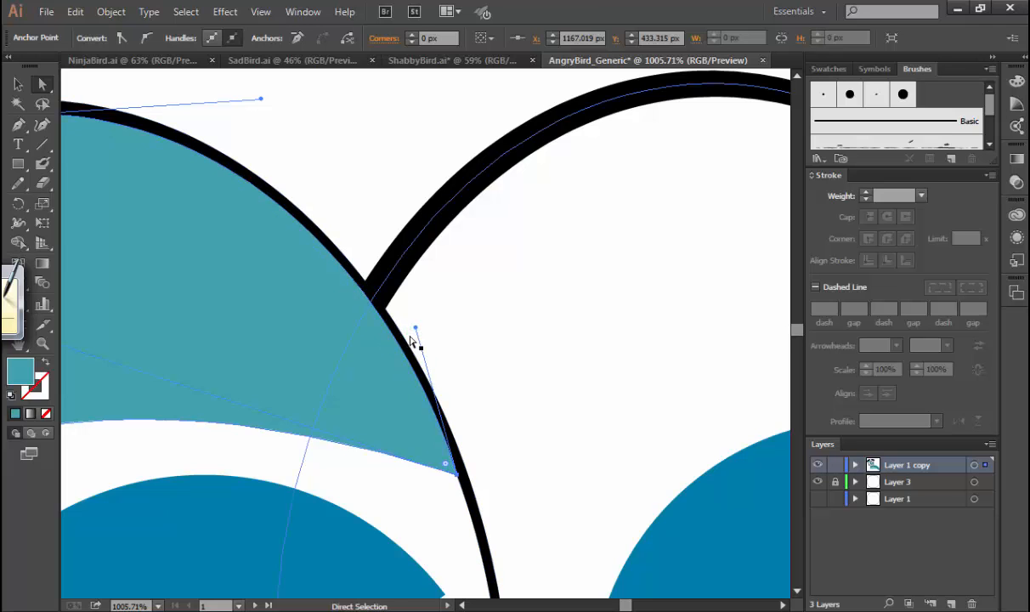
scroll(412, 342, down, 5)
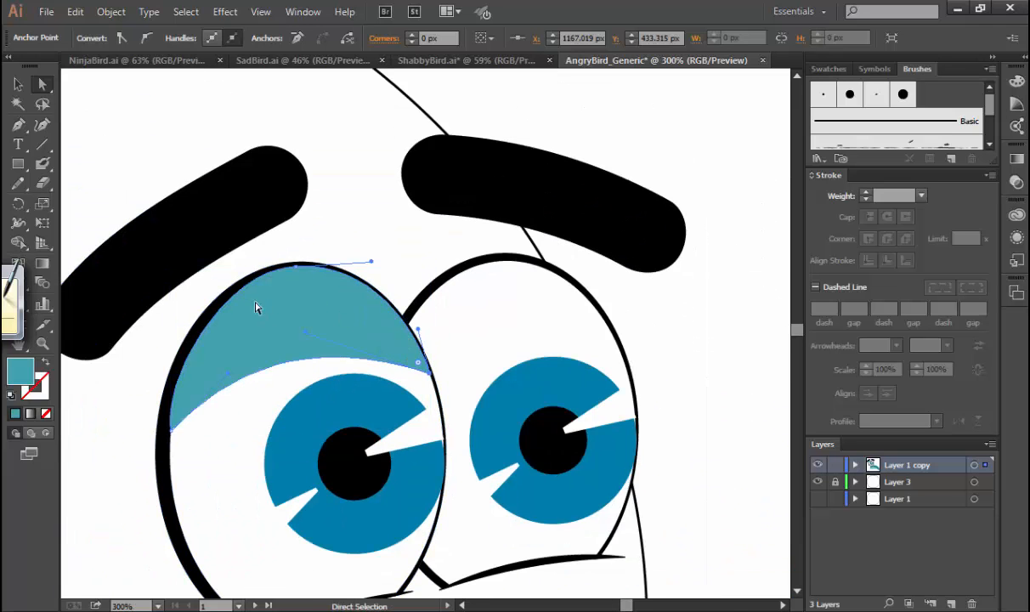
Send the left eyelid backward until it sits behind the eye's black outline, and clear the selection.
click(254, 313)
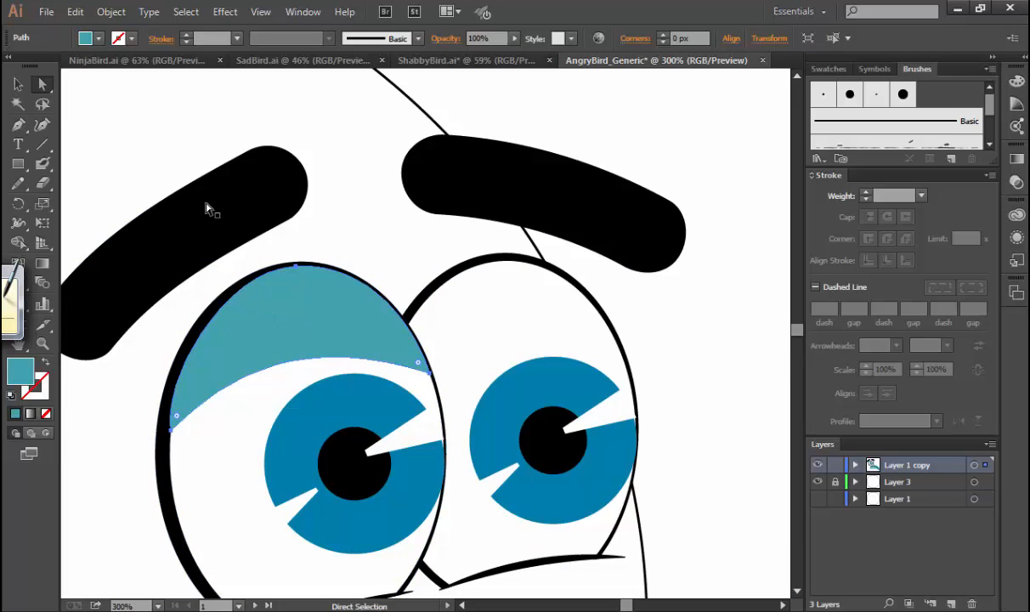
click(112, 12)
mouse_move(176, 54)
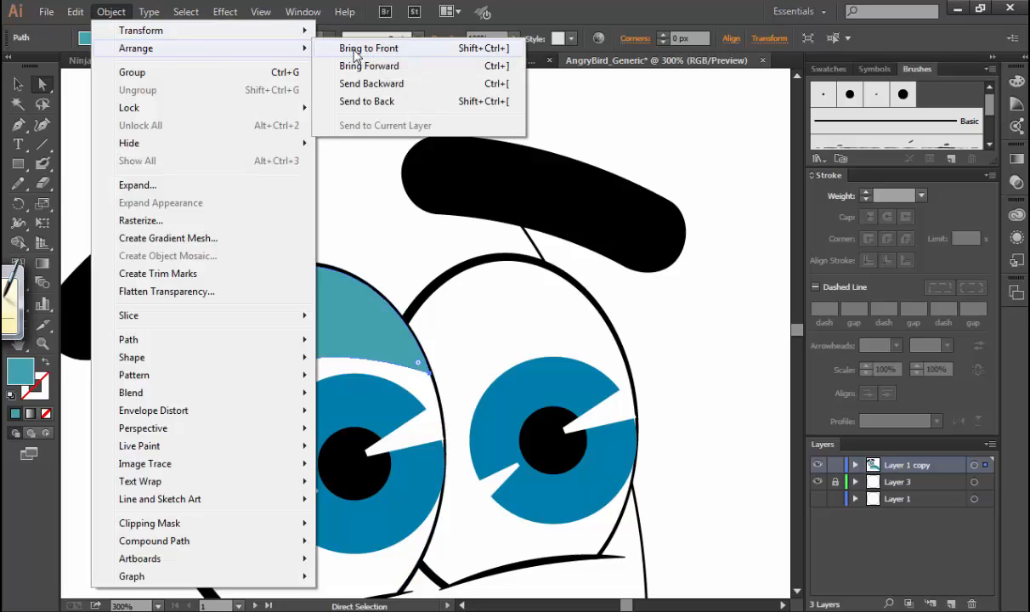
click(348, 84)
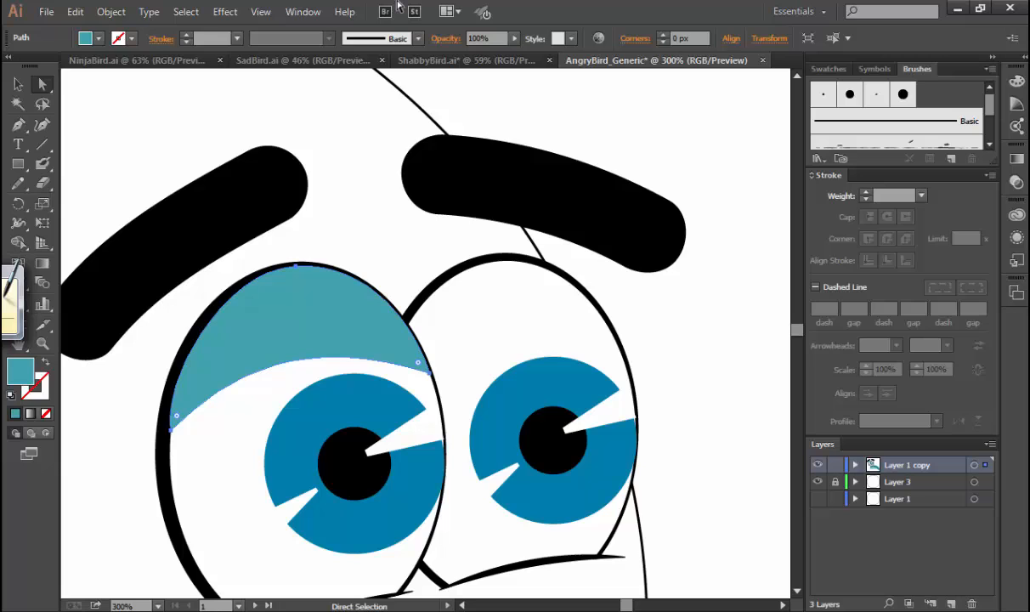
key(v)
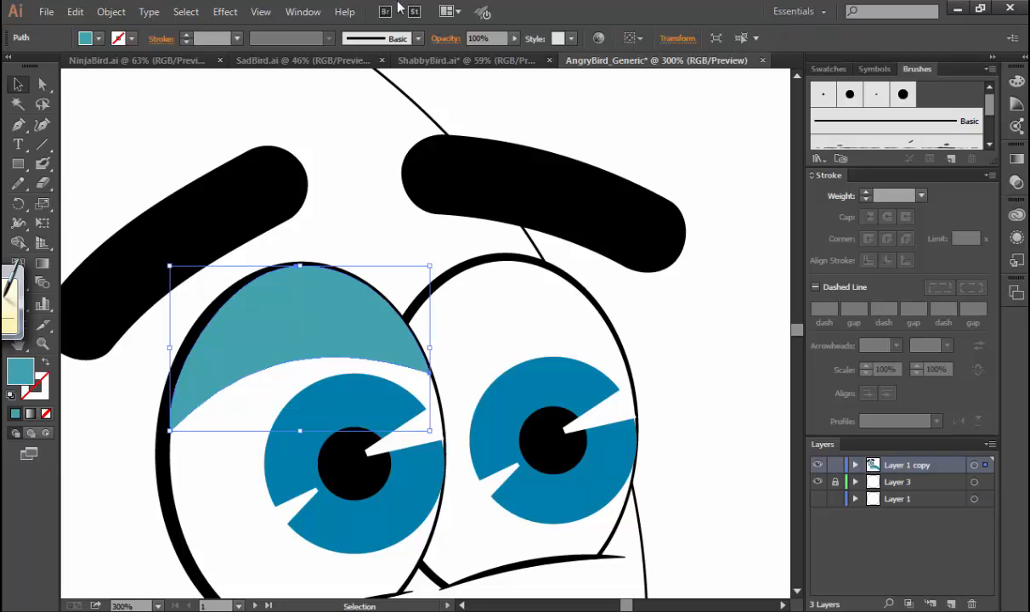
key(ctrl+bracketleft)
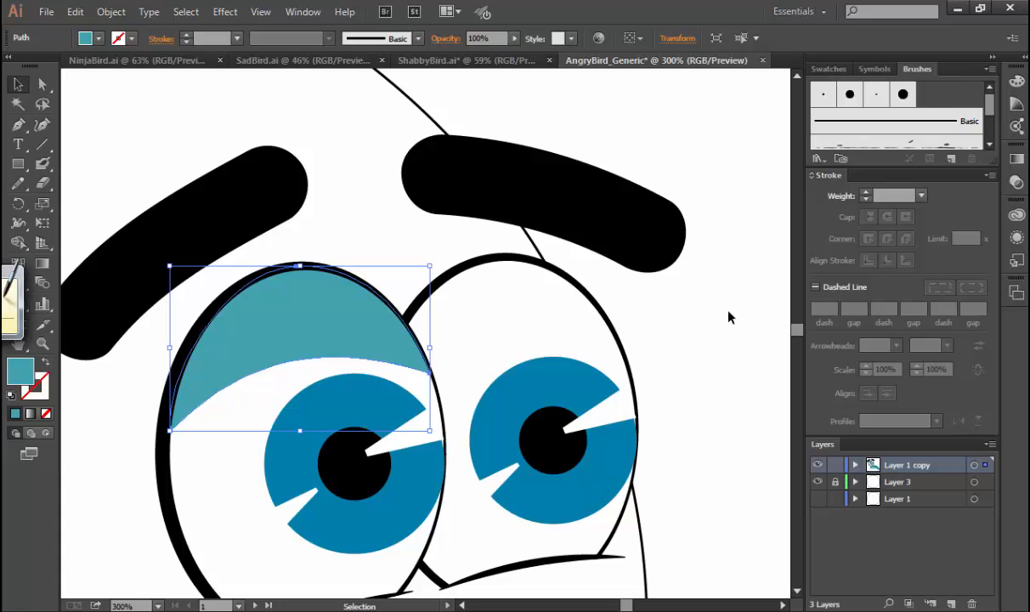
click(716, 344)
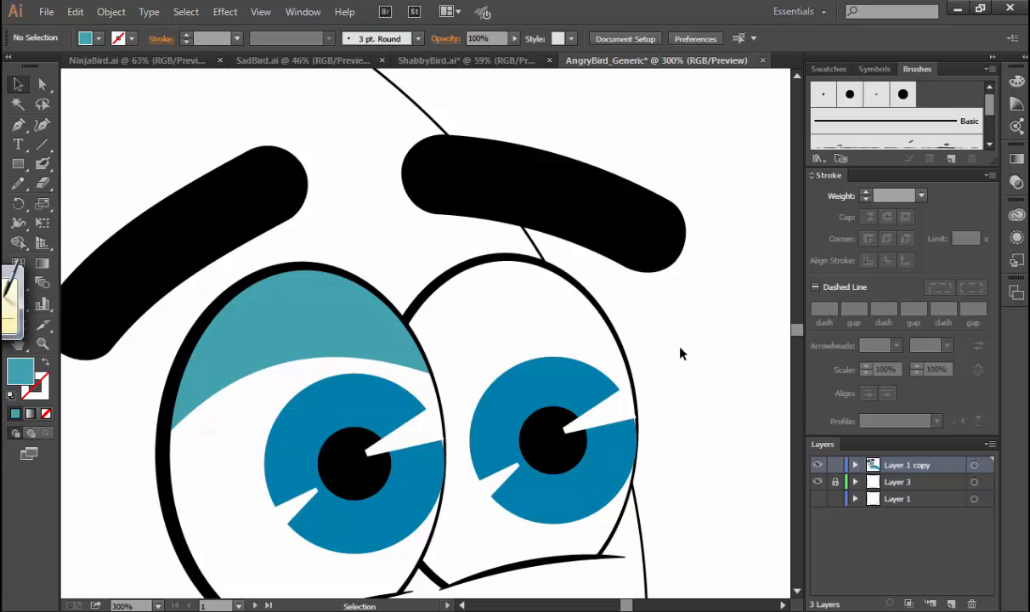
Duplicate the left eyelid onto the right eye and nudge the copy into line with that eye's upper edge.
click(281, 337)
drag(312, 342, 460, 353)
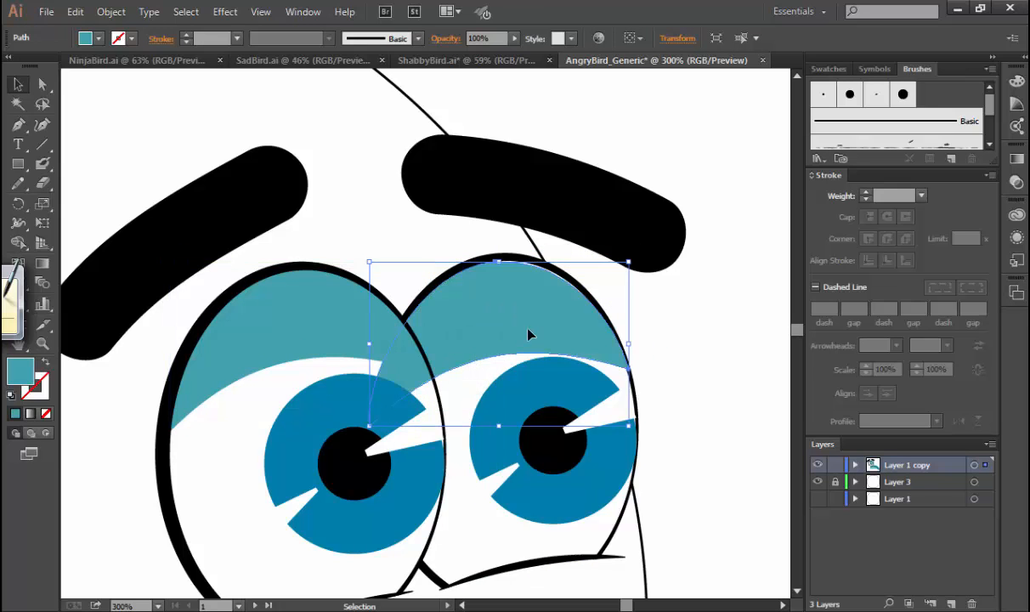
key(a)
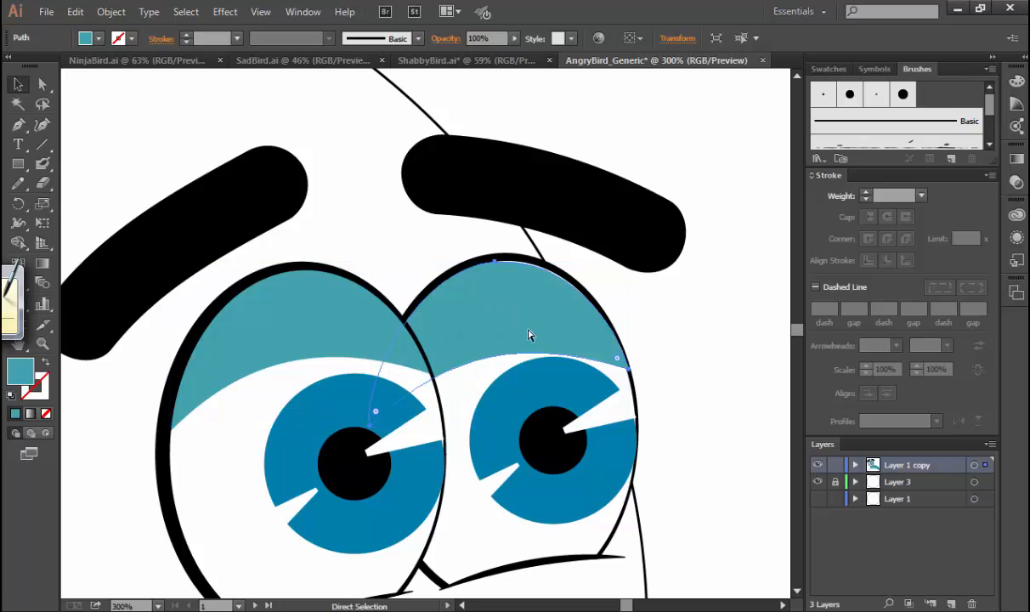
key(v)
key(Up)
key(Left)
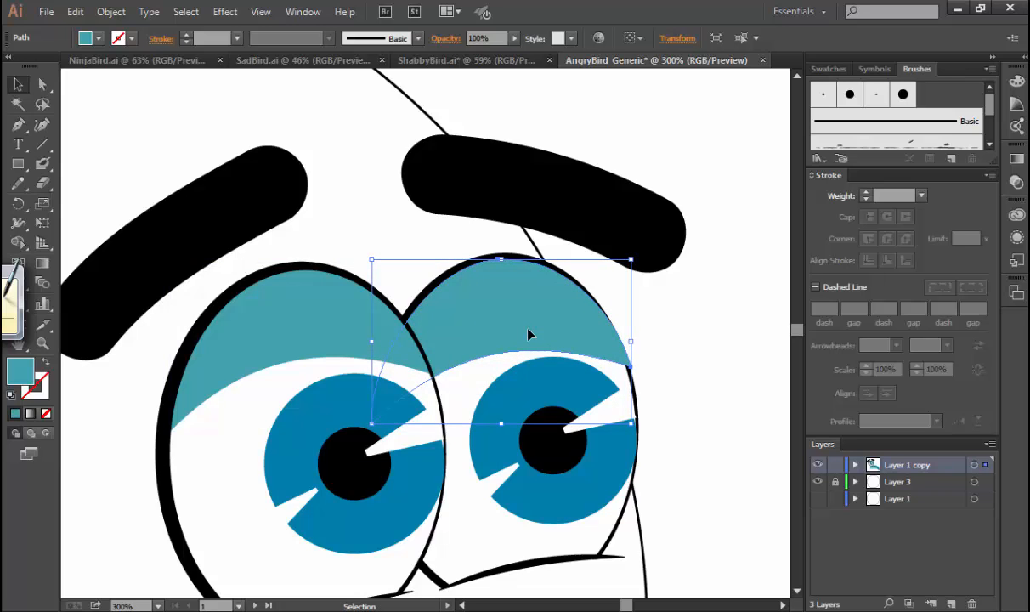
Send the copied eyelid backward behind the right eye's black outline.
scroll(528, 329, up, 1)
key(super)
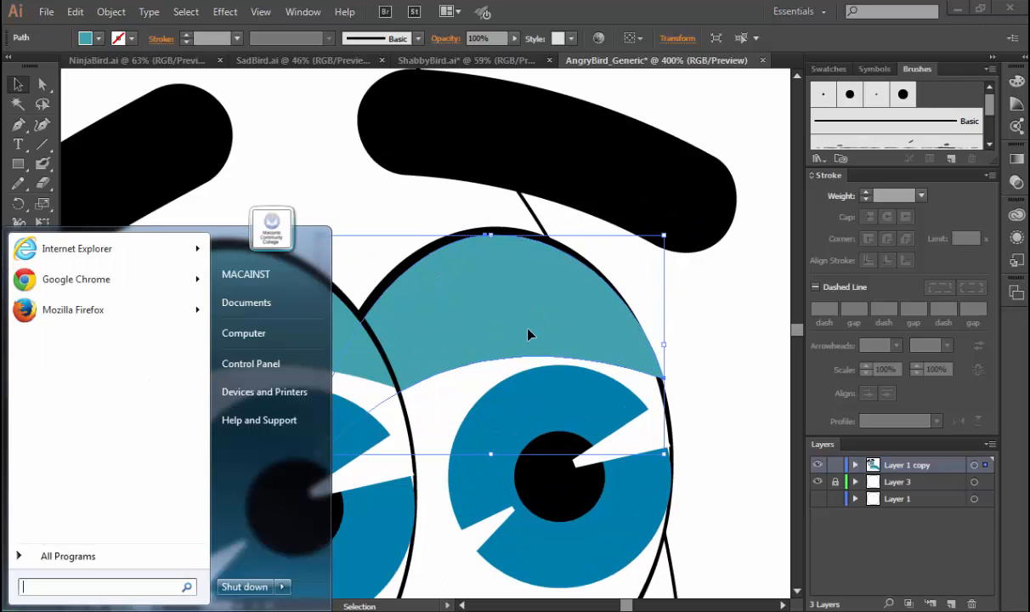
key(Escape)
key(alt+Tab)
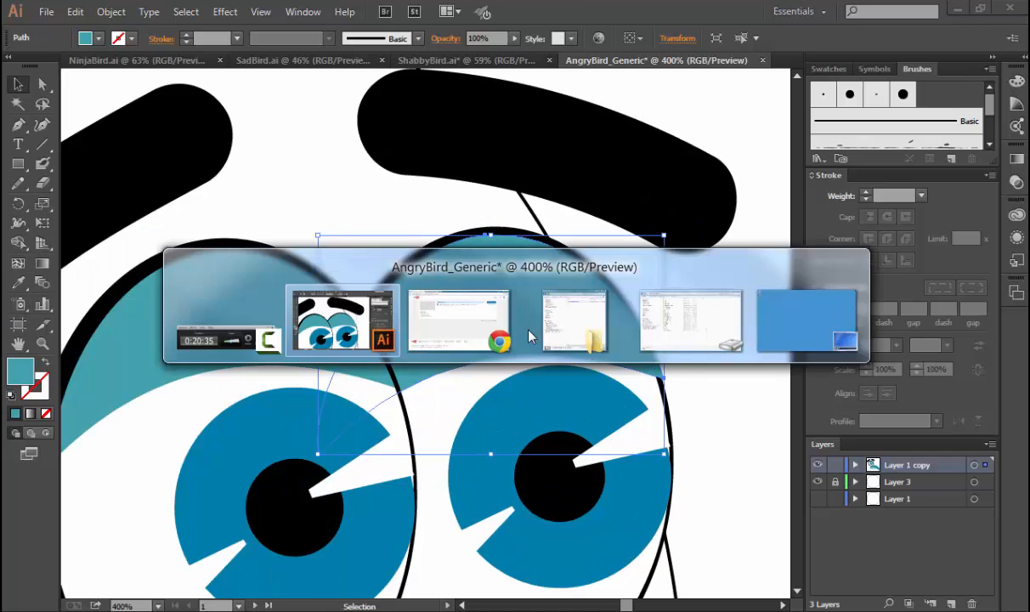
key(a)
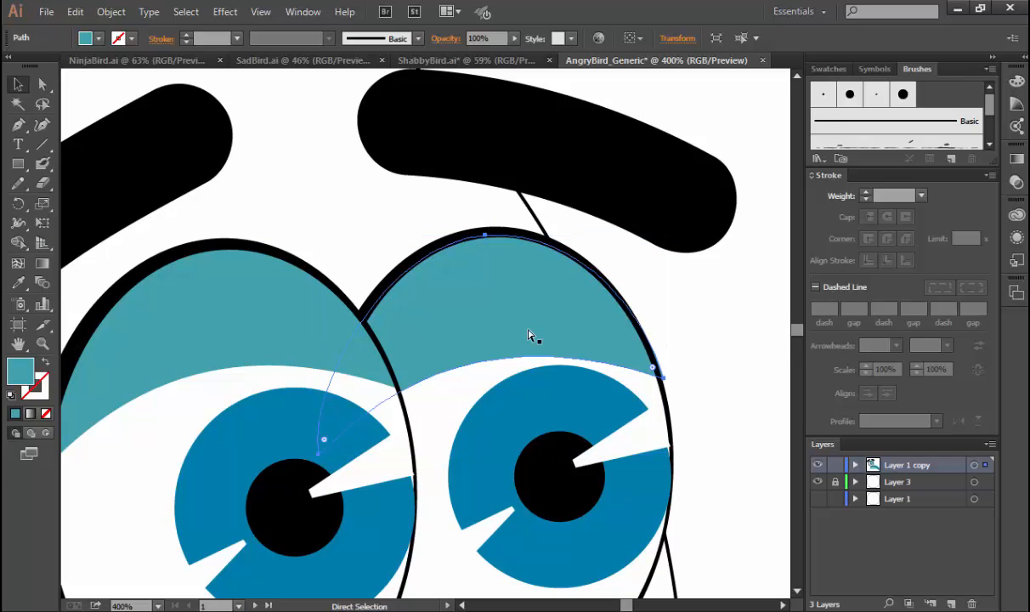
key(v)
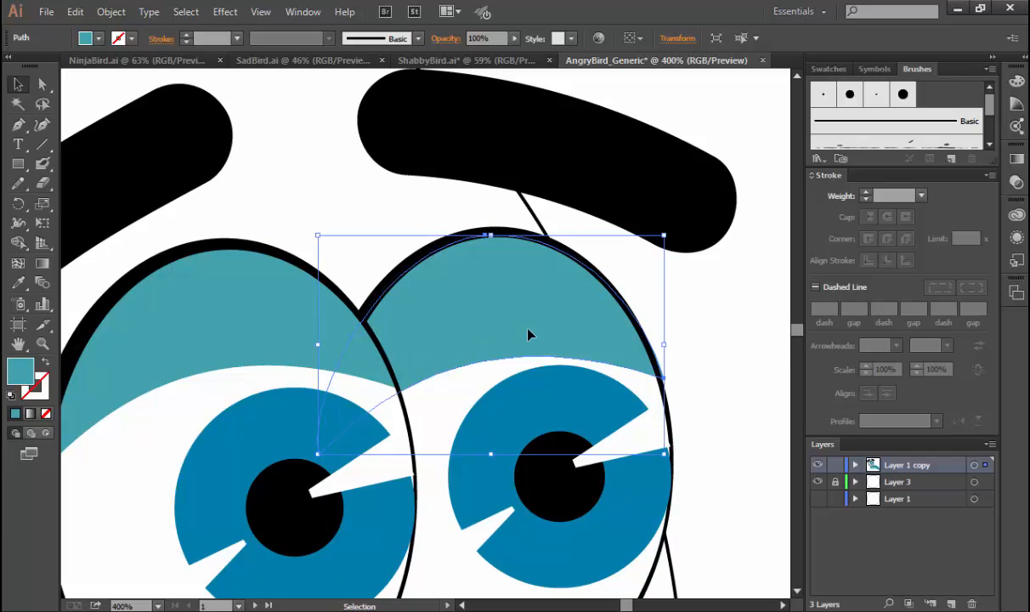
Unlock Layer 3 and fill the body circle with the upper beak's teal, sampled with the Eyedropper while keeping the circle's stroke.
key(ctrl+0)
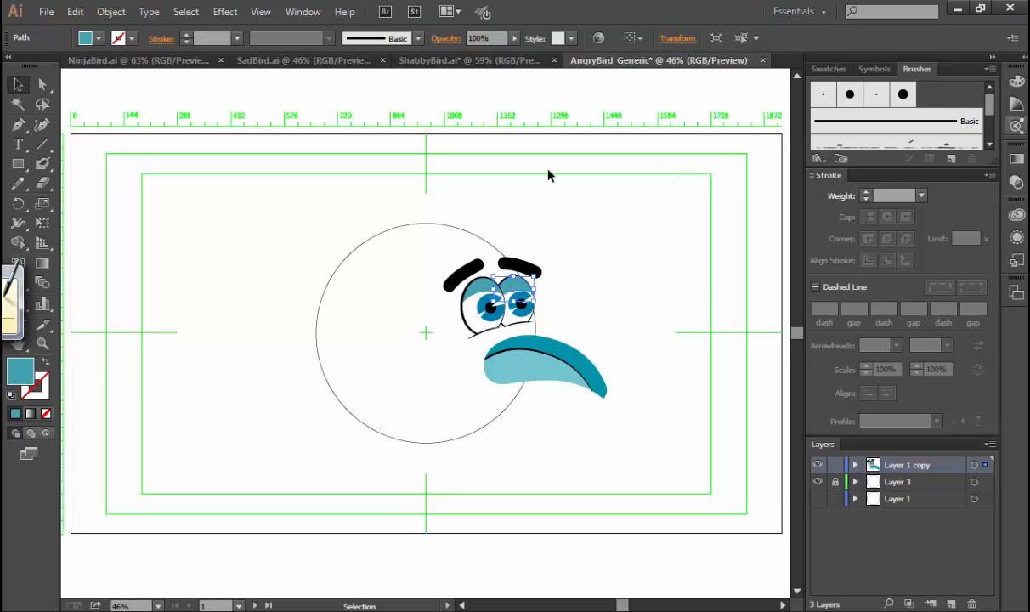
click(582, 246)
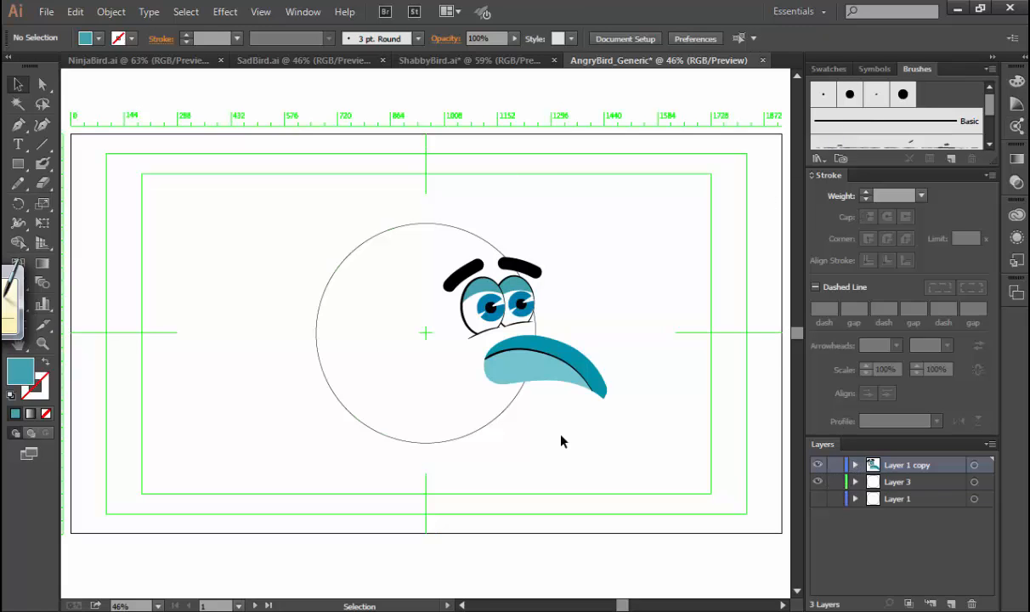
click(340, 278)
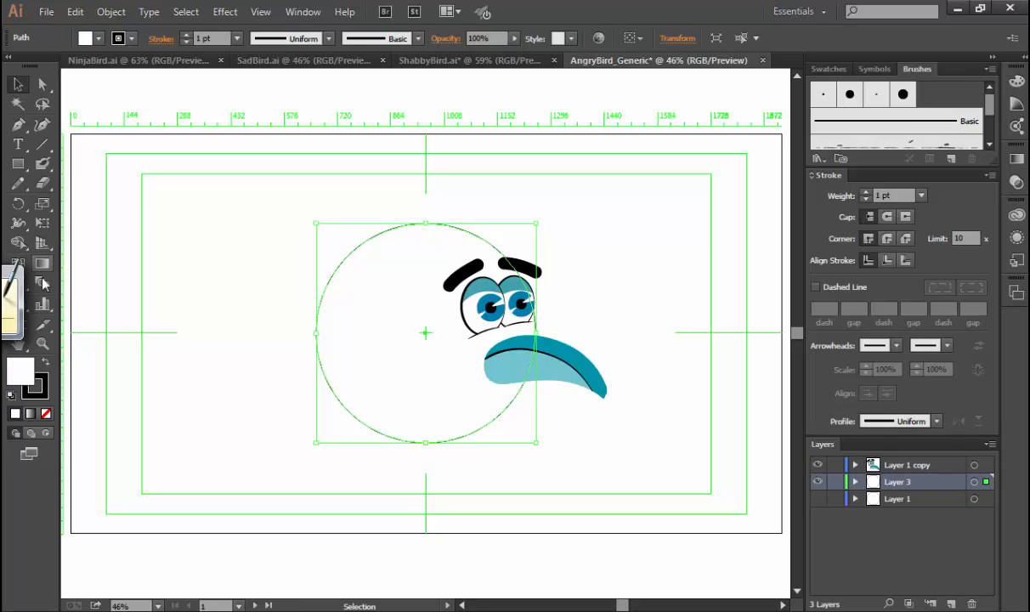
double_click(21, 366)
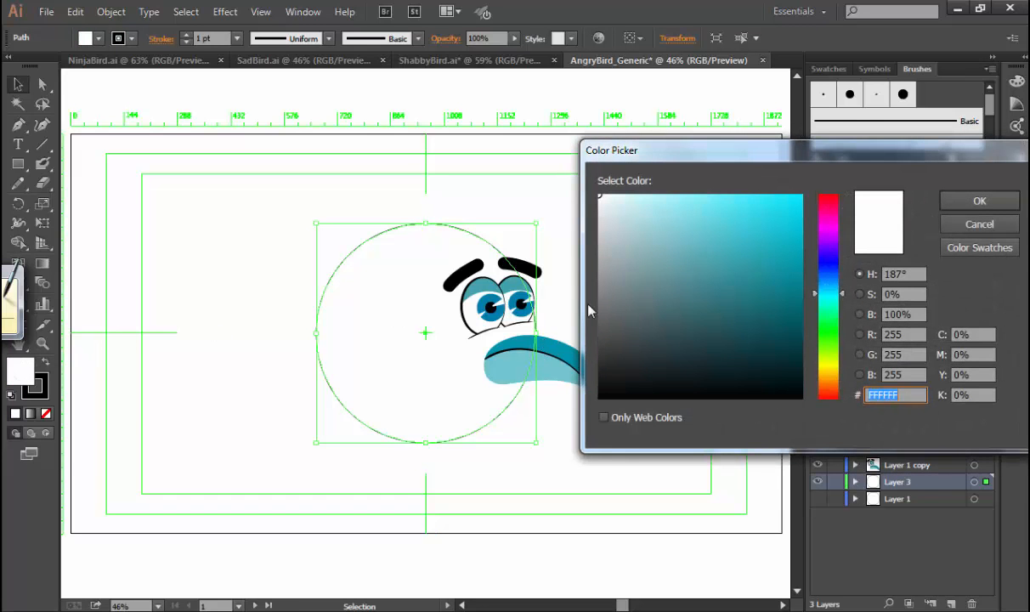
click(979, 224)
key(i)
click(563, 345)
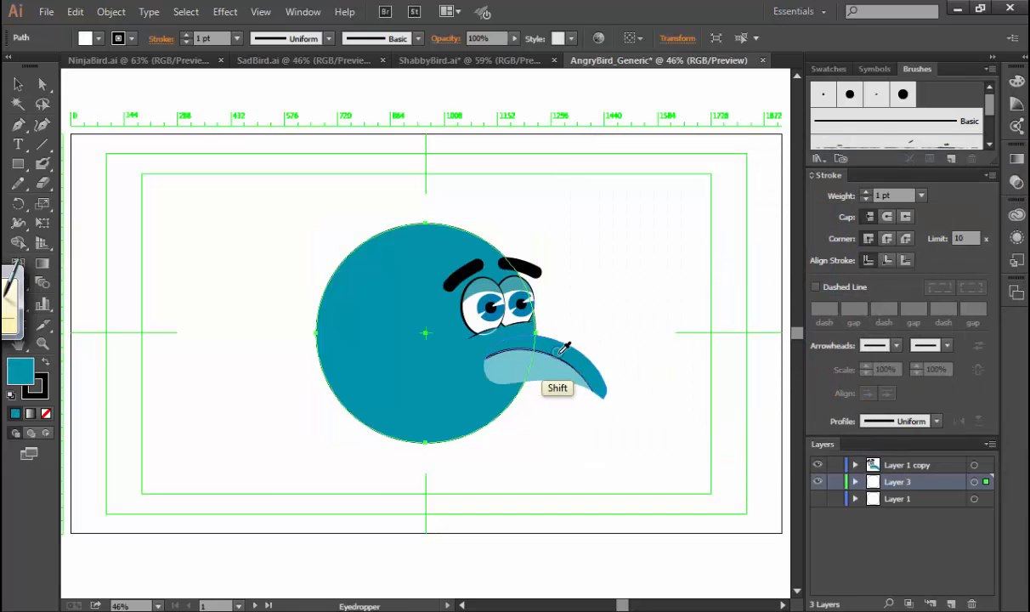
Lighten the body circle's fill to 47% saturation and 88% brightness, keeping its 187° hue.
key(v)
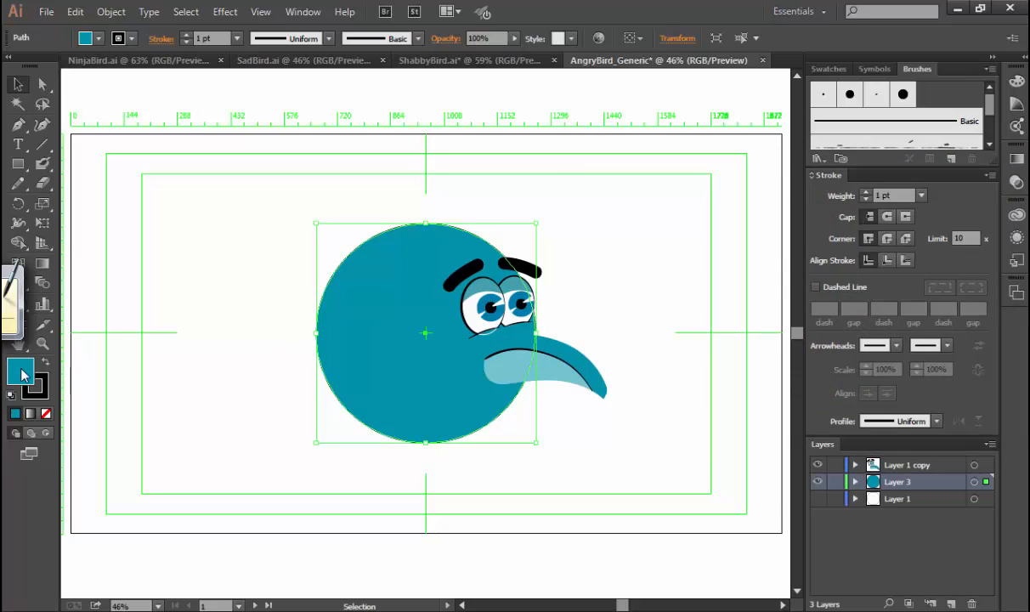
double_click(23, 375)
click(868, 293)
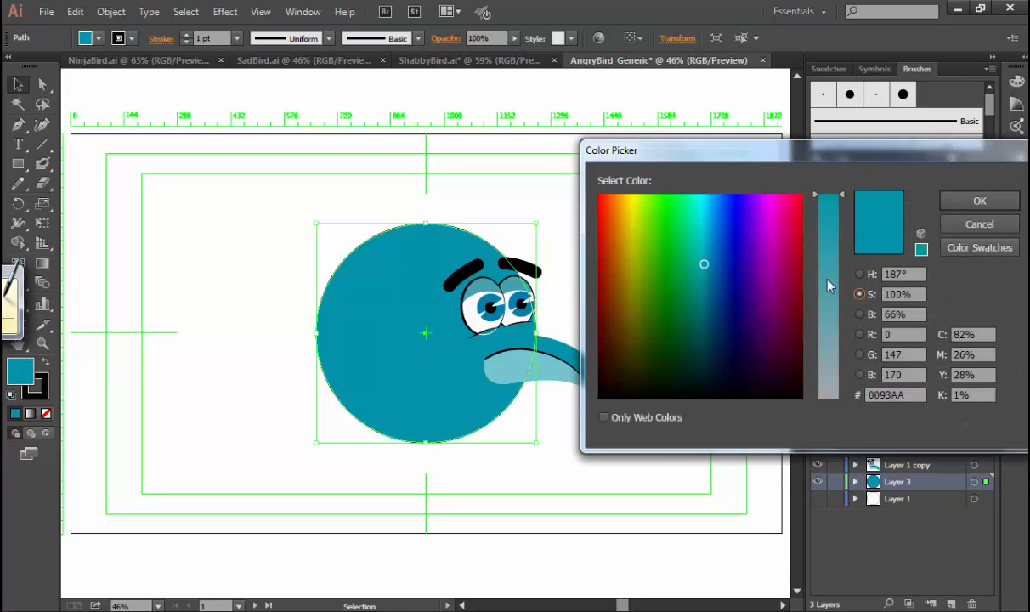
click(821, 289)
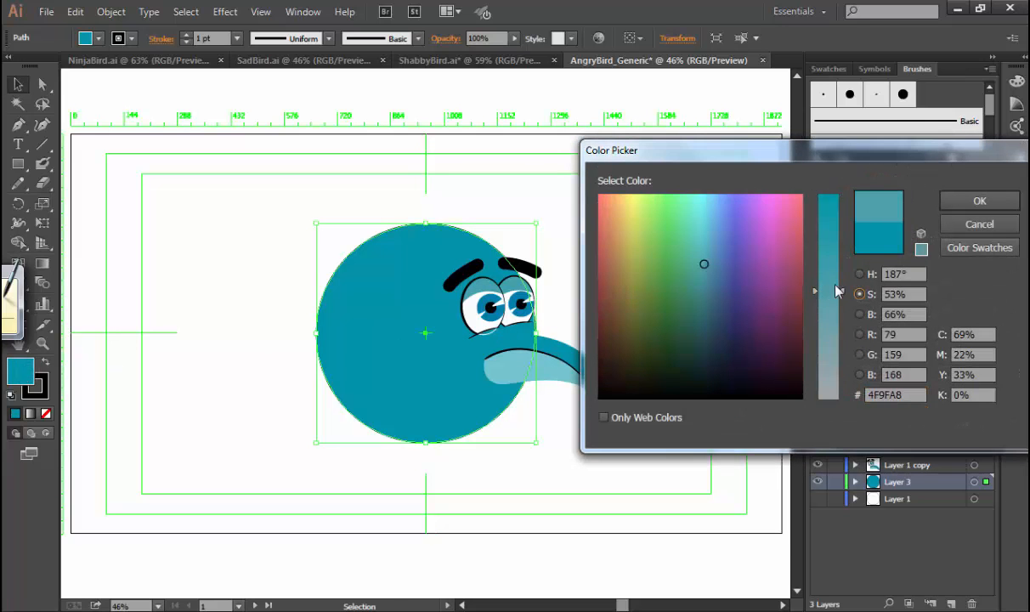
click(822, 294)
drag(822, 296, 827, 304)
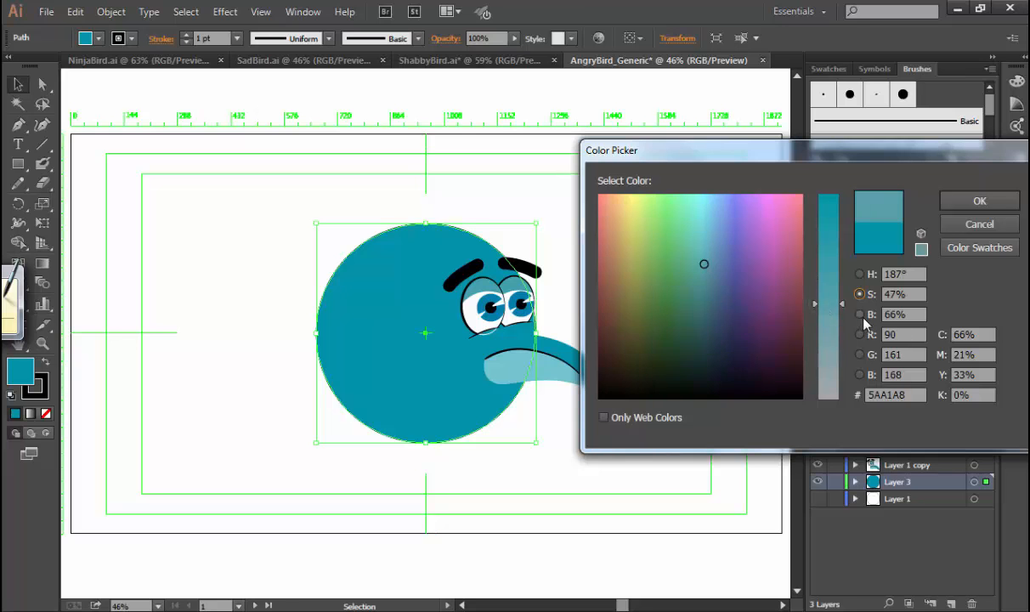
click(860, 315)
drag(828, 251, 835, 202)
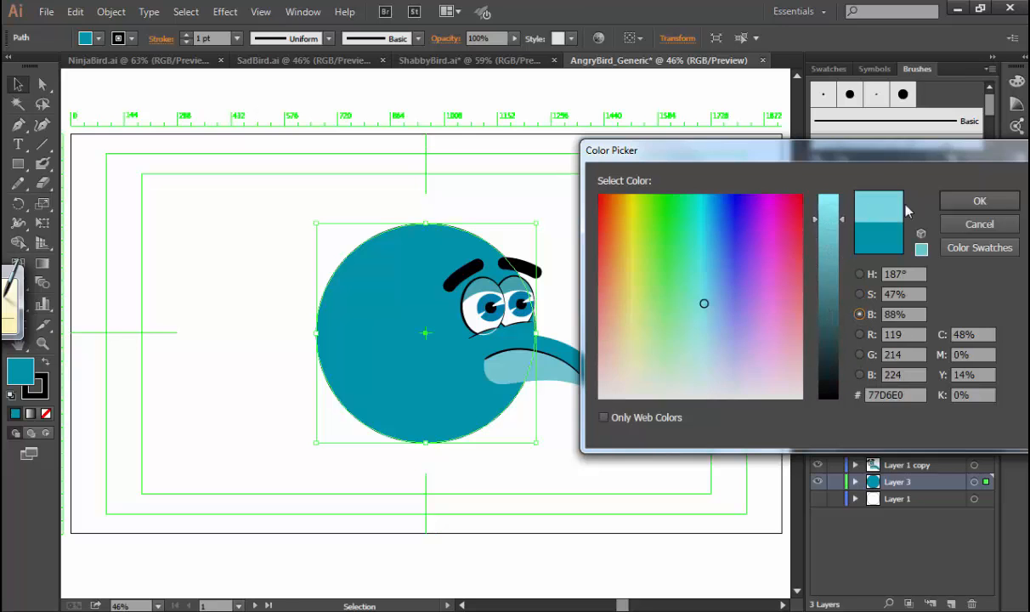
click(944, 202)
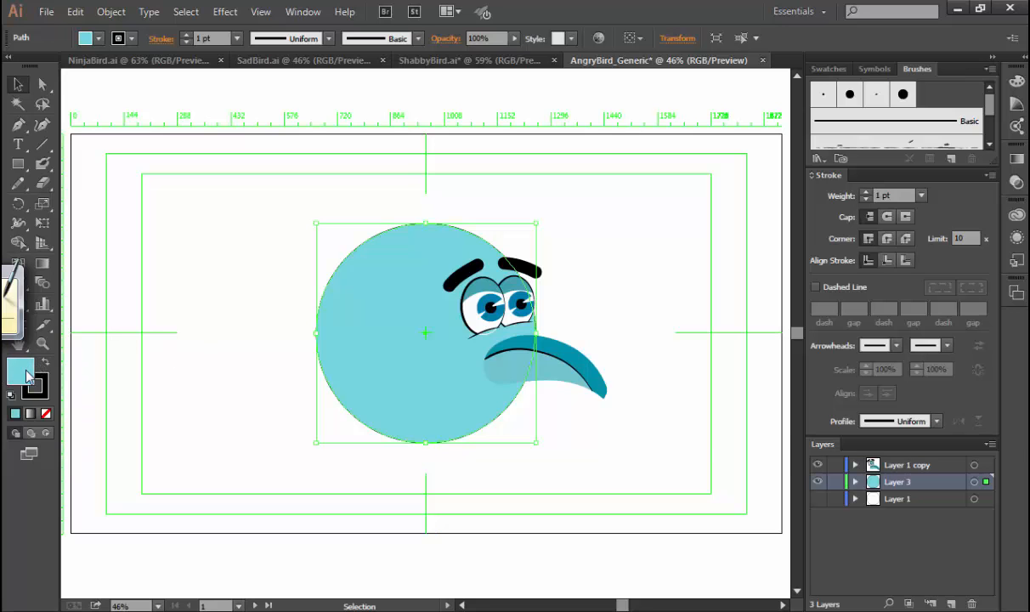
Try a hue of 200° for the body circle's fill, and undo the change.
double_click(25, 374)
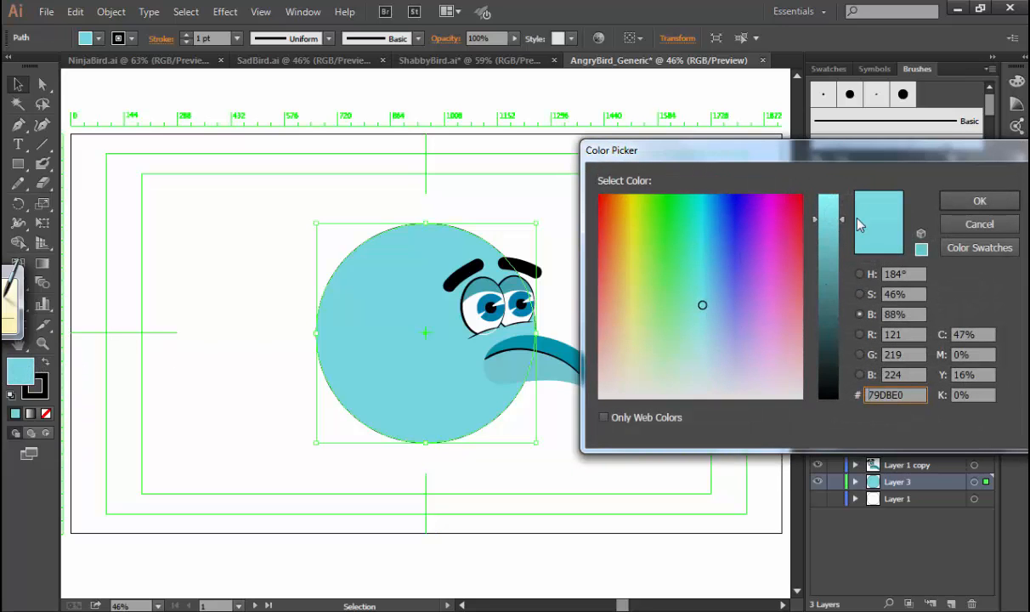
click(896, 272)
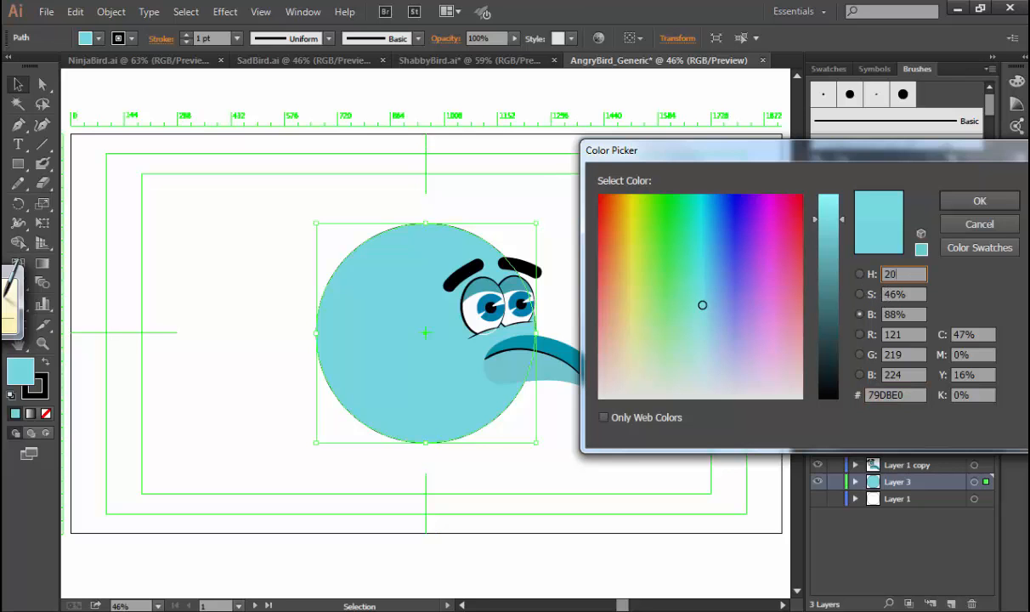
click(978, 201)
key(ctrl+z)
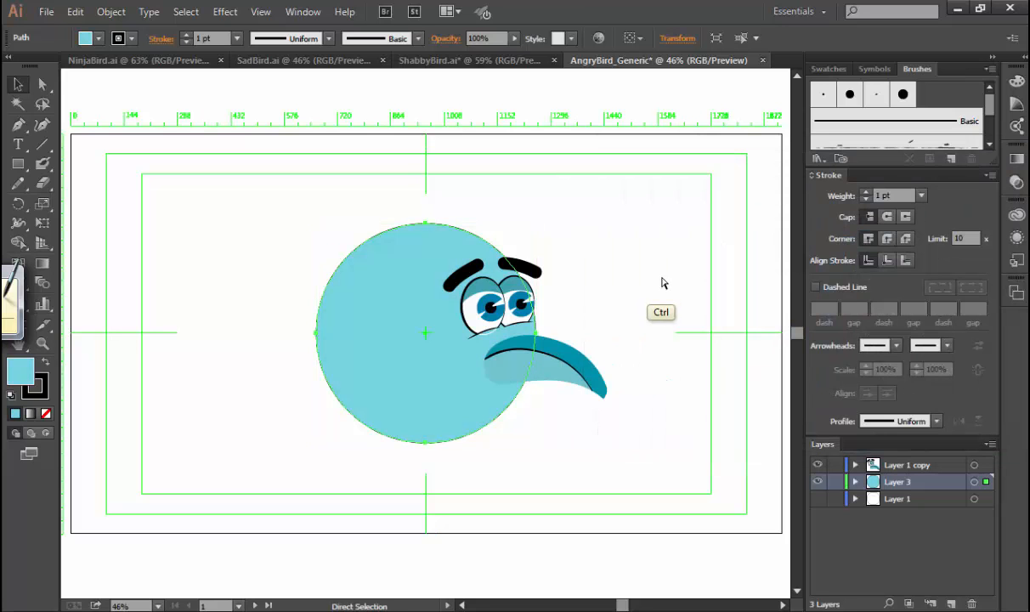
Desaturate the body circle's fill to 27% saturation, giving colour A2DADD, and clear the selection.
double_click(28, 376)
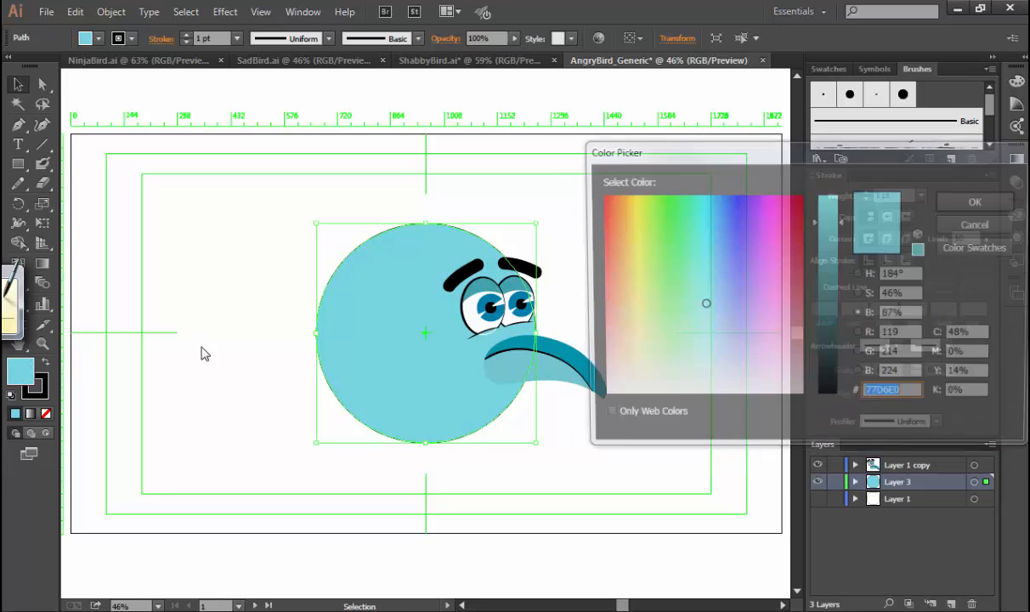
click(861, 294)
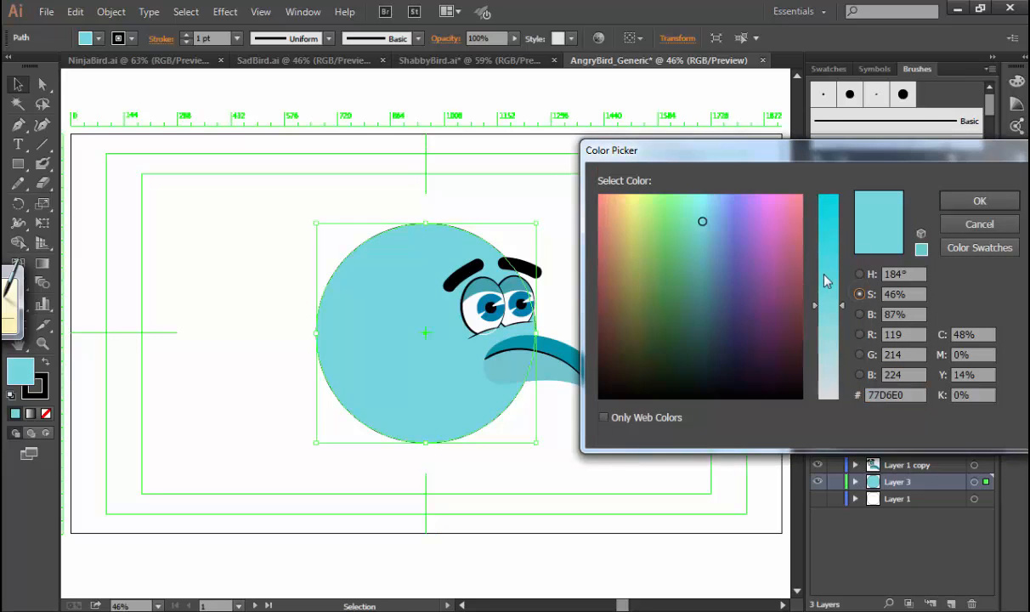
click(829, 342)
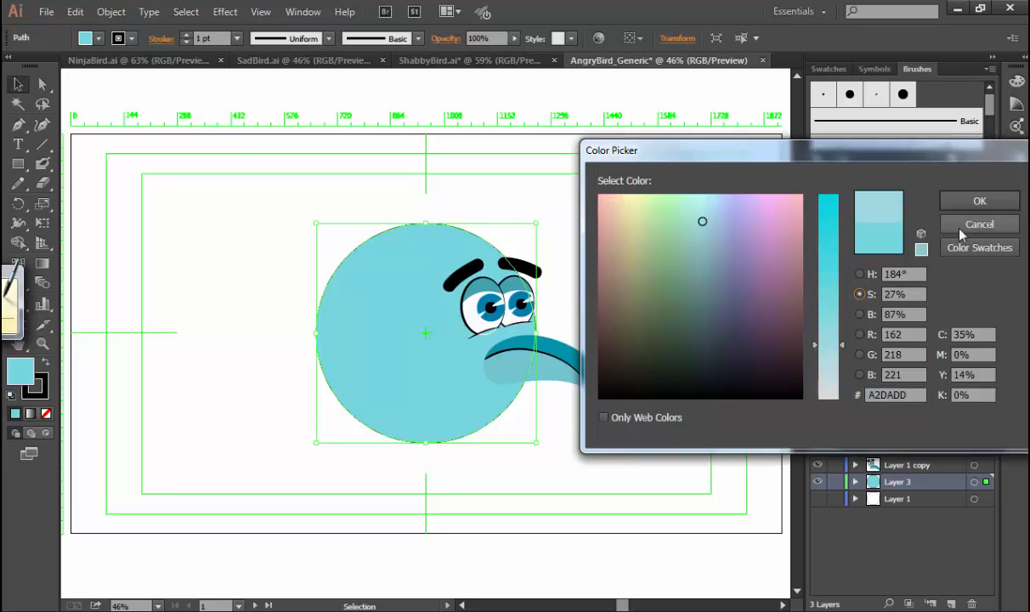
click(950, 201)
click(677, 306)
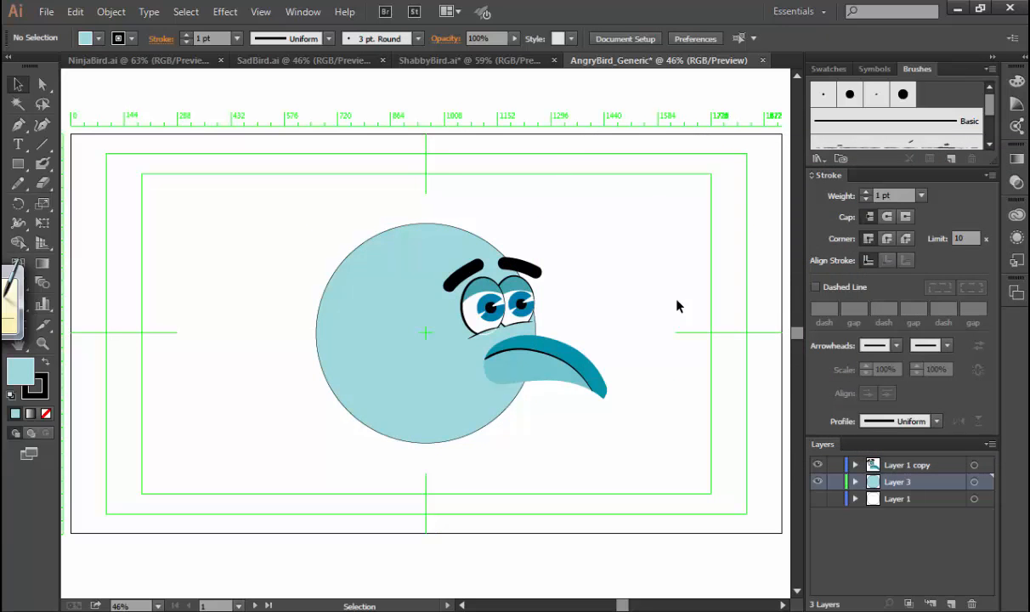
Thicken the left side of the body circle's outline to about 16.4 pt with the Width tool, tapering around the circle.
click(340, 297)
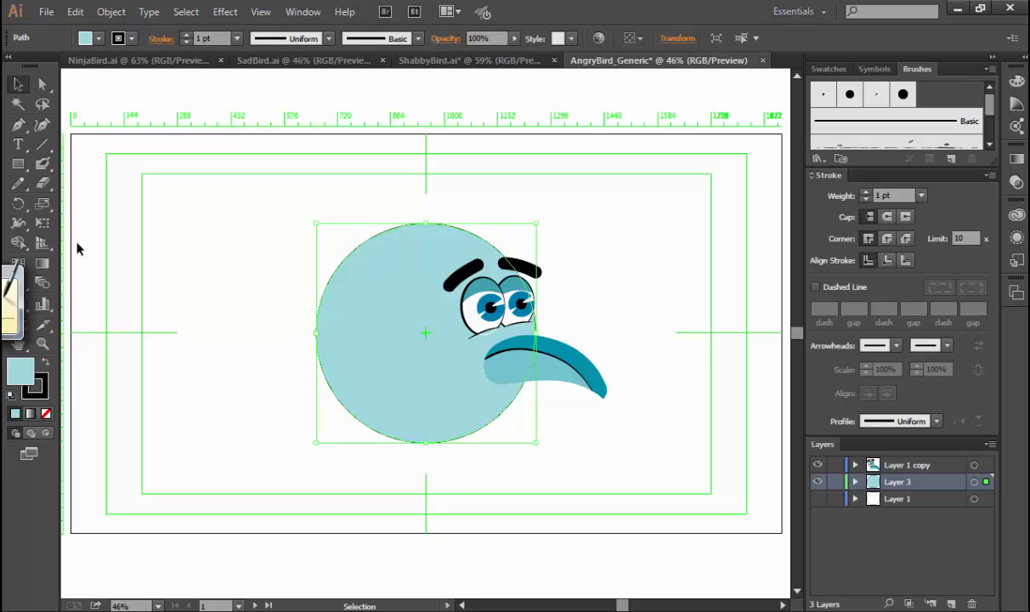
click(19, 223)
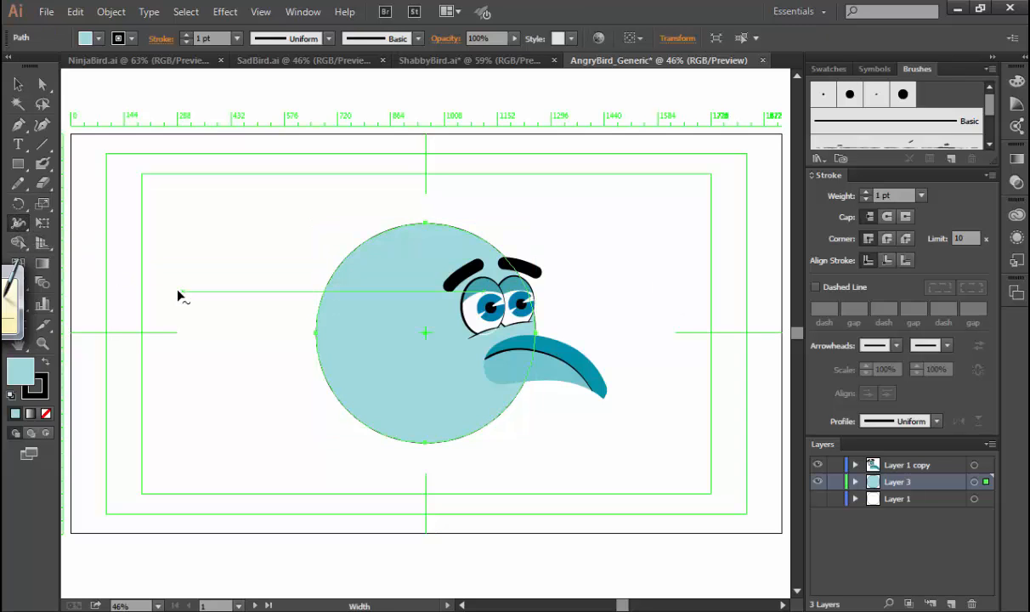
right_click(318, 335)
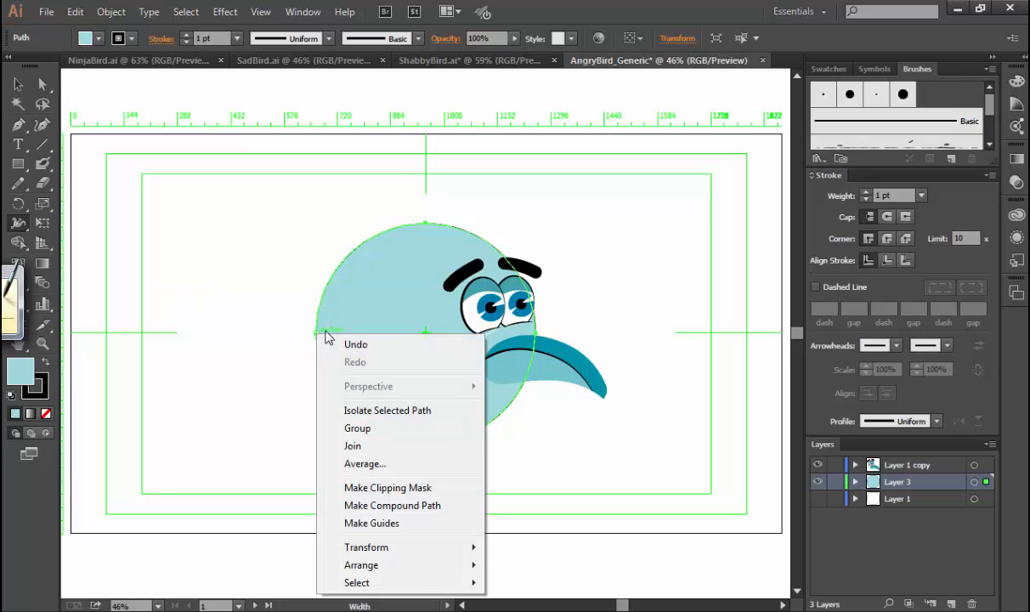
click(309, 323)
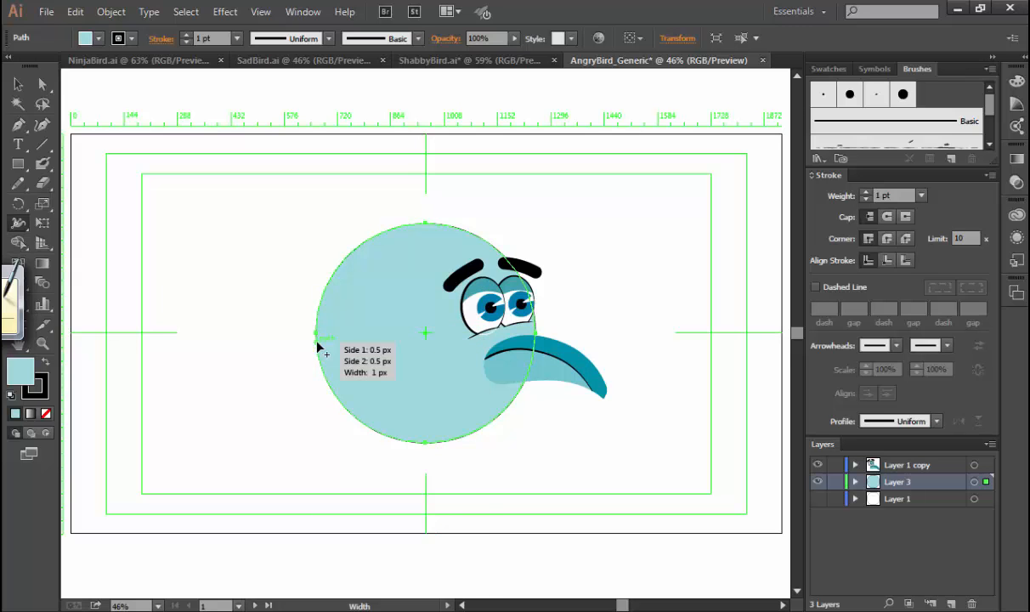
mouse_move(316, 347)
mouse_down()
mouse_move(303, 346)
mouse_move(319, 345)
mouse_up()
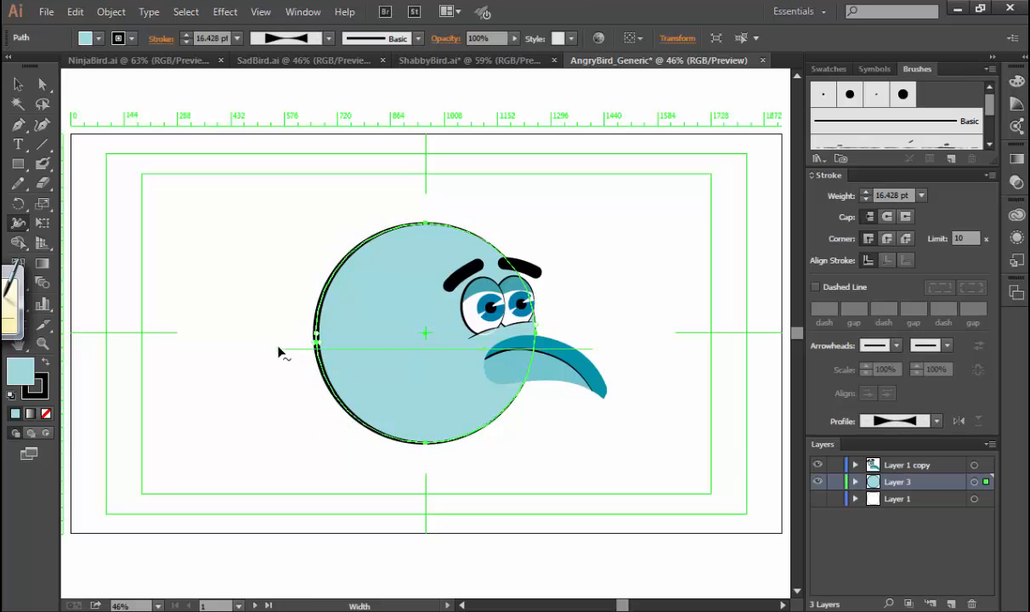
key(v)
click(257, 353)
Rotate the body circle with Free Transform so the thick part of its outline sits at the lower left.
click(348, 412)
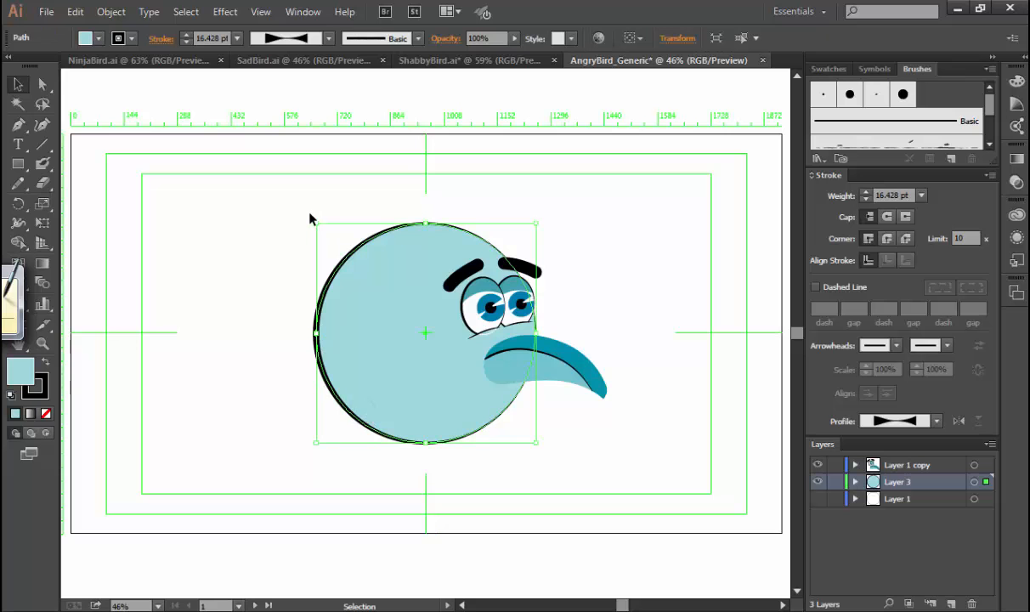
drag(308, 220, 321, 286)
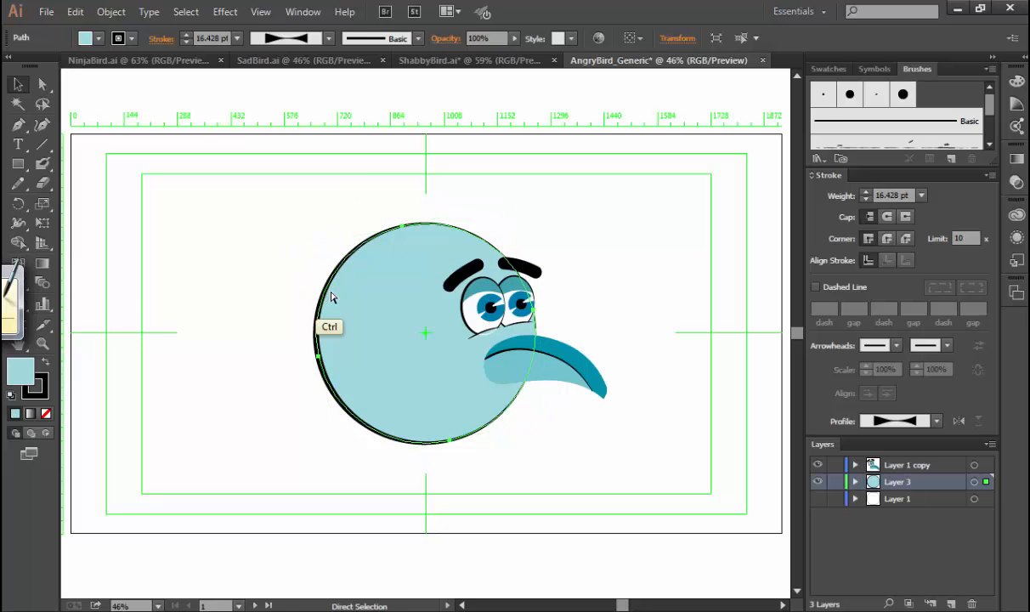
key(e)
drag(271, 227, 352, 398)
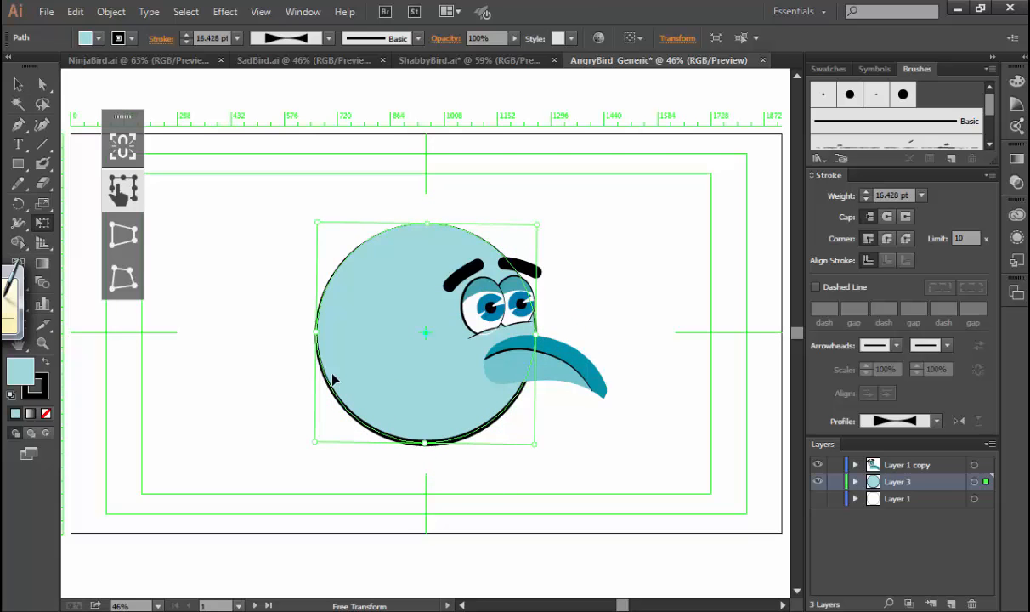
mouse_move(287, 424)
mouse_down()
mouse_move(253, 349)
mouse_move(252, 308)
mouse_up()
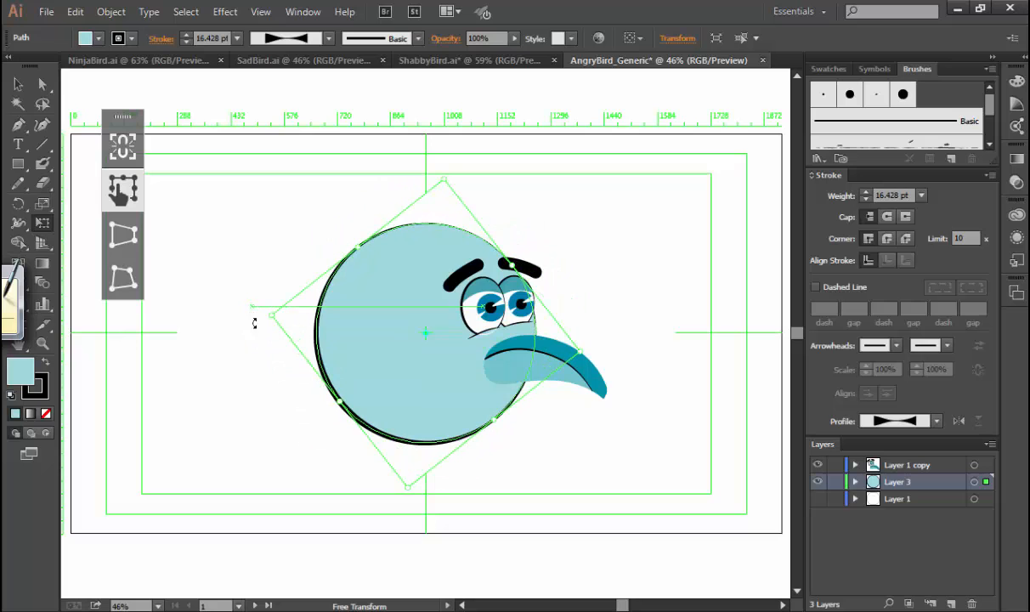
key(v)
click(276, 389)
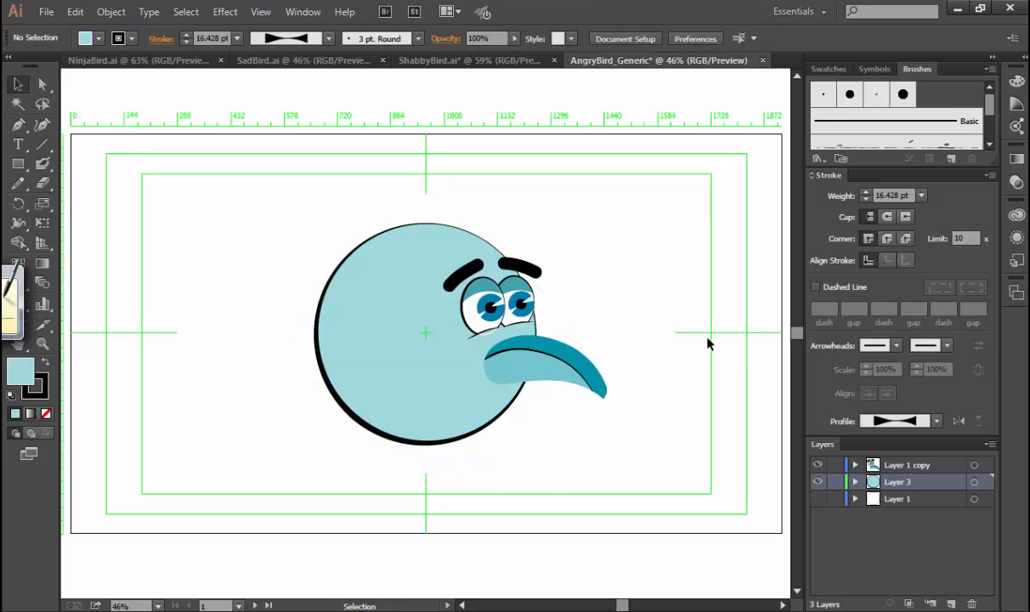
Place Layer 1 above Layer 3, make it visible, and move its white circle down over the body's lower part.
click(874, 501)
drag(870, 503, 858, 473)
click(818, 482)
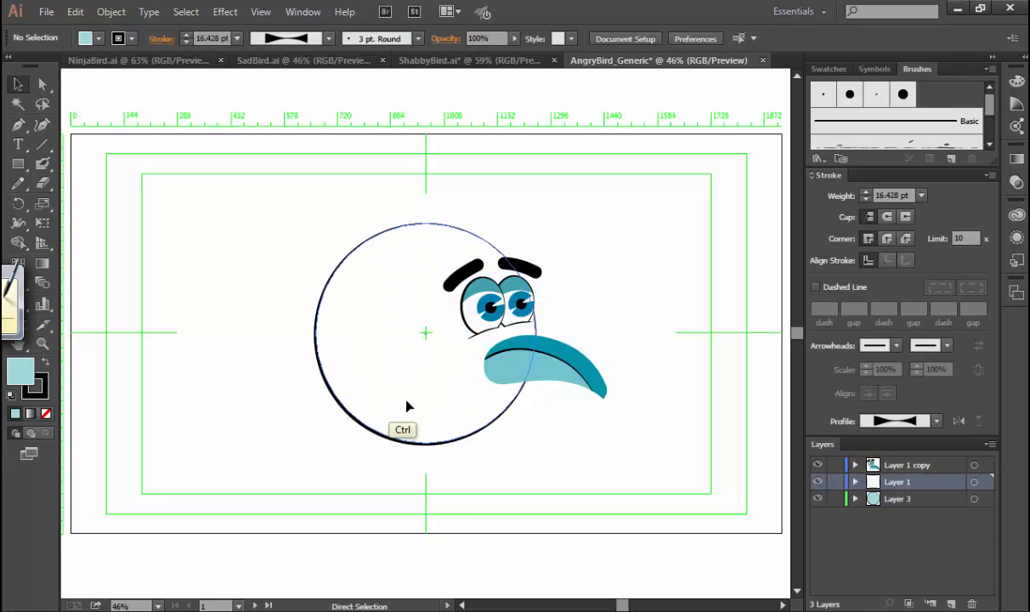
drag(397, 383, 368, 488)
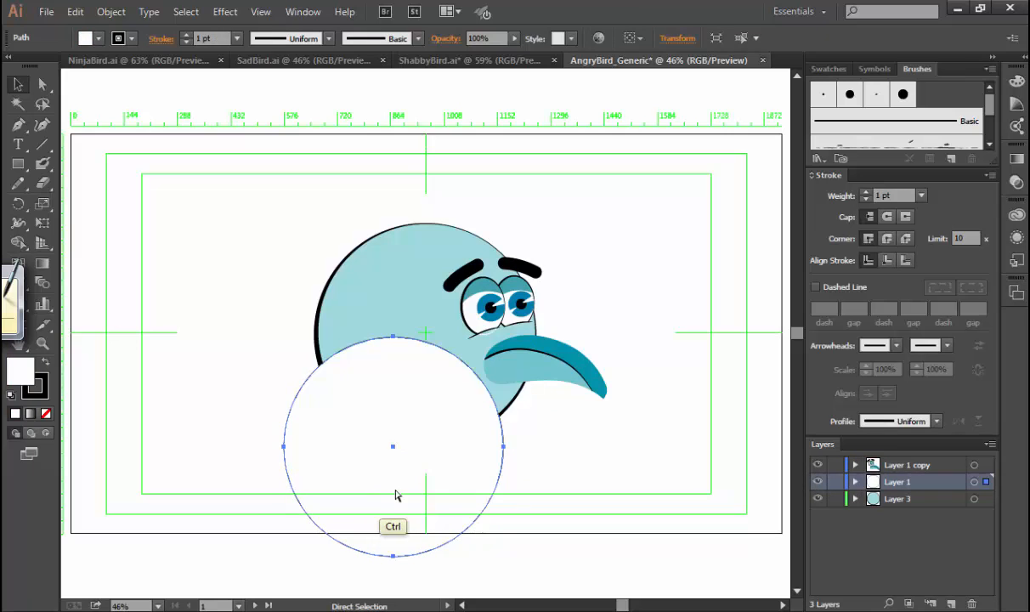
mouse_move(448, 469)
mouse_down()
mouse_move(459, 487)
mouse_move(456, 478)
mouse_up()
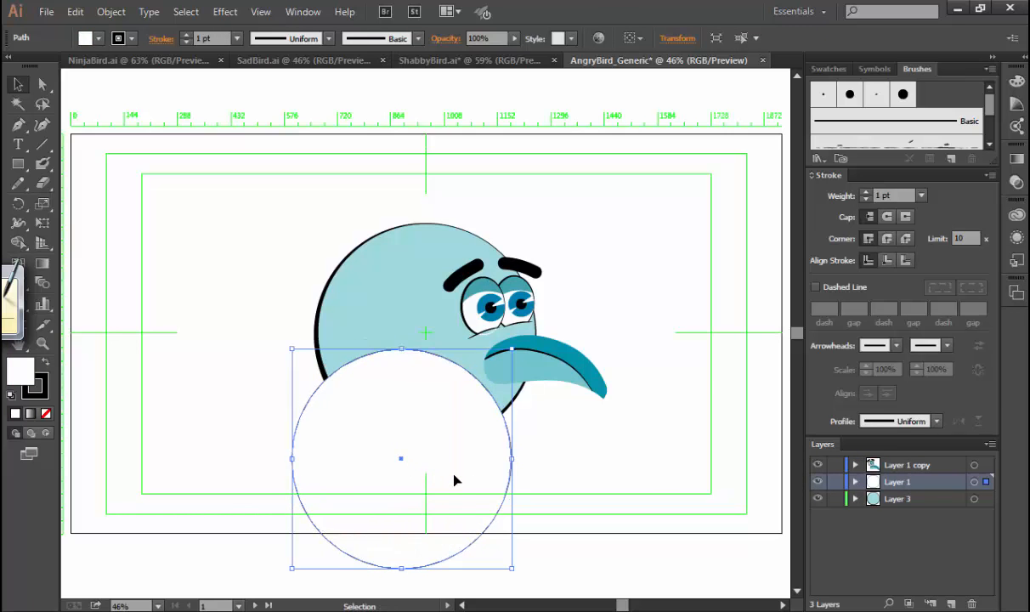
Switch to Chrome, search Google for "angry bird" in a new tab to check reference images, and return to Illustrator.
key(alt+Tab)
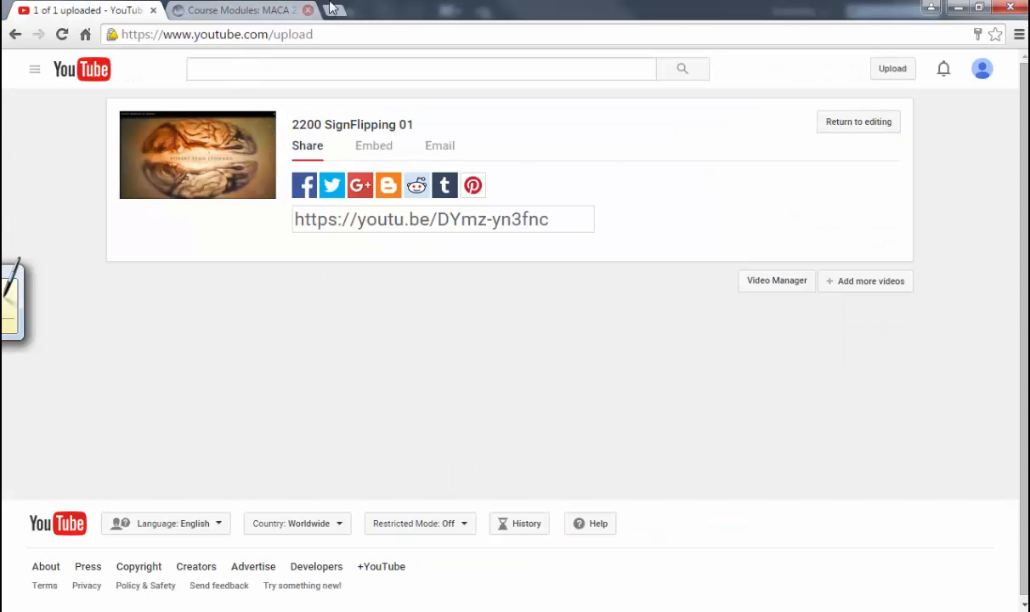
drag(340, 12, 329, 23)
click(405, 30)
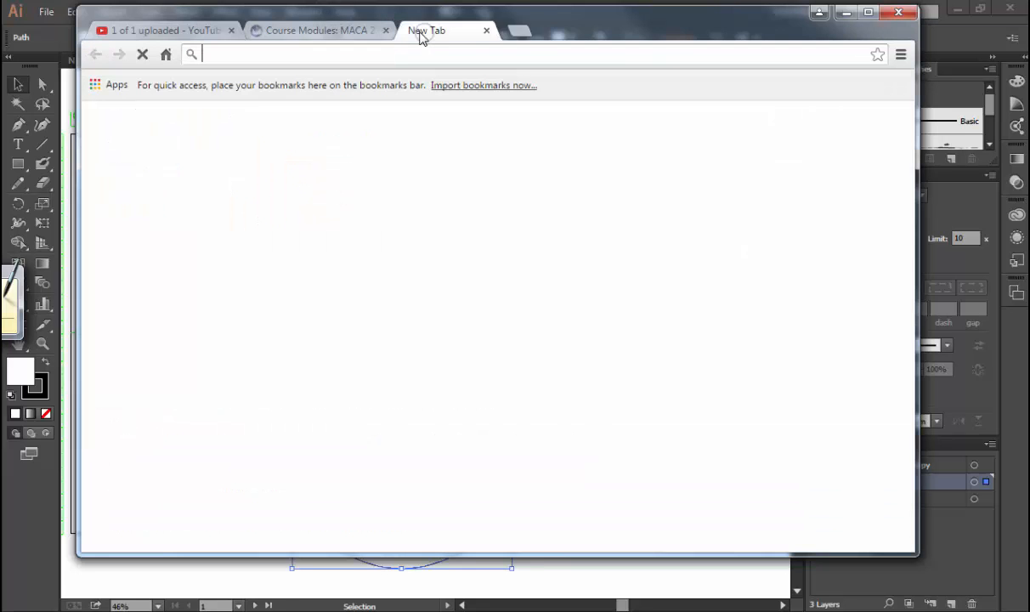
text(angry bir)
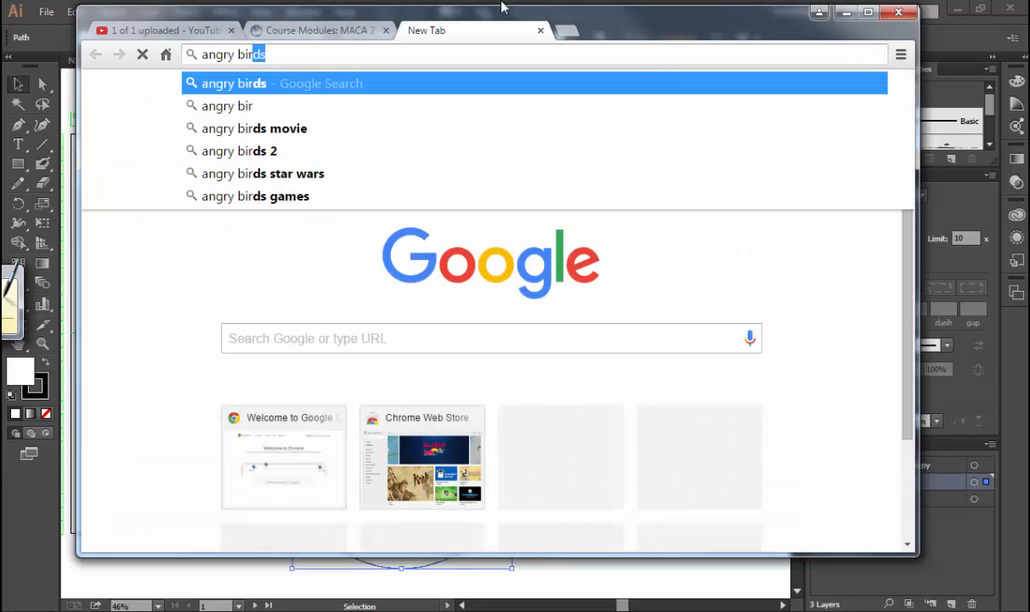
key(Return)
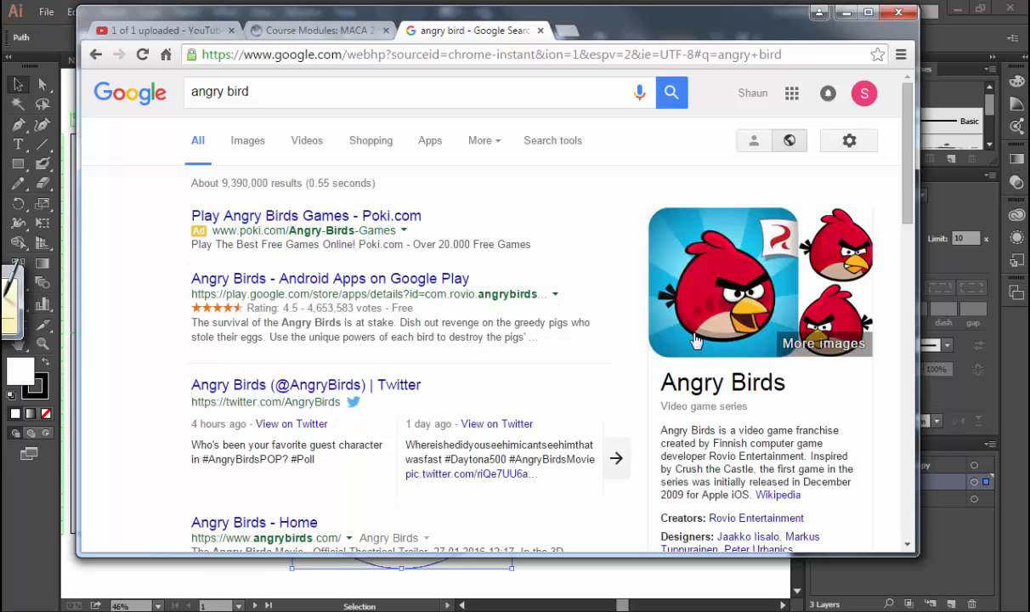
key(alt+Tab)
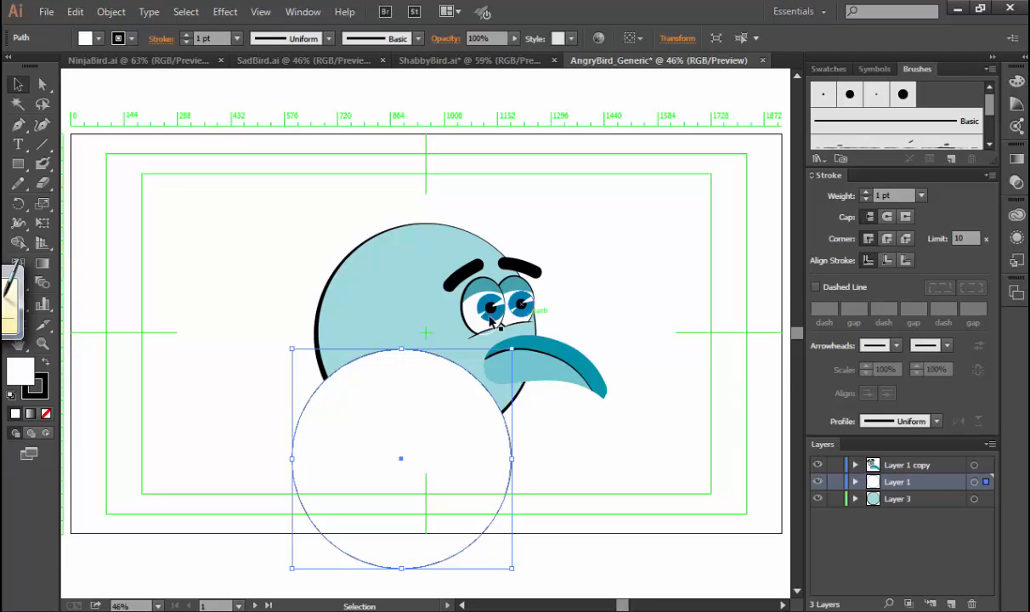
key(shift)
shift+click(372, 315)
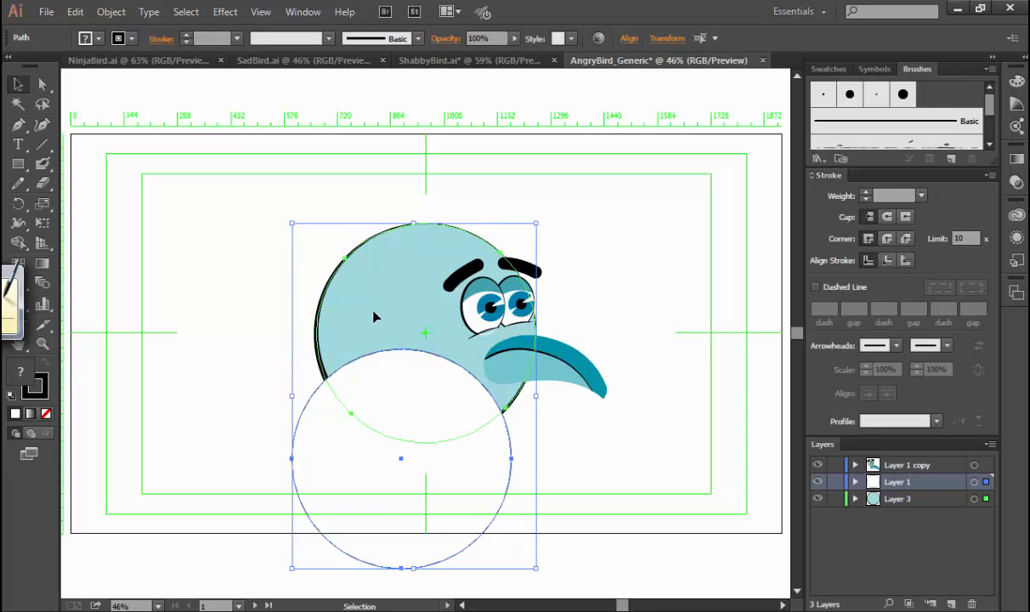
click(636, 425)
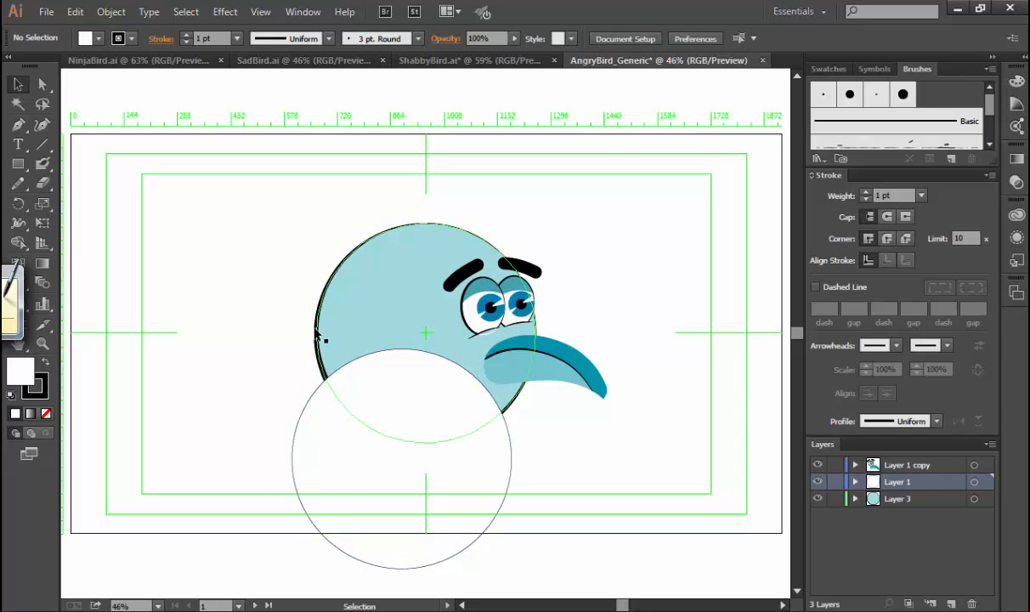
Move the white circle off the body to the artboard's lower-left edge, and select the body circle.
drag(325, 408, 71, 385)
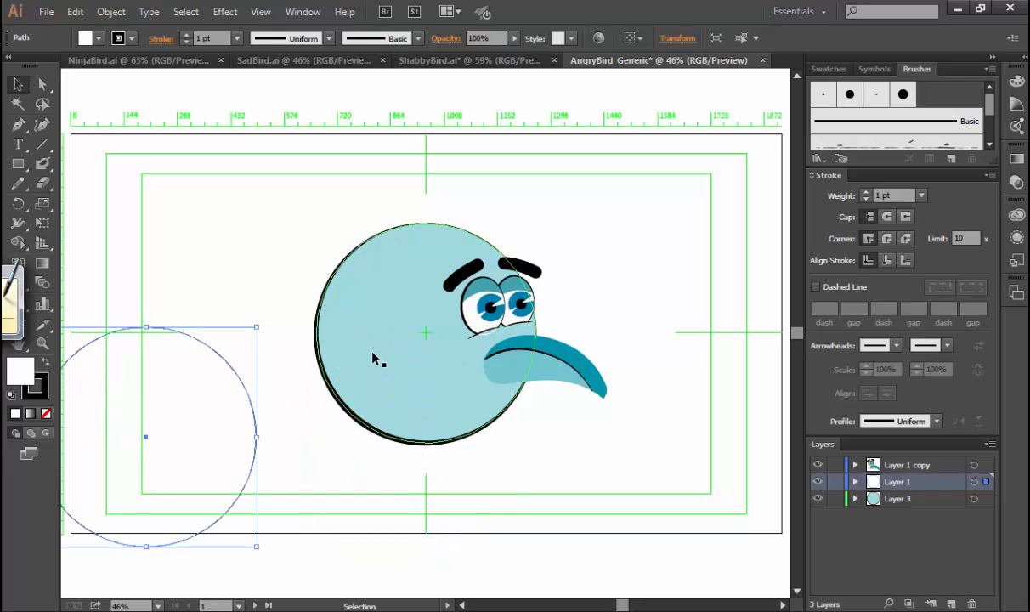
click(352, 332)
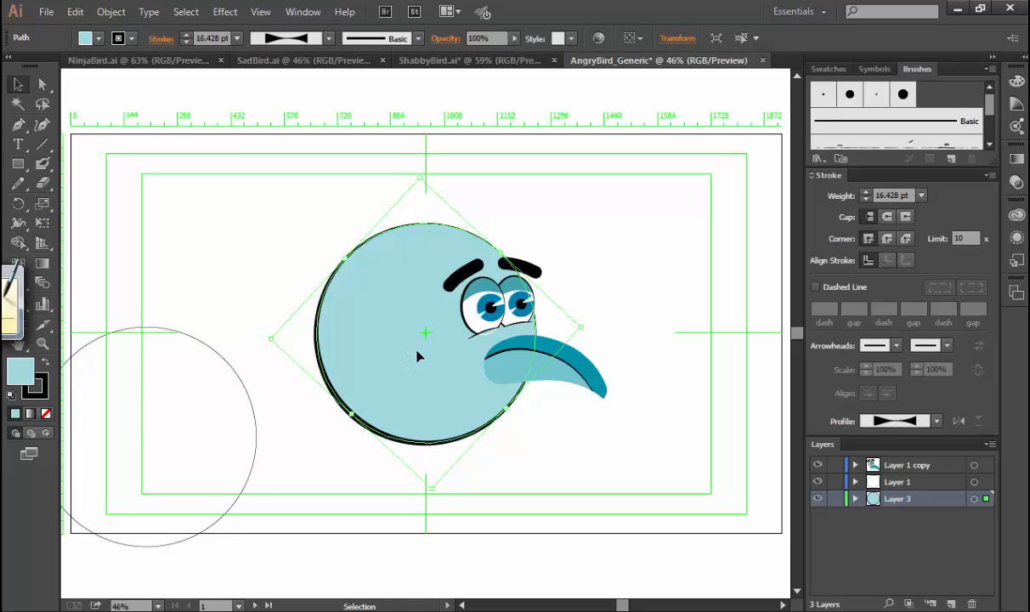
Paste a copy of the body circle in place on Layer 1, and hide Layer 3 and Layer 1 copy.
click(913, 483)
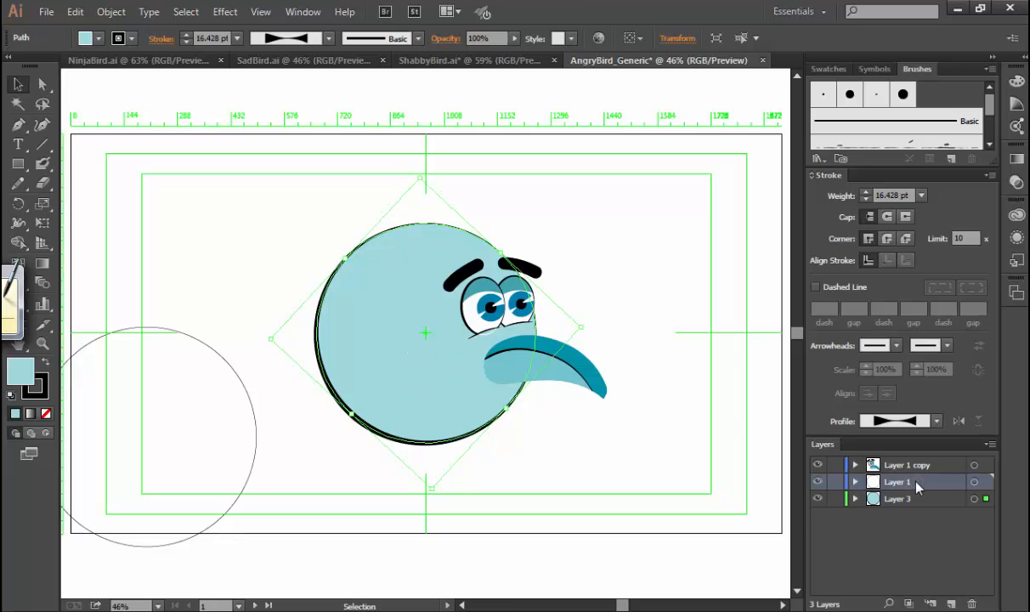
key(ctrl+shift+v)
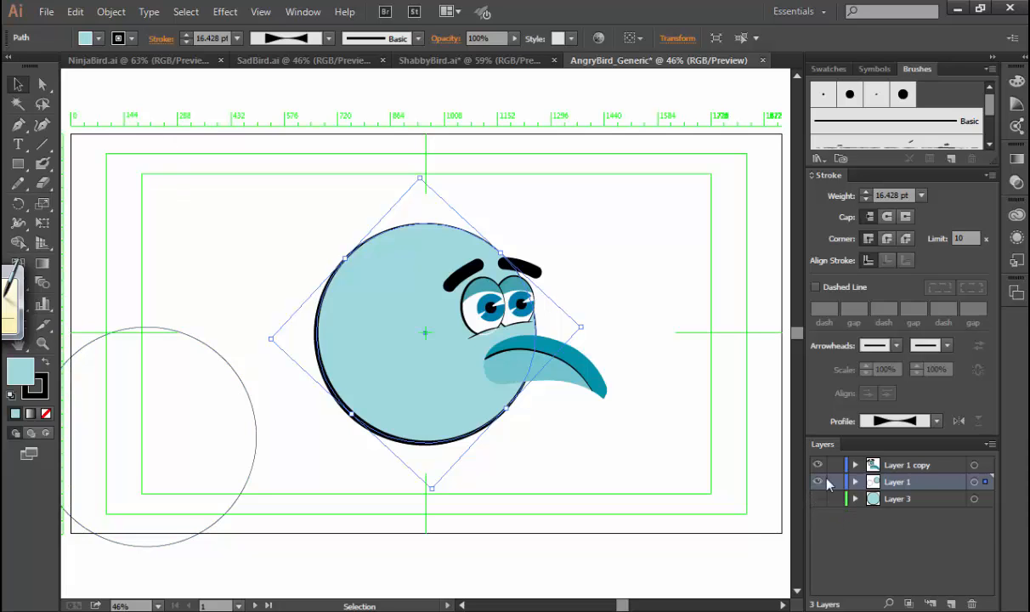
click(816, 466)
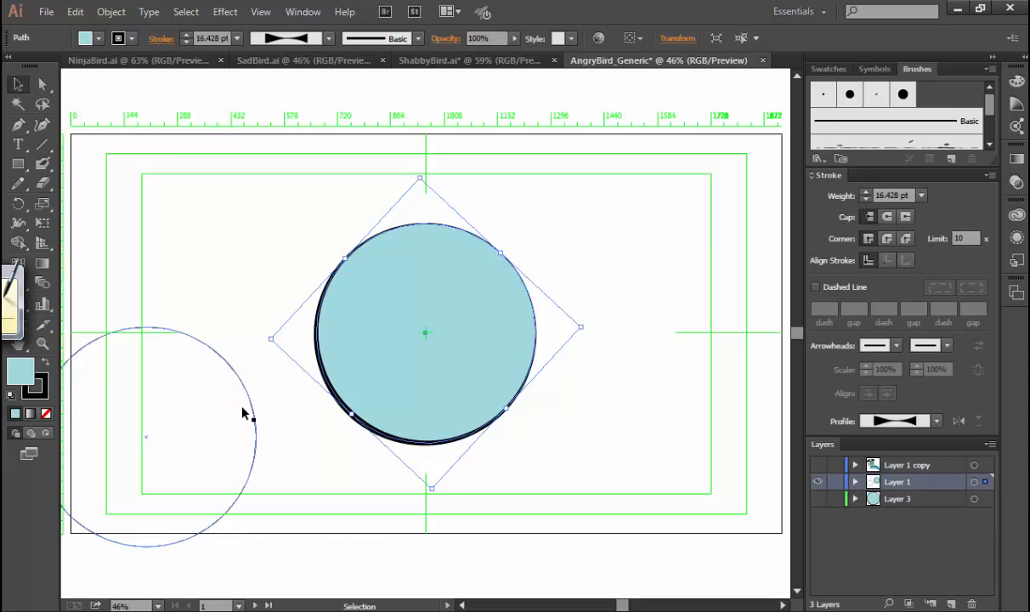
Move the white circle over the body's lower part, and give the copied body circle a Uniform stroke profile at 0.25 pt.
drag(242, 414, 498, 436)
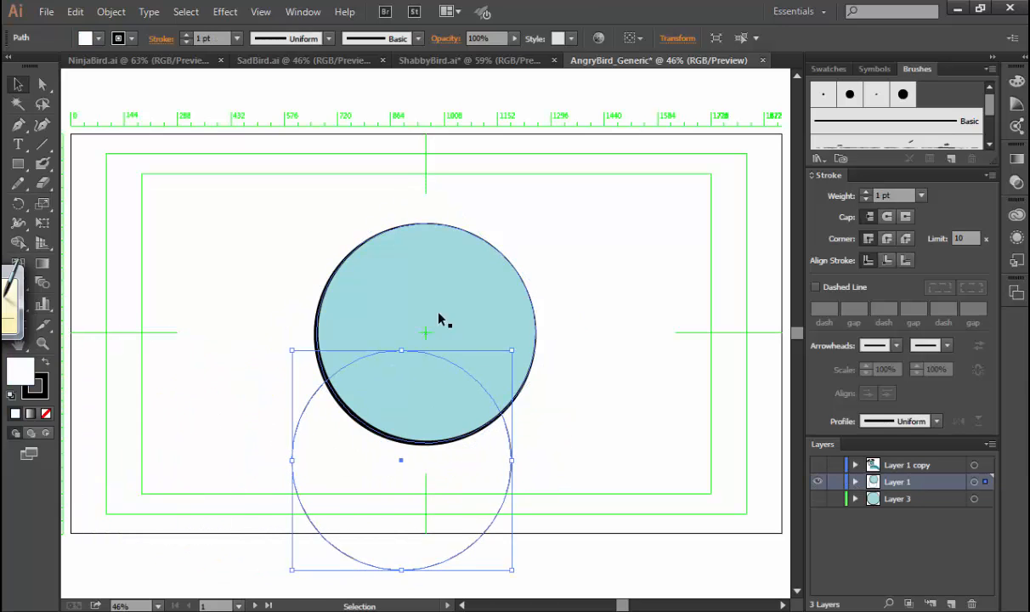
click(423, 289)
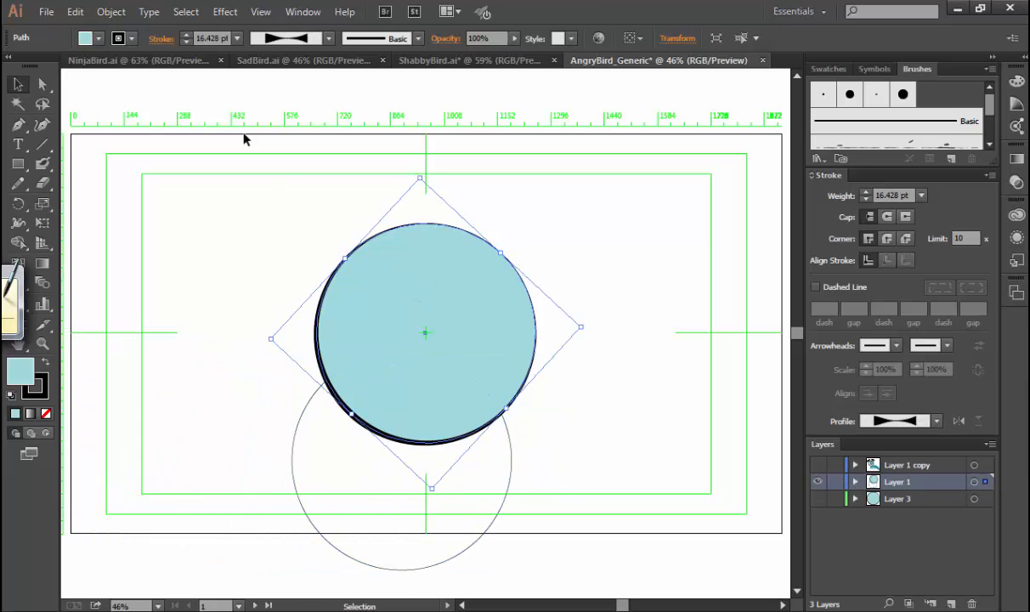
click(329, 38)
click(302, 67)
click(237, 38)
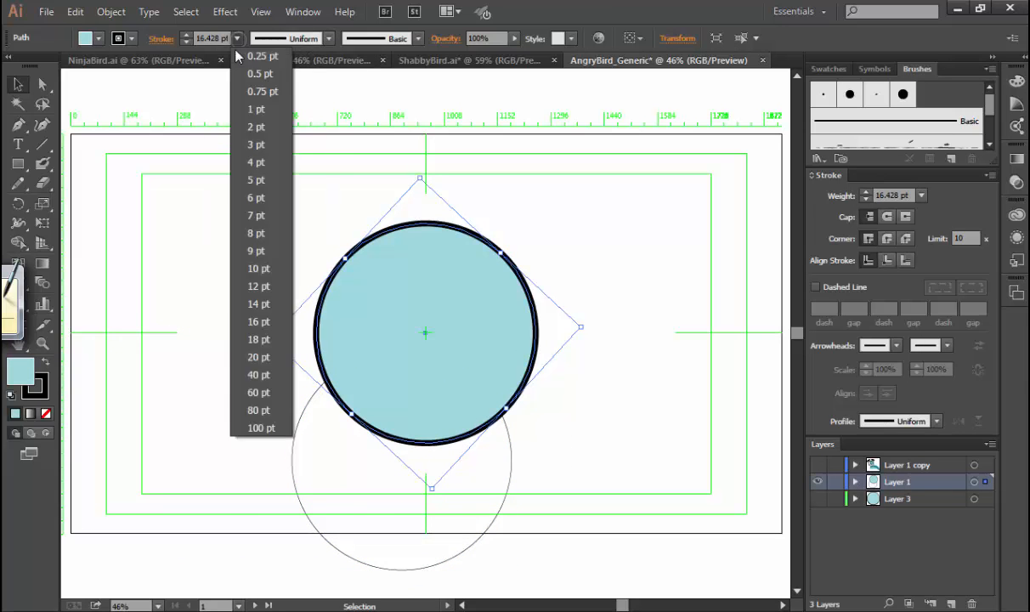
click(261, 57)
click(238, 276)
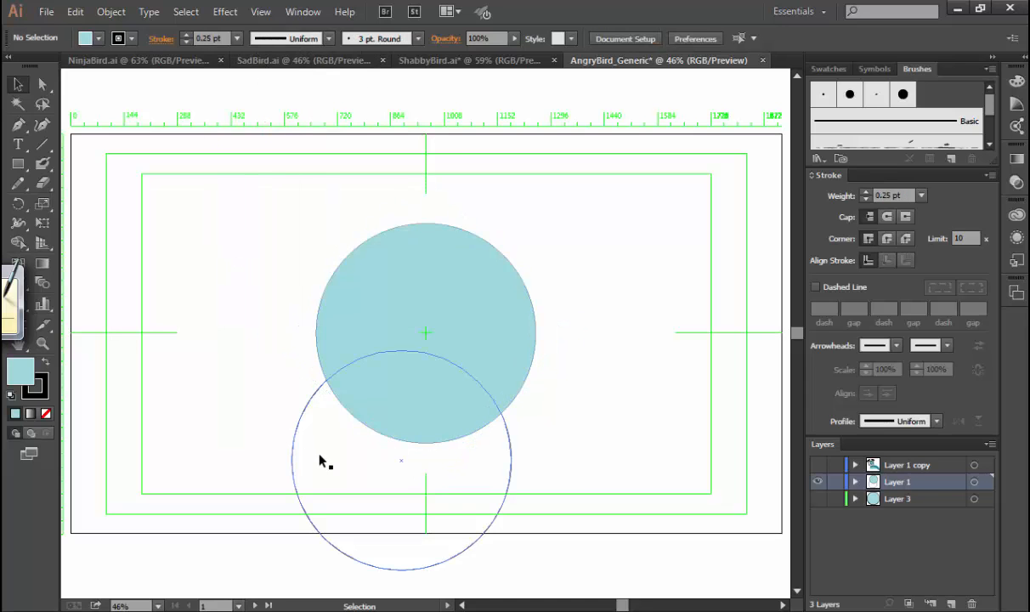
Try to isolate the overlap of the two circles with Shape Builder, delete both circles, and undo the deletions.
mouse_move(299, 454)
mouse_down()
mouse_move(298, 420)
mouse_move(289, 467)
mouse_up()
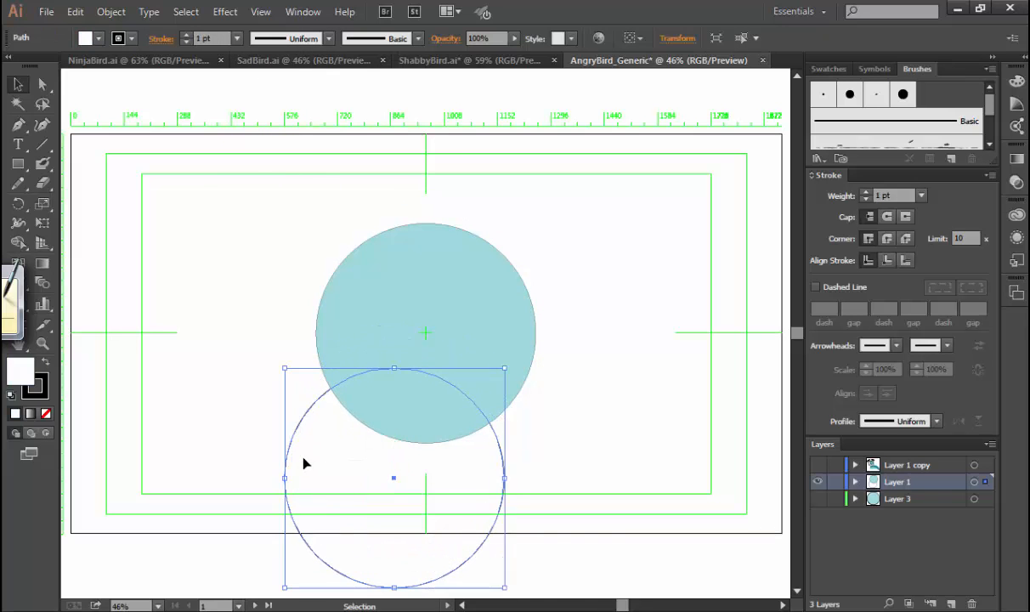
shift+click(363, 336)
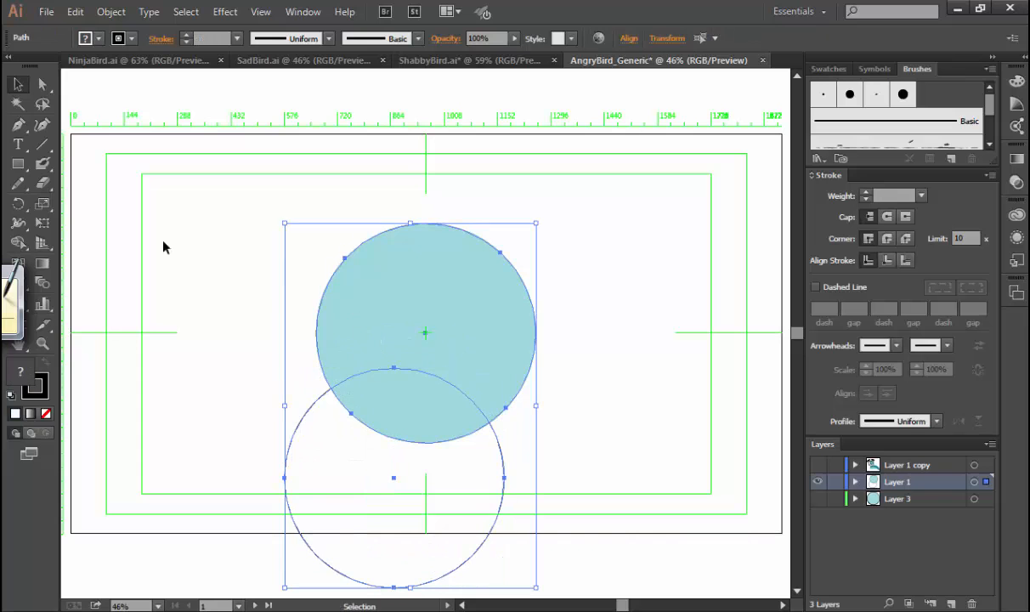
click(18, 241)
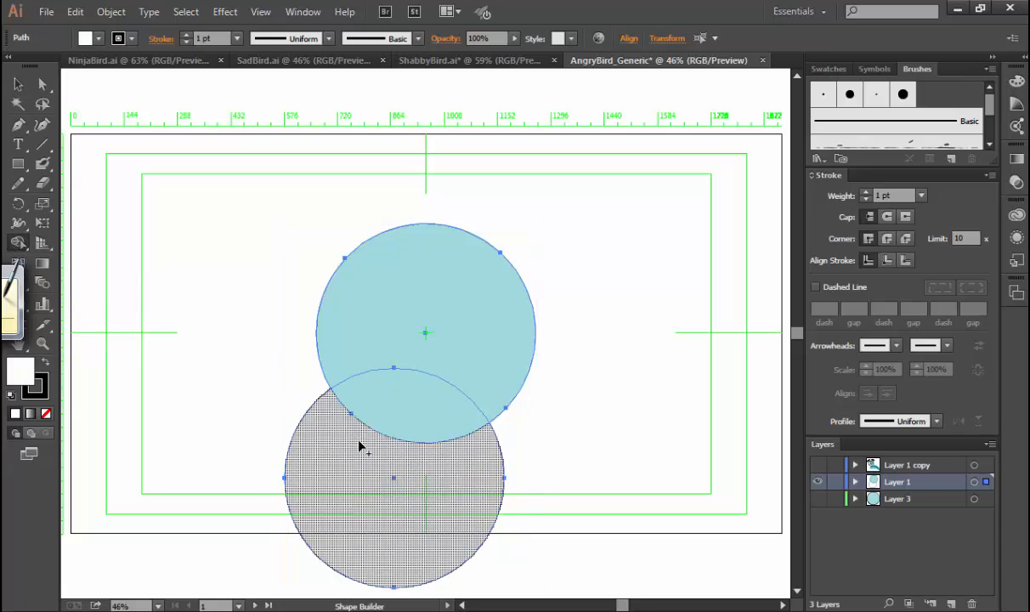
key(v)
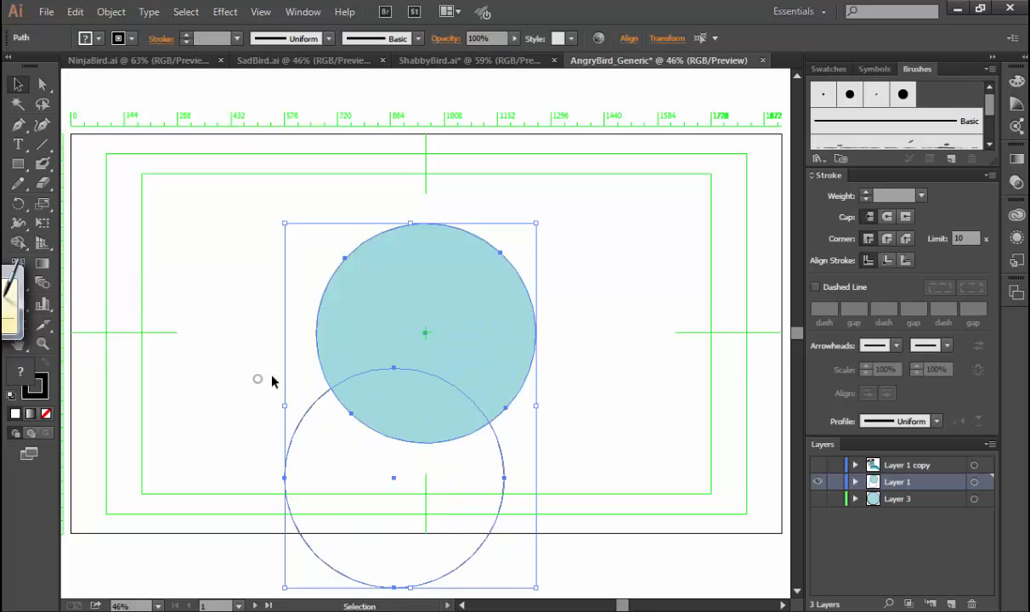
click(271, 382)
click(312, 441)
key(Delete)
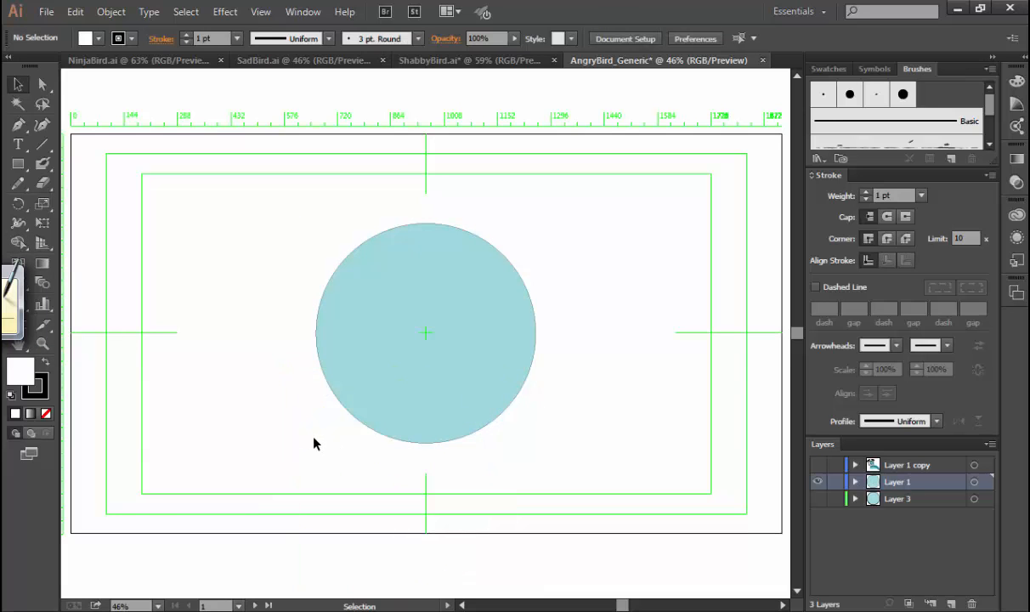
click(431, 301)
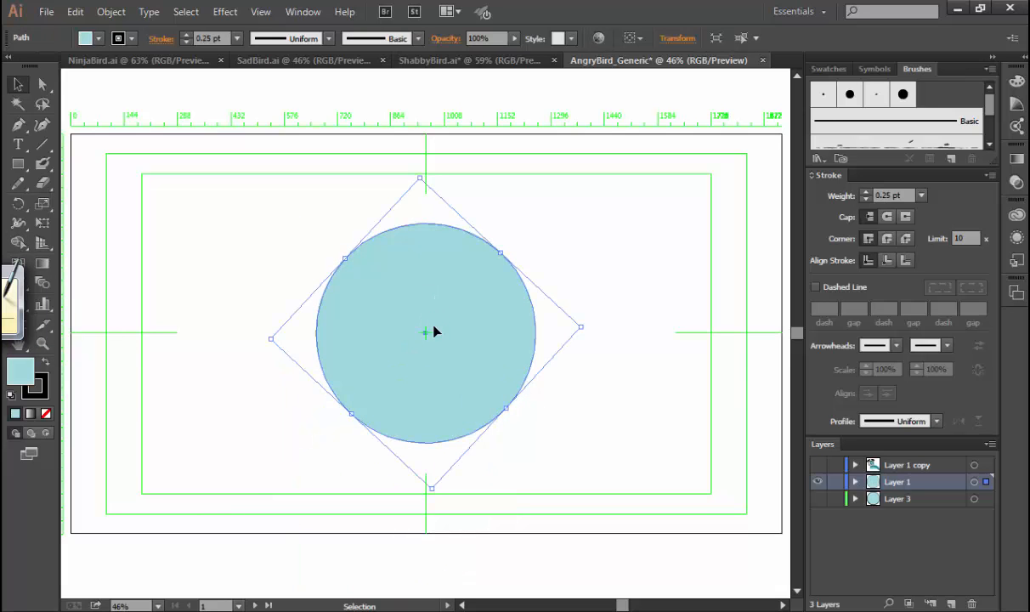
key(Delete)
key(ctrl+z)
key(ctrl+z)
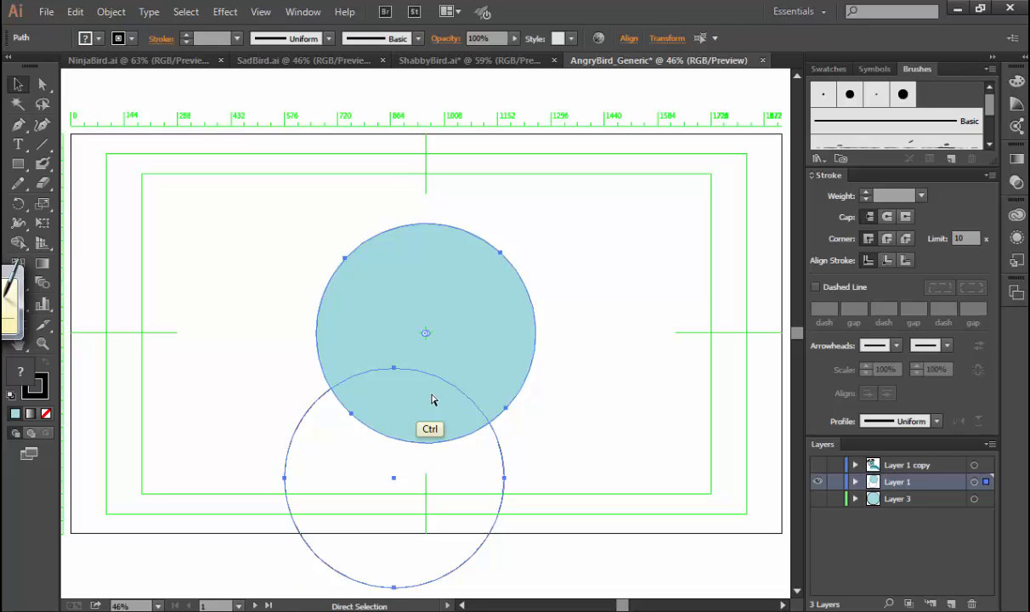
Shift the white circle slightly up and left over the body's lower edge, and try Shape Builder on both circles.
drag(340, 449, 325, 459)
shift+click(361, 324)
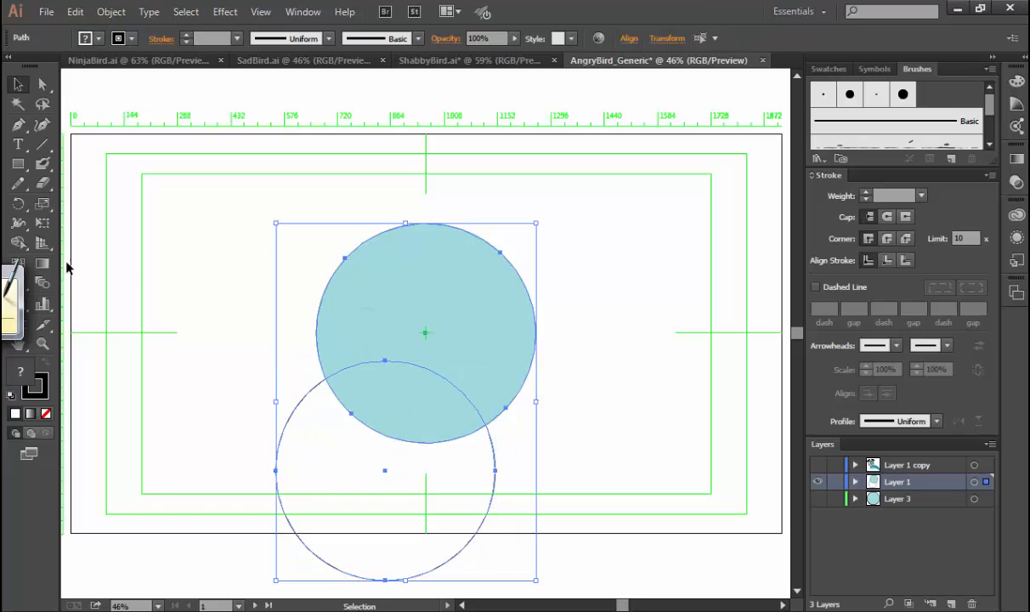
click(18, 242)
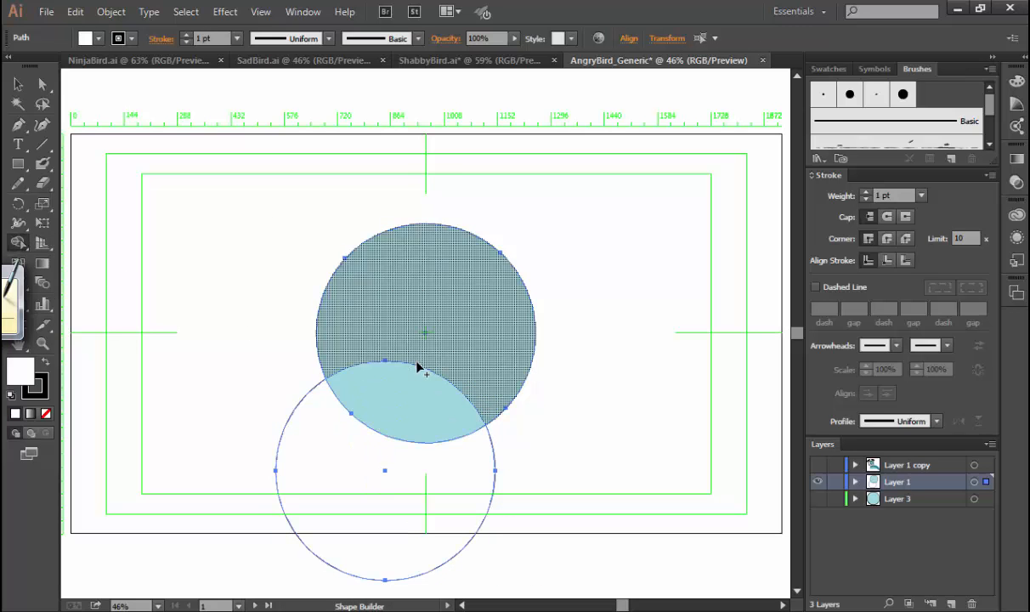
key(v)
click(553, 396)
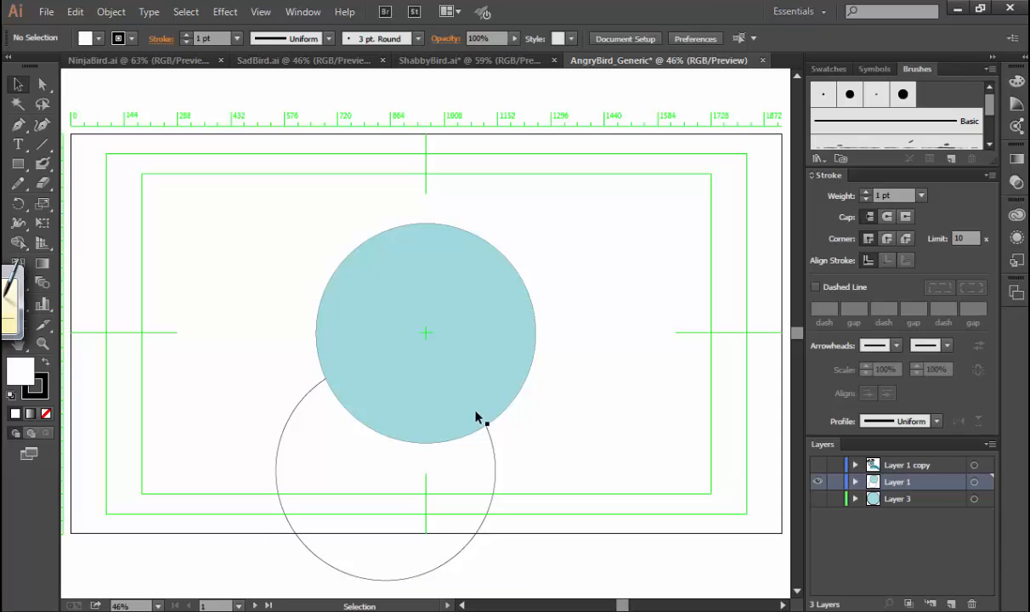
click(430, 391)
shift+click(480, 470)
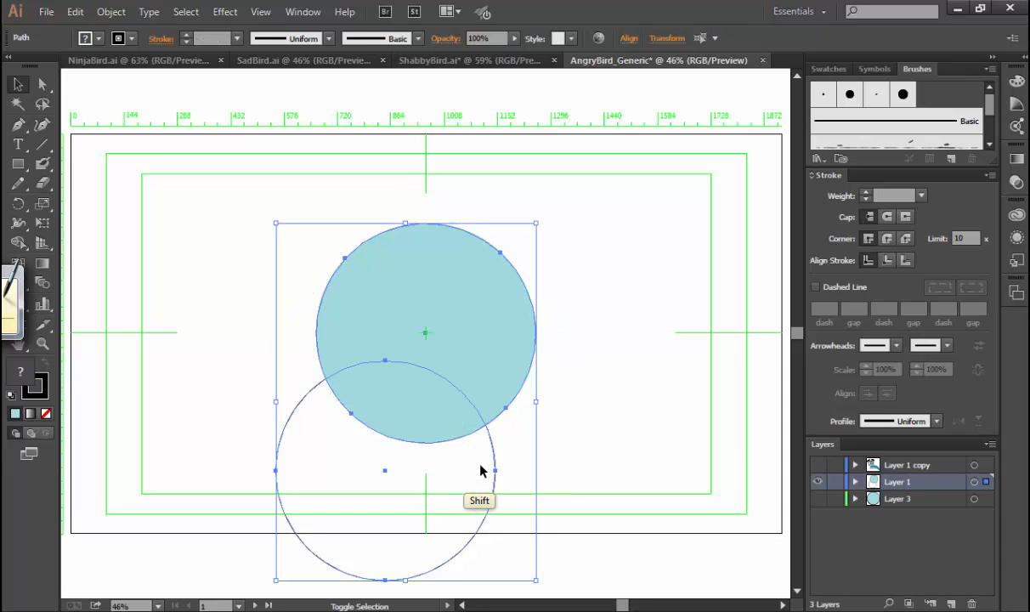
click(554, 406)
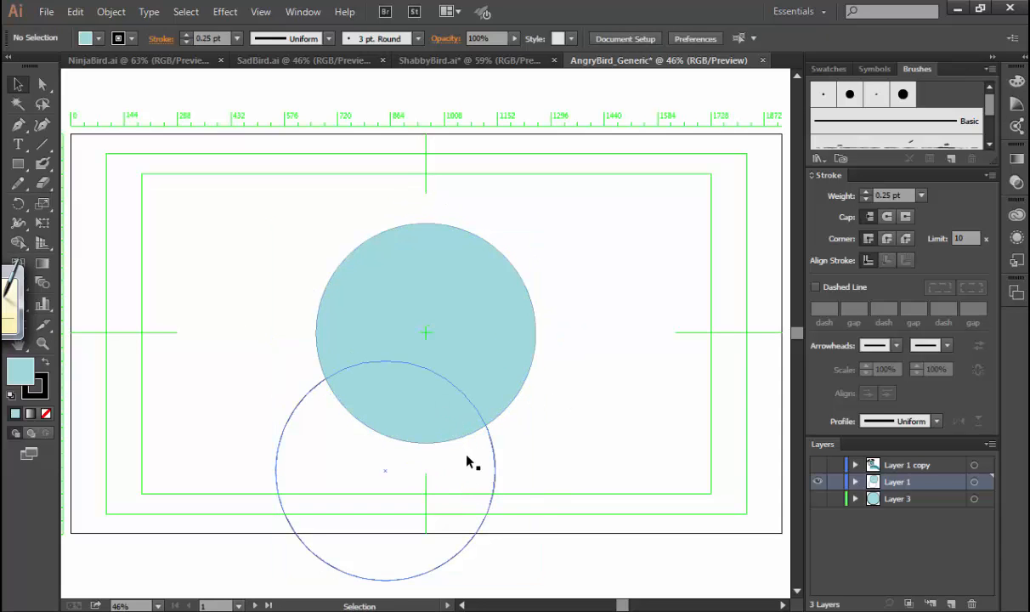
Bring the white circle in front of the body circle and try Shape Builder on the pair.
click(481, 466)
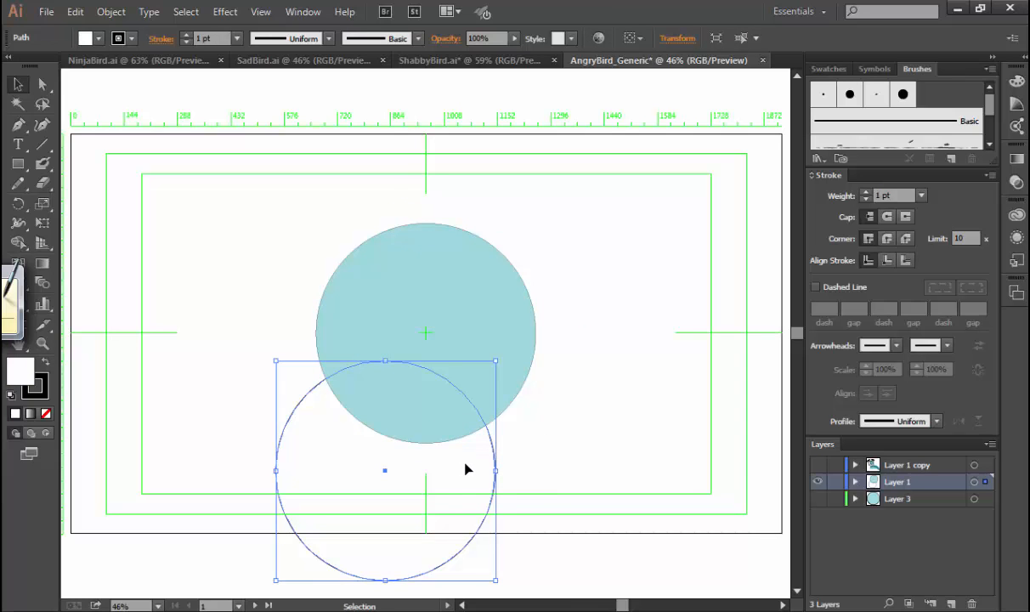
shift+click(503, 342)
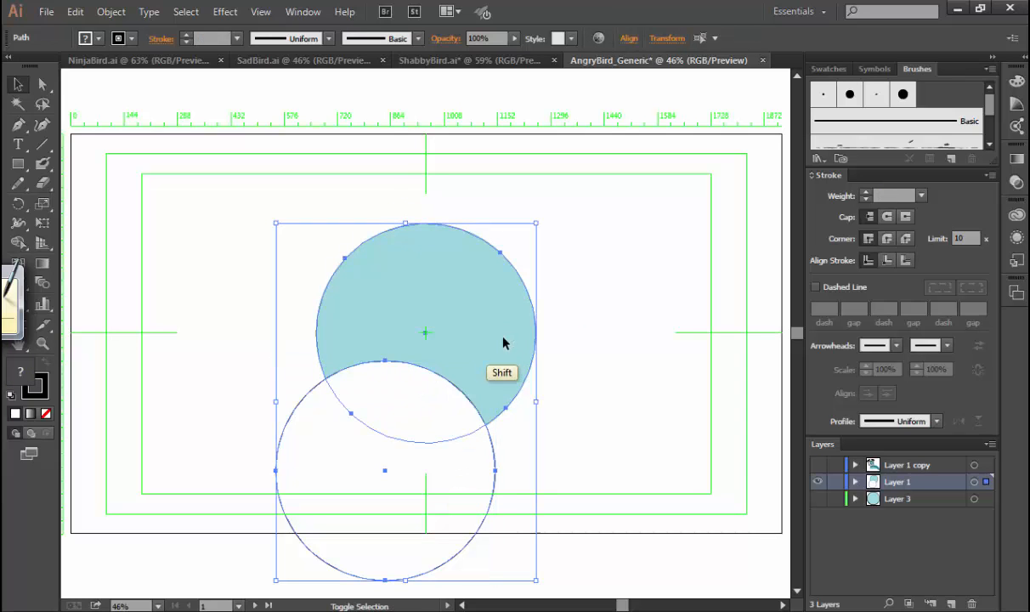
click(17, 242)
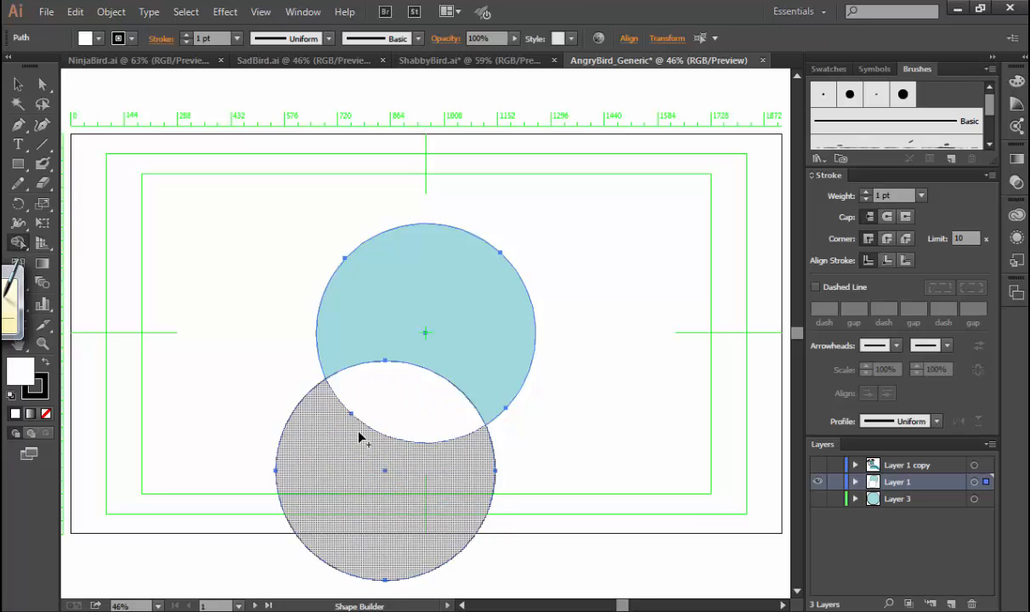
key(v)
click(273, 344)
click(379, 396)
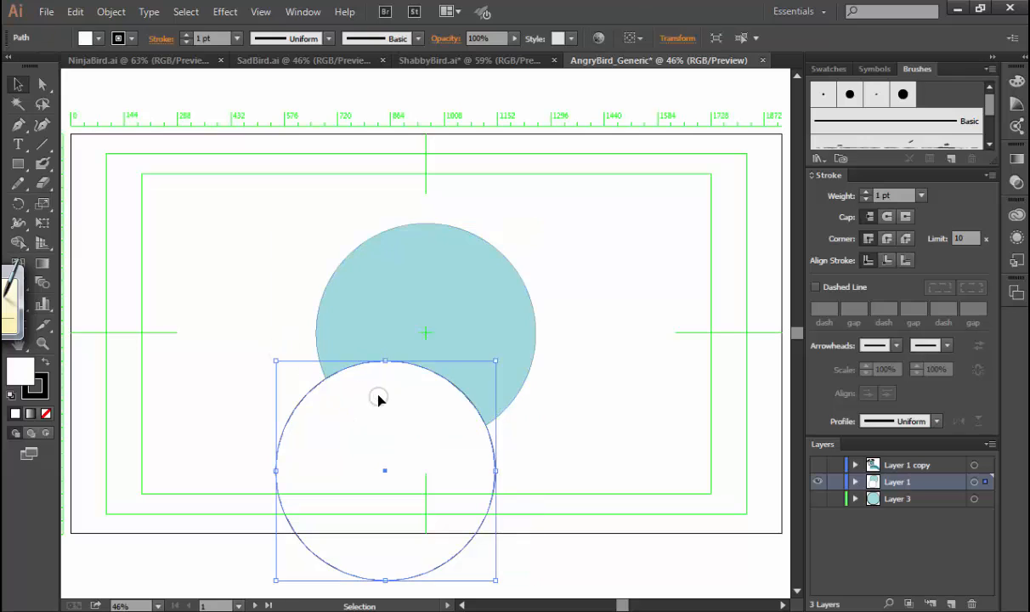
Split both circles with Shape Builder, coloring the overlap and the remaining parts with dark blue 1A4556.
shift+click(379, 340)
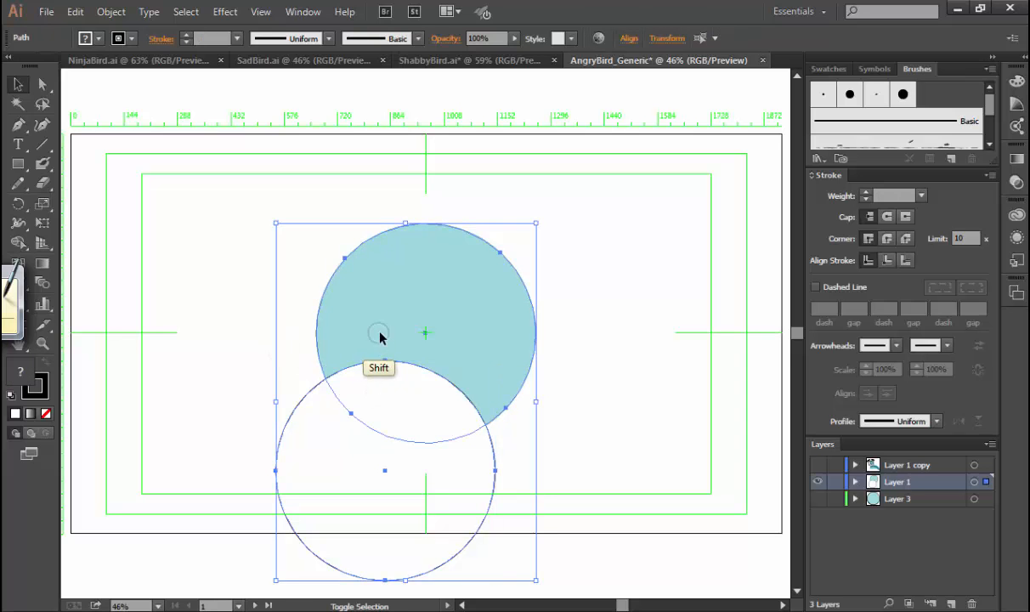
click(18, 241)
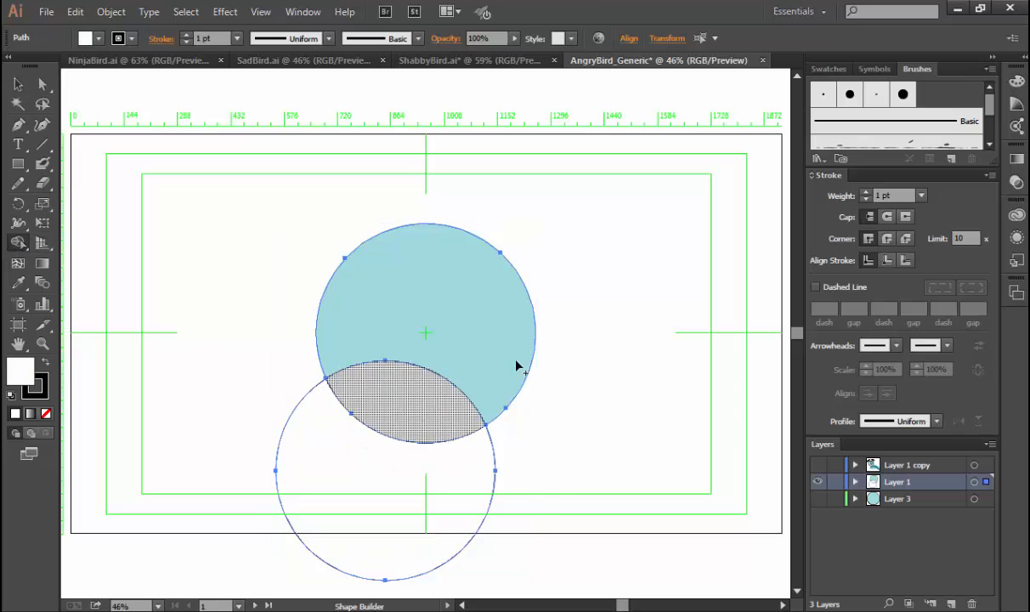
double_click(21, 368)
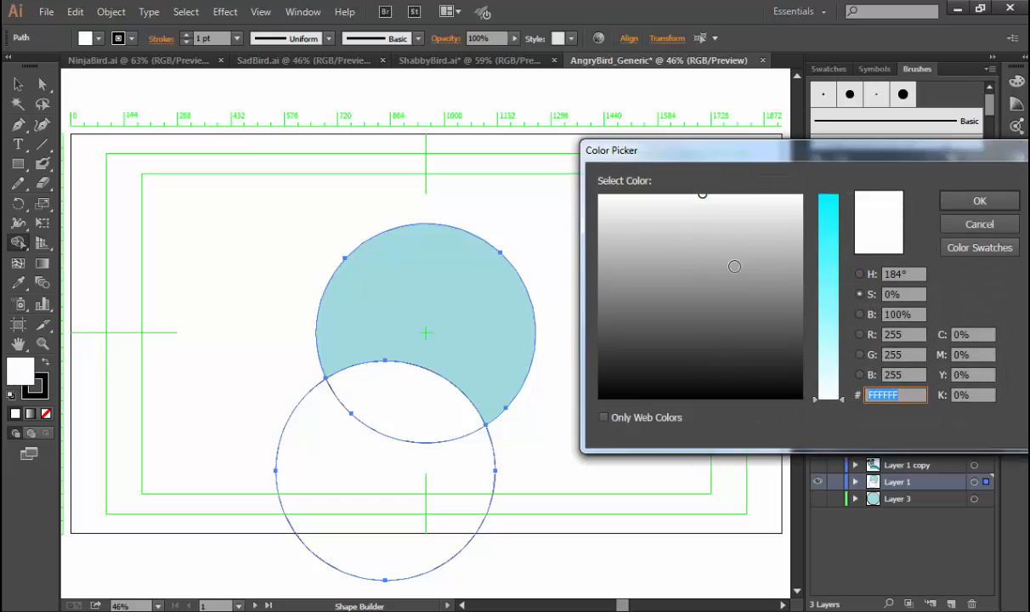
click(829, 259)
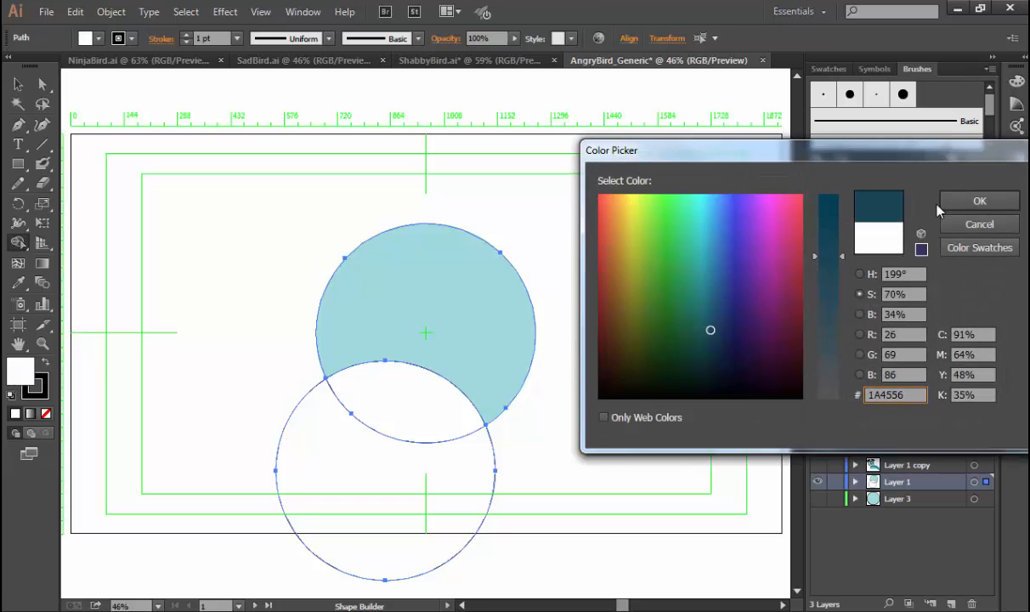
click(979, 201)
click(417, 396)
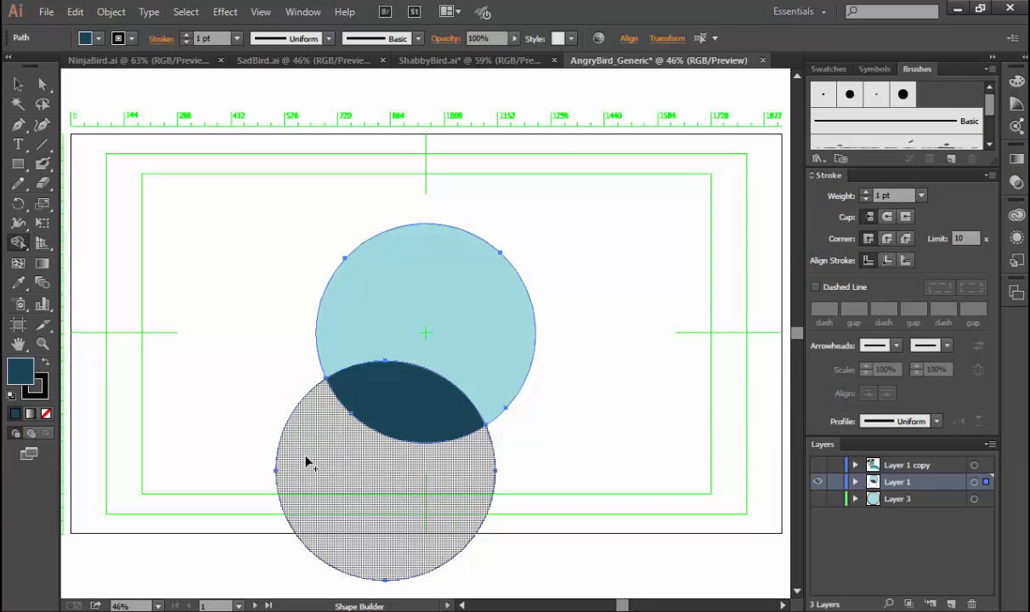
click(365, 404)
click(394, 306)
Delete the outer remainders of both circles, keeping only the lens-shaped overlap.
key(v)
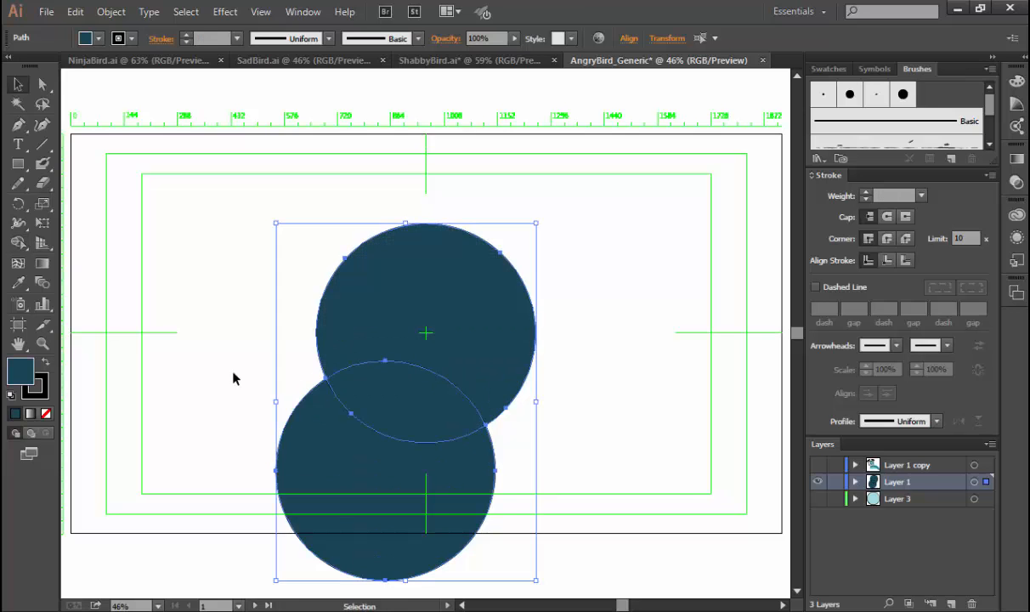
click(255, 379)
click(286, 451)
key(Delete)
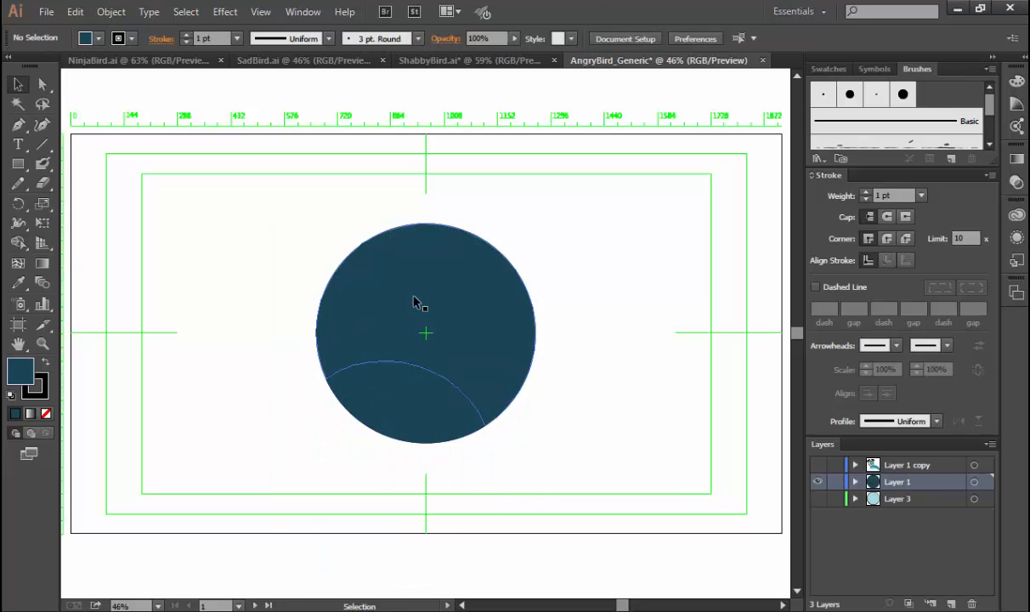
click(414, 299)
key(Delete)
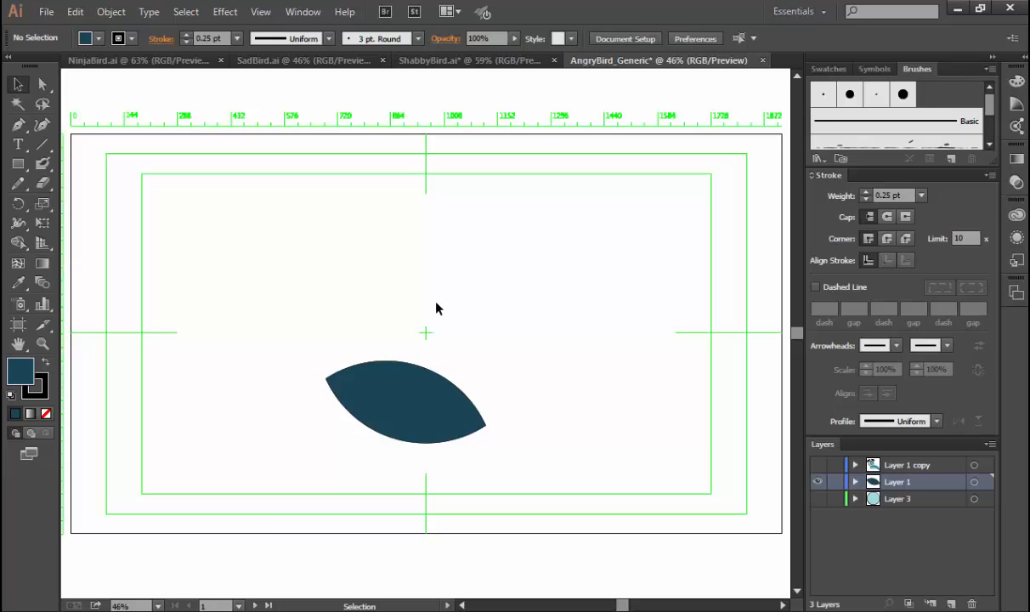
Show Layer 3 and move the dark lens shape from Layer 1 onto Layer 3.
click(817, 499)
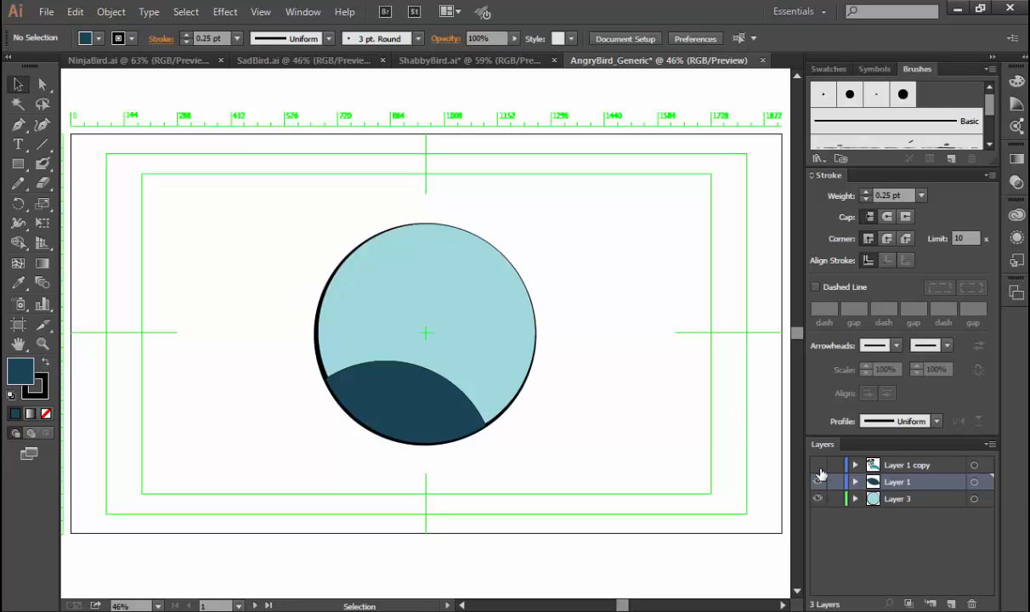
key(ctrl+space)
drag(271, 310, 580, 512)
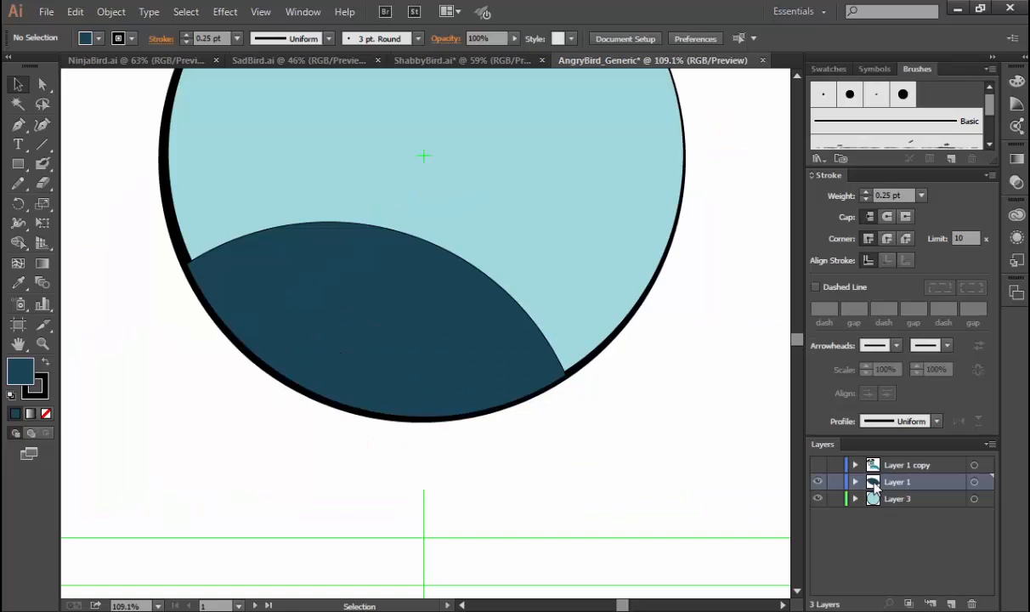
click(499, 359)
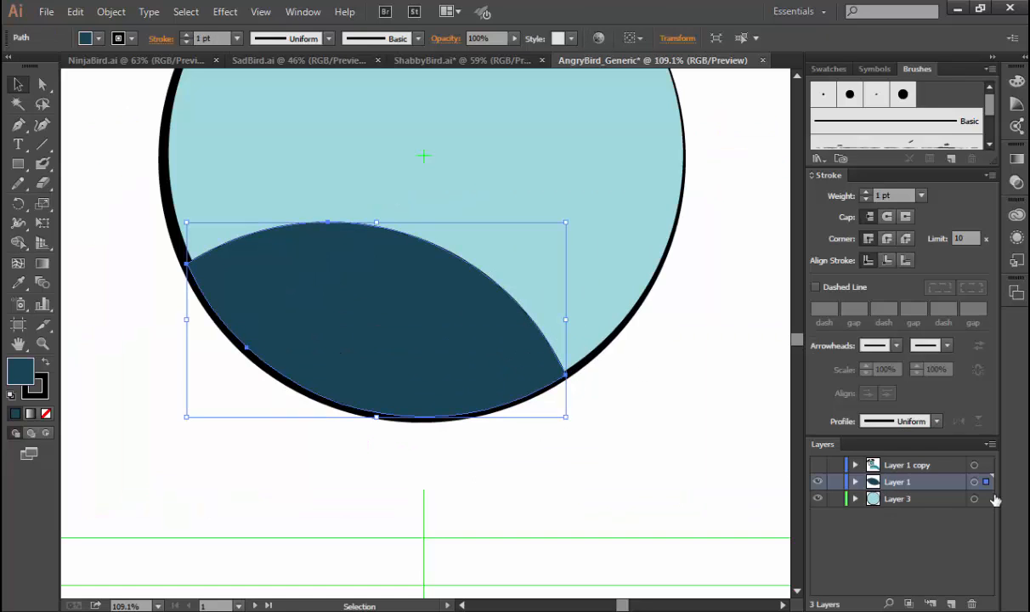
drag(988, 502, 988, 501)
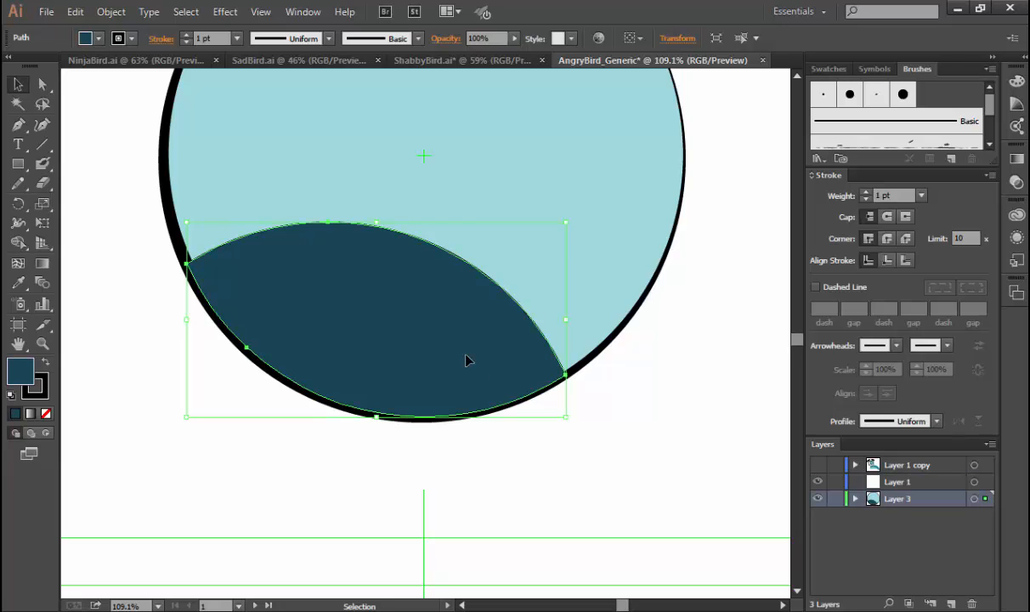
key(a)
key(super)
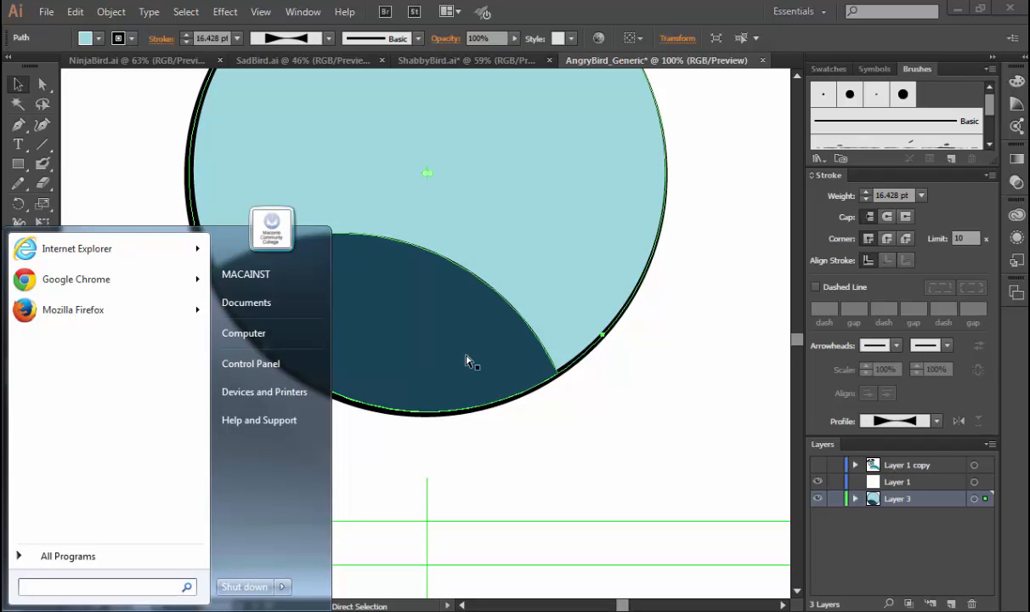
click(668, 7)
click(400, 351)
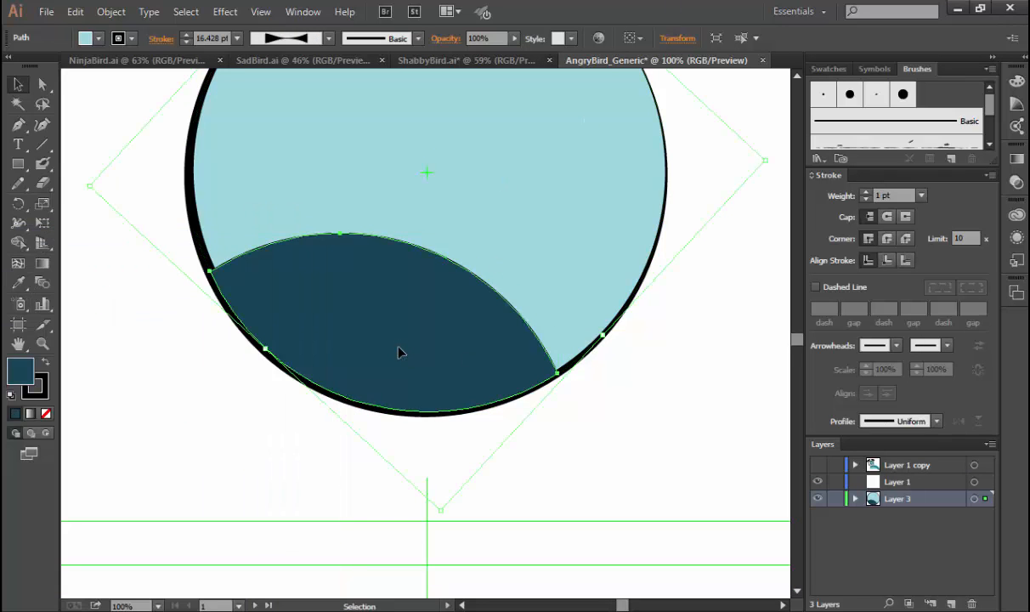
click(257, 400)
Try sending the dark belly shape backward behind the pale teal body circle, comparing the stacking orders with undo and redo.
click(324, 346)
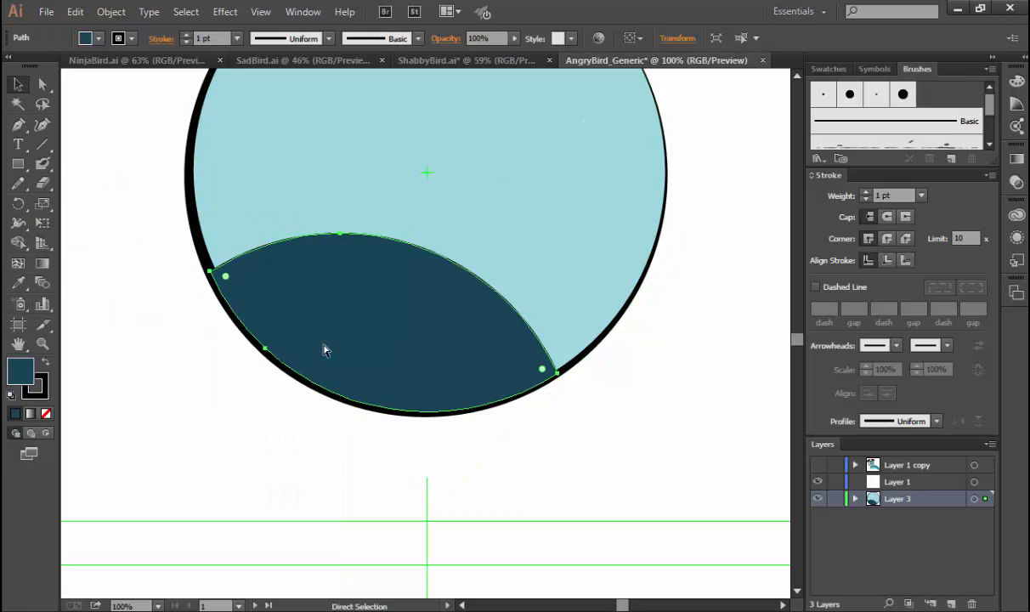
key(ctrl+[)
key(ctrl+z)
key(ctrl+shift+z)
key(ctrl+z)
key(ctrl+shift+z)
key(ctrl+z)
key(ctrl+shift+z)
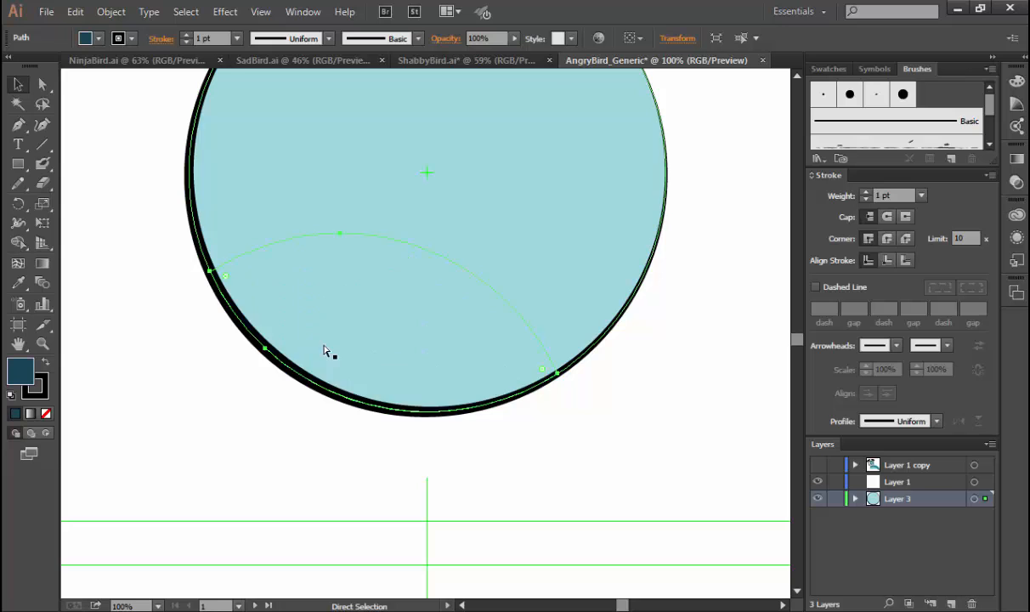
key(ctrl+z)
key(ctrl+shift+z)
key(ctrl+z)
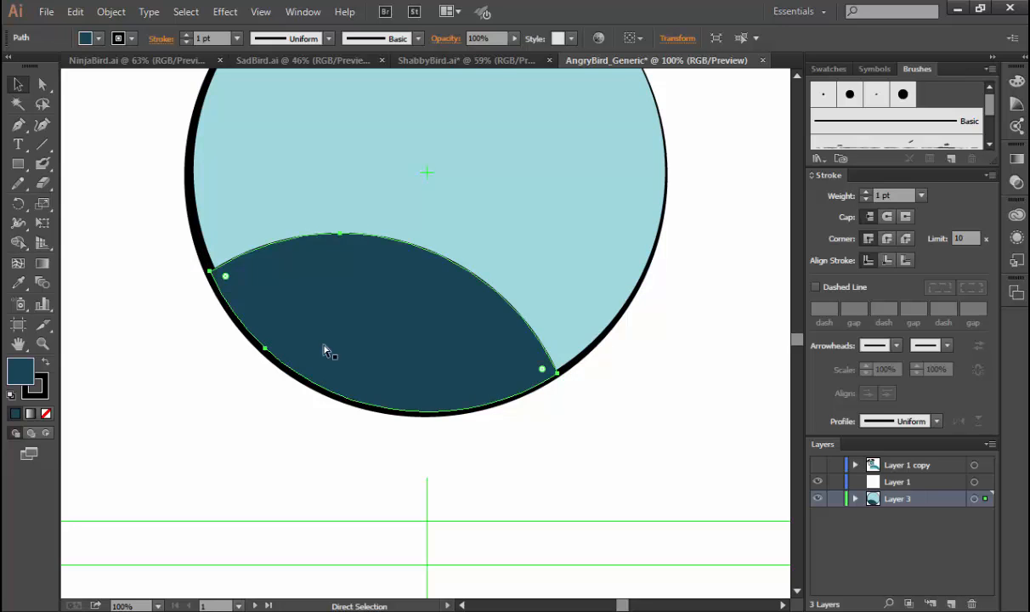
key(ctrl+shift+z)
key(ctrl+z)
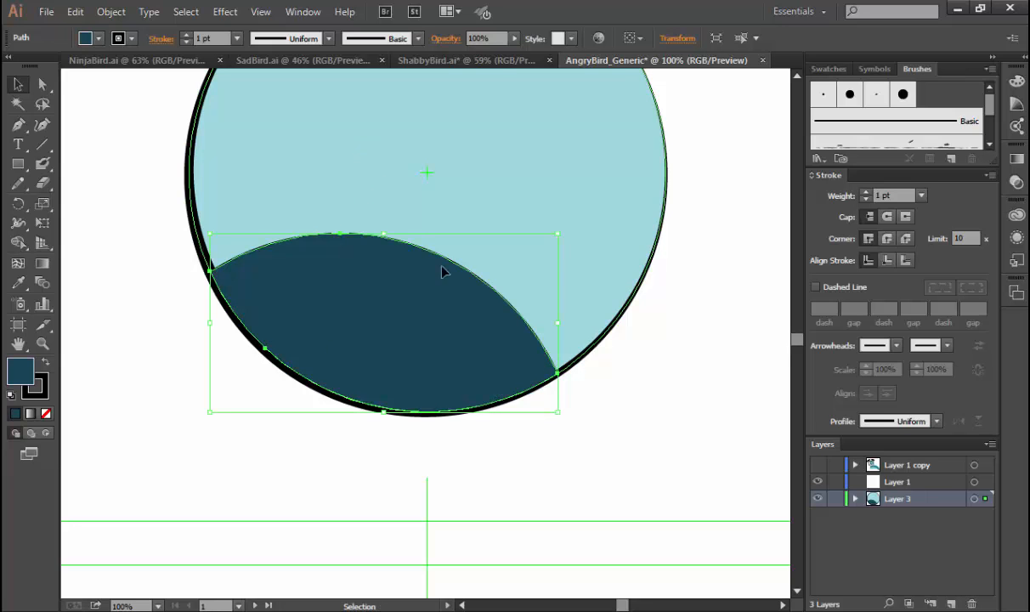
Duplicate the body circle in place and bring the copy above the dark belly as an outline with no fill.
drag(615, 453, 611, 584)
click(540, 251)
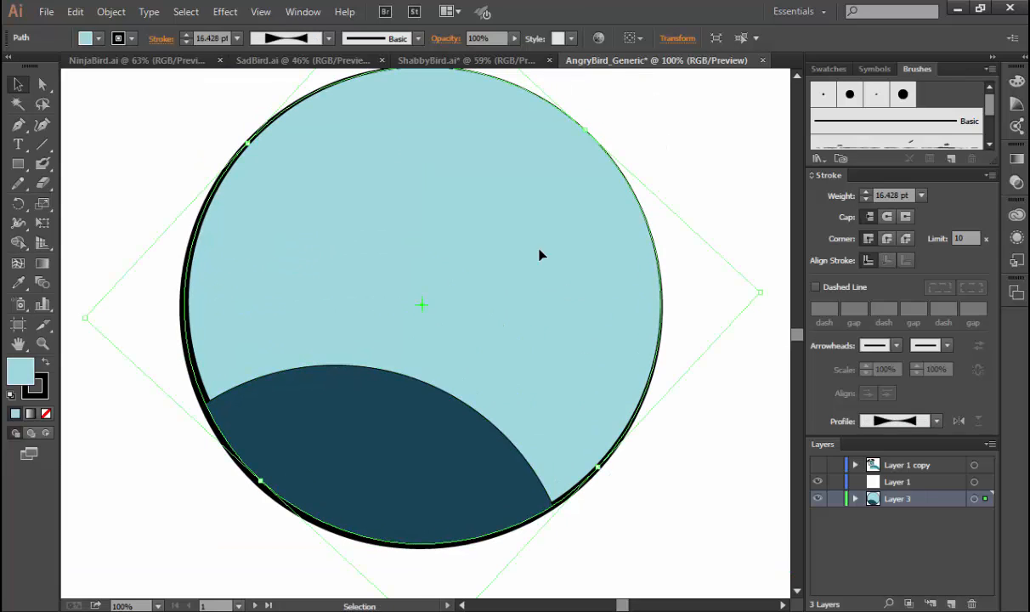
key(ctrl)
key(ctrl)
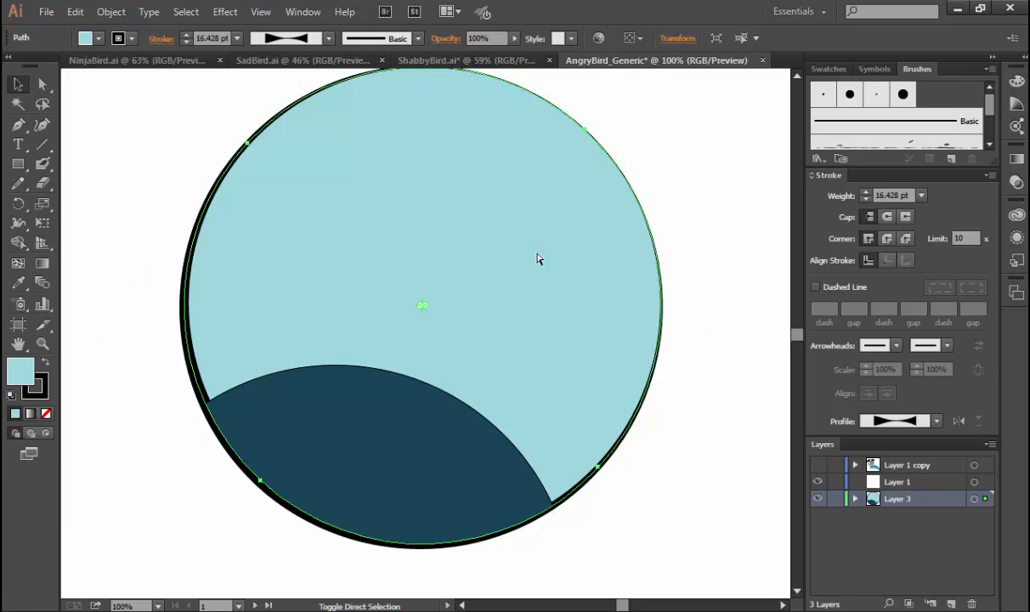
key(ctrl+shift+bracketright)
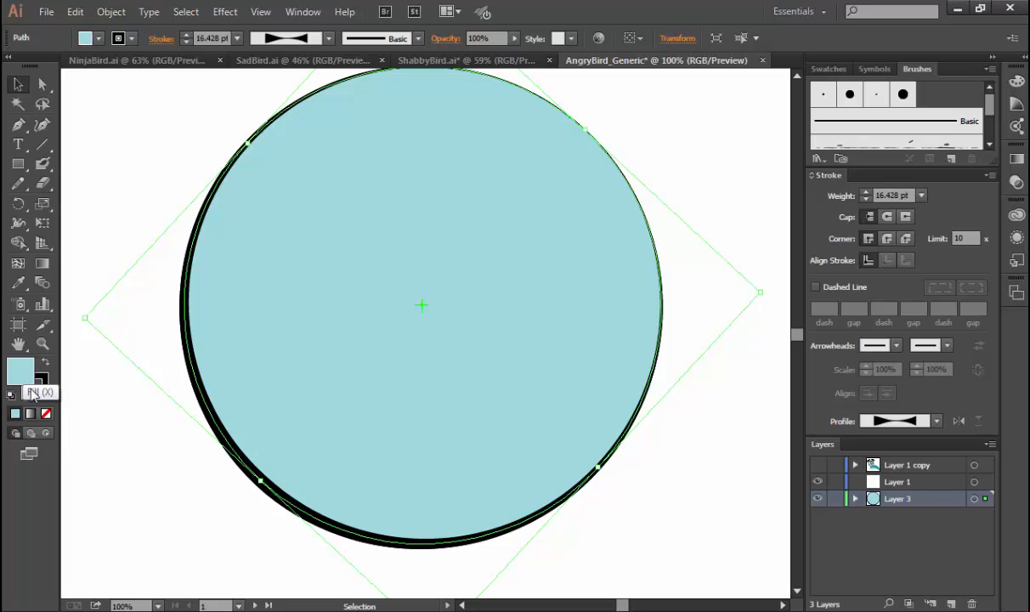
click(45, 415)
click(153, 495)
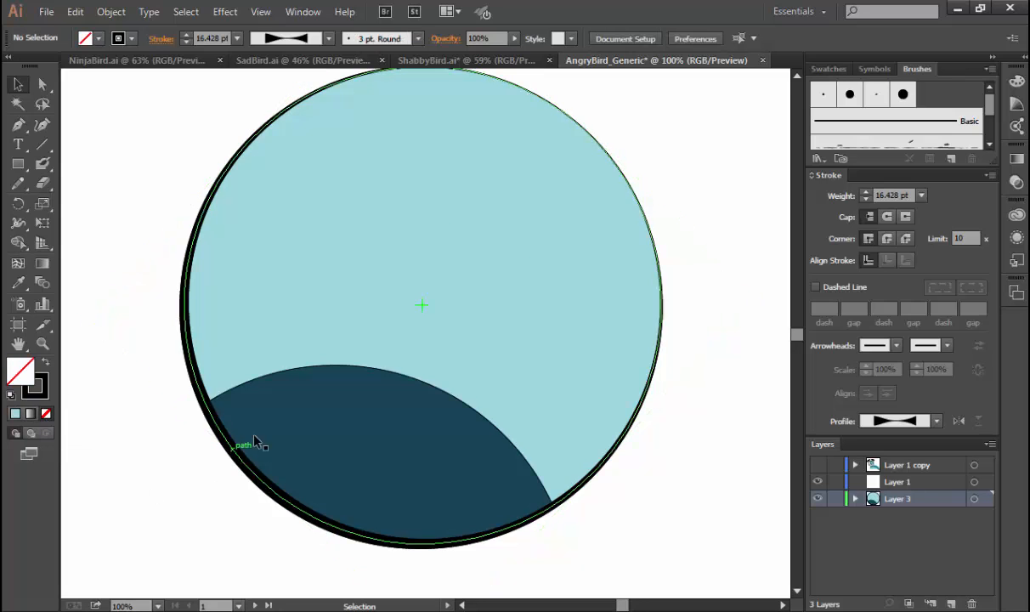
click(450, 465)
click(680, 459)
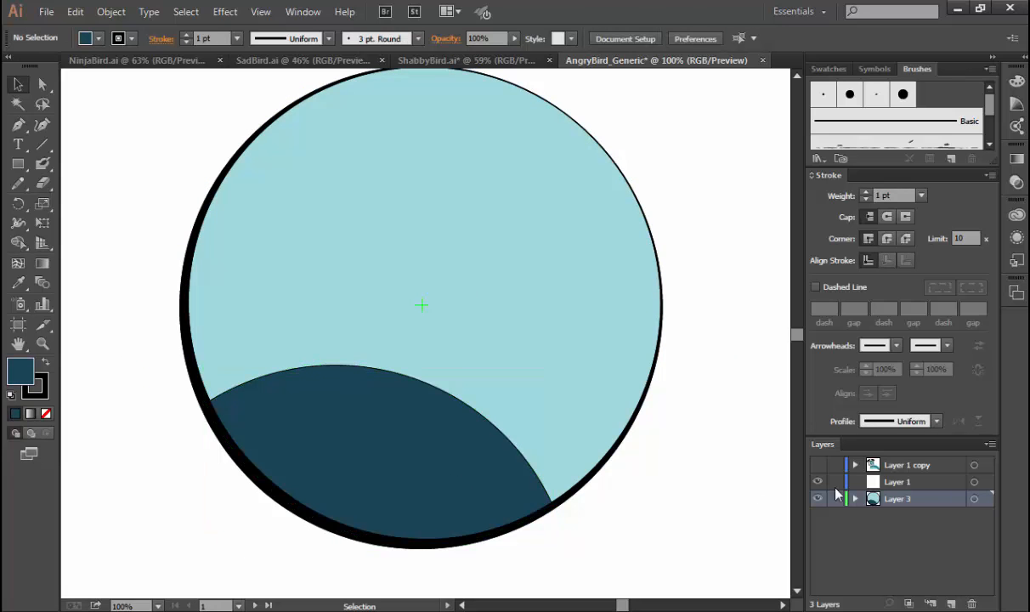
Show the Layer 1 copy layer with the eyes and beak, and add a new layer above it.
click(817, 466)
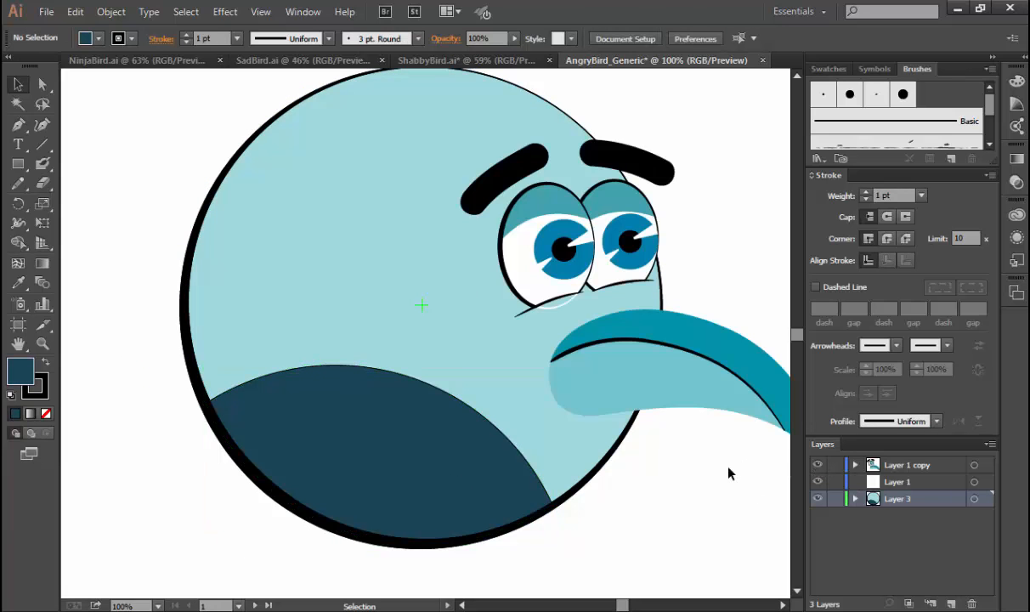
key(ctrl+0)
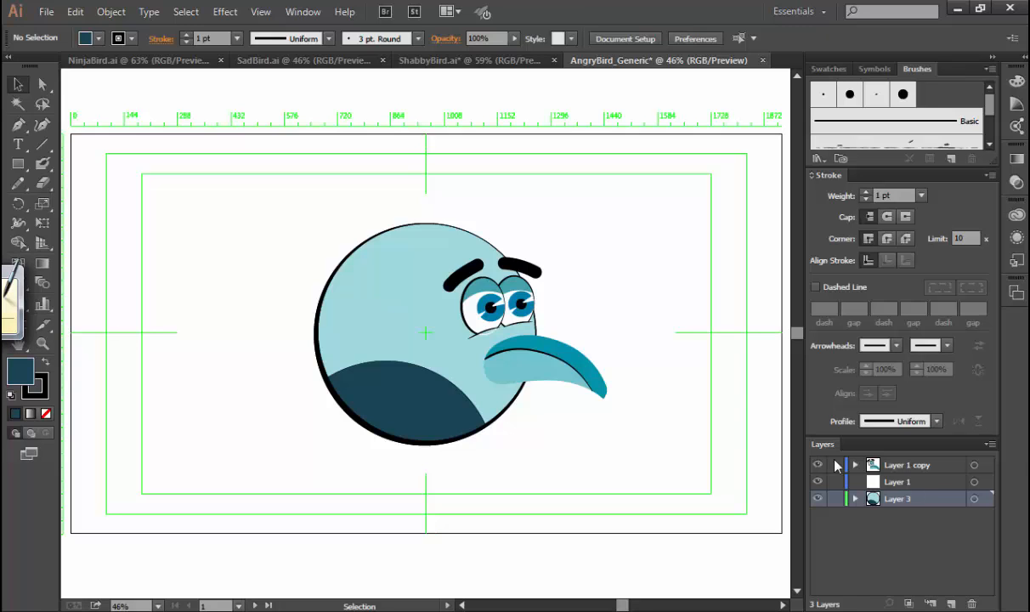
click(881, 467)
click(950, 603)
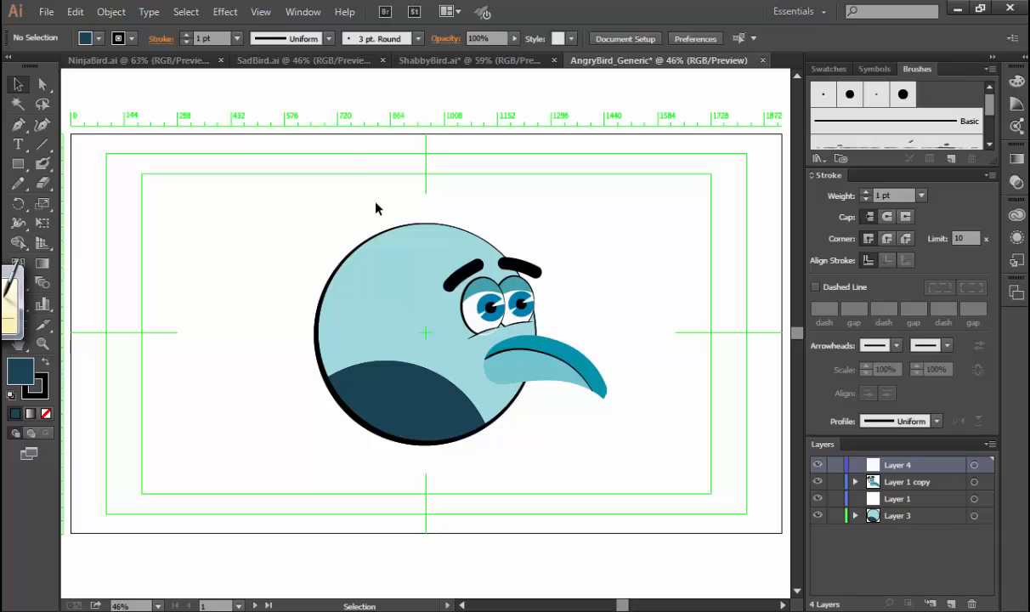
Set up the Blob Brush with no fill and a black stroke, undoing the first test stroke.
click(42, 164)
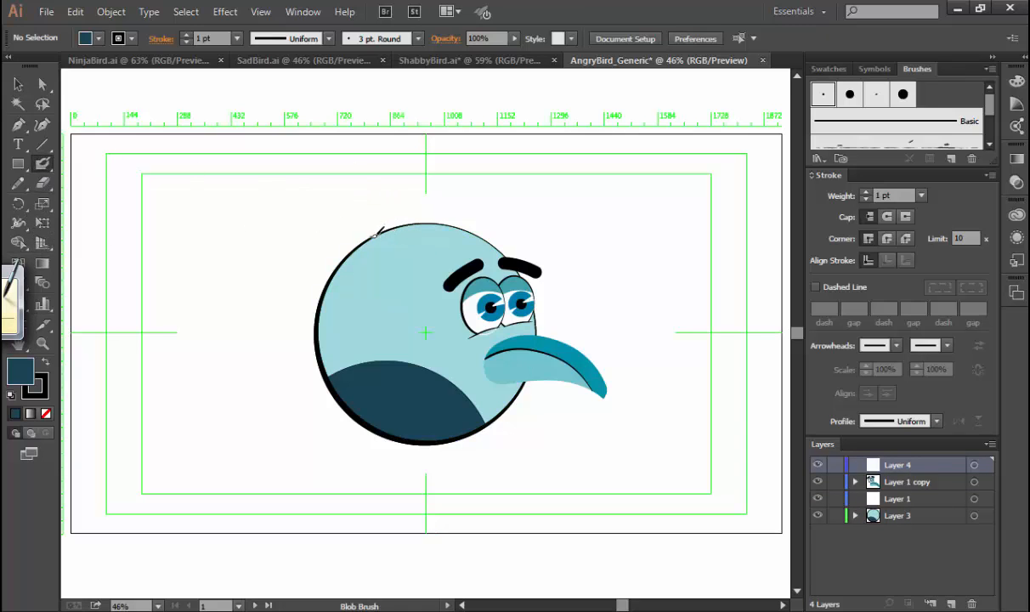
drag(367, 239, 281, 235)
key(ctrl+z)
key(slash)
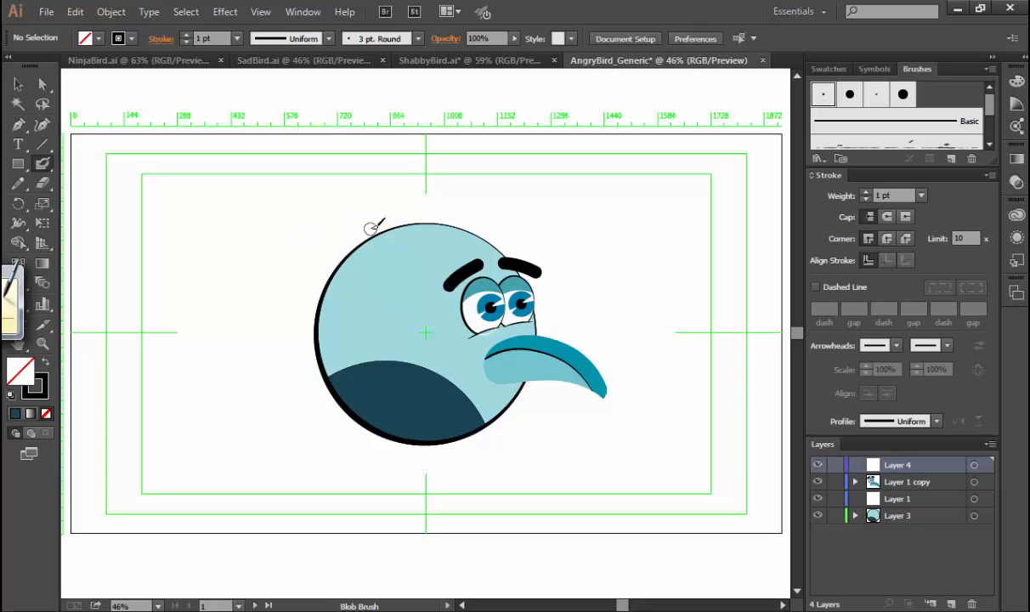
Try painting separate thick black hair strands along the top of the head, and undo all of them.
drag(381, 241, 295, 230)
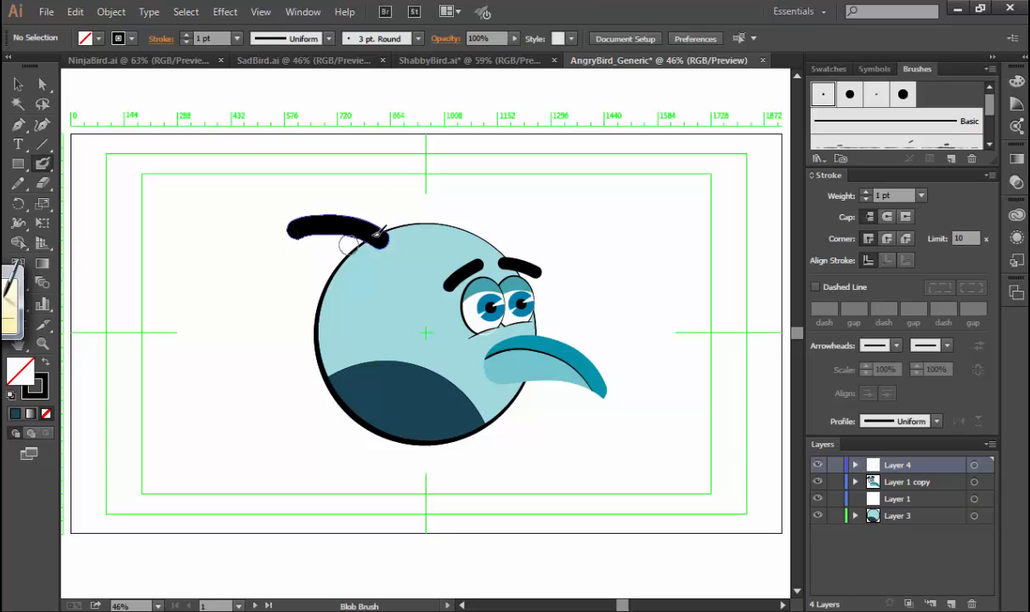
drag(389, 238, 367, 191)
drag(380, 236, 429, 194)
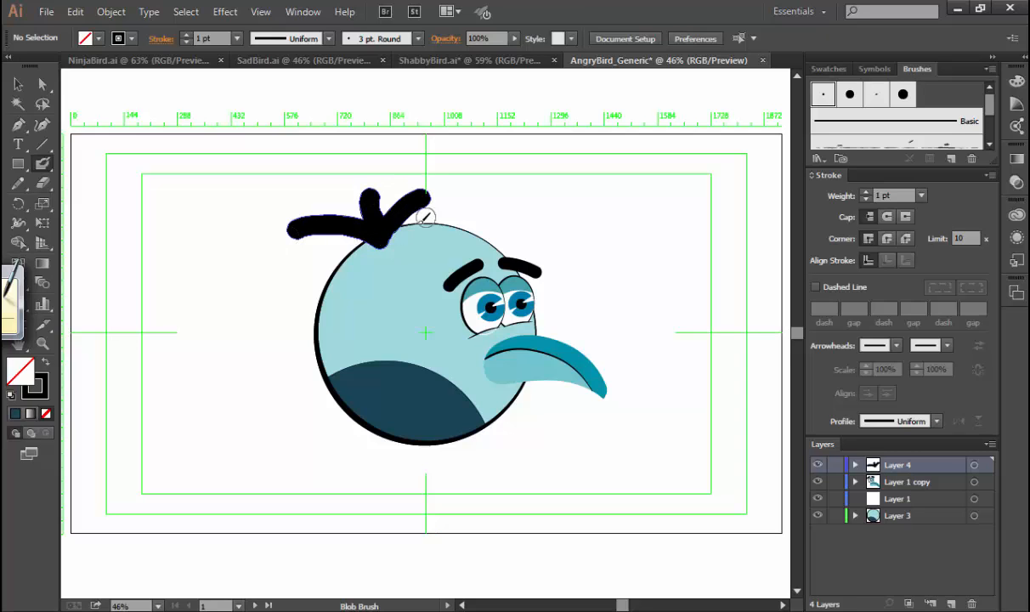
key(ctrl+z)
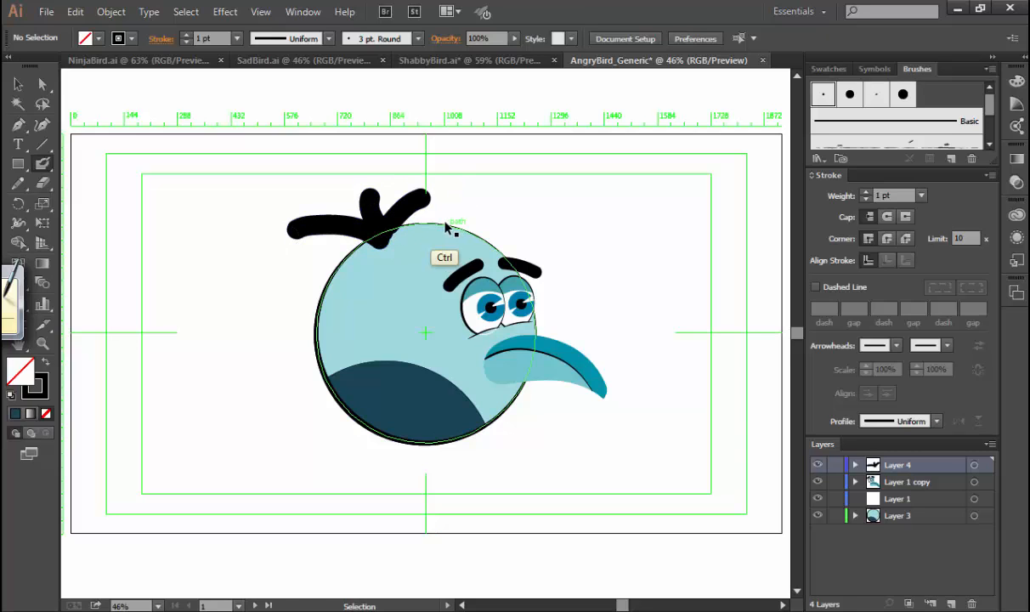
mouse_move(456, 225)
mouse_down()
mouse_move(515, 206)
mouse_move(425, 229)
mouse_move(413, 188)
mouse_move(421, 228)
mouse_up()
key(ctrl+z)
drag(382, 192, 421, 238)
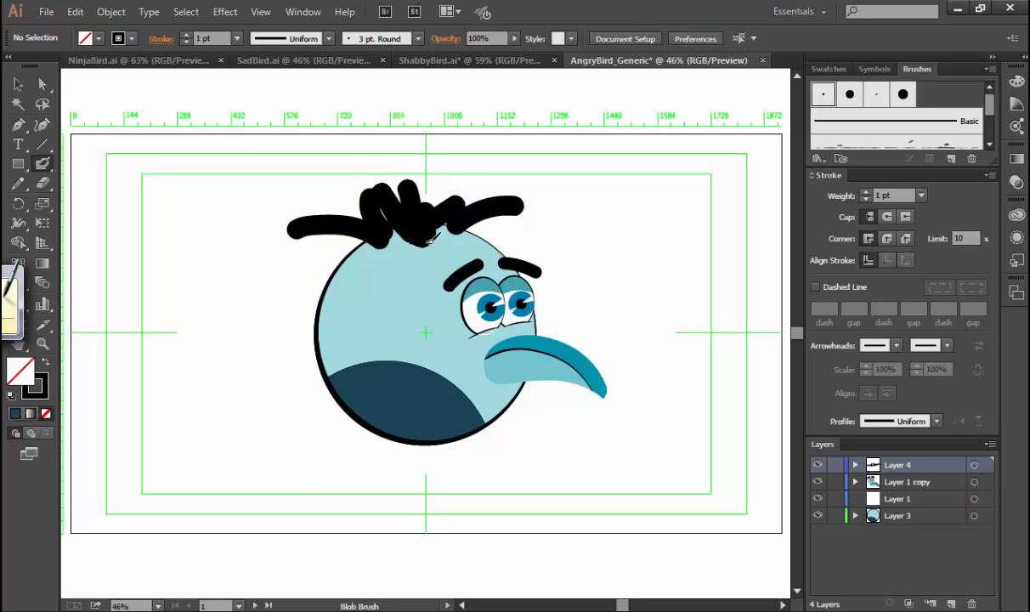
key(ctrl+z)
key(ctrl+z)
key(ctrl+z)
key(ctrl+z)
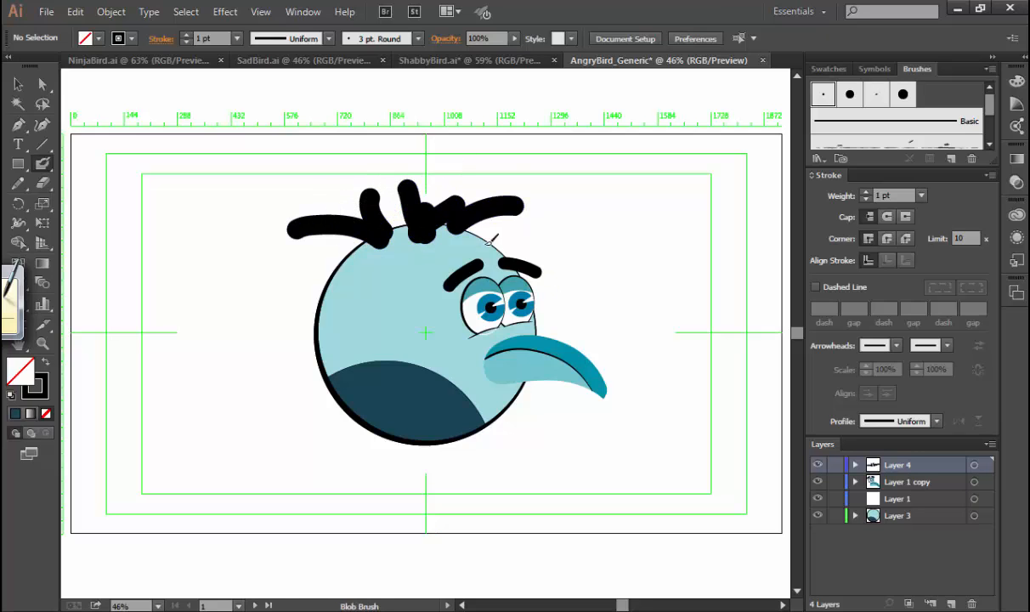
key(ctrl+z)
key(ctrl+z)
key(ctrl+z)
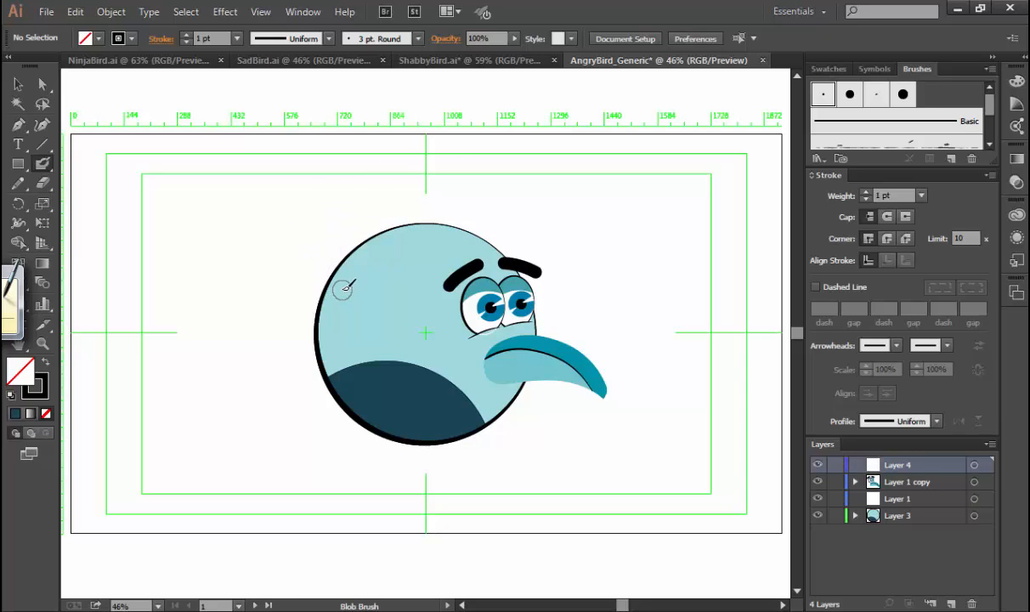
Try a fan of thick tufts at the back of the head and a zigzag hair outline, undoing both.
mouse_move(338, 287)
mouse_down()
mouse_move(286, 249)
mouse_move(370, 245)
mouse_move(330, 192)
mouse_up()
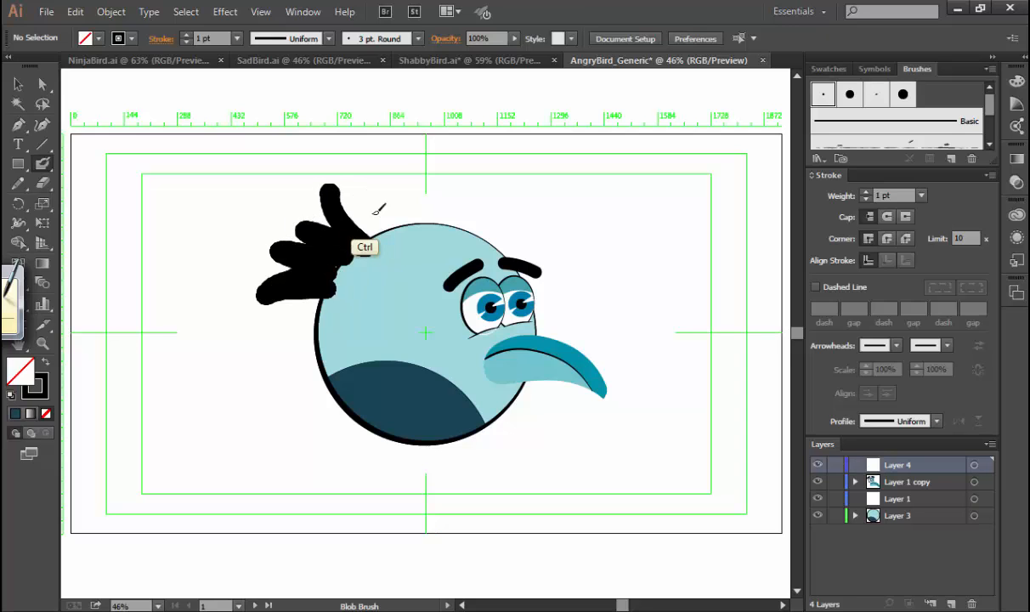
key(ctrl+z)
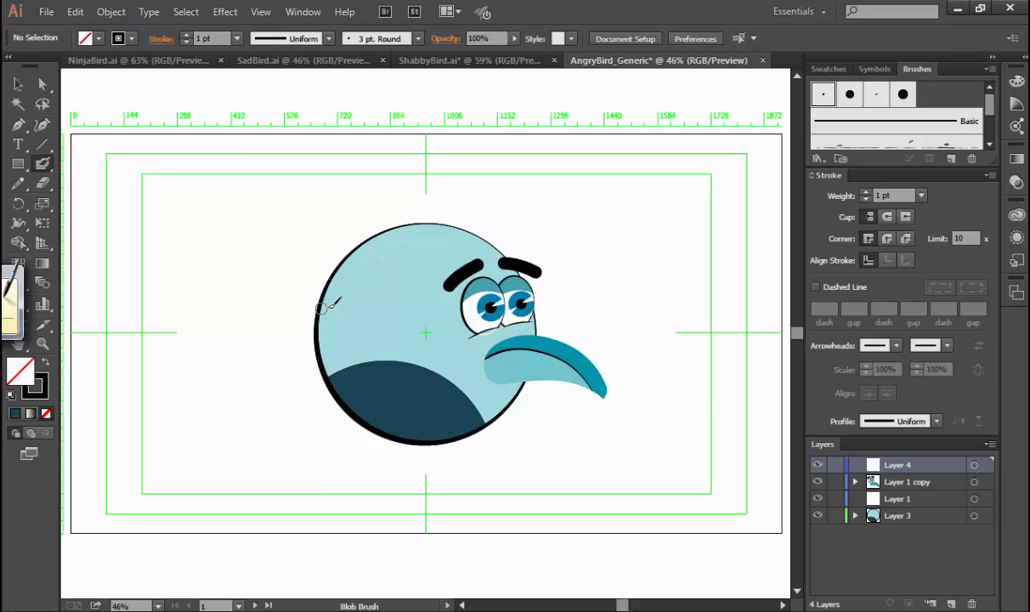
mouse_move(323, 305)
mouse_down()
mouse_move(280, 292)
mouse_move(347, 286)
mouse_move(287, 259)
mouse_move(371, 264)
mouse_move(284, 231)
mouse_move(396, 251)
mouse_move(363, 216)
mouse_move(417, 239)
mouse_move(424, 187)
mouse_move(448, 242)
mouse_move(488, 226)
mouse_up()
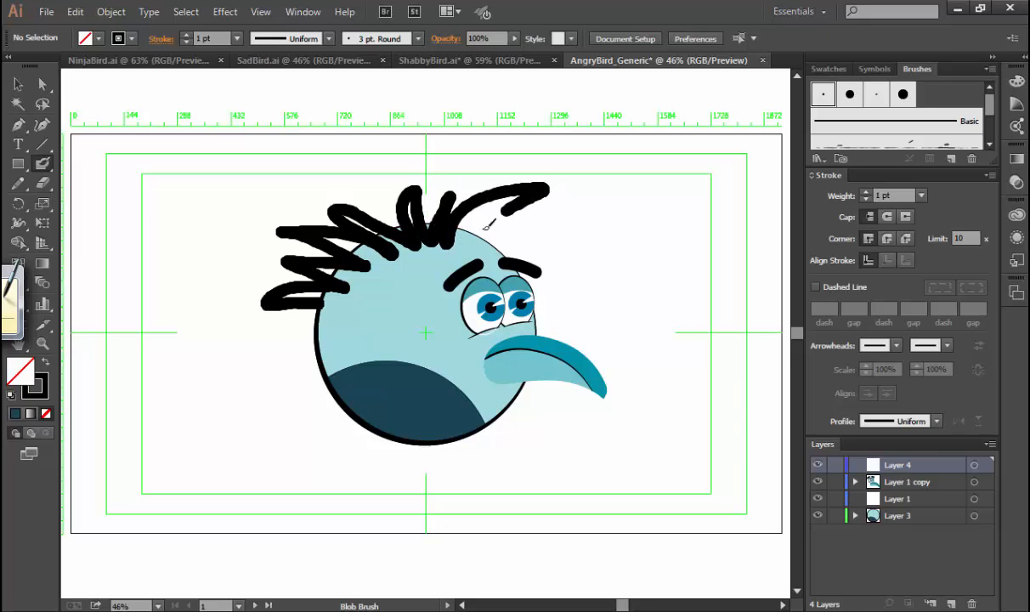
key(ctrl+z)
key(ctrl+z)
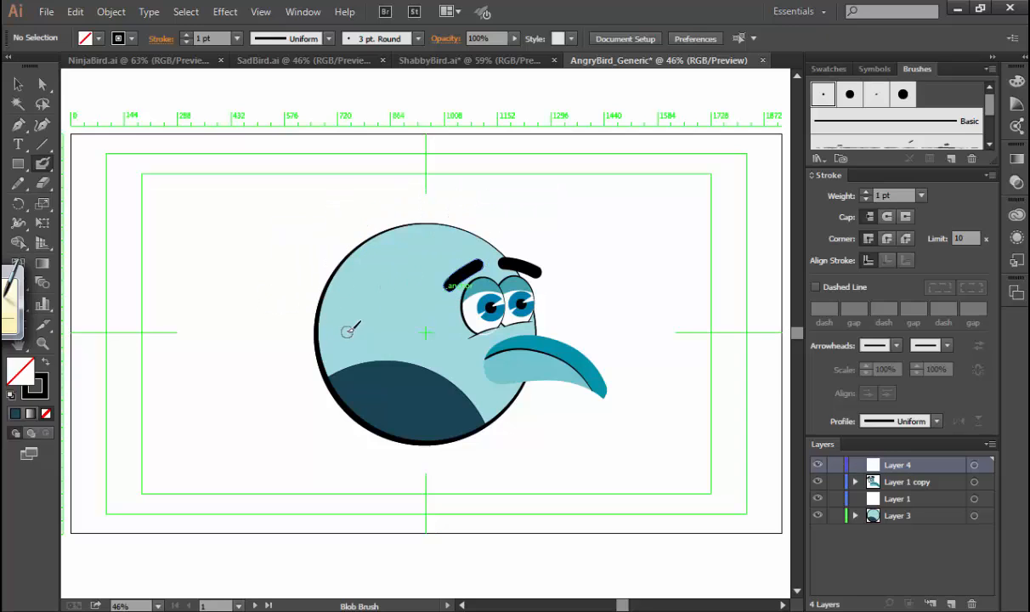
Paint a spiky black hair outline on Layer 4, running from the back of the head across the top to the forehead.
mouse_move(321, 302)
mouse_down()
mouse_move(277, 308)
mouse_move(245, 331)
mouse_up()
mouse_move(310, 281)
mouse_down()
mouse_move(267, 284)
mouse_move(361, 290)
mouse_move(283, 254)
mouse_move(359, 264)
mouse_move(258, 304)
mouse_move(337, 283)
mouse_move(303, 272)
mouse_move(365, 280)
mouse_move(262, 253)
mouse_move(361, 263)
mouse_up()
key(ctrl+z)
key(ctrl+z)
mouse_move(423, 228)
mouse_down()
mouse_move(539, 208)
mouse_move(426, 232)
mouse_move(349, 201)
mouse_move(391, 237)
mouse_move(315, 227)
mouse_move(300, 239)
mouse_move(297, 251)
mouse_move(321, 264)
mouse_move(298, 278)
mouse_move(285, 317)
mouse_move(374, 303)
mouse_up()
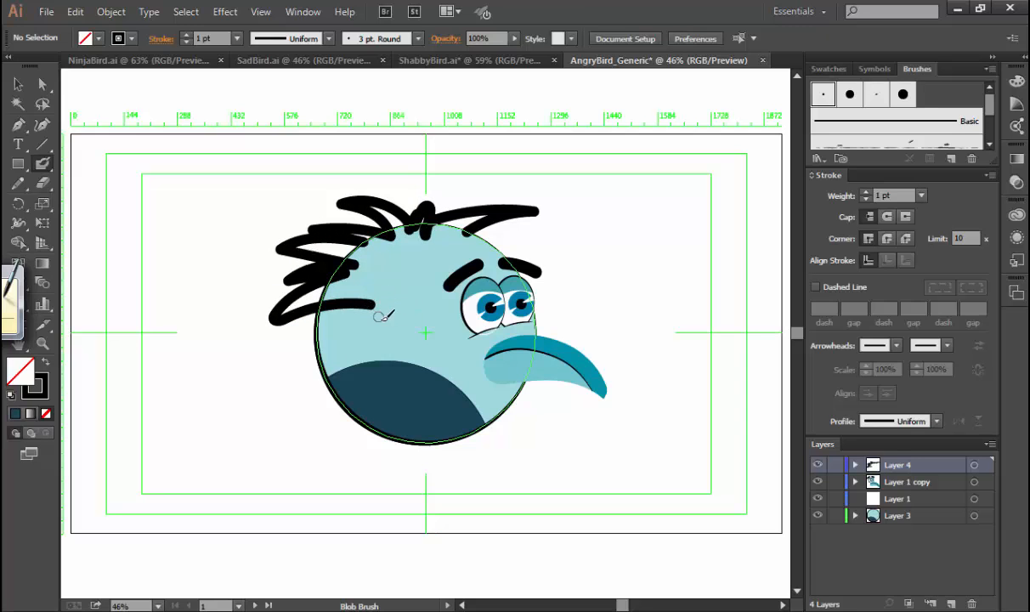
Fill the gaps inside the hair outline with black Blob Brush strokes to make one solid hair shape.
ctrl+click(330, 271)
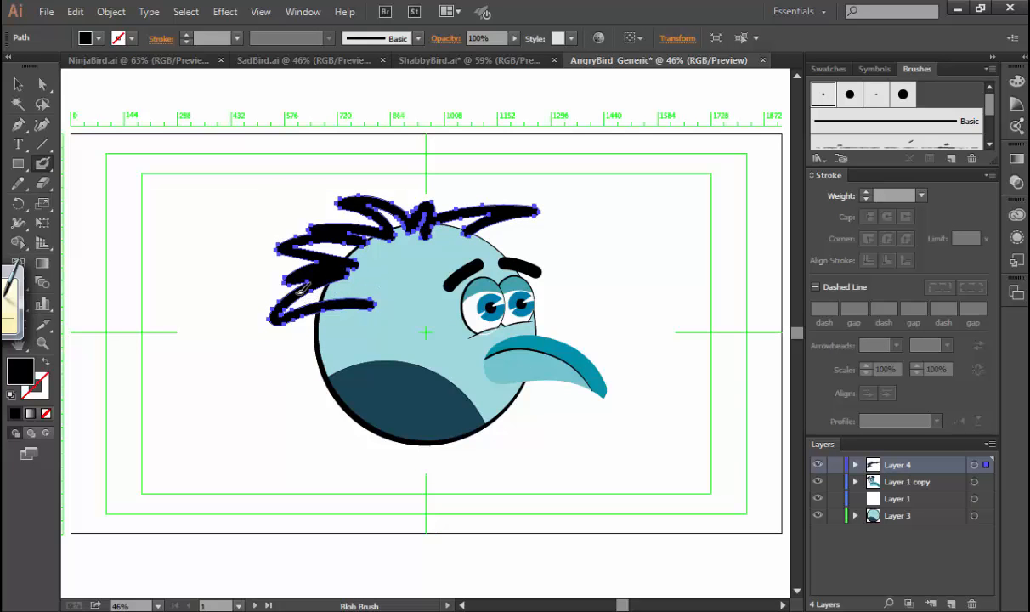
drag(298, 305, 306, 299)
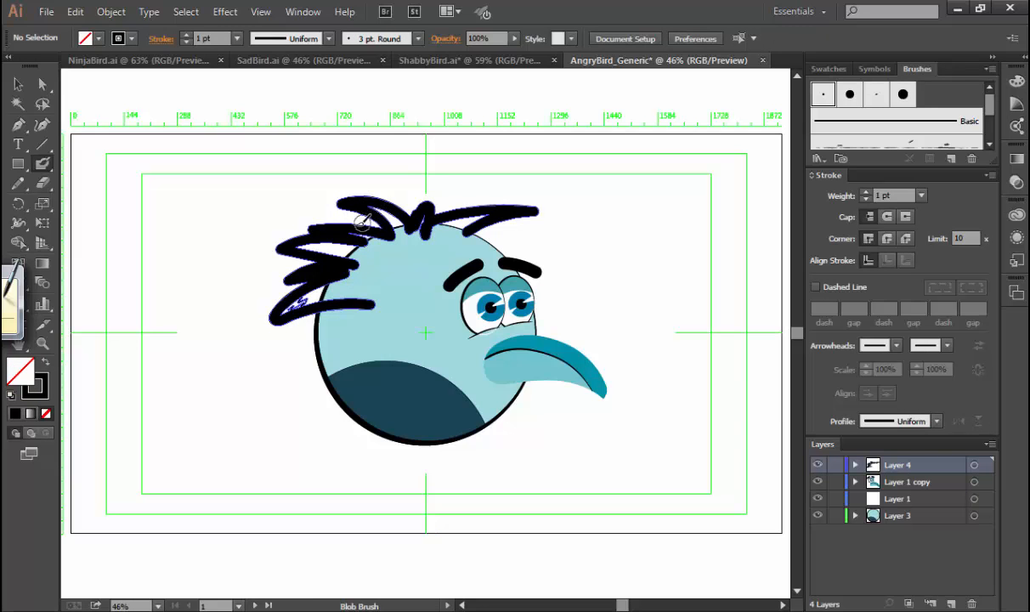
mouse_move(363, 220)
mouse_down()
mouse_move(304, 251)
mouse_move(365, 252)
mouse_move(298, 247)
mouse_move(363, 256)
mouse_move(312, 281)
mouse_up()
key(ctrl+z)
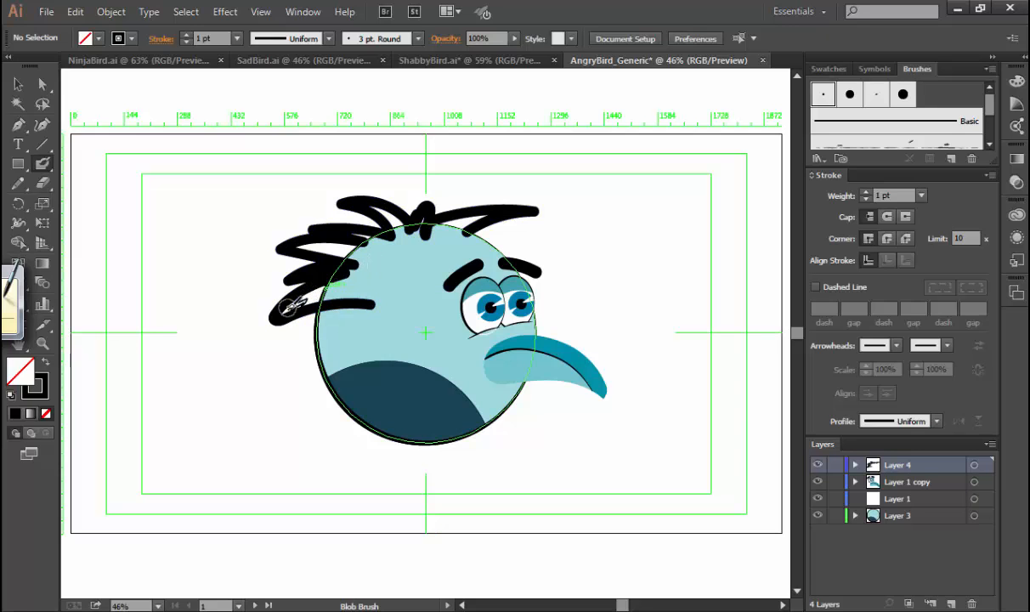
mouse_move(348, 283)
mouse_down()
mouse_move(282, 312)
mouse_move(365, 291)
mouse_move(320, 284)
mouse_move(381, 273)
mouse_move(300, 247)
mouse_move(380, 253)
mouse_move(350, 235)
mouse_move(387, 242)
mouse_move(392, 226)
mouse_move(371, 207)
mouse_move(413, 223)
mouse_move(413, 238)
mouse_move(368, 205)
mouse_move(418, 228)
mouse_move(488, 213)
mouse_move(410, 249)
mouse_move(411, 231)
mouse_move(391, 232)
mouse_move(408, 250)
mouse_move(355, 251)
mouse_move(396, 262)
mouse_move(386, 251)
mouse_move(379, 269)
mouse_move(466, 231)
mouse_move(371, 294)
mouse_up()
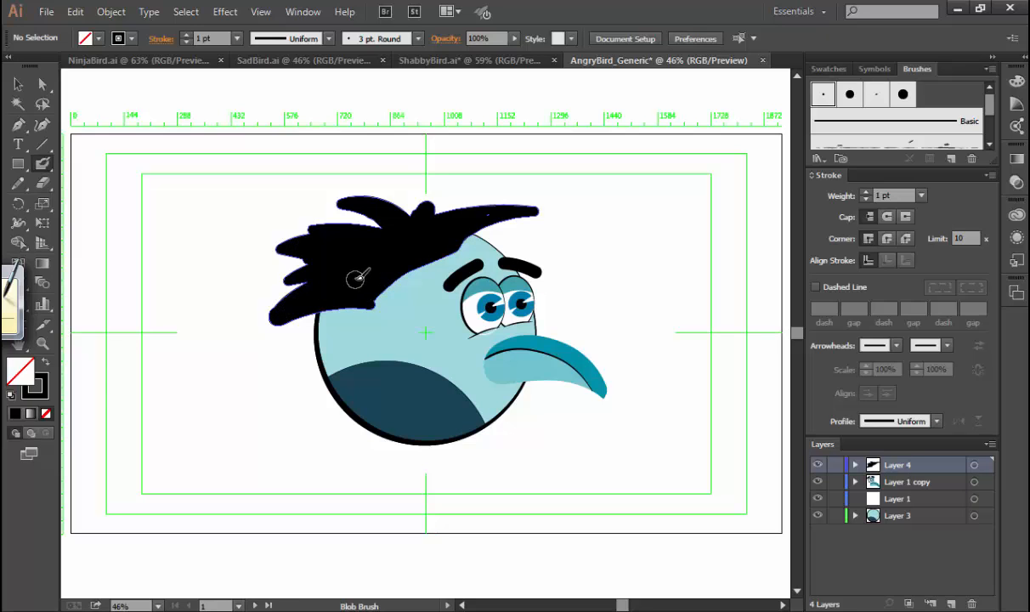
Nudge the hair shape slightly upward and give it the body's pale teal fill with a 1 pt black outline.
key(v)
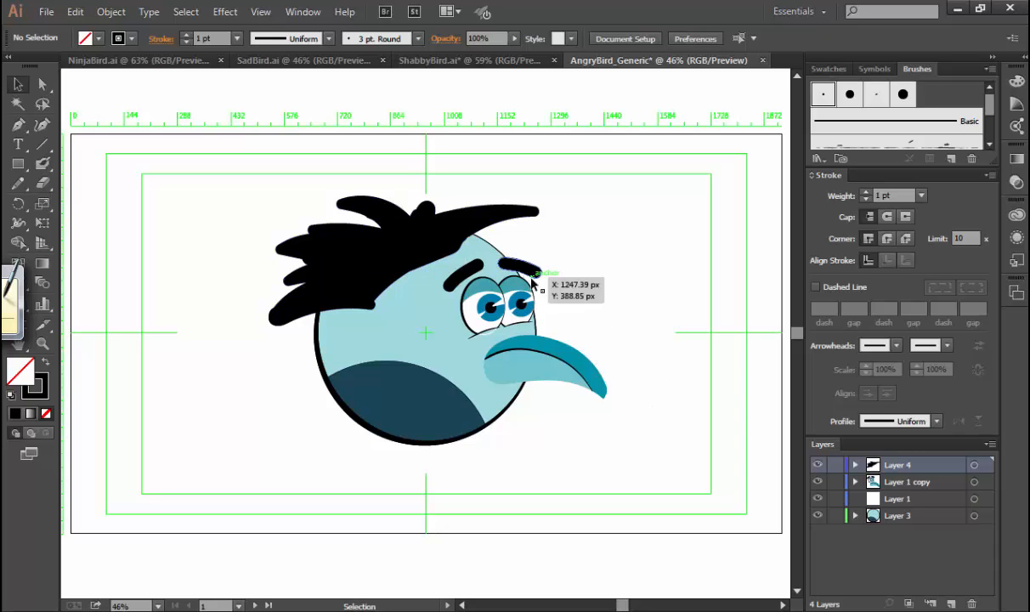
click(414, 231)
drag(409, 240, 407, 233)
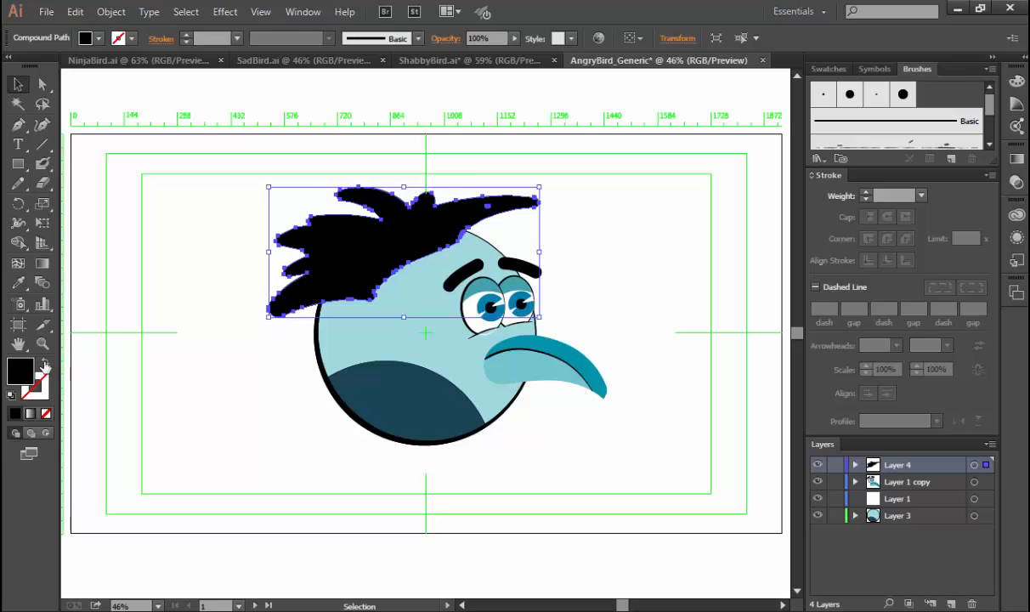
click(44, 364)
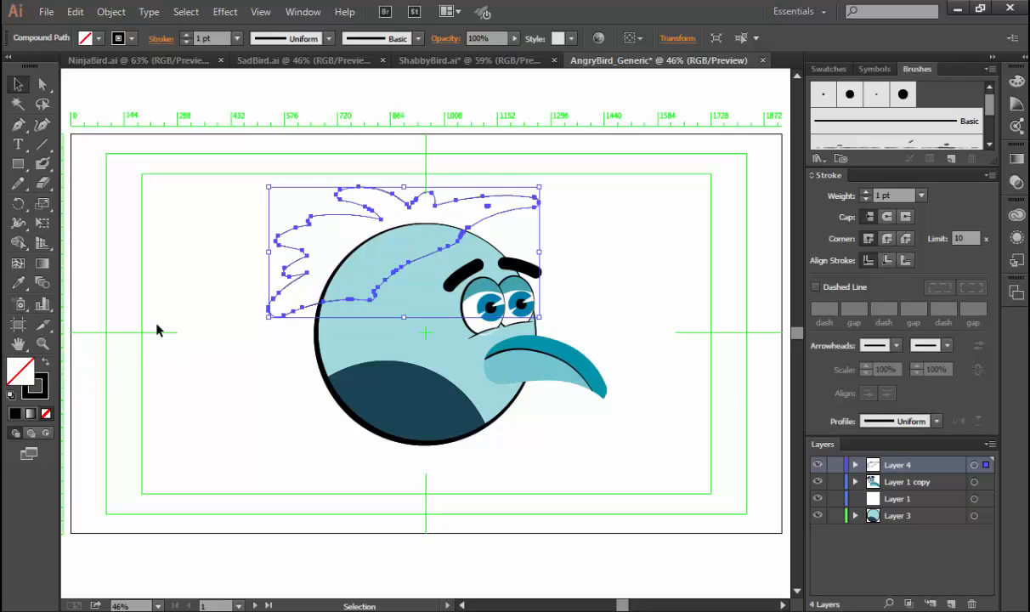
key(i)
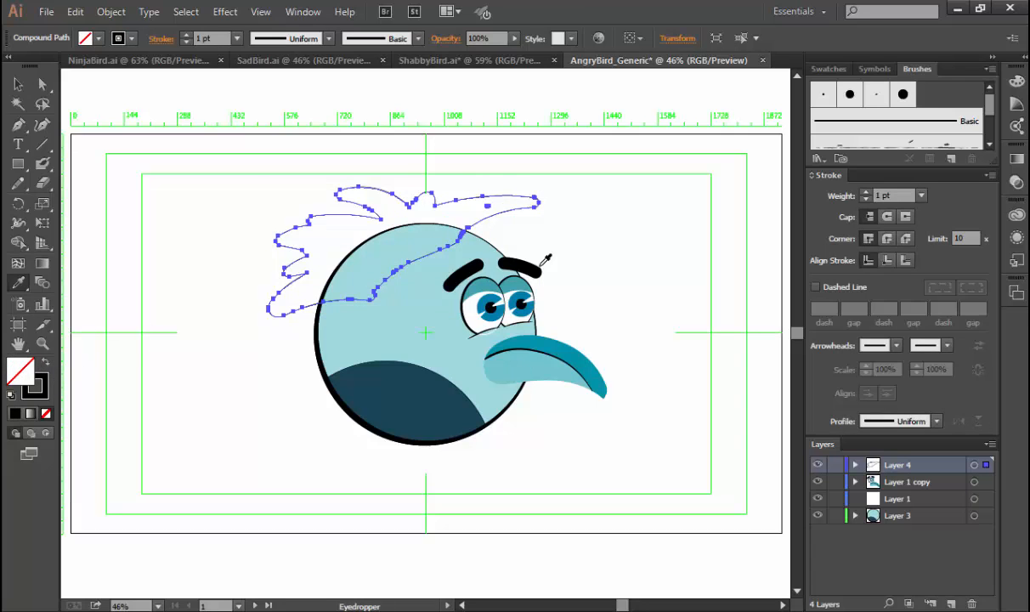
click(427, 331)
key(v)
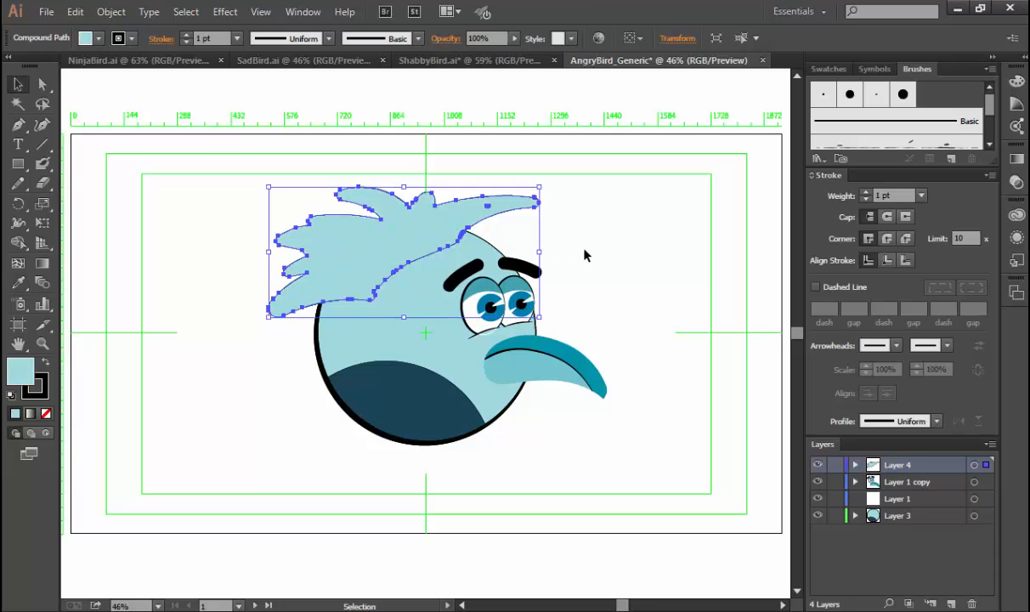
click(619, 311)
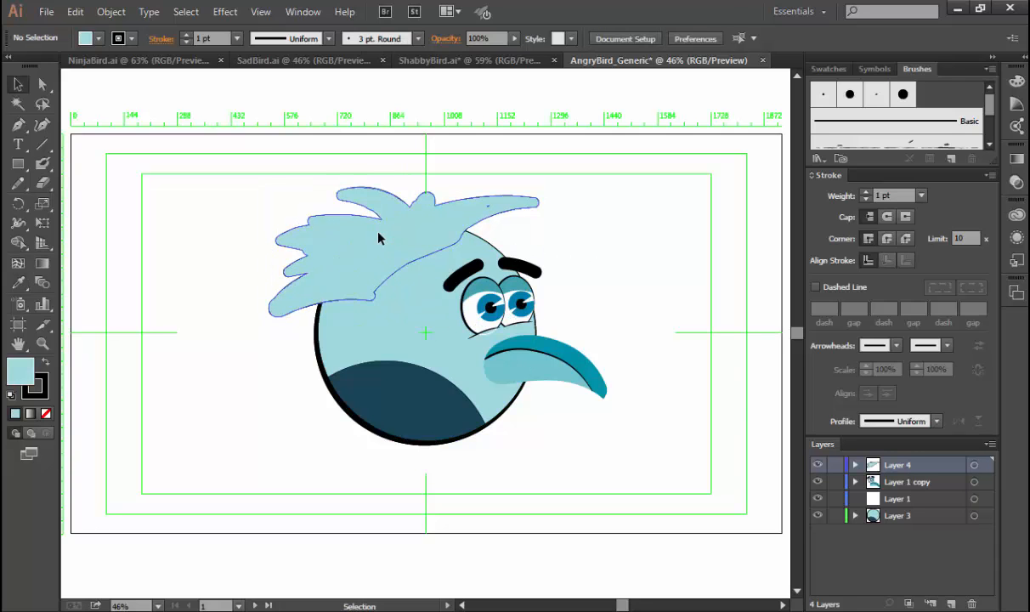
Pull the anchor of the notch between the two middle back tufts deep into the hair, about 755 px in X.
click(357, 219)
key(a)
click(260, 250)
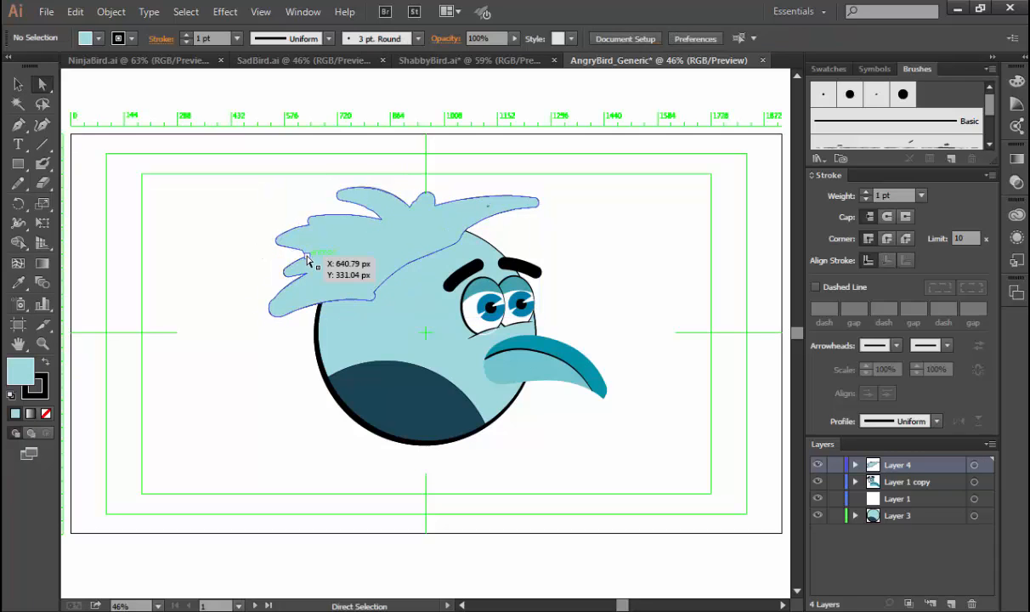
click(306, 254)
drag(306, 255, 339, 252)
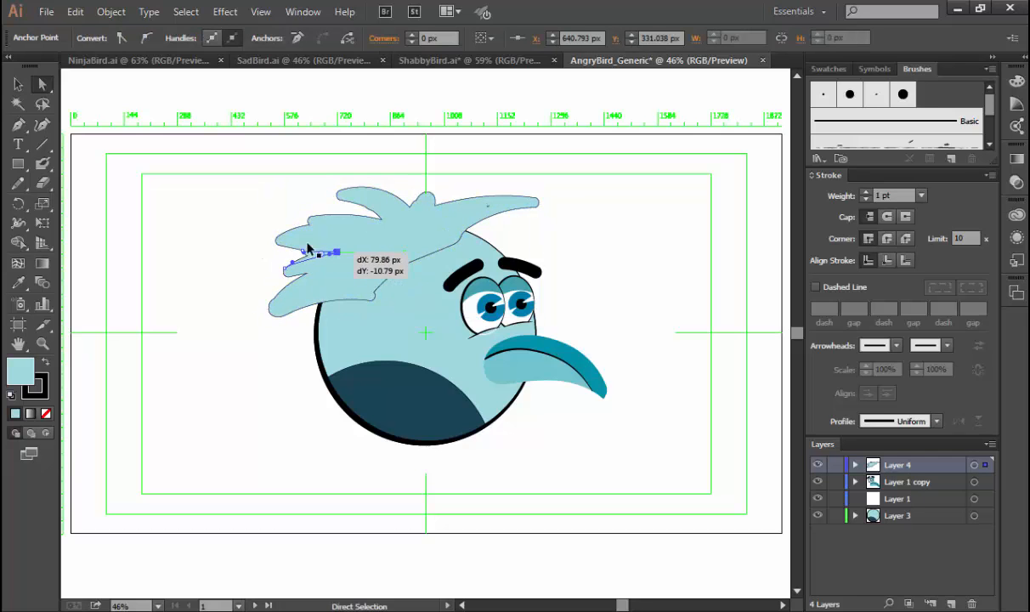
key(ctrl+space)
drag(244, 194, 381, 327)
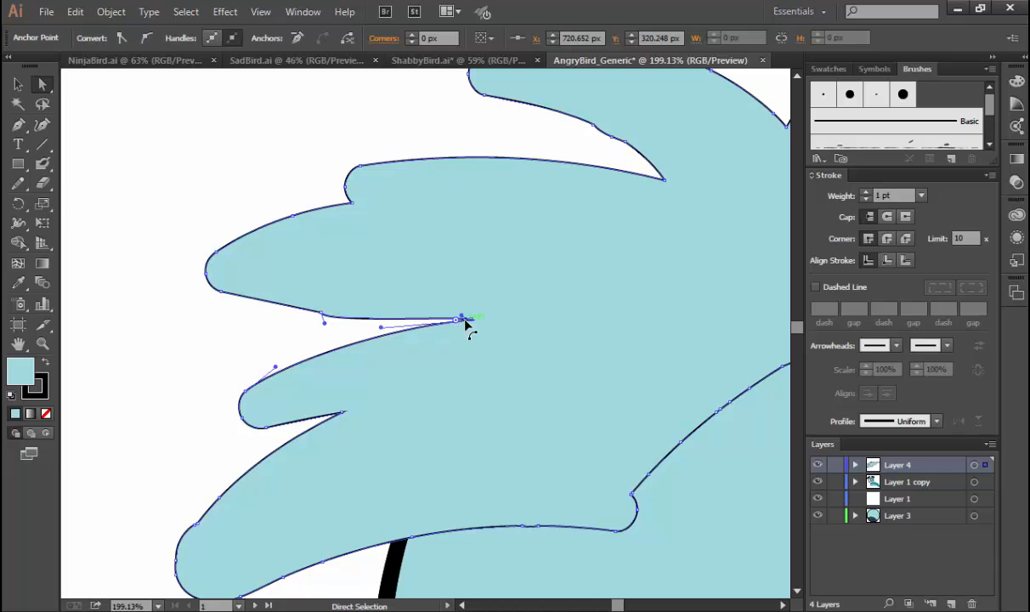
drag(465, 322, 520, 328)
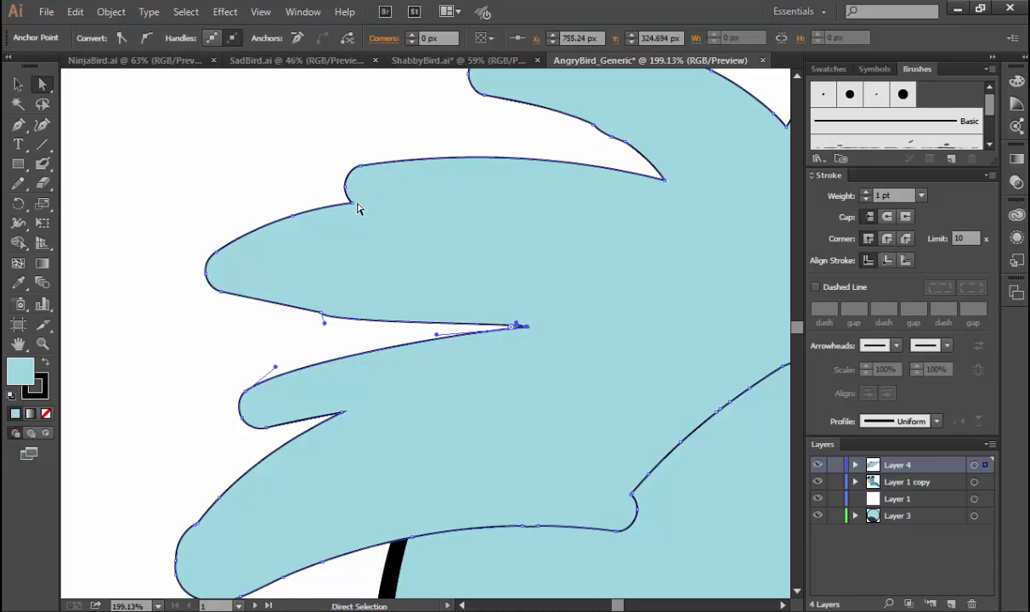
Pull the small step in the back hair inward into a deep, narrow gap and round the upper edge of the tuft below it.
drag(350, 204, 558, 252)
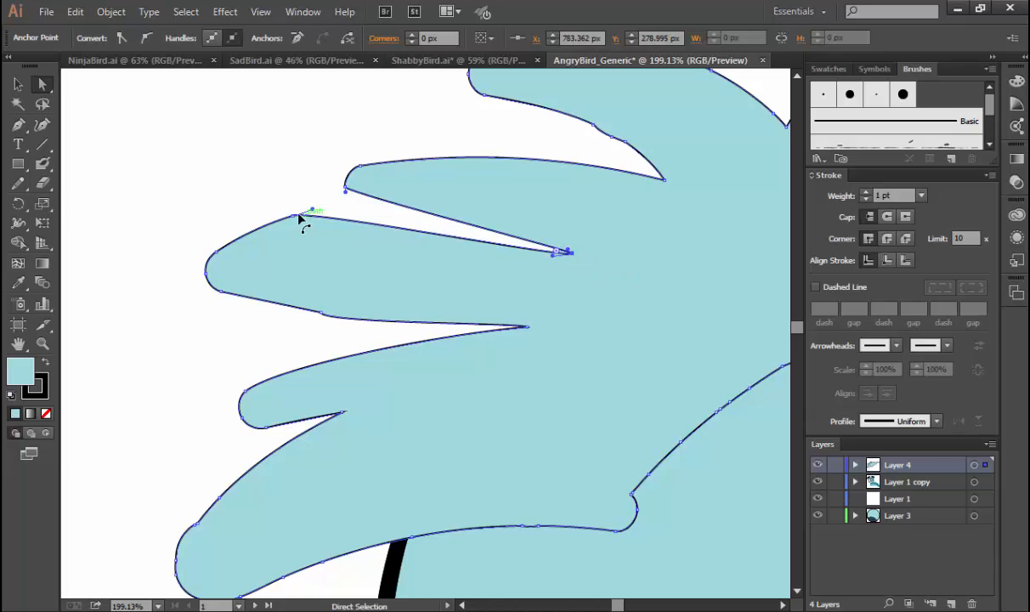
drag(294, 215, 374, 231)
click(295, 235)
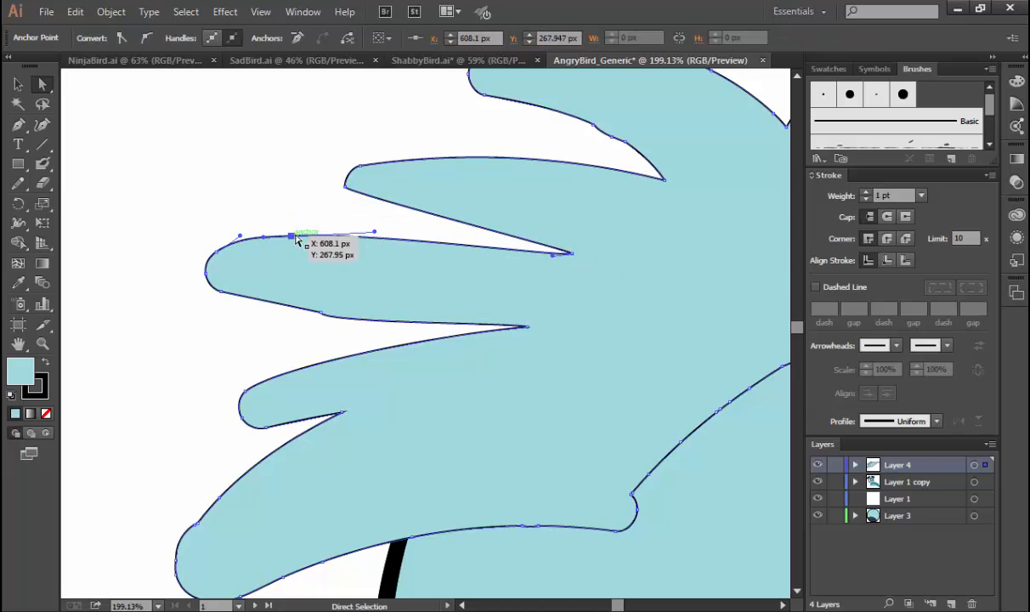
click(364, 216)
Remove the three extra anchor points under the topmost back tuft and bend its lower edge into a smooth curve.
drag(554, 283, 306, 404)
click(409, 286)
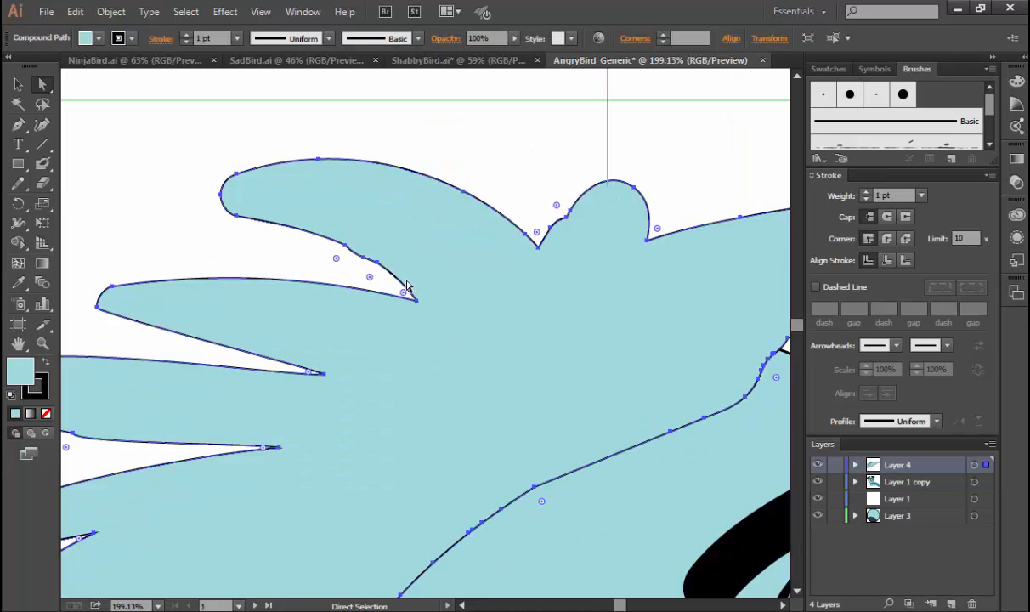
key(p)
click(376, 261)
click(362, 258)
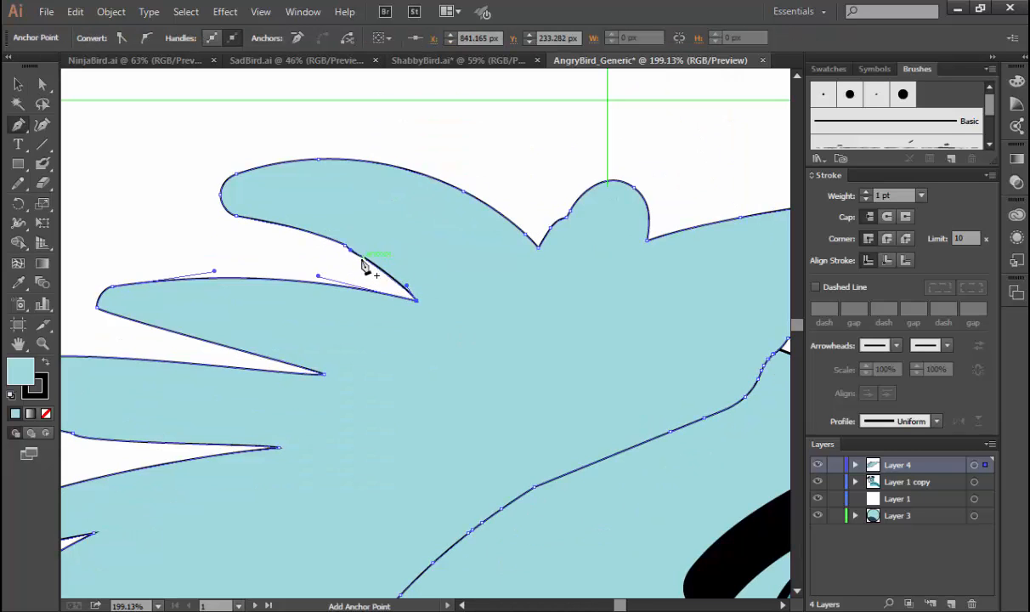
click(346, 246)
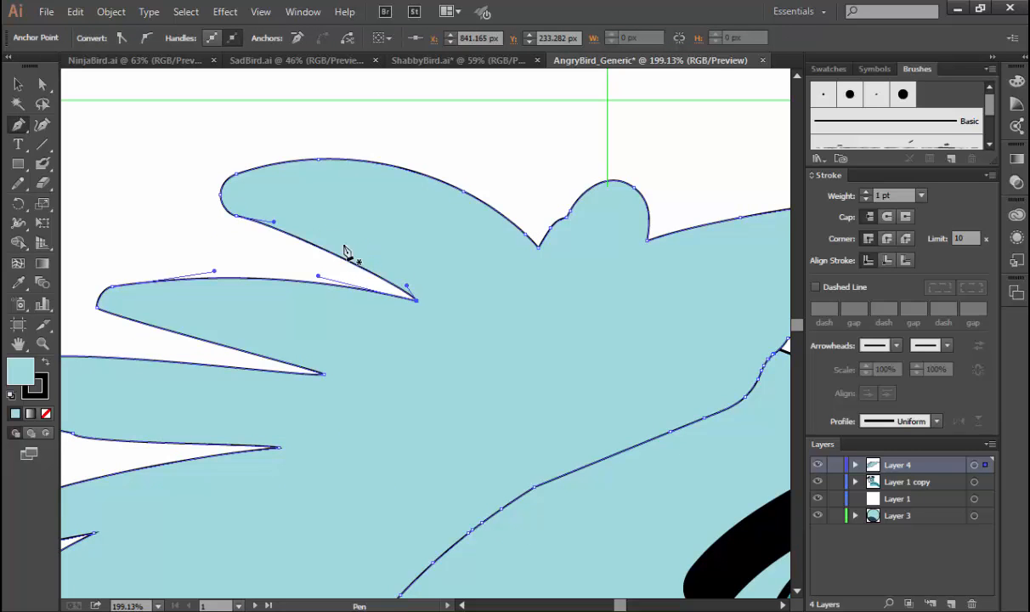
drag(407, 246, 395, 209)
Delete the tiny stray path inside the front hair tuft above the forehead.
drag(478, 280, 271, 264)
drag(464, 252, 441, 241)
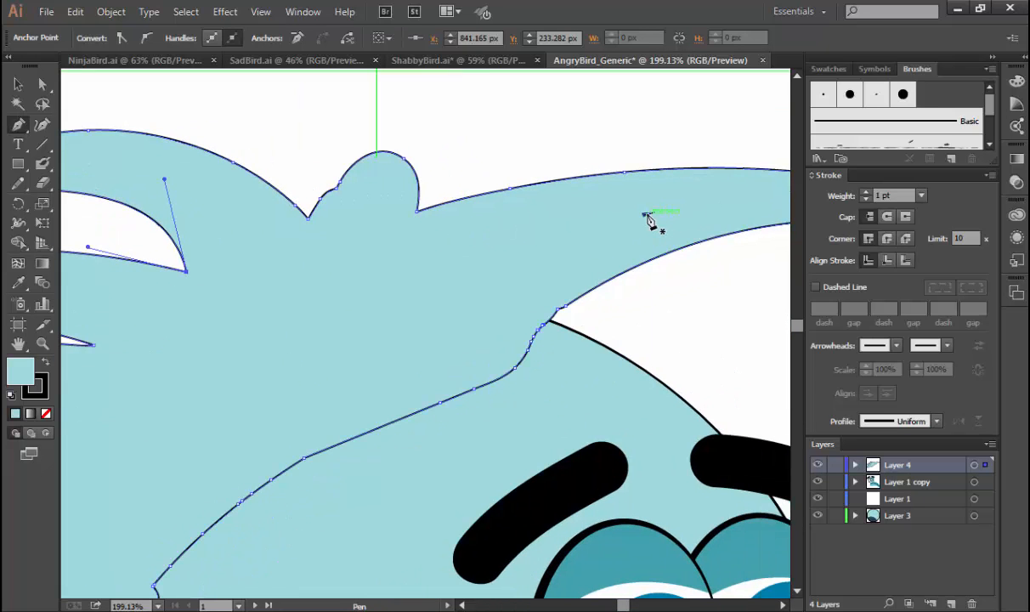
click(645, 214)
key(a)
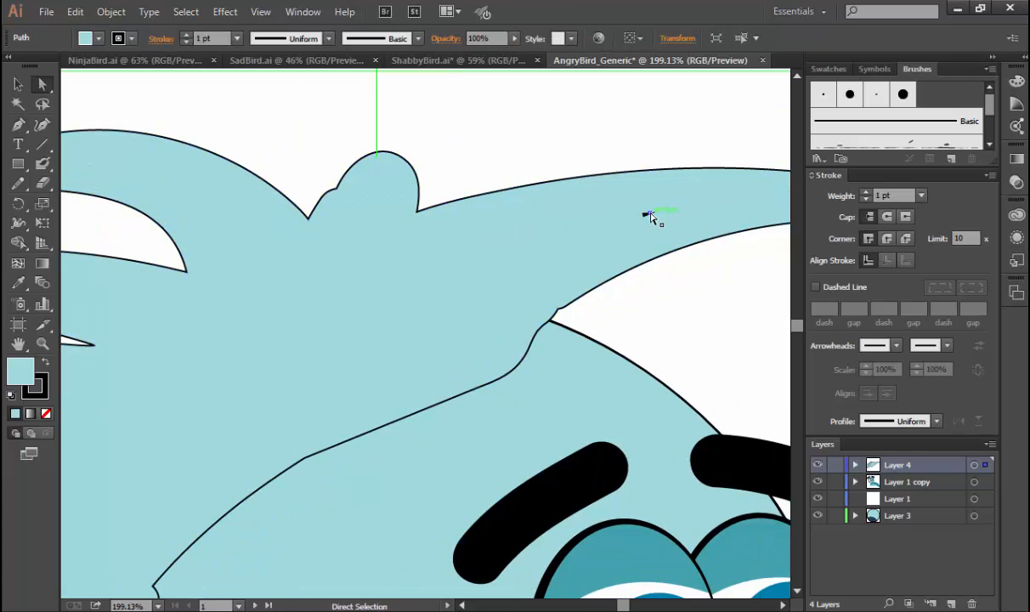
click(650, 216)
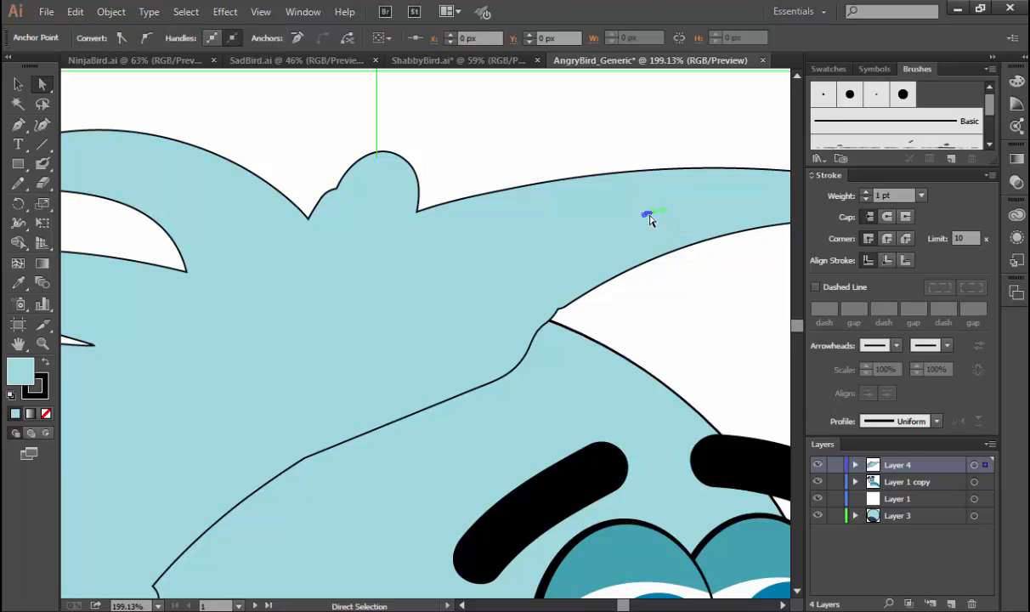
key(Delete)
key(Delete)
Move Layer 4 with the hair below Layer 3 so the hair sits behind the body.
key(space)
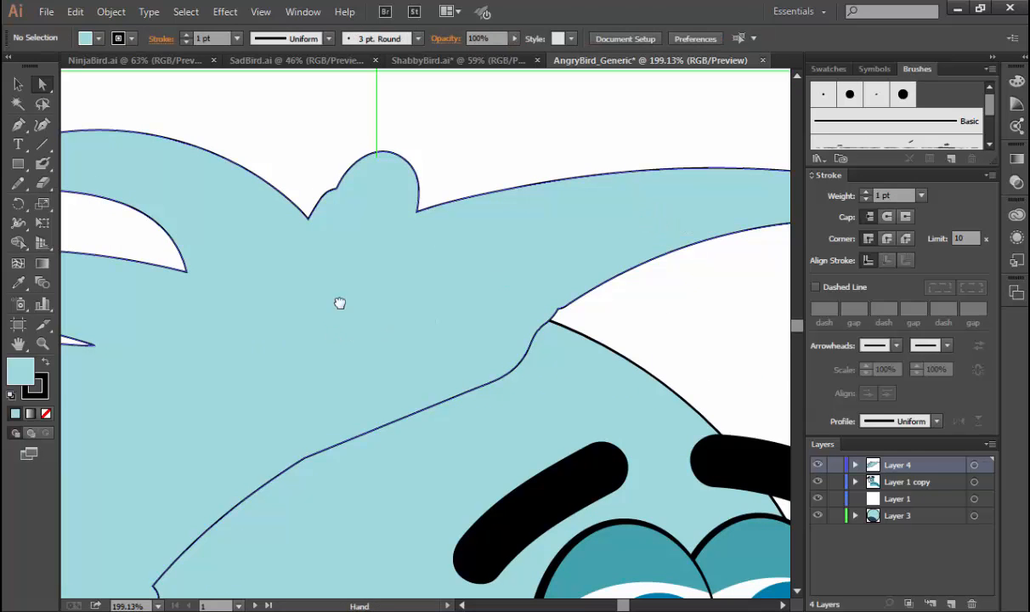
drag(341, 304, 424, 318)
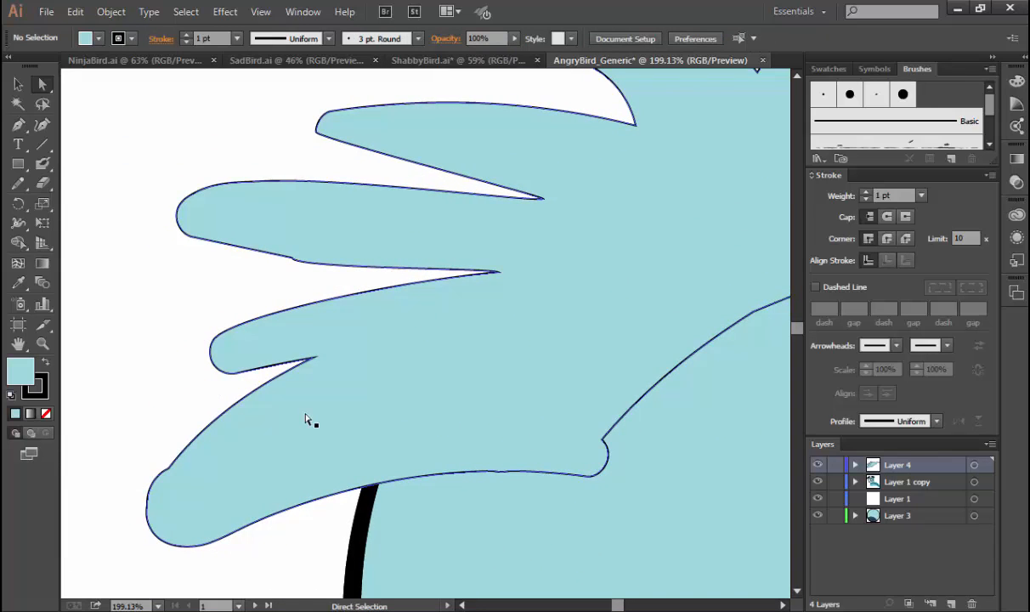
key(ctrl+minus)
key(ctrl+minus)
key(ctrl+minus)
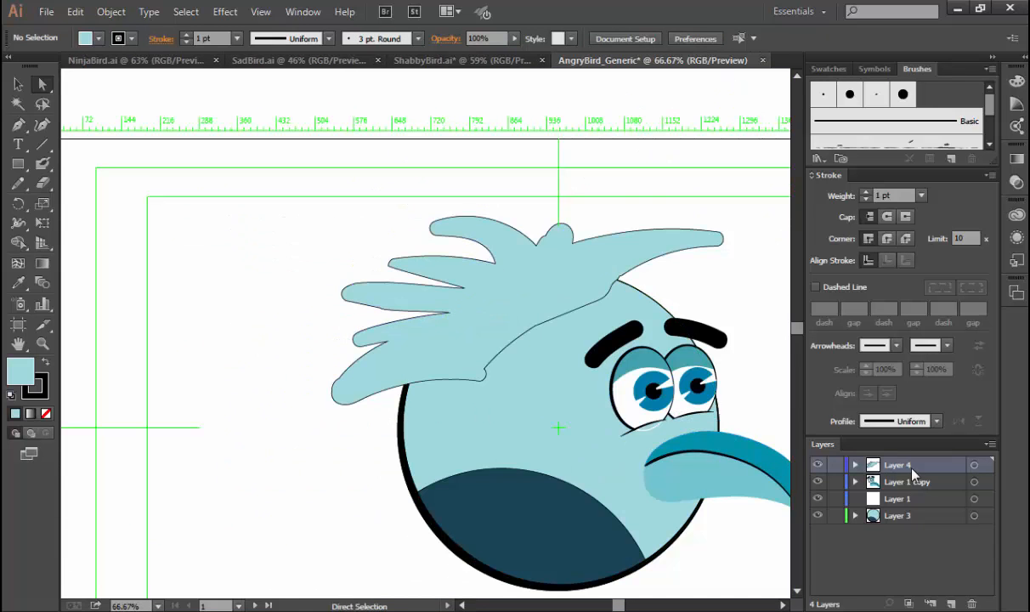
drag(913, 473, 906, 532)
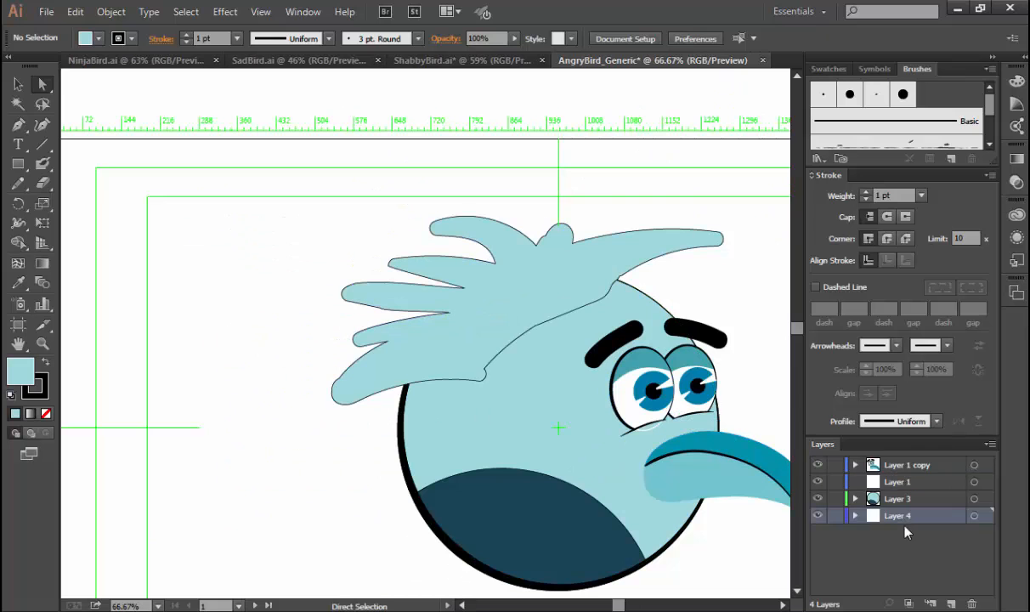
Shift the hair slightly up and back, and tuck the anchor at the front tuft's base behind the head.
key(space)
drag(519, 328, 407, 327)
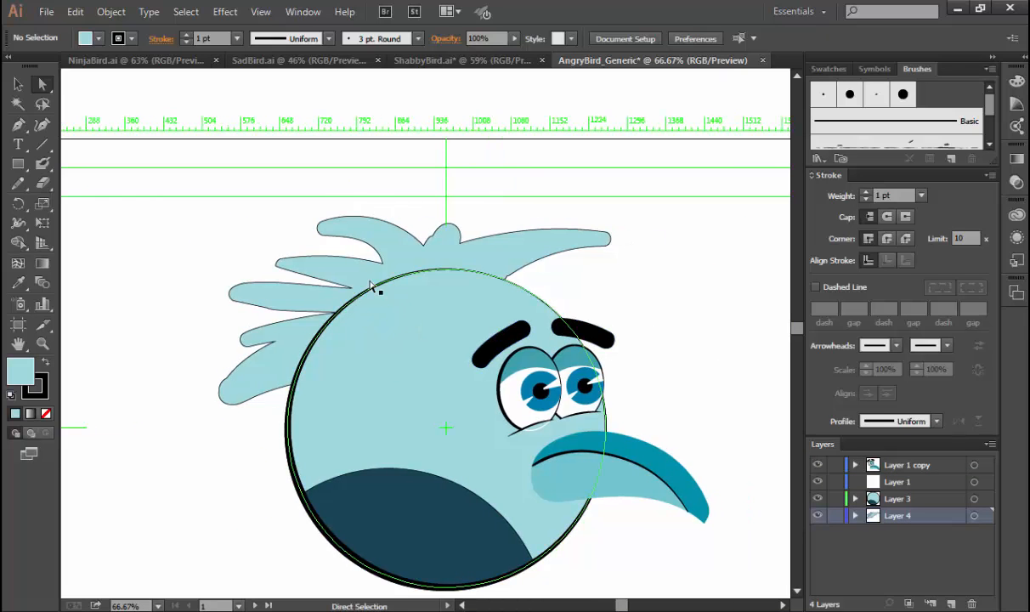
drag(372, 271, 364, 257)
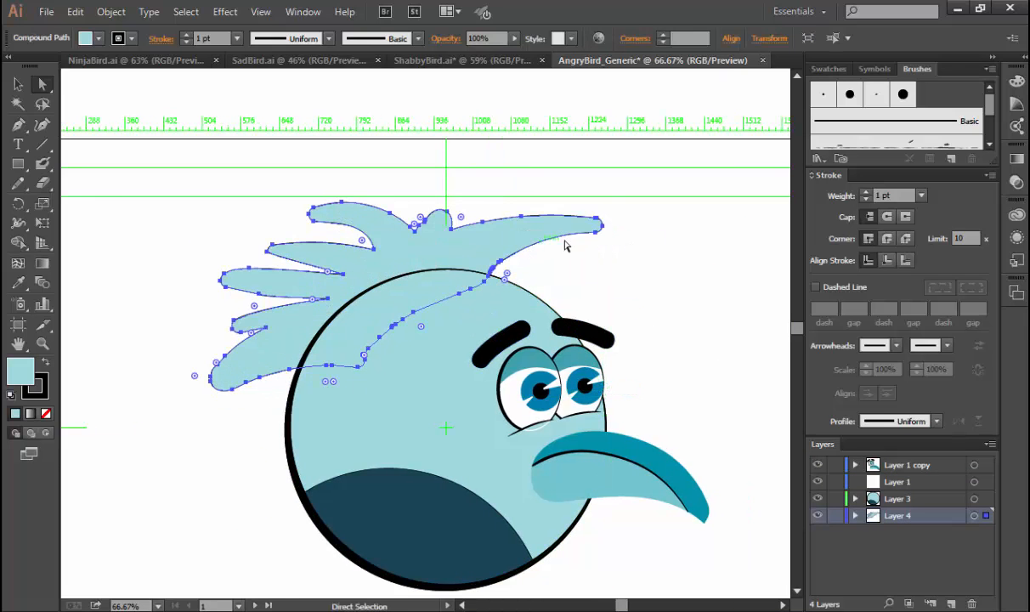
click(581, 243)
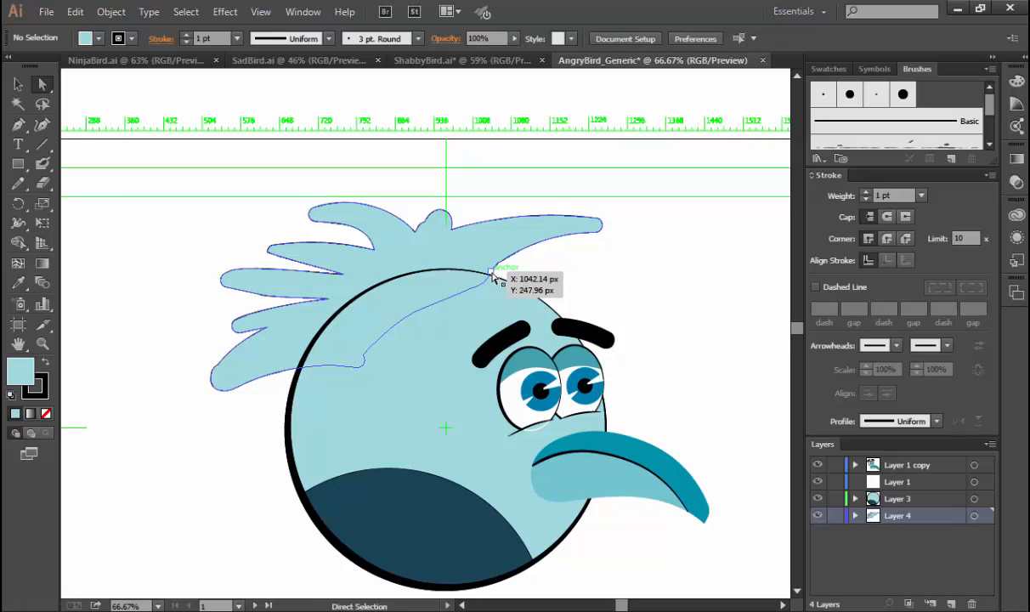
drag(493, 277, 490, 287)
click(524, 269)
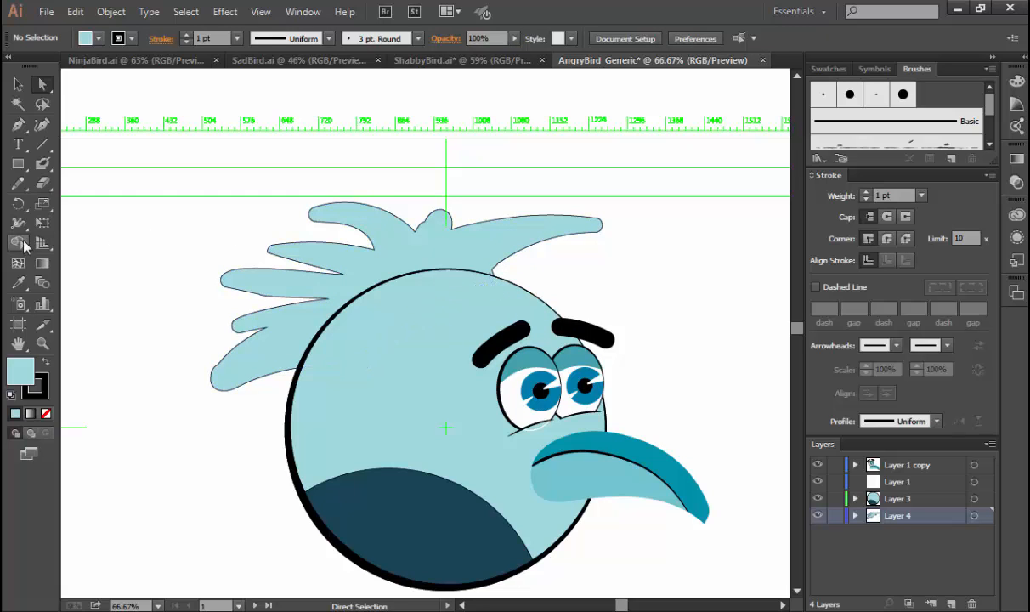
Thicken the outline under the topmost back tuft to about 5.36 pt with the Width tool, tapering it from the tip.
click(17, 223)
click(315, 269)
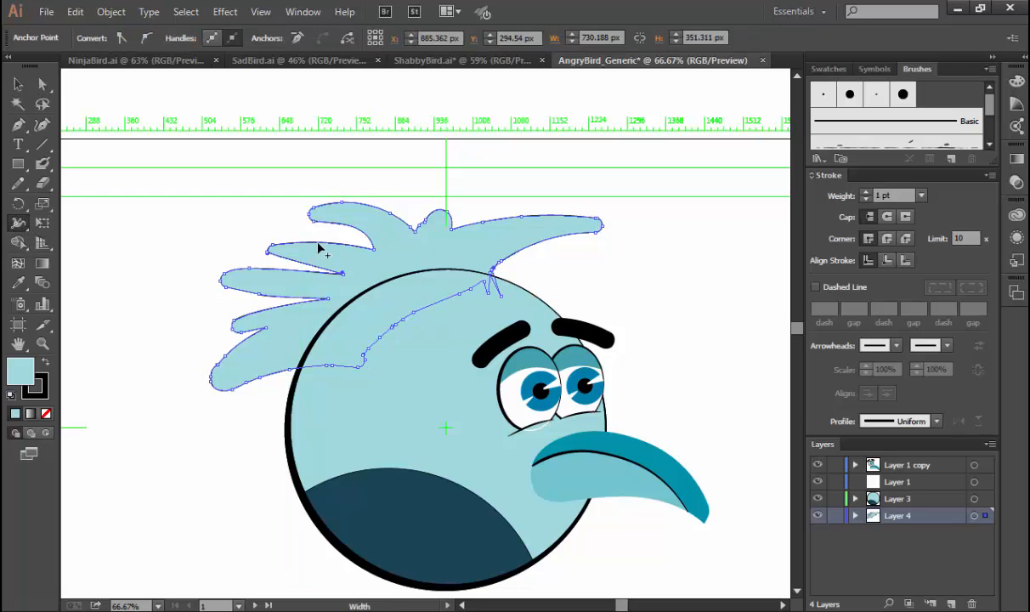
drag(336, 230, 371, 236)
key(ctrl+z)
key(ctrl+space)
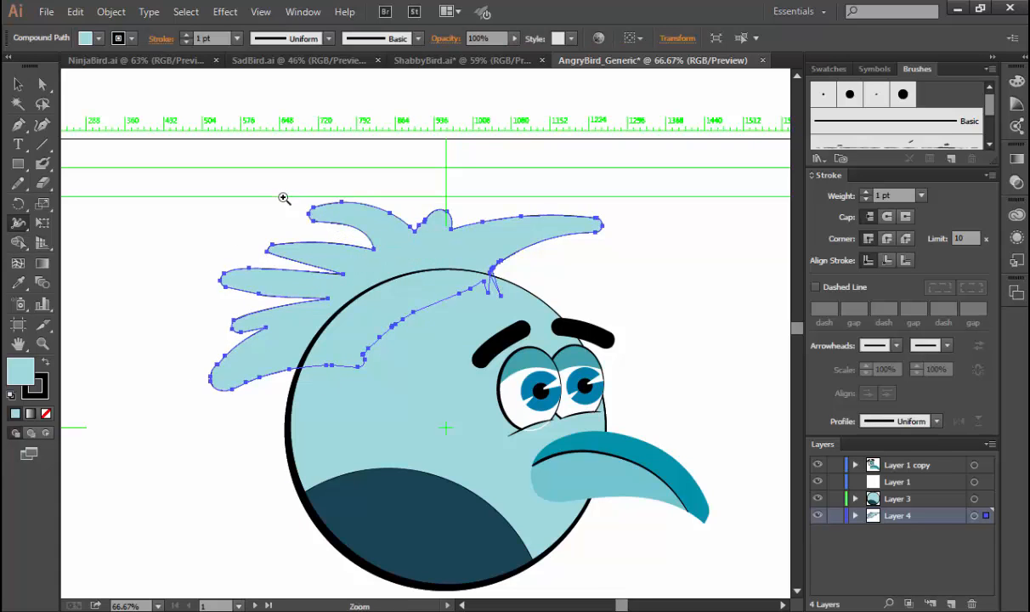
mouse_move(264, 189)
mouse_down()
mouse_move(459, 309)
mouse_move(439, 289)
mouse_up()
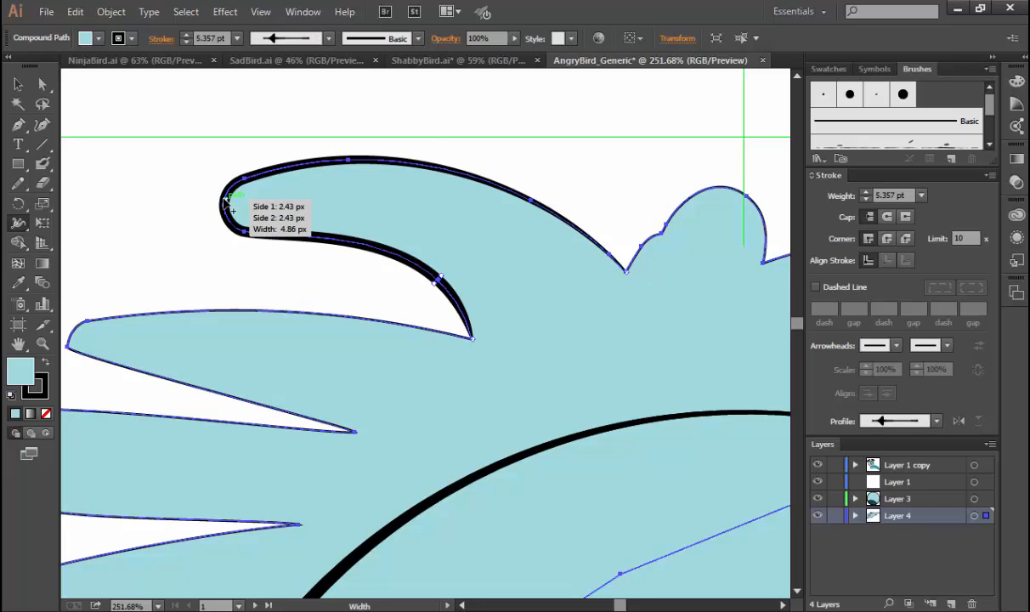
drag(236, 185, 228, 180)
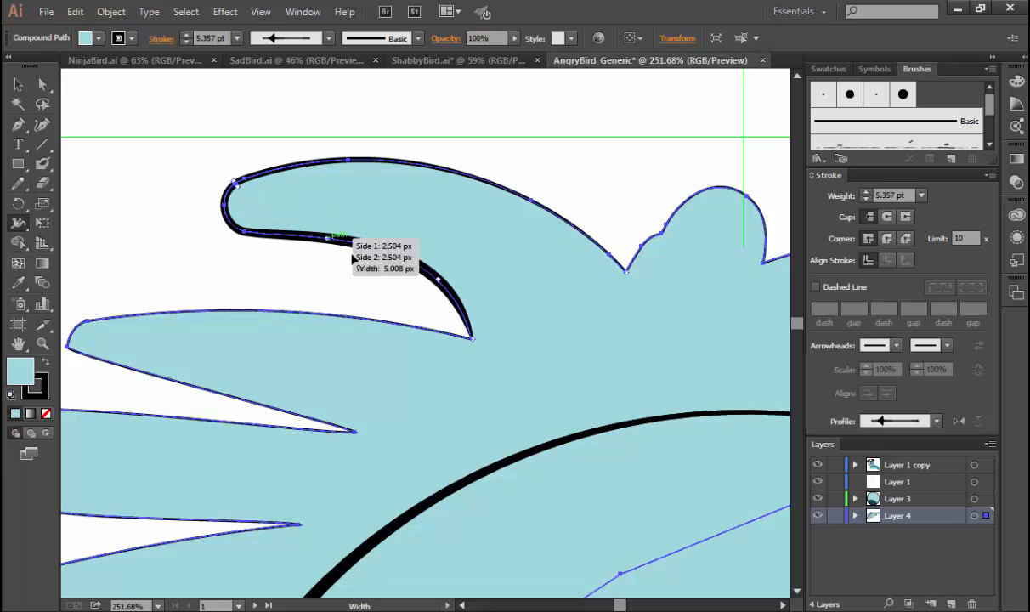
Thicken the outline along the second back tuft's lower edge and thin it almost to nothing at the tip.
drag(300, 321, 463, 223)
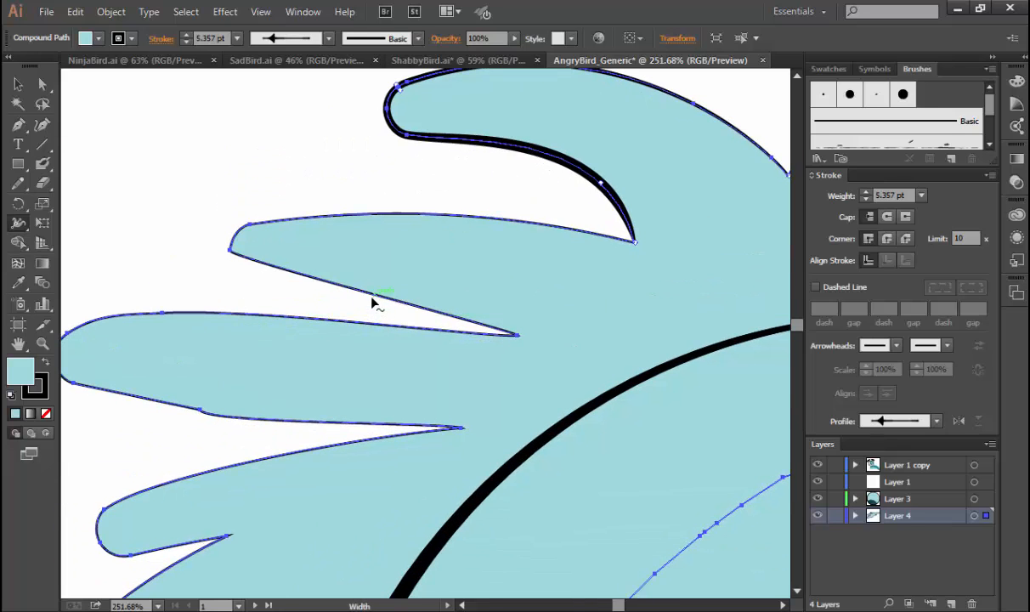
drag(371, 304, 375, 297)
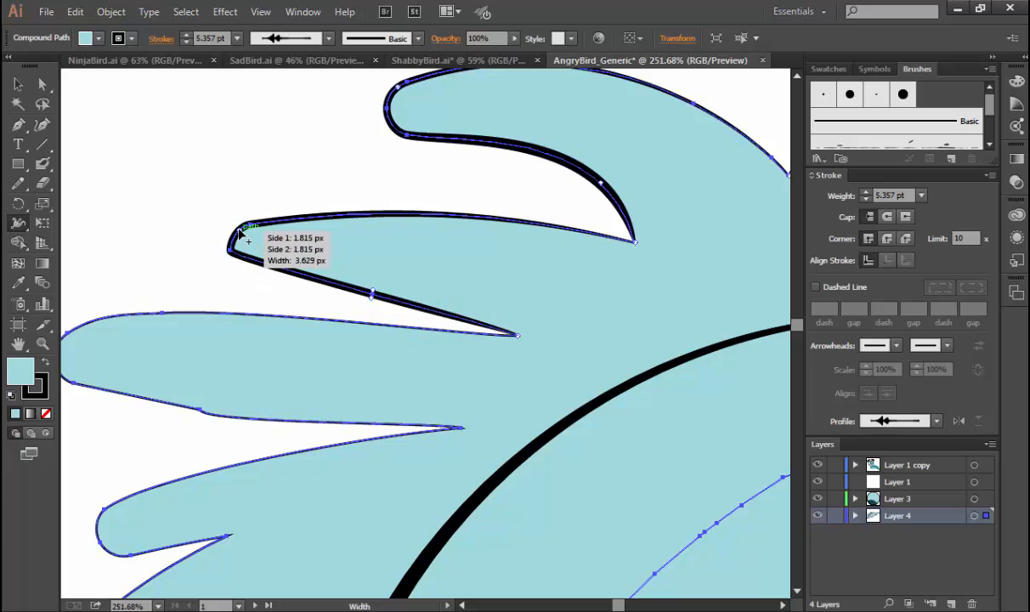
drag(237, 230, 240, 240)
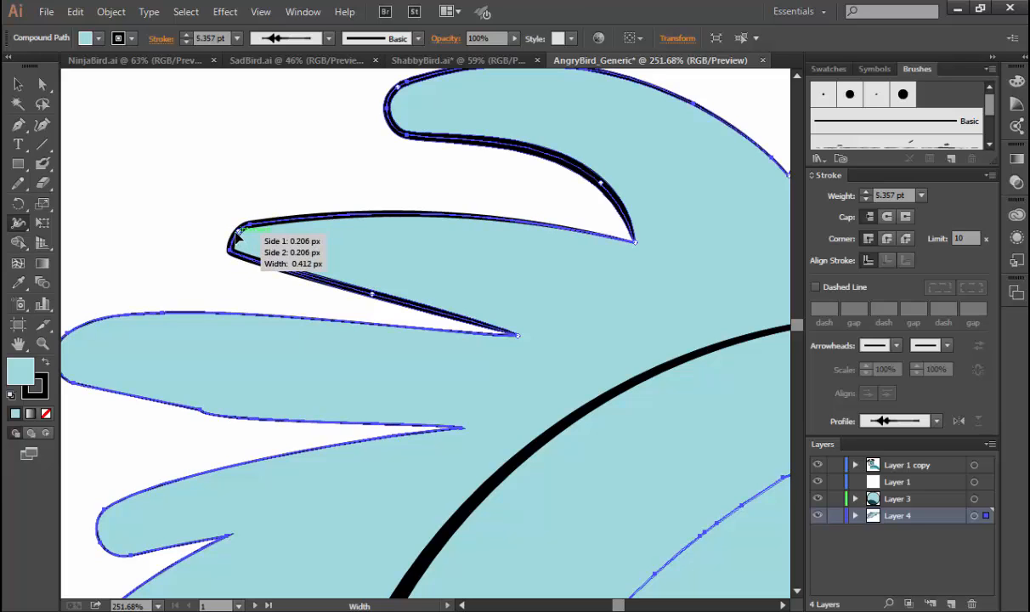
Vary the third back tuft's outline width, thickening its lower edge to about 5.88 pt at the kink.
mouse_move(236, 235)
mouse_down()
mouse_move(245, 257)
mouse_move(239, 249)
mouse_move(237, 270)
mouse_move(373, 165)
mouse_up()
drag(244, 289, 251, 296)
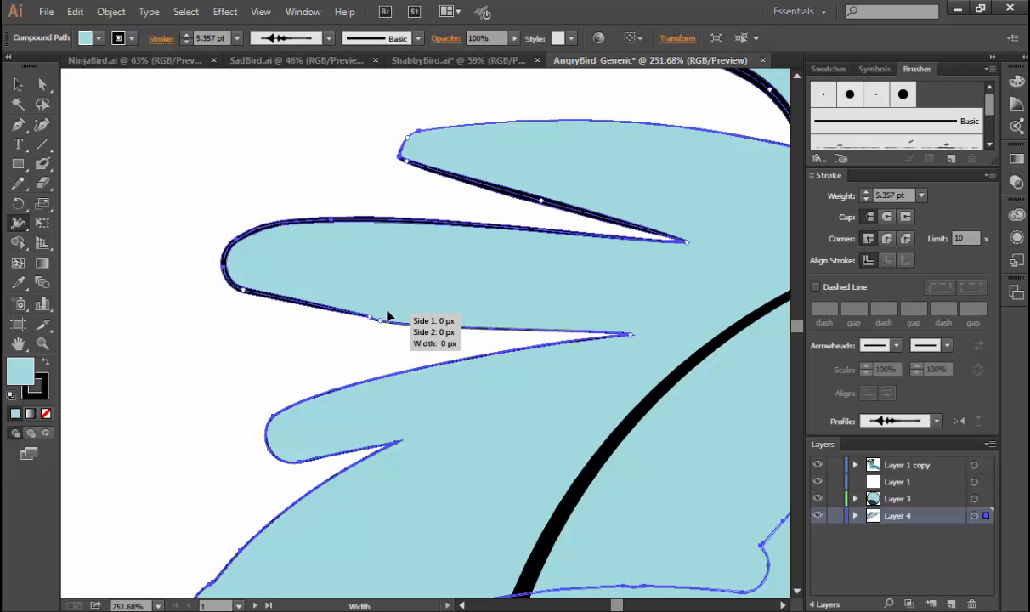
drag(379, 320, 371, 327)
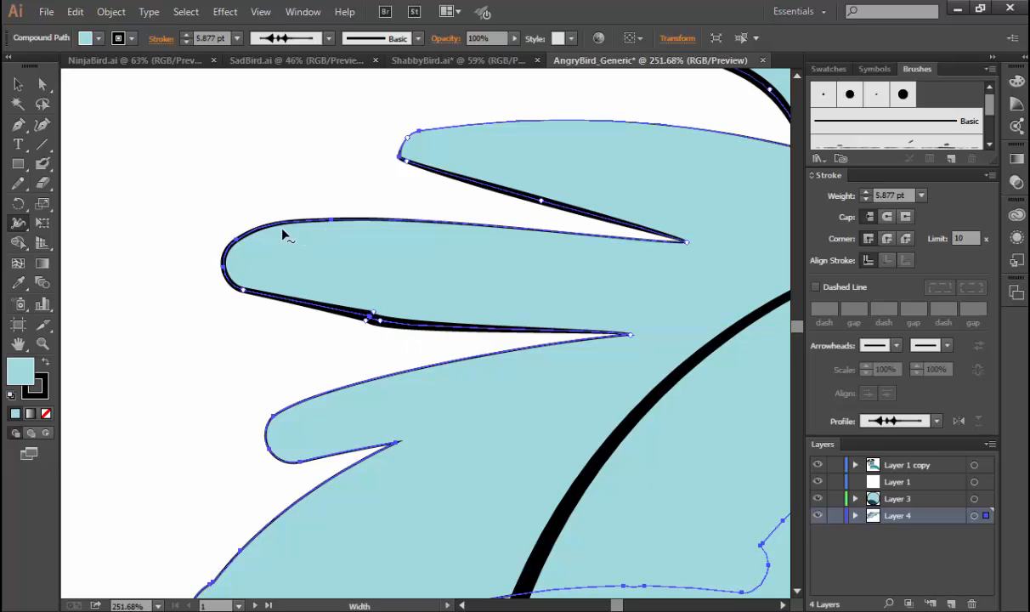
Deselect the hair and compare the whole bird with the hair outlines in ShabbyBird.ai before returning to AngryBird_Generic.
key(ctrl+0)
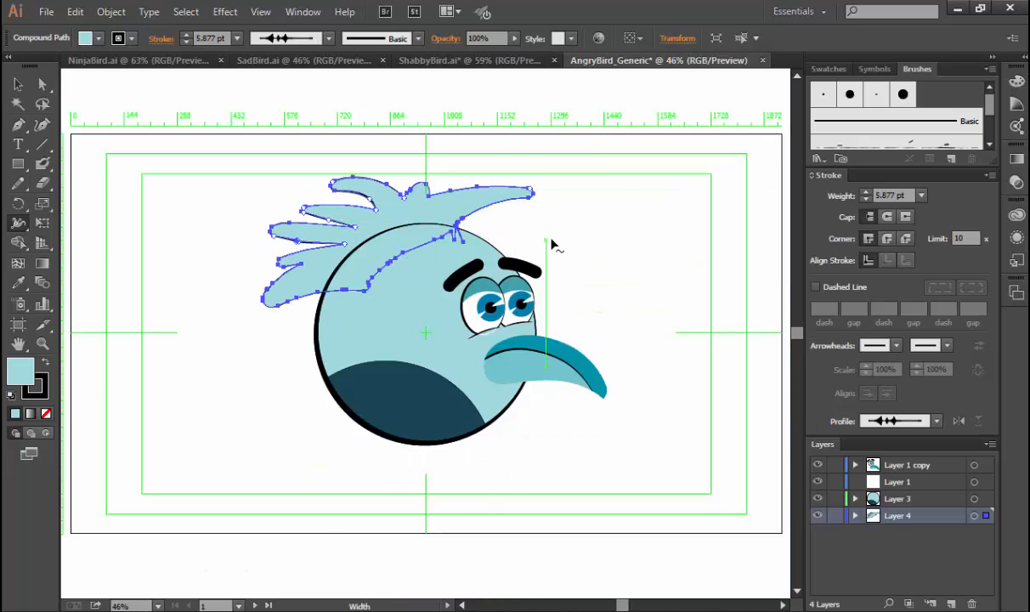
key(v)
click(640, 322)
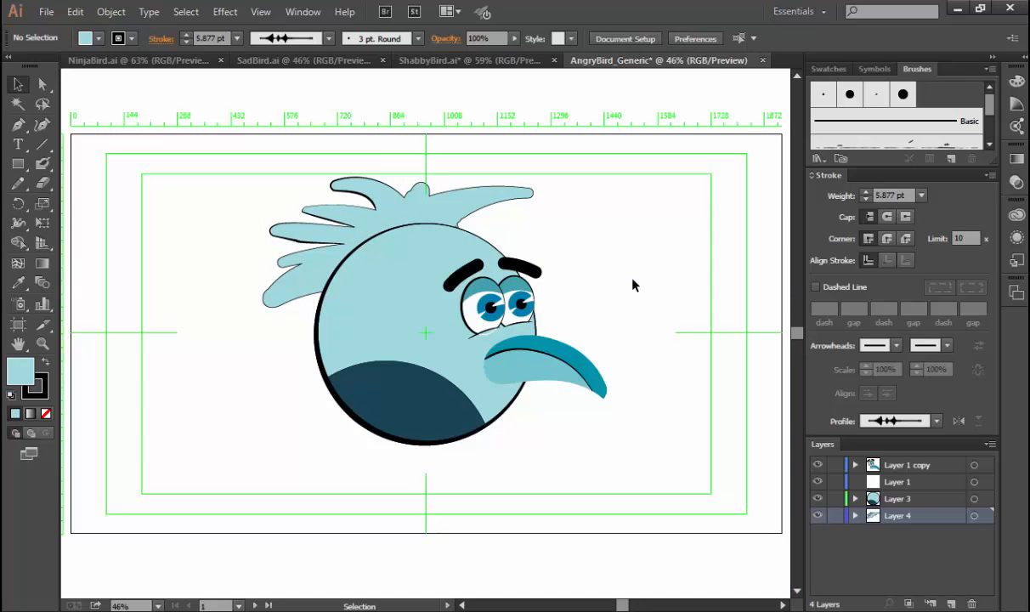
click(459, 65)
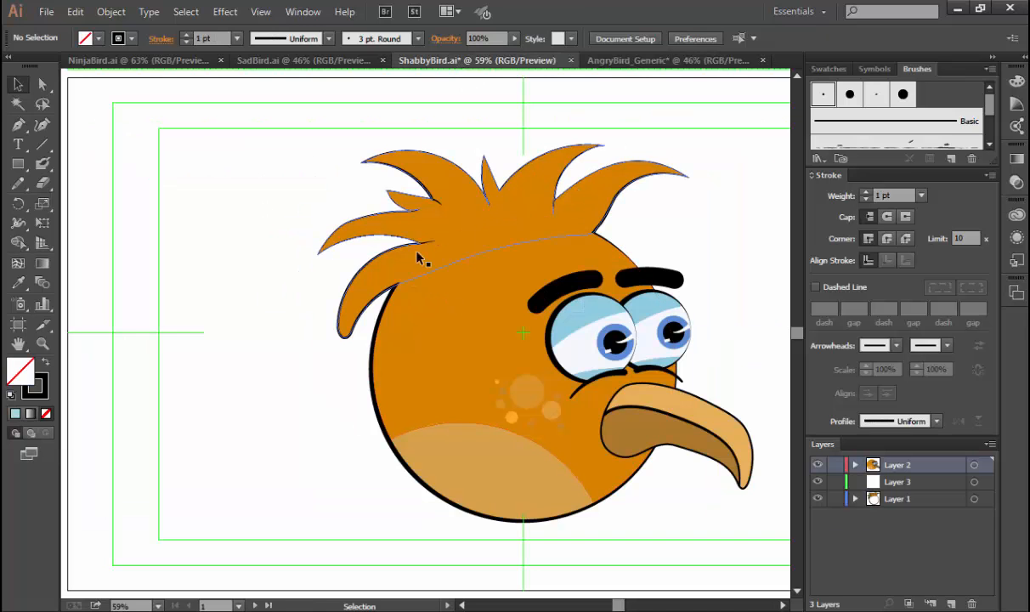
drag(669, 219, 583, 223)
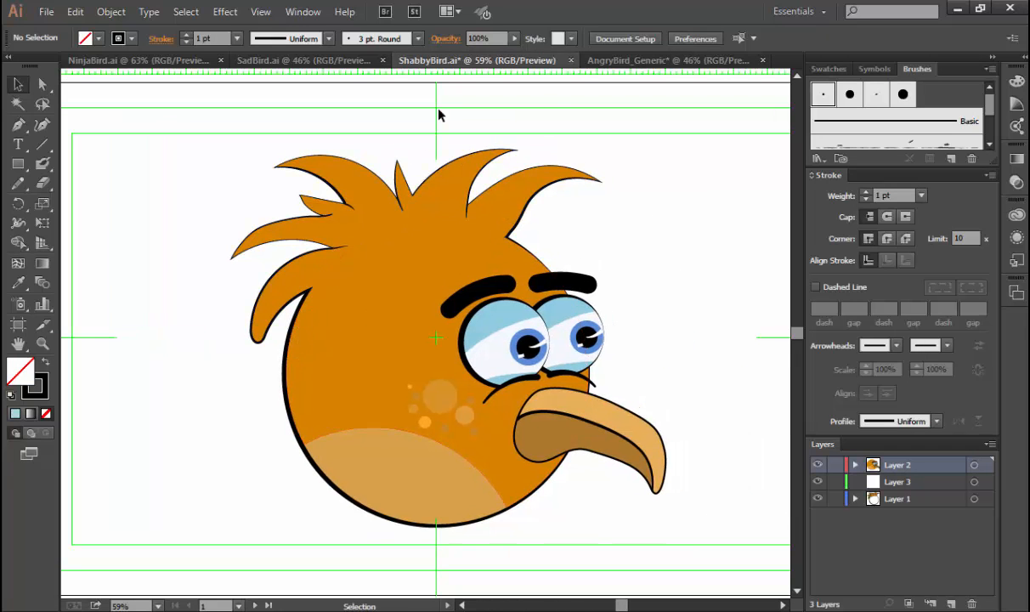
click(656, 59)
Move Layer 4, which holds the hair, above Layer 3 so the hair sits in front of the body.
click(401, 219)
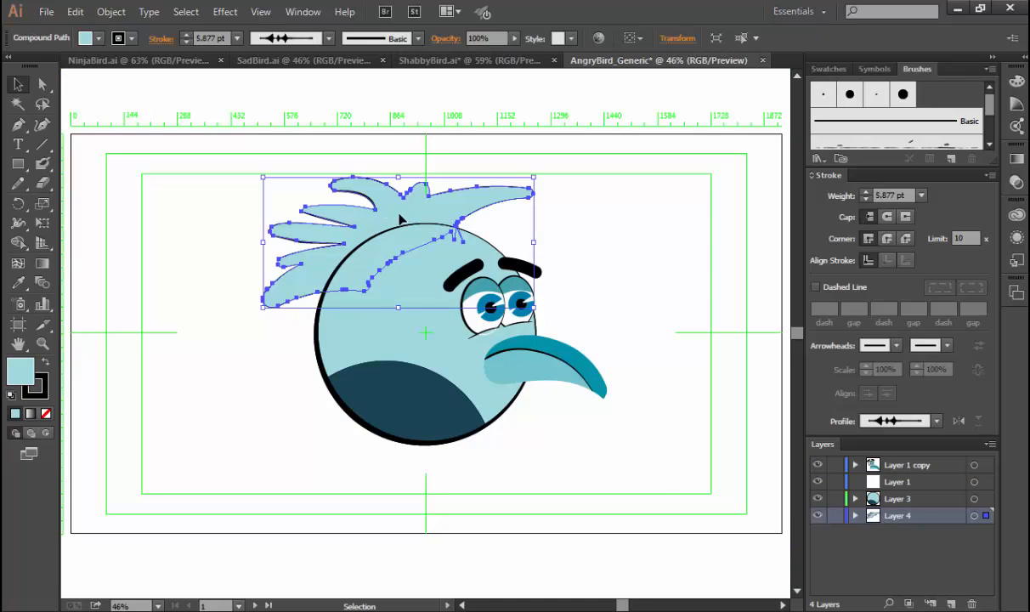
drag(892, 503, 889, 520)
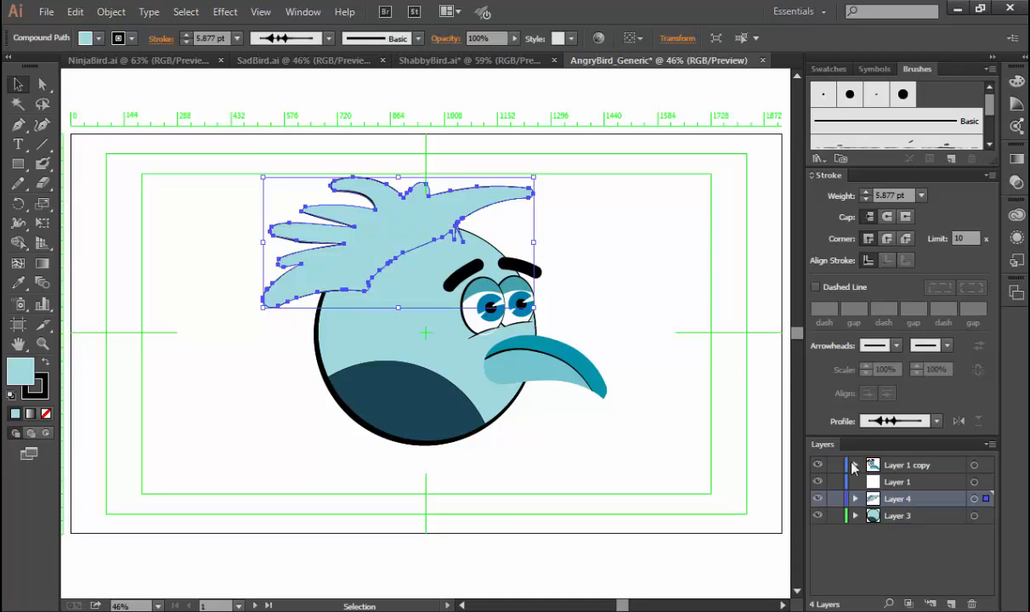
click(691, 293)
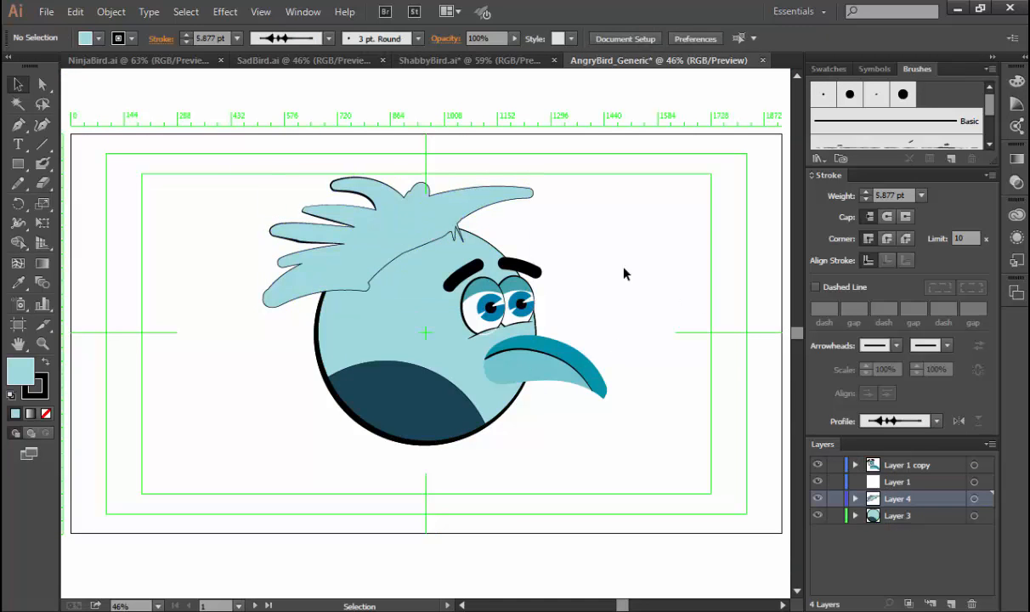
Transfer the hair artwork from Layer 4 into Layer 3 and bring it forward in front of the body circle.
click(443, 240)
key(ctrl+space)
drag(287, 198, 543, 368)
key(space)
drag(328, 209, 455, 209)
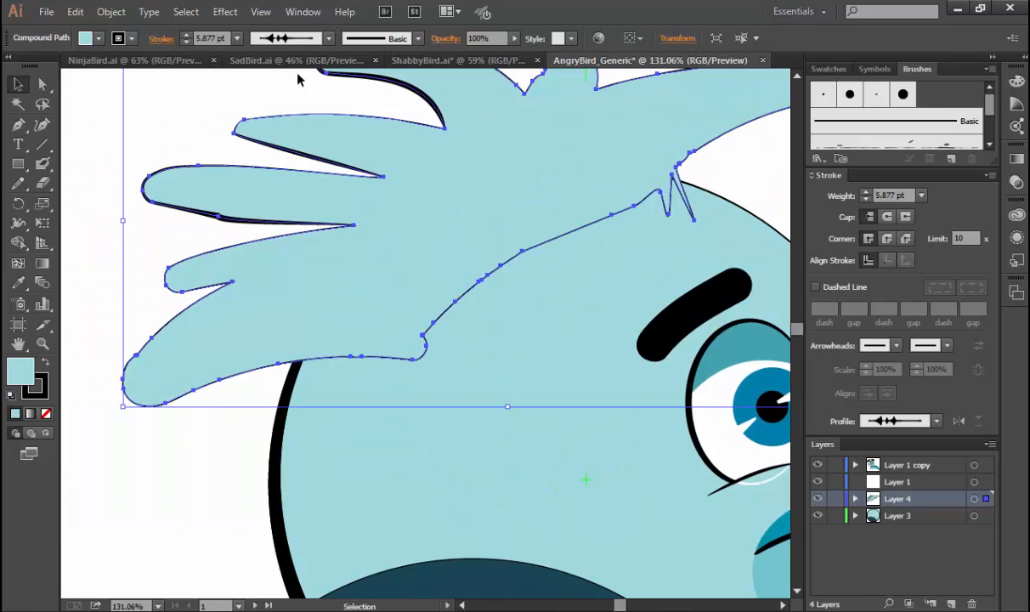
key(a)
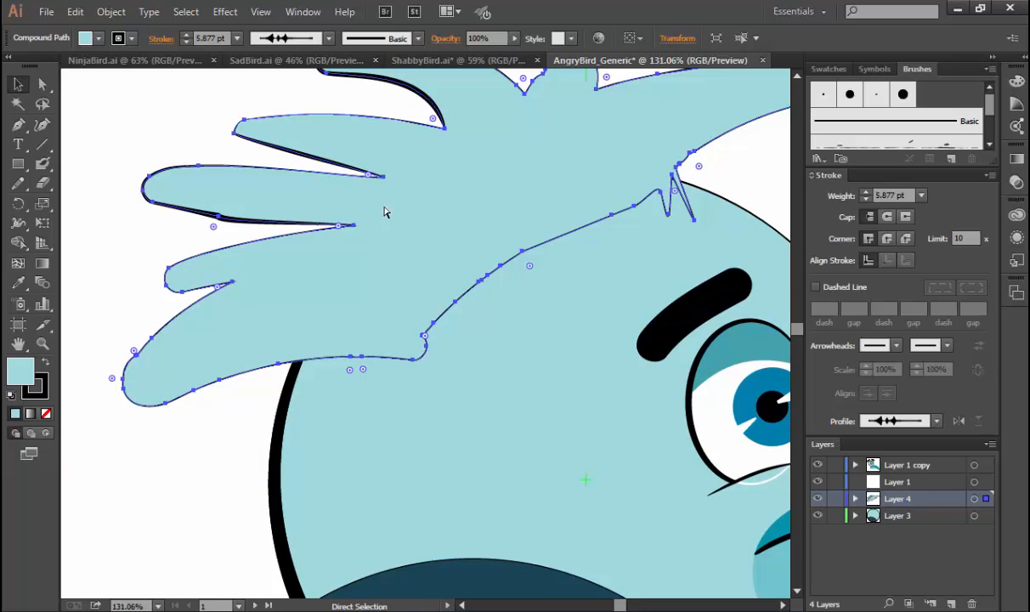
key(v)
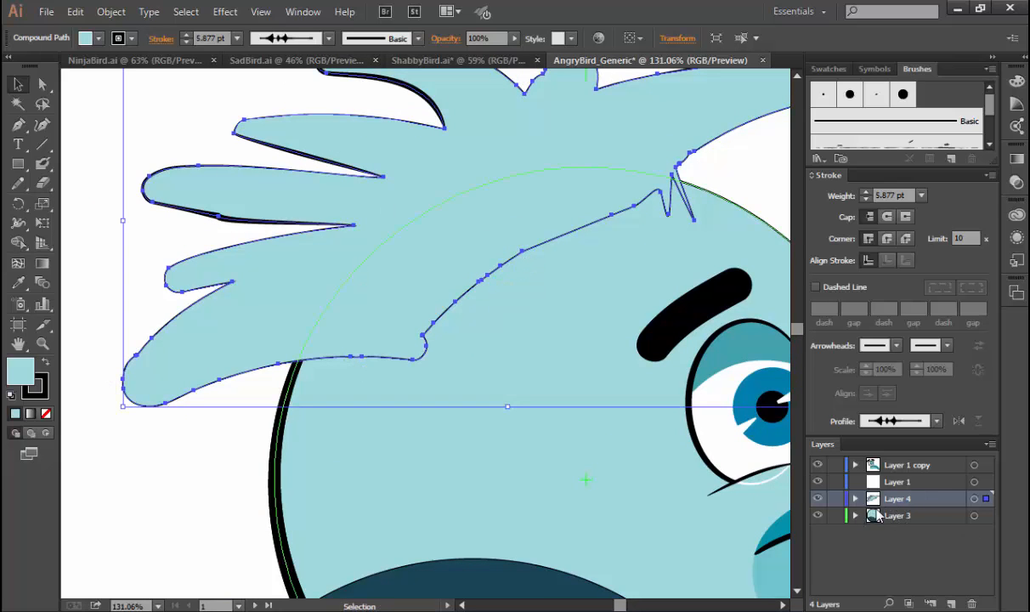
drag(985, 499, 985, 516)
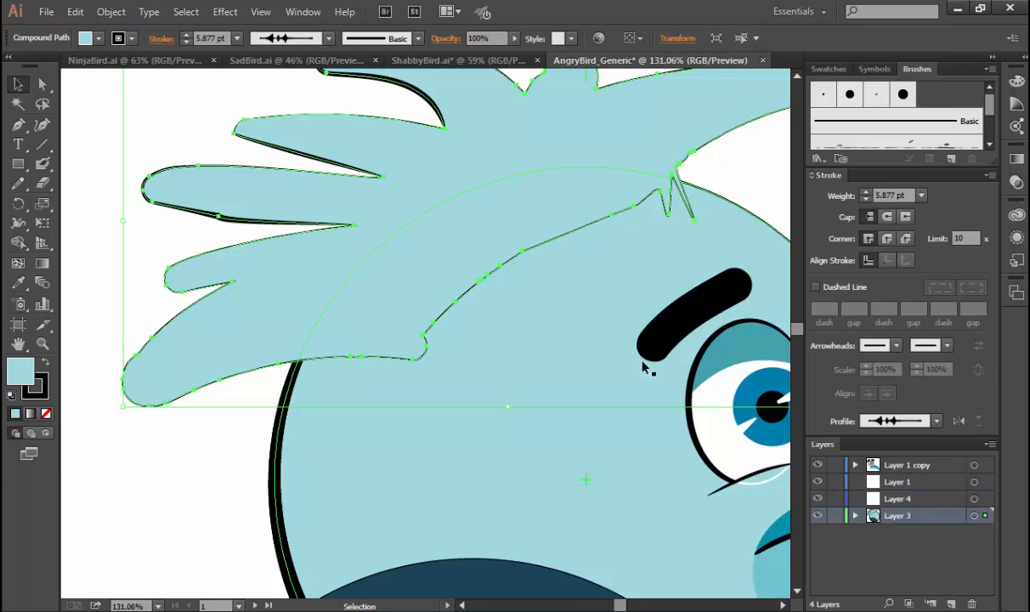
key(a)
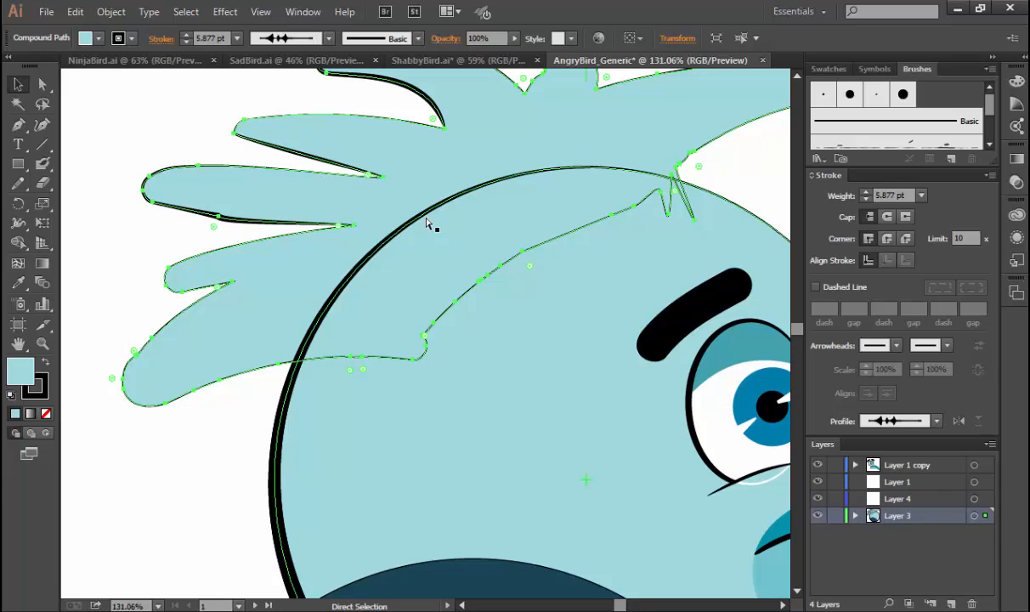
key(ctrl+])
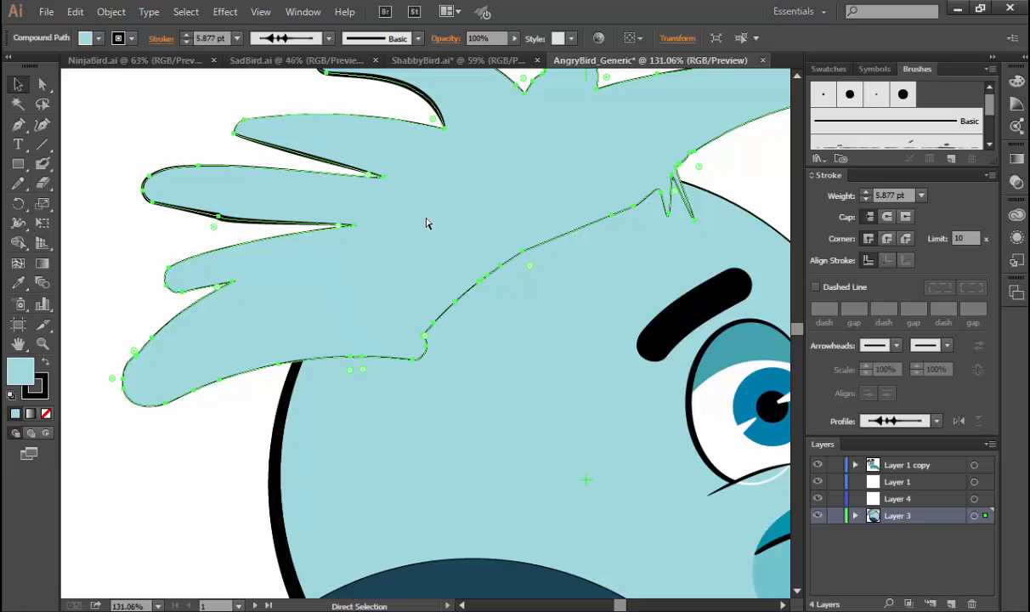
key(v)
click(249, 434)
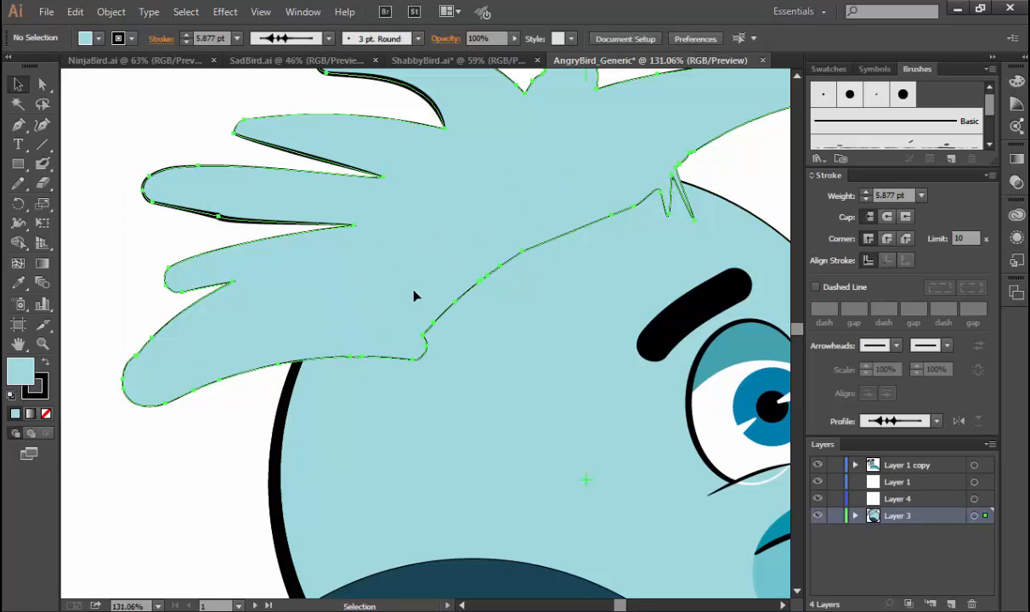
Expand the appearance of the hair so its variable-width outline becomes a separate filled shape.
click(414, 294)
click(110, 11)
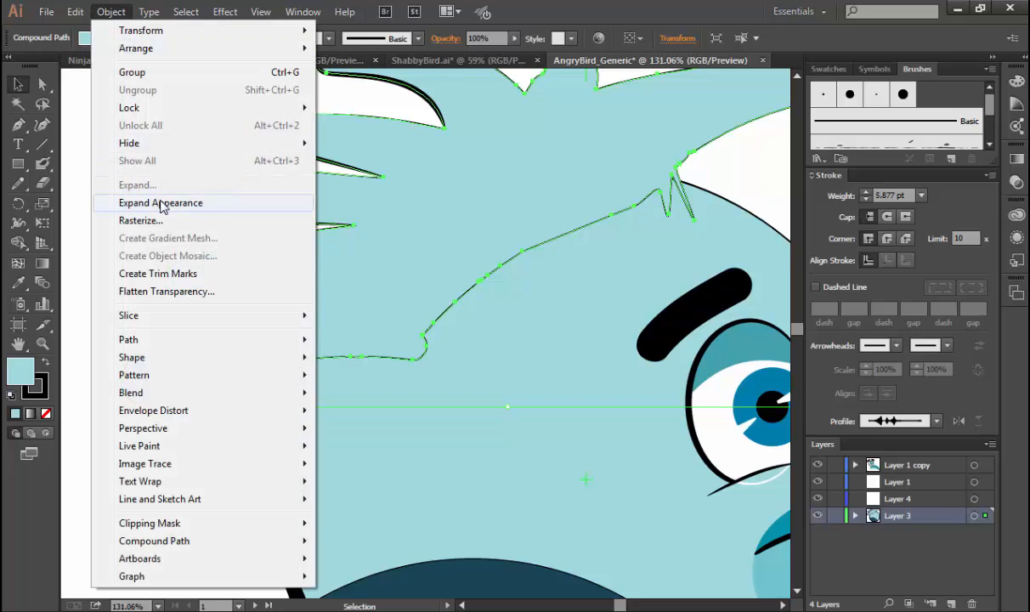
click(160, 204)
click(102, 216)
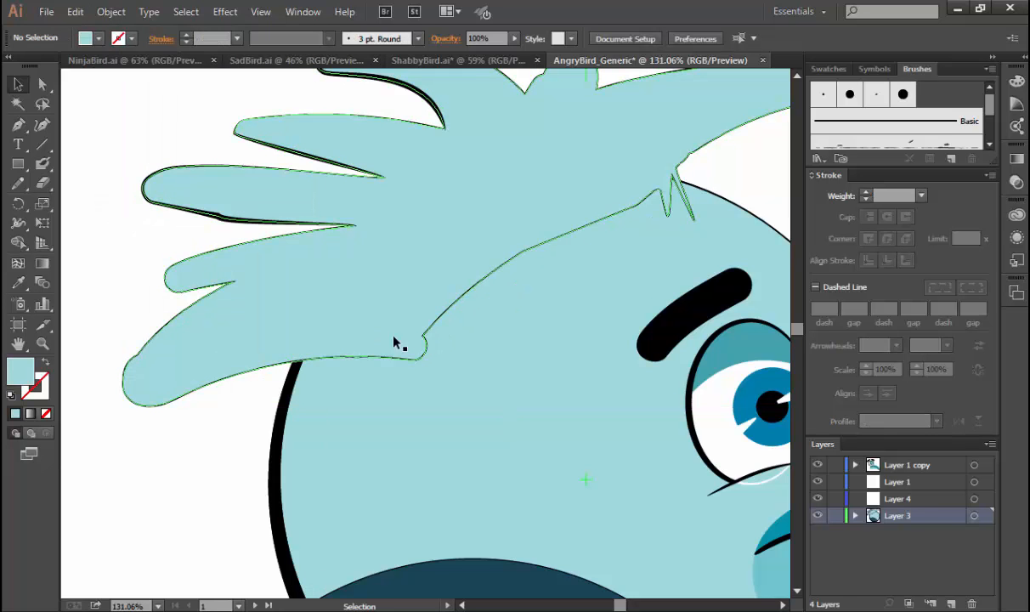
Delete anchor points from the hair fill's lower edge where it overlaps the head, undoing the last deletion.
key(a)
click(322, 364)
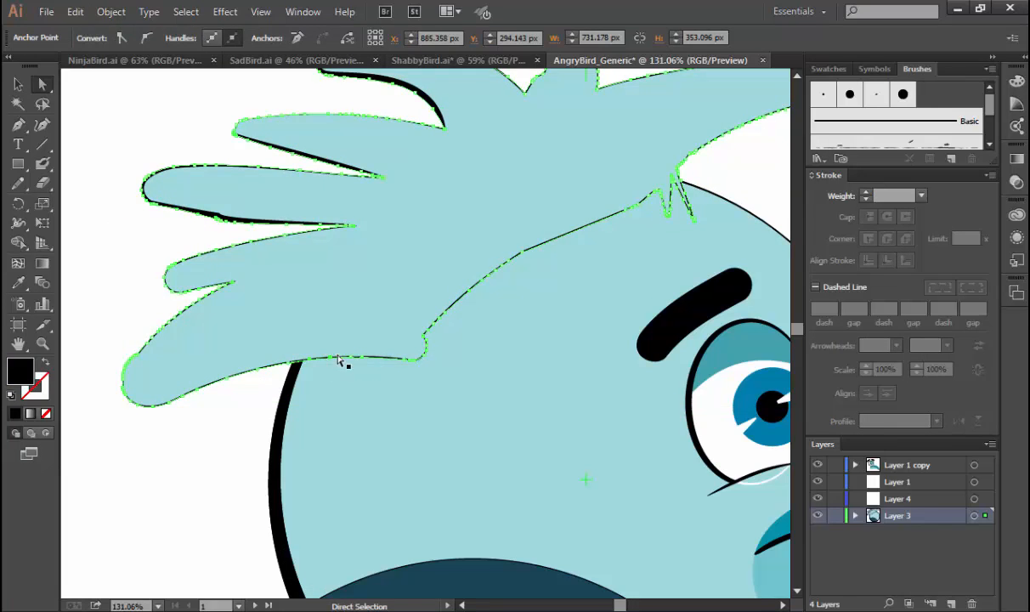
click(354, 321)
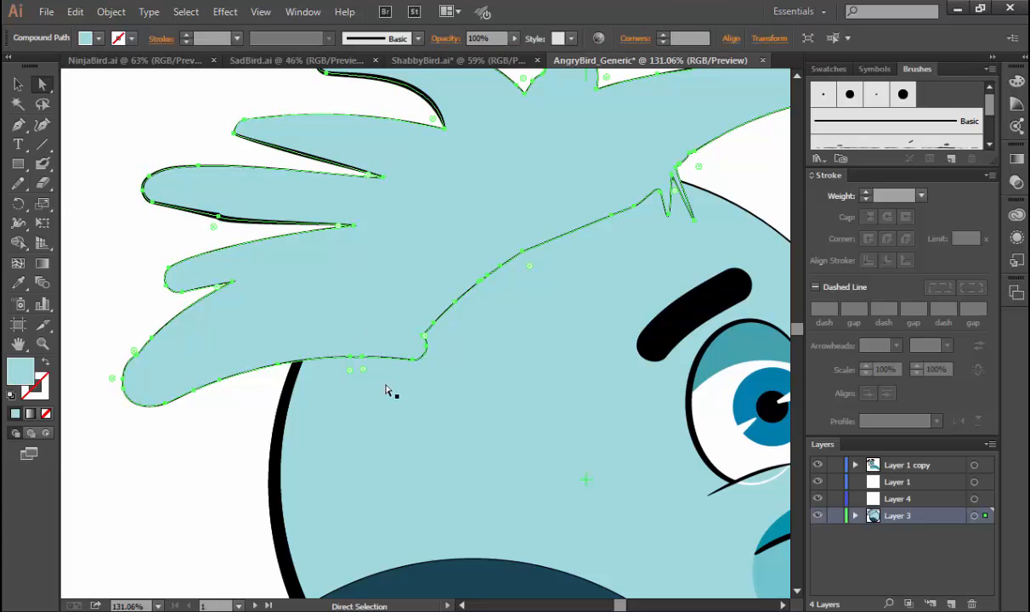
drag(354, 346, 382, 368)
key(Delete)
click(414, 361)
key(Delete)
key(Delete)
key(ctrl+z)
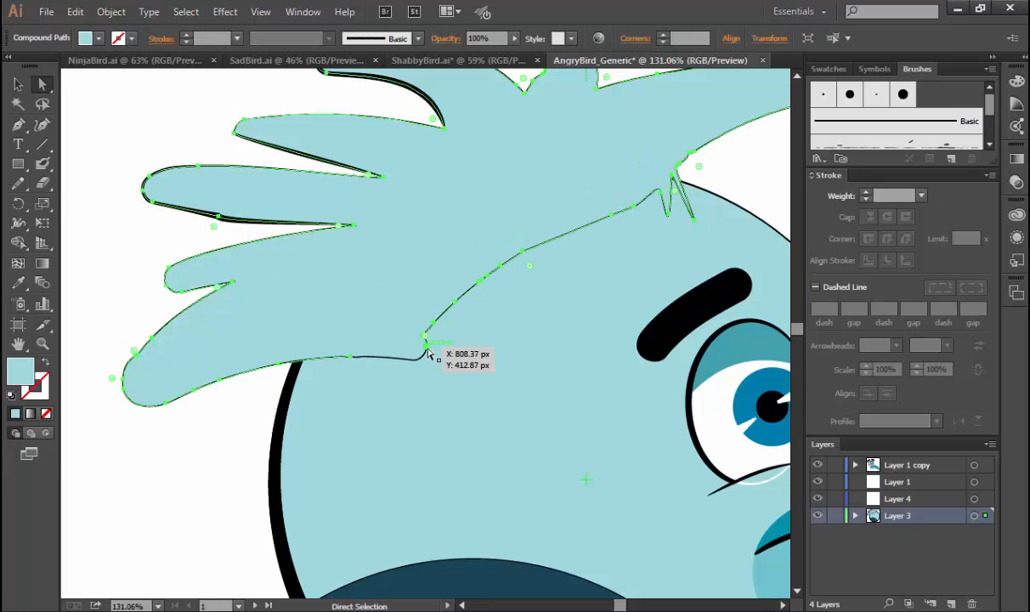
Delete an anchor from the black hair outline at its lower corner over the head, and check the whole bird.
click(424, 357)
click(420, 358)
key(Delete)
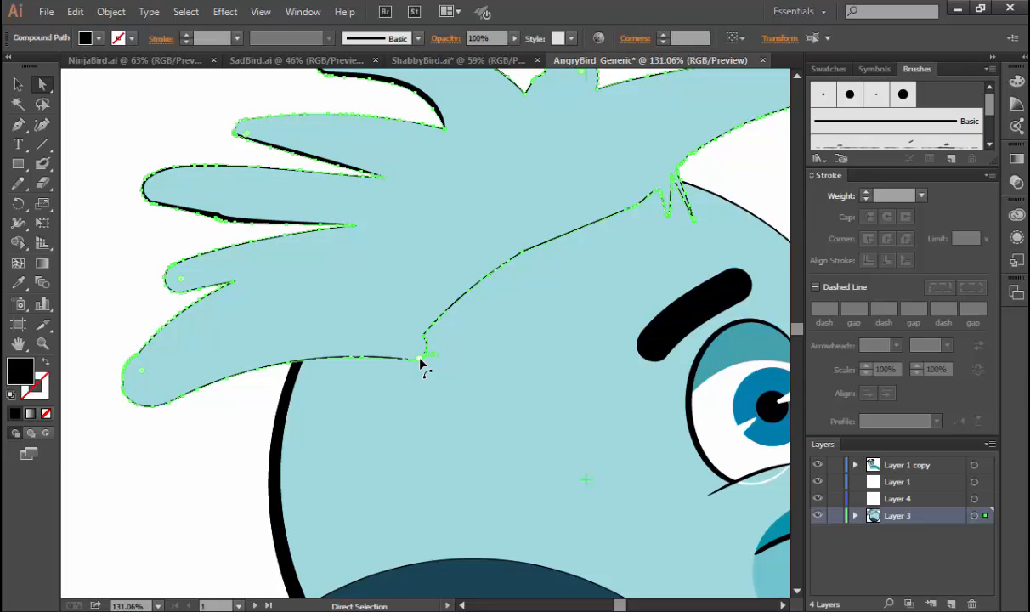
click(249, 414)
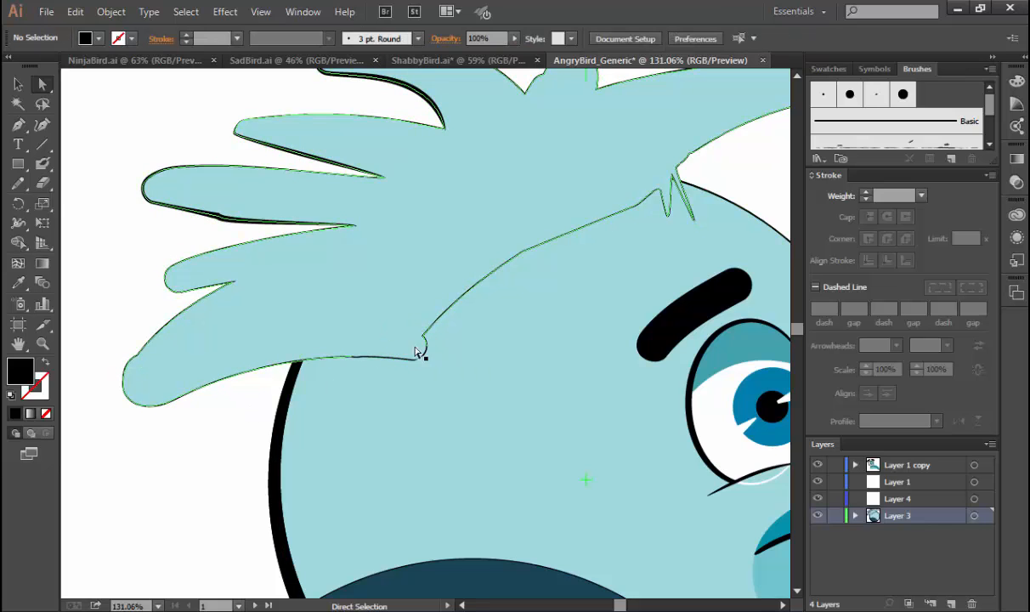
drag(416, 352, 397, 359)
drag(441, 311, 440, 311)
key(ctrl+minus)
key(ctrl+minus)
key(ctrl+minus)
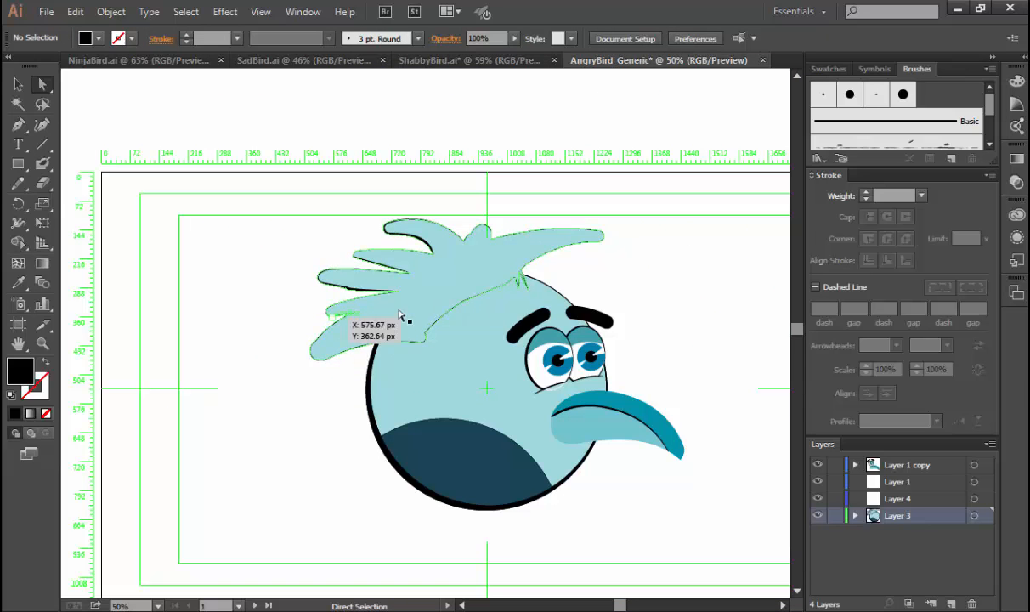
click(542, 254)
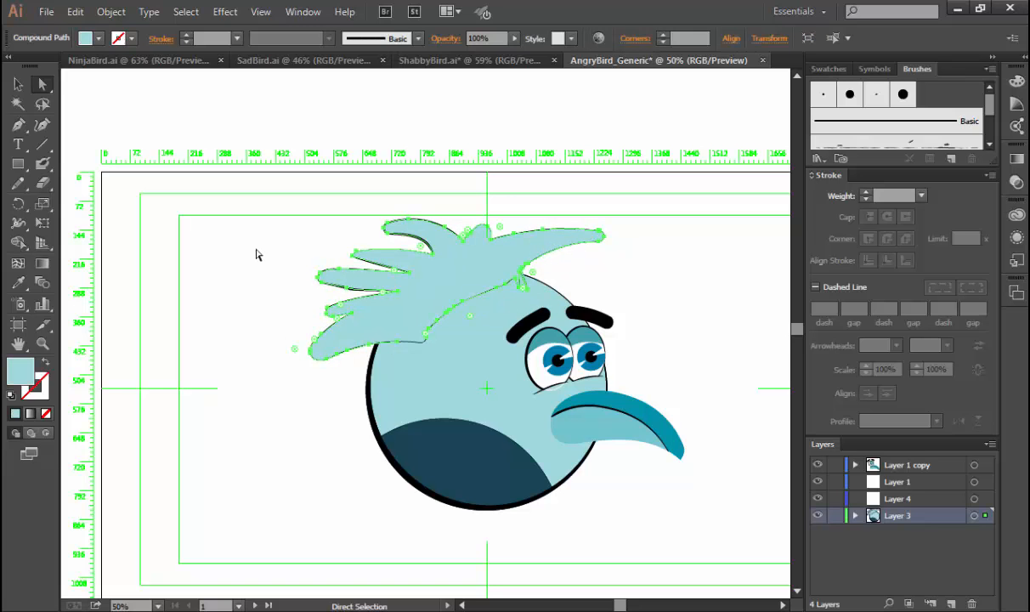
click(257, 254)
Switch to ShabbyBird.ai and examine how its hair outline strokes taper where the tufts meet.
click(489, 62)
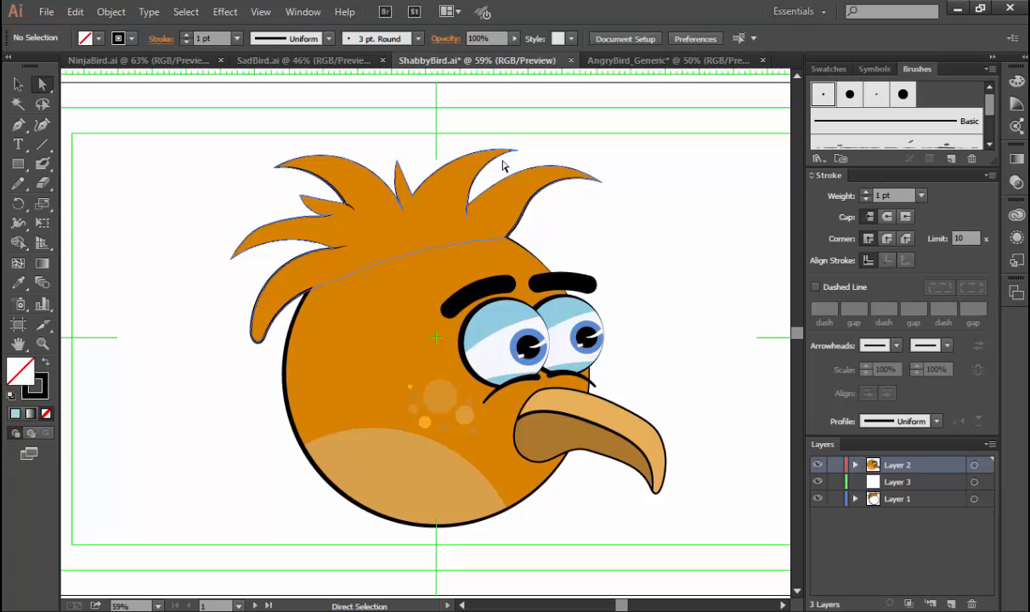
key(ctrl+space)
drag(274, 191, 403, 309)
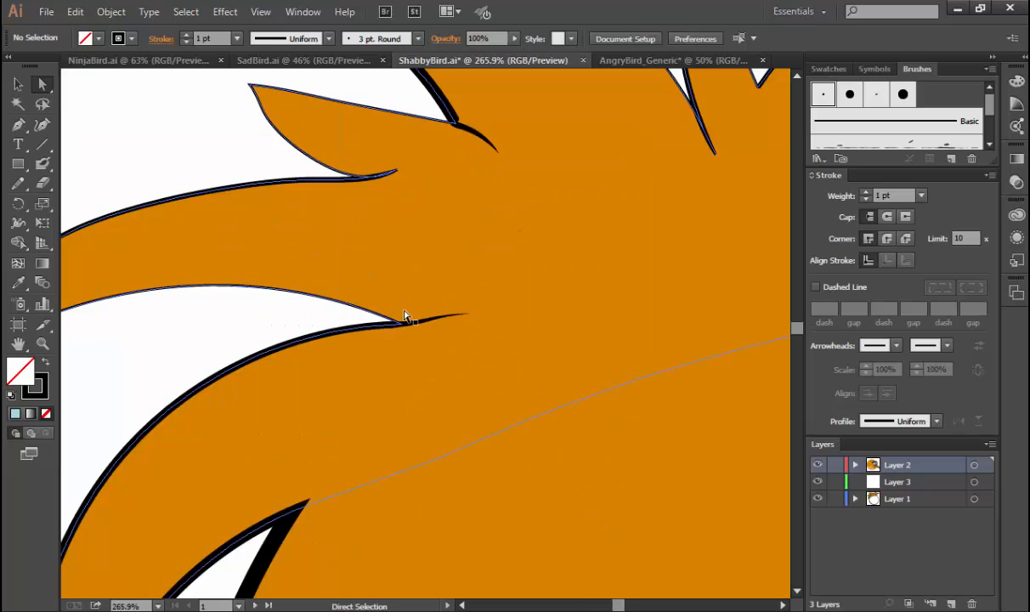
click(435, 321)
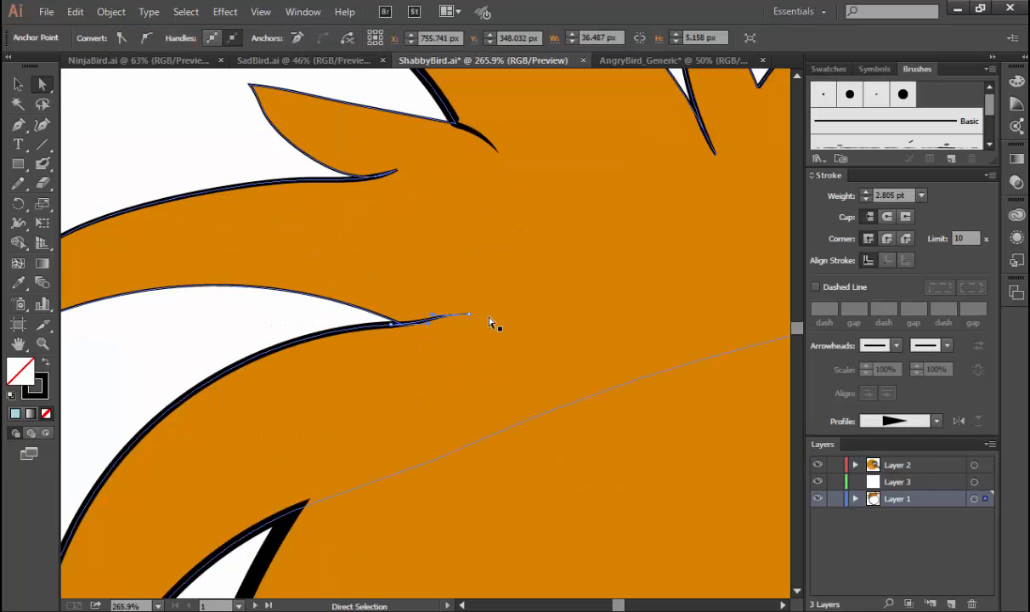
click(476, 132)
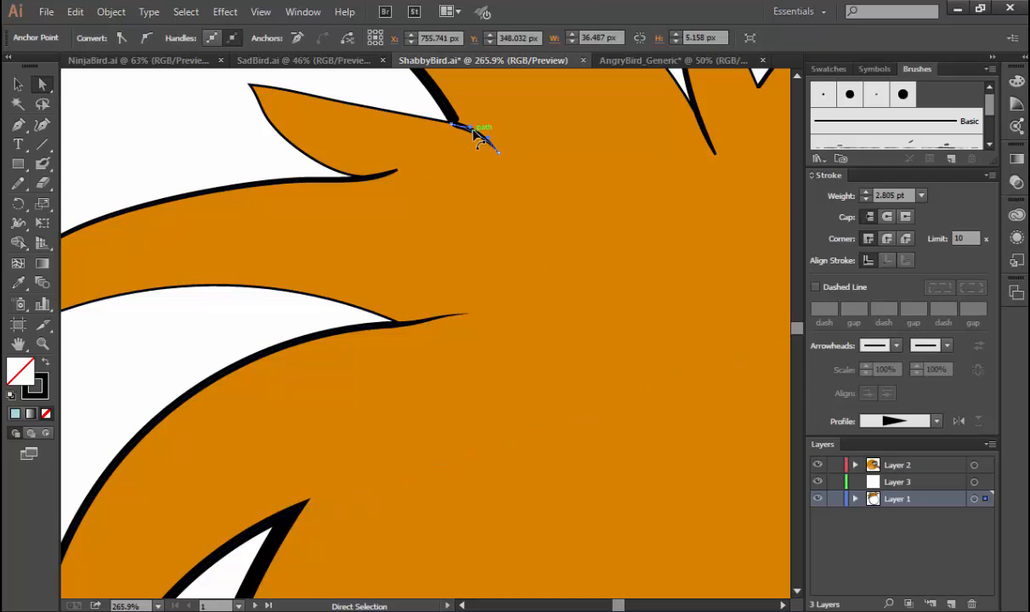
click(422, 92)
key(space)
drag(496, 257, 238, 418)
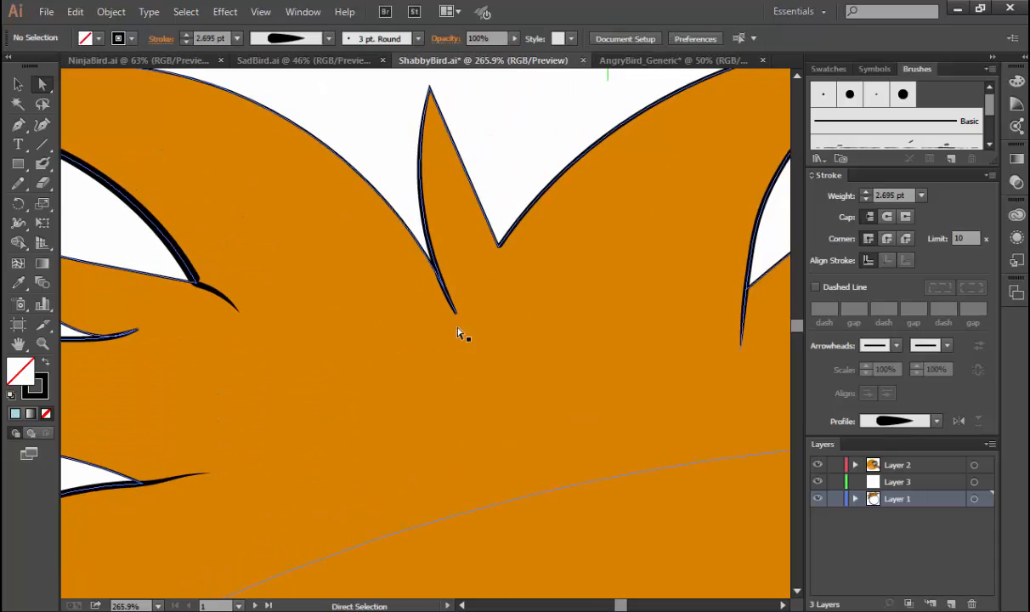
scroll(457, 334, right, 5)
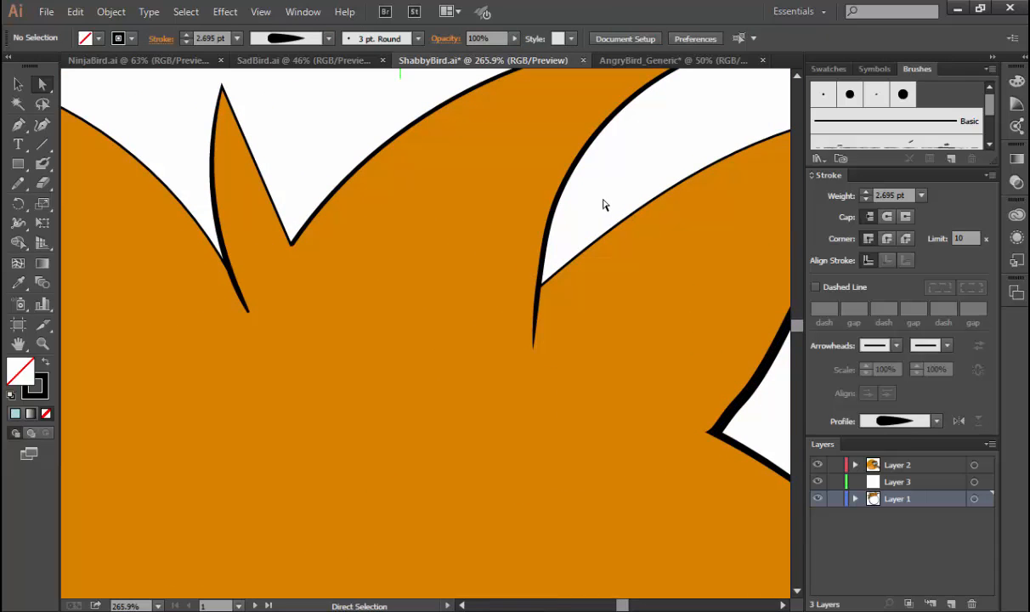
key(ctrl+0)
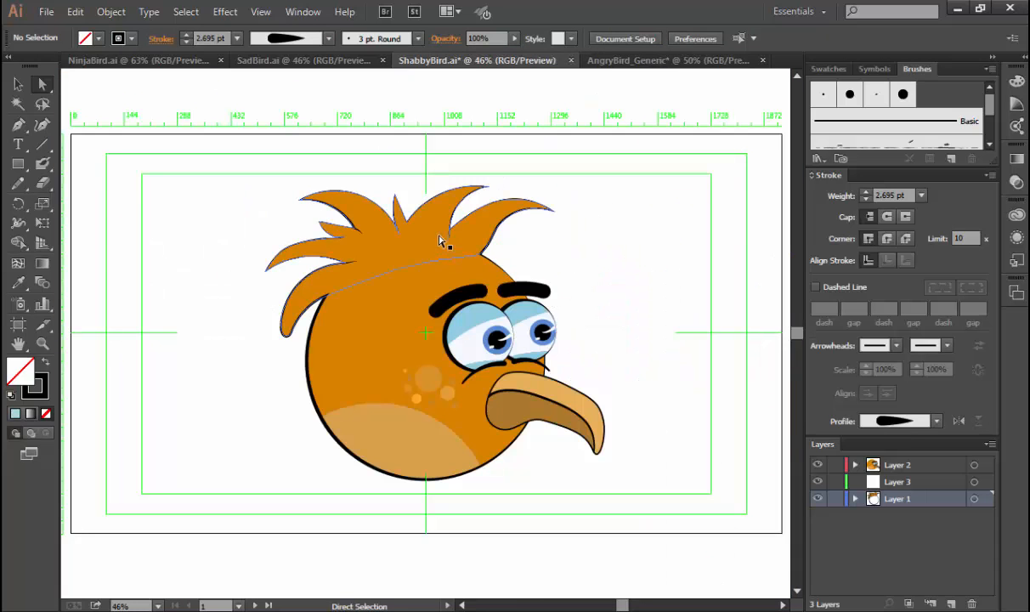
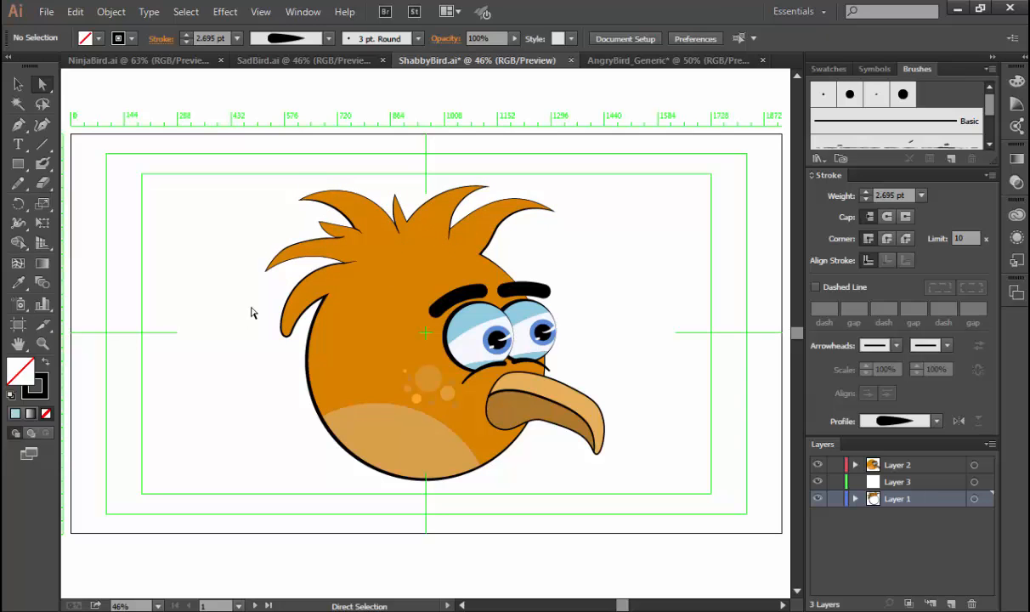
Compare the outlines in ShabbyBird.ai, SadBird.ai and NinjaBird.ai, examining the ninja bird's beak and eyes up close.
click(361, 241)
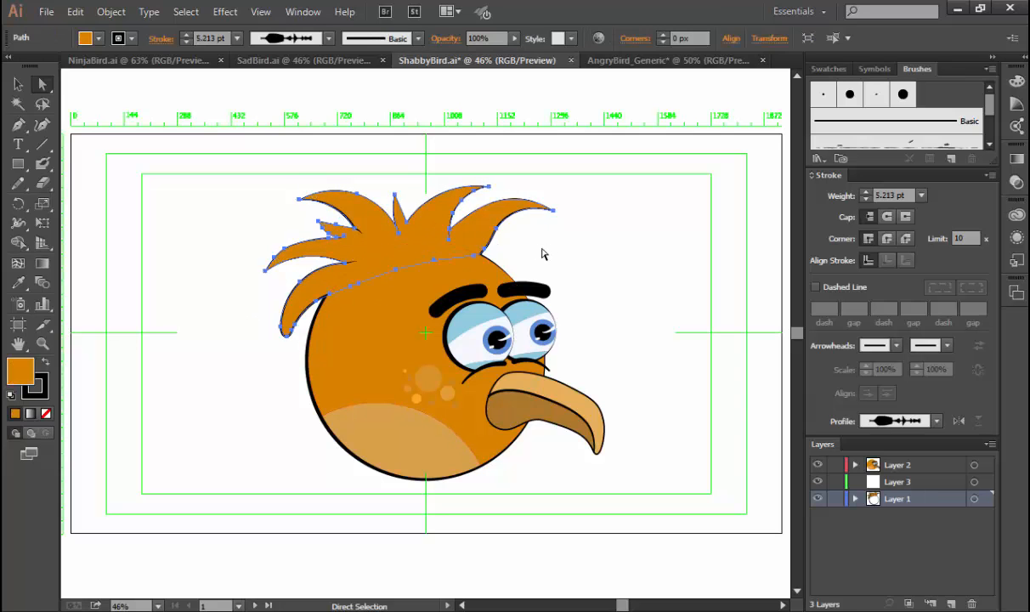
click(543, 251)
click(302, 61)
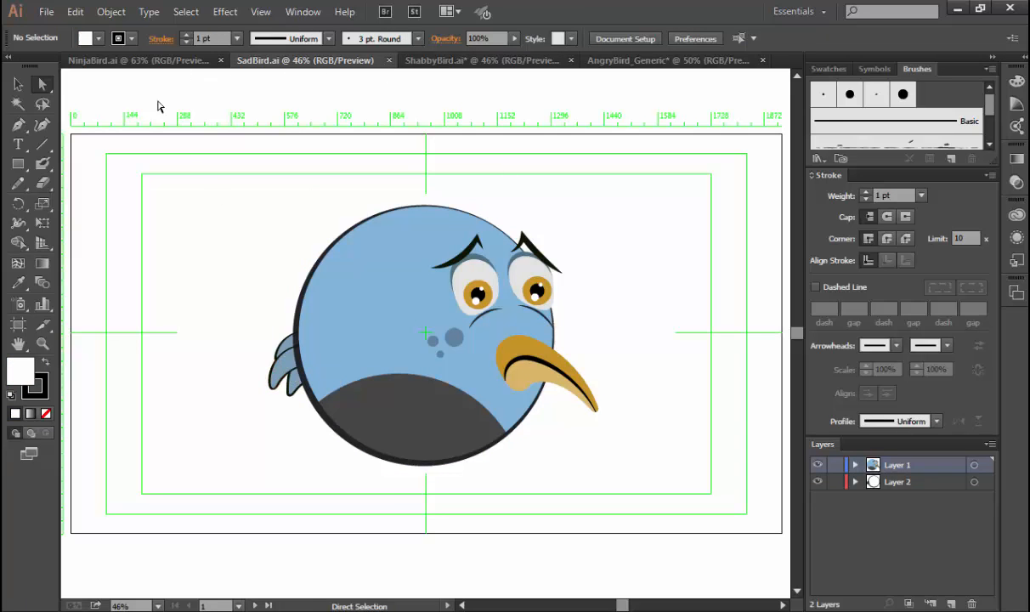
click(142, 61)
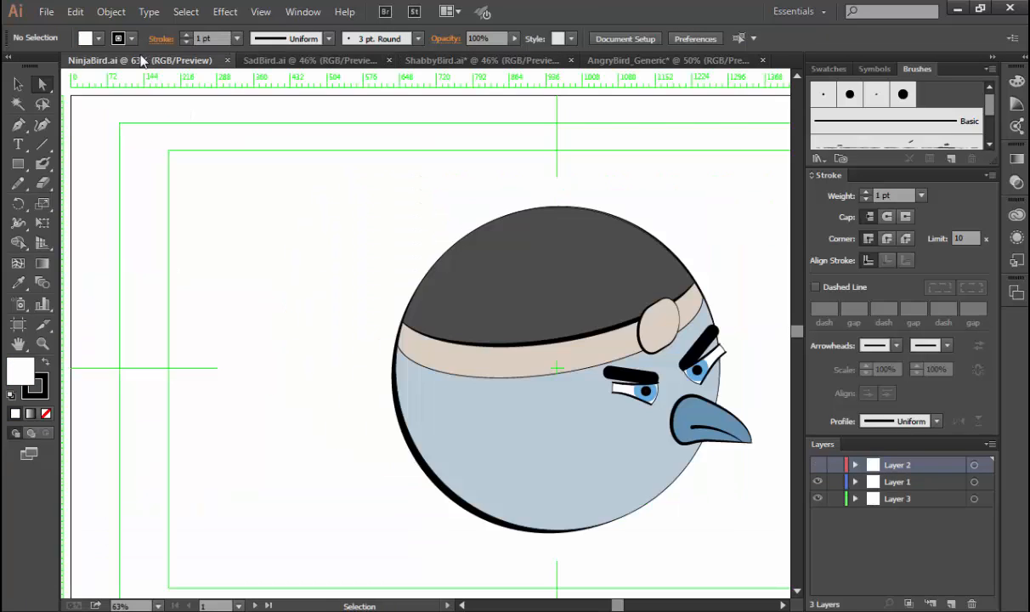
drag(536, 289, 363, 283)
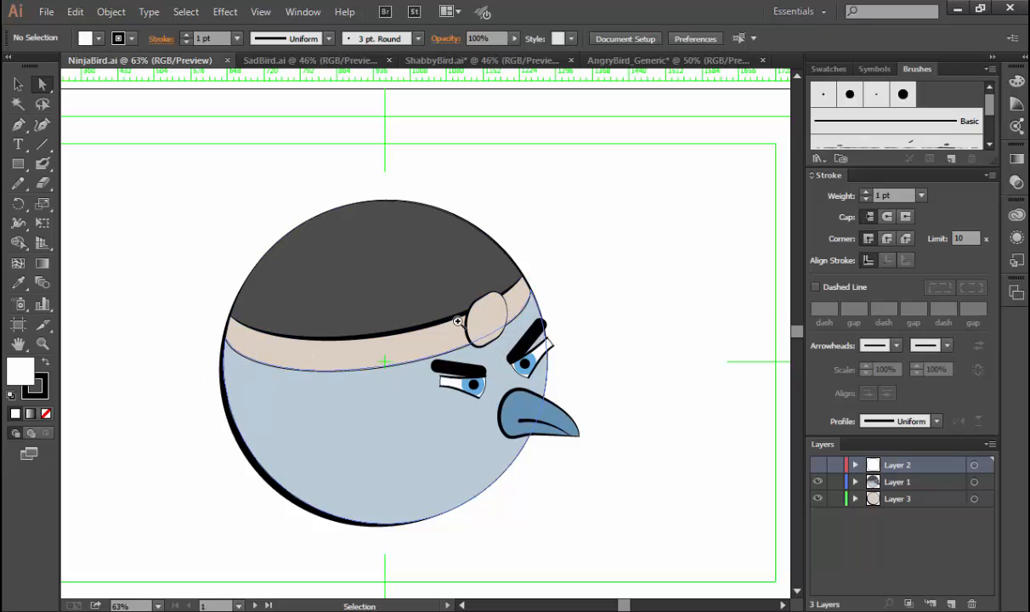
drag(375, 285, 626, 489)
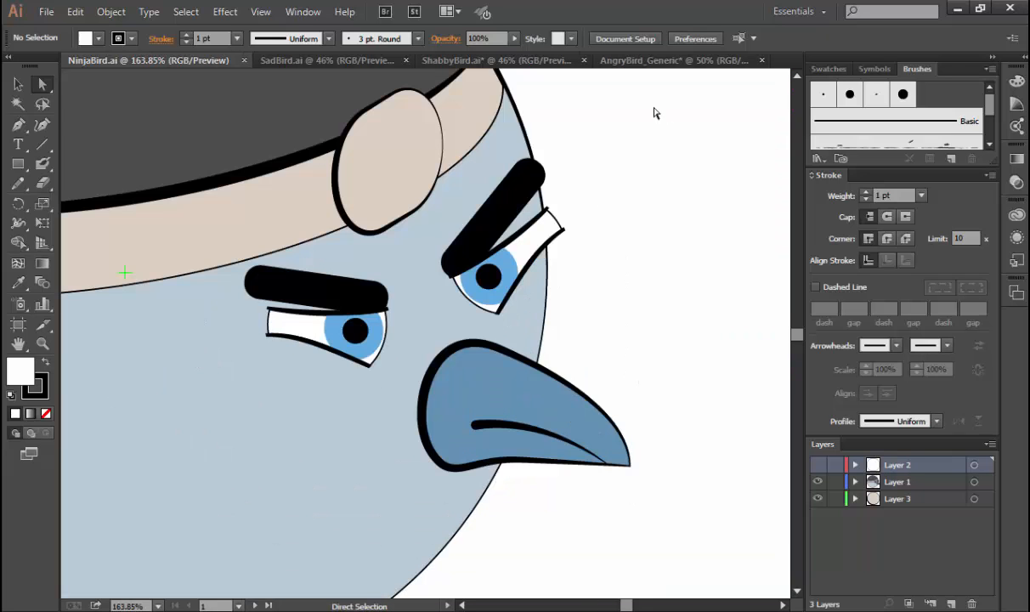
In AngryBird_Generic, add a black 1 pt outline to the upper and lower beak shapes.
click(667, 61)
click(574, 387)
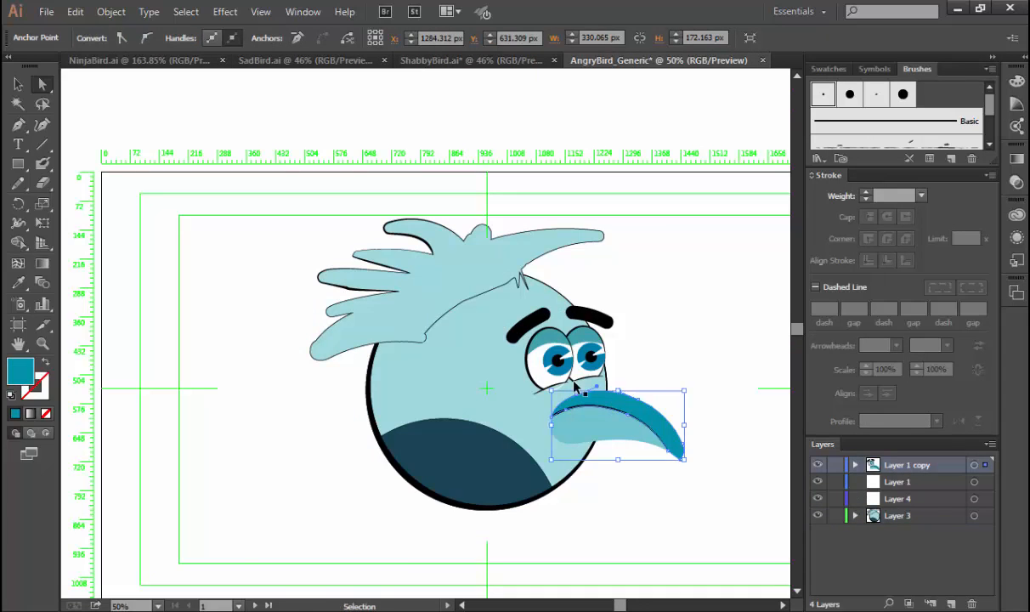
drag(508, 336, 714, 479)
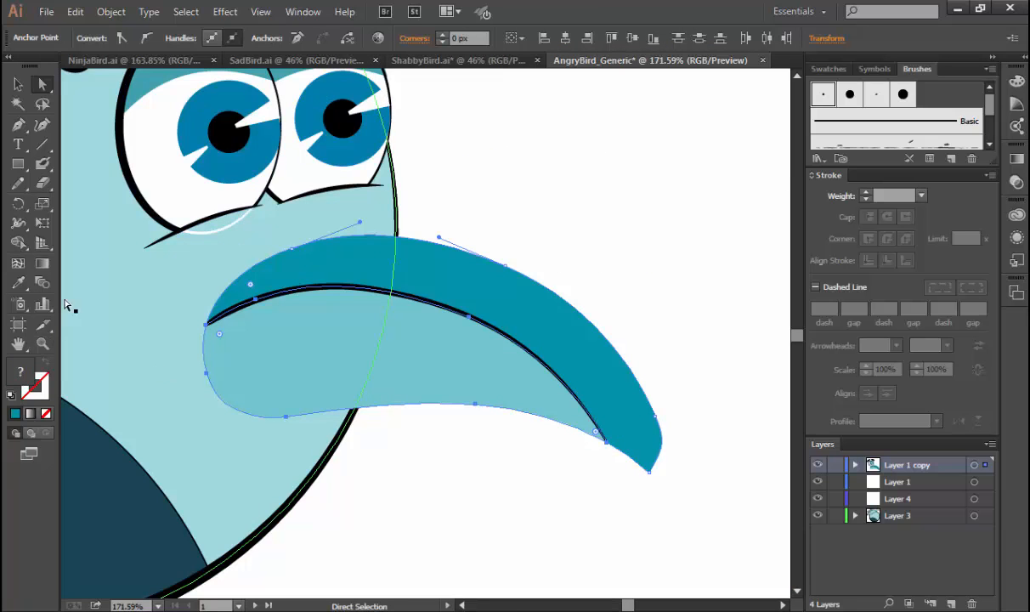
double_click(39, 384)
drag(639, 350, 605, 404)
key(Return)
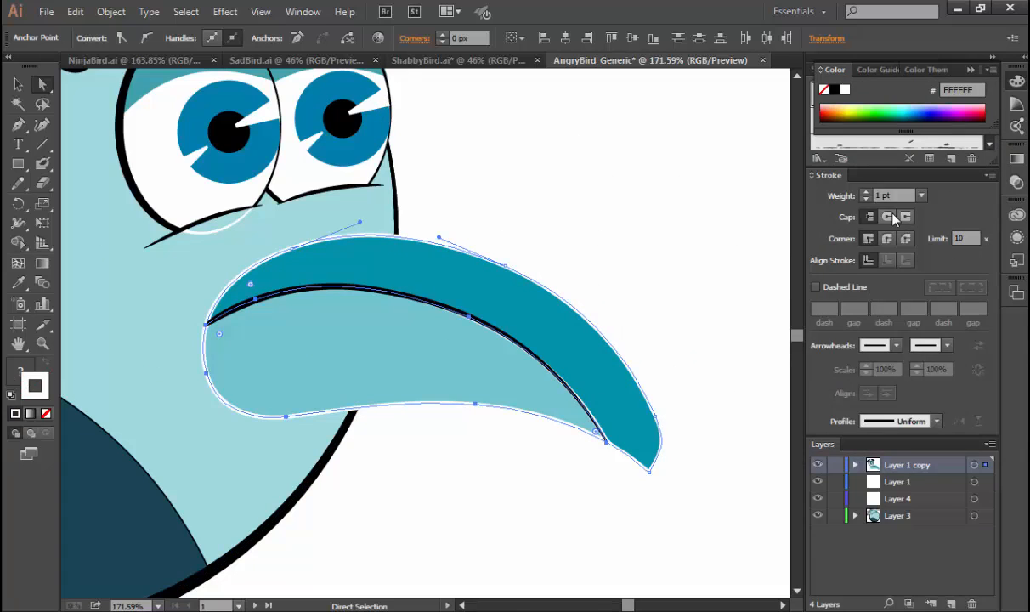
click(835, 90)
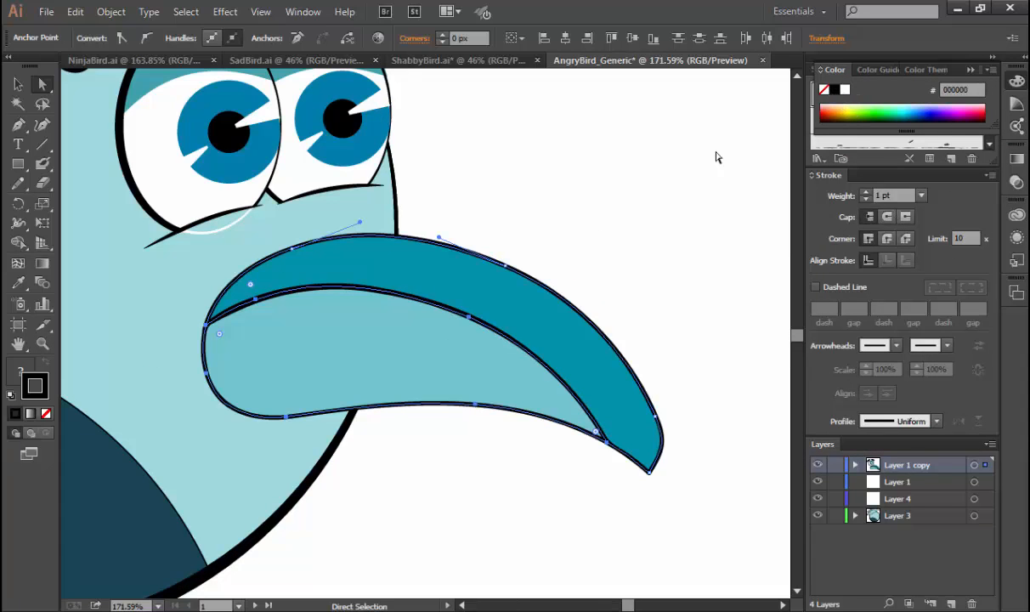
click(686, 266)
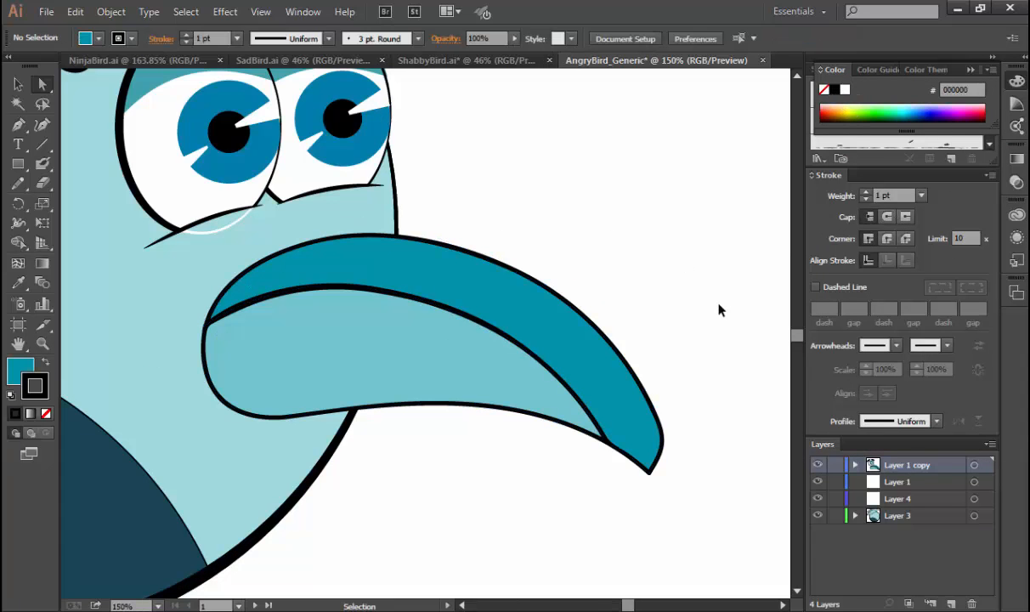
key(ctrl+minus)
key(ctrl+minus)
key(ctrl+minus)
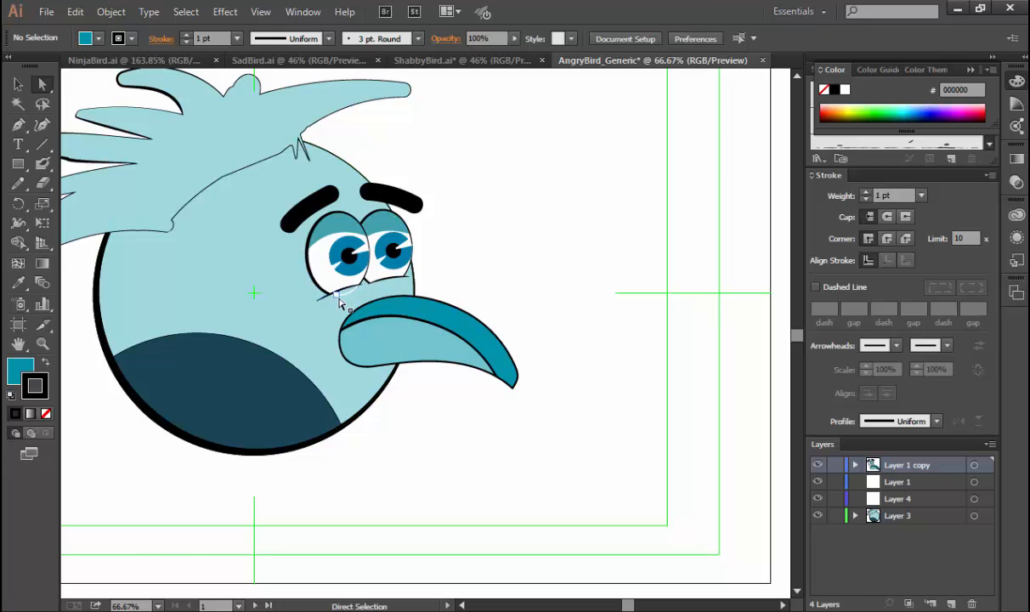
Undo the handle change on the near eye's white, and delete its lowest anchor point below the lower lid.
drag(344, 299, 345, 297)
key(ctrl+space)
mouse_move(297, 253)
mouse_down()
mouse_move(392, 332)
mouse_move(439, 337)
mouse_move(429, 326)
mouse_up()
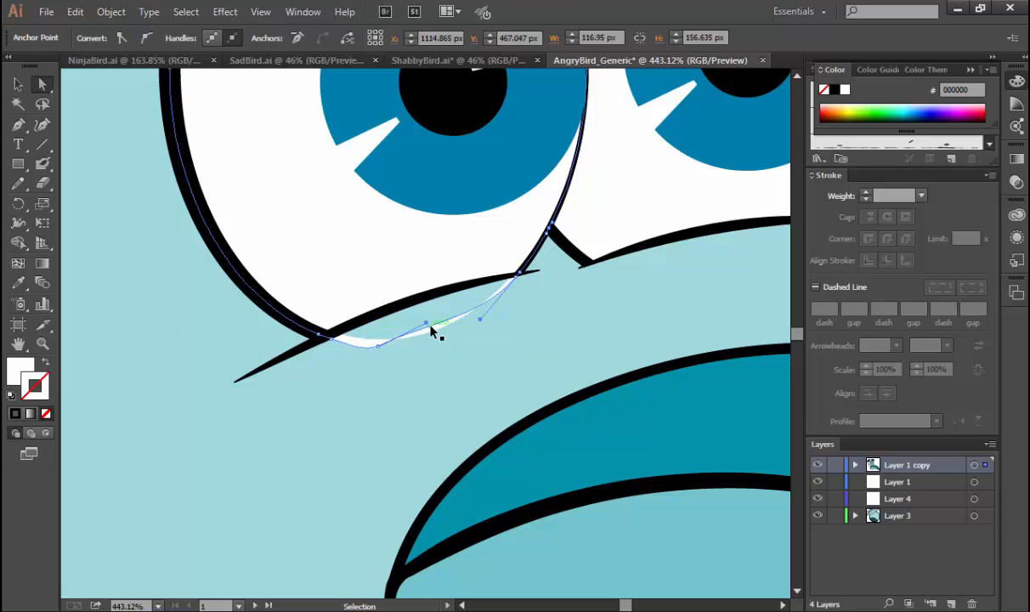
key(ctrl+z)
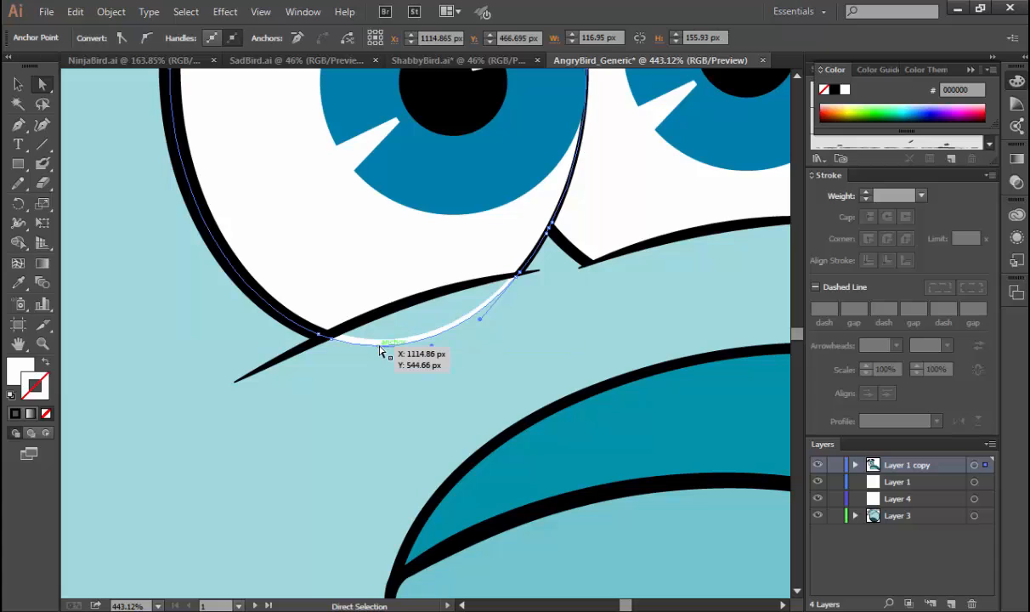
drag(380, 349, 350, 345)
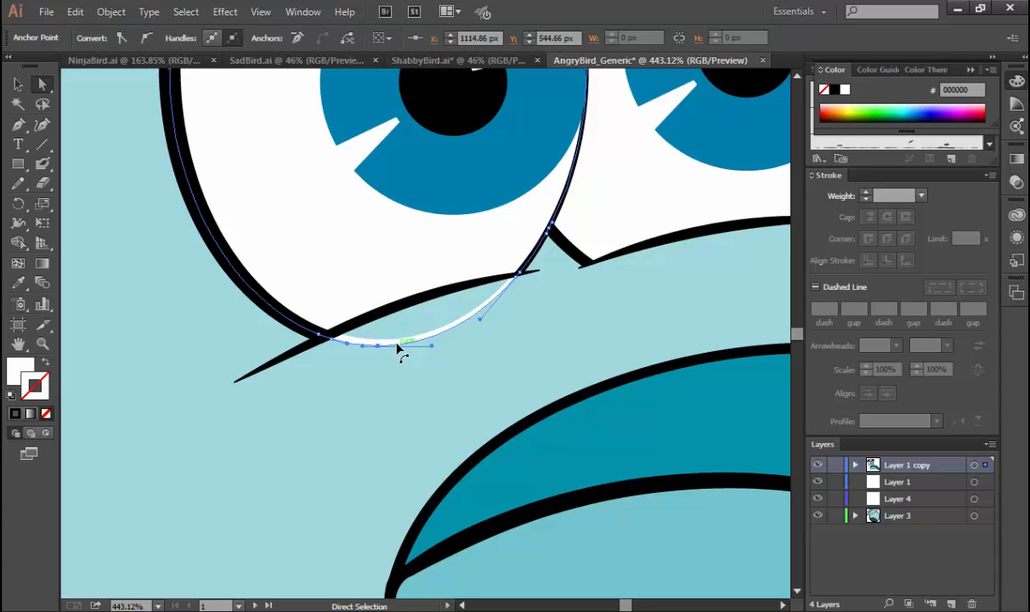
key(Delete)
Try to remove the white sliver below the near eye's lower lid, undoing the deletion of the whole eye white.
key(p)
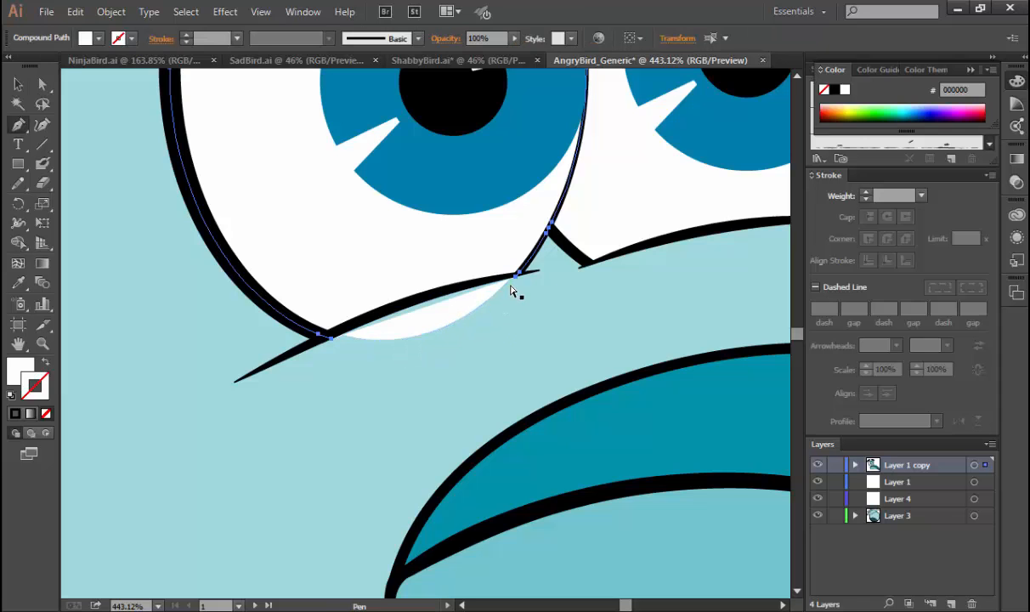
click(516, 277)
drag(354, 328, 425, 334)
ctrl+click(427, 332)
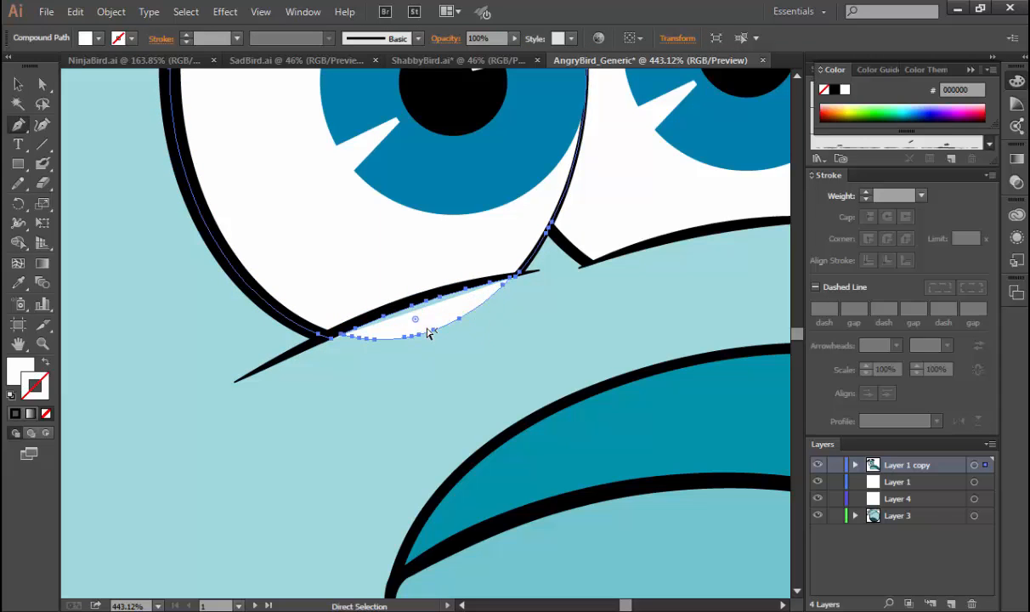
key(Delete)
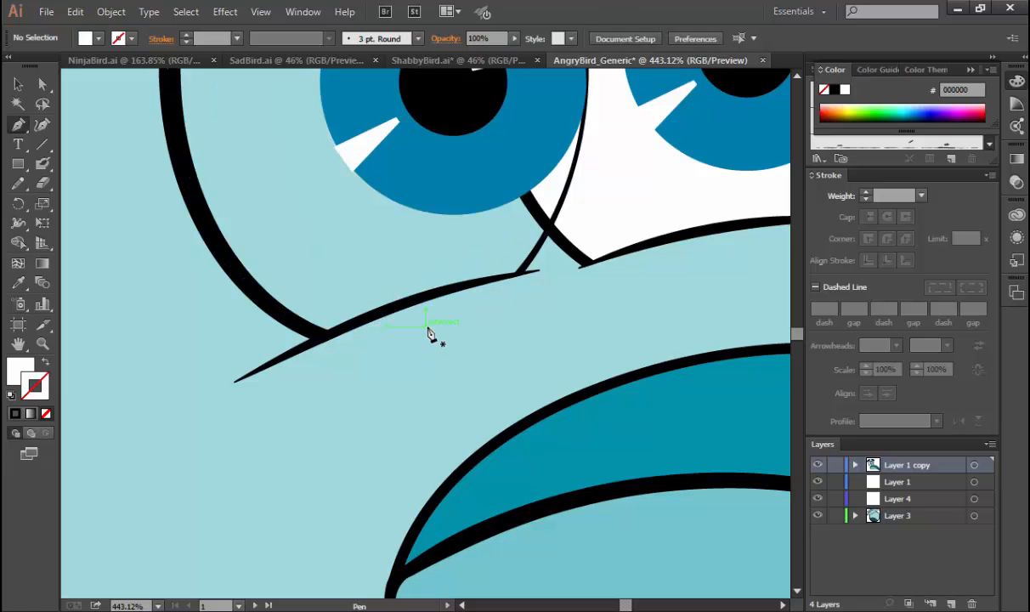
key(ctrl+z)
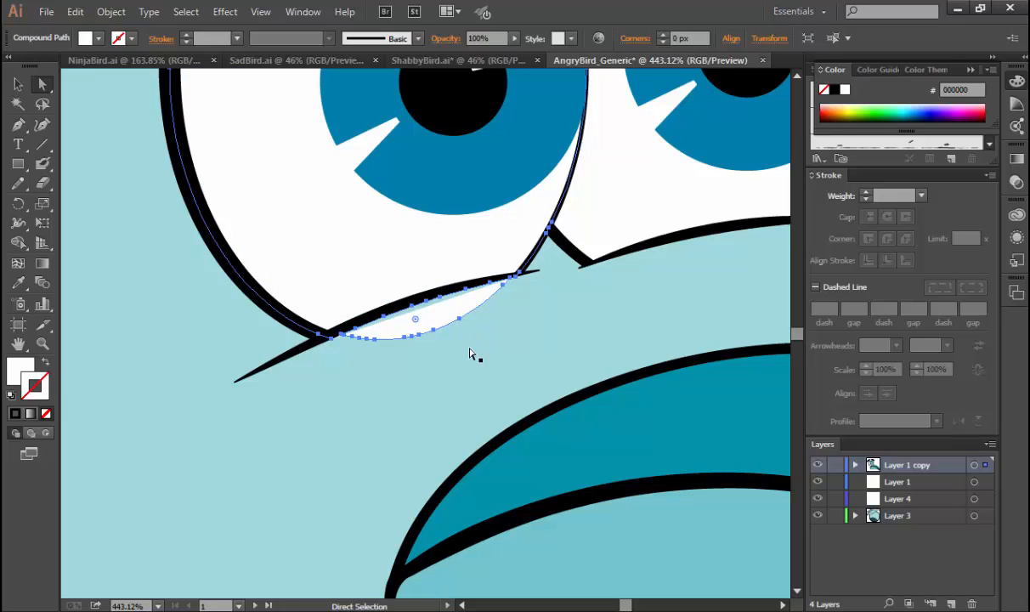
Delete the leftover curved white sliver beneath the near eye's lower lid.
click(469, 348)
click(460, 300)
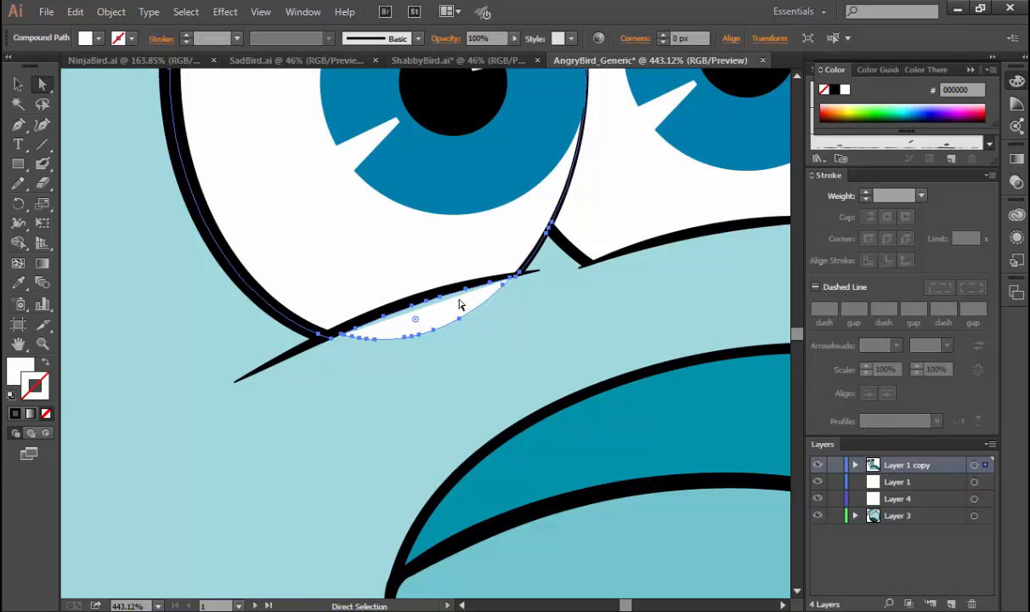
click(510, 281)
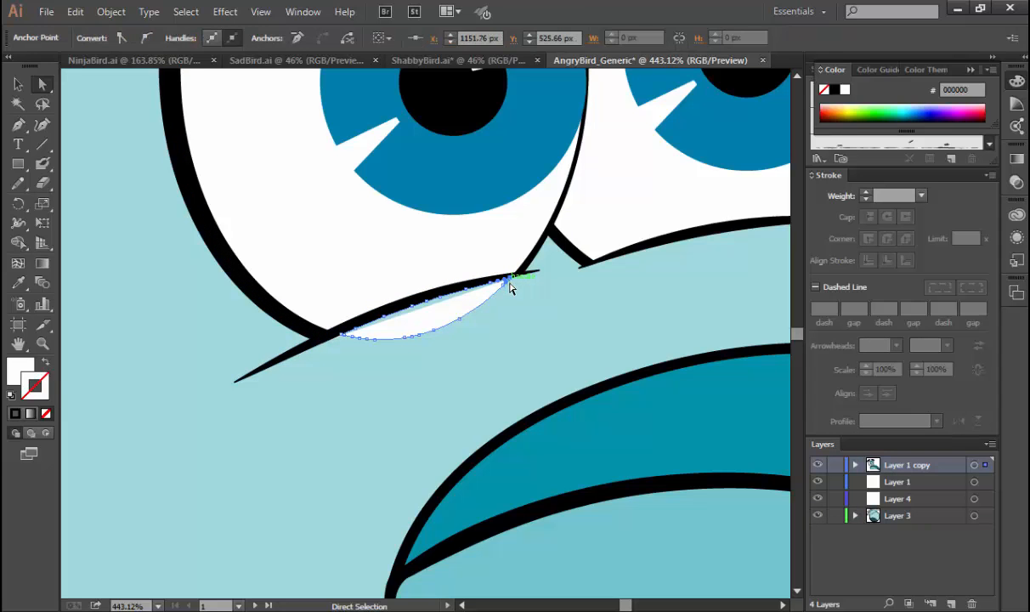
key(Delete)
key(Delete)
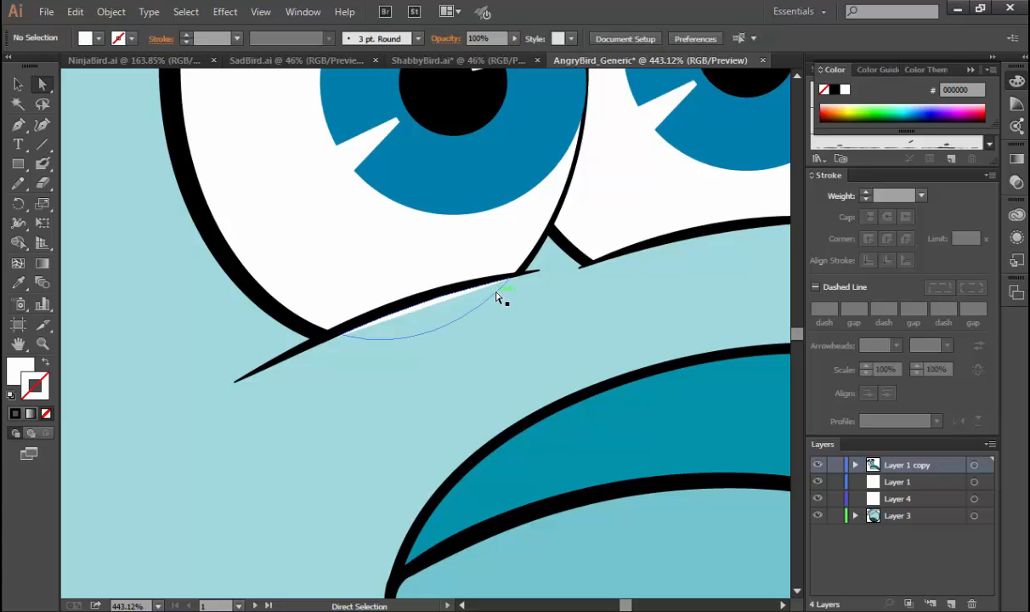
click(498, 297)
key(Delete)
Close the gap in the near eye's white with a straight Pen segment along the lower lid.
click(418, 286)
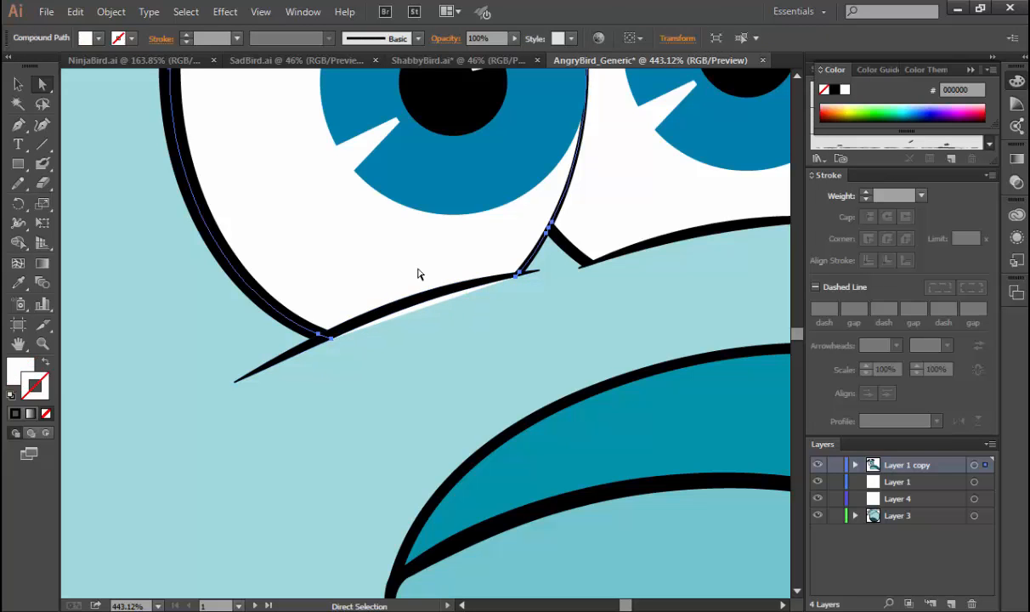
key(p)
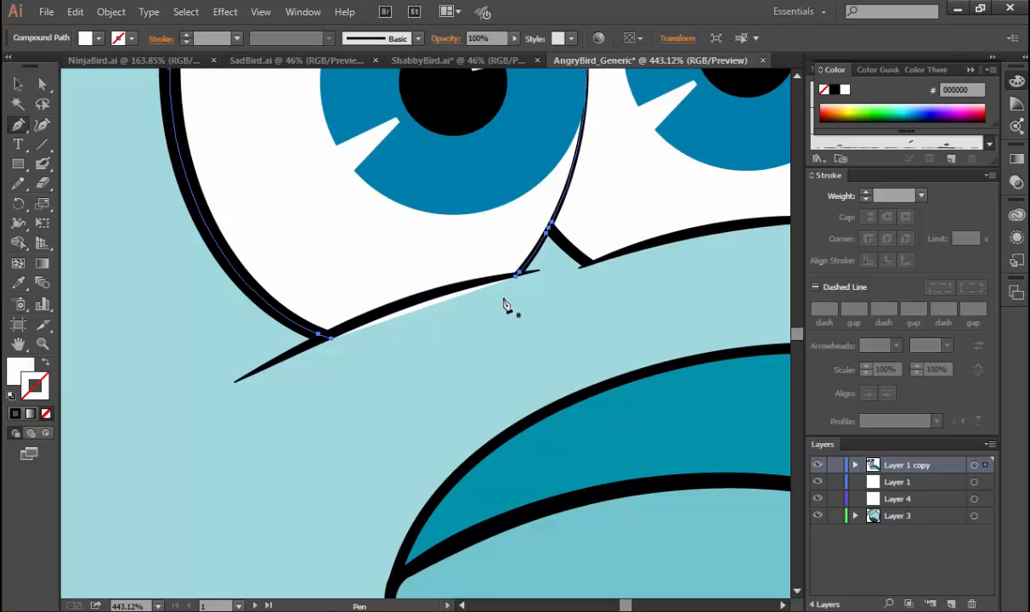
click(515, 276)
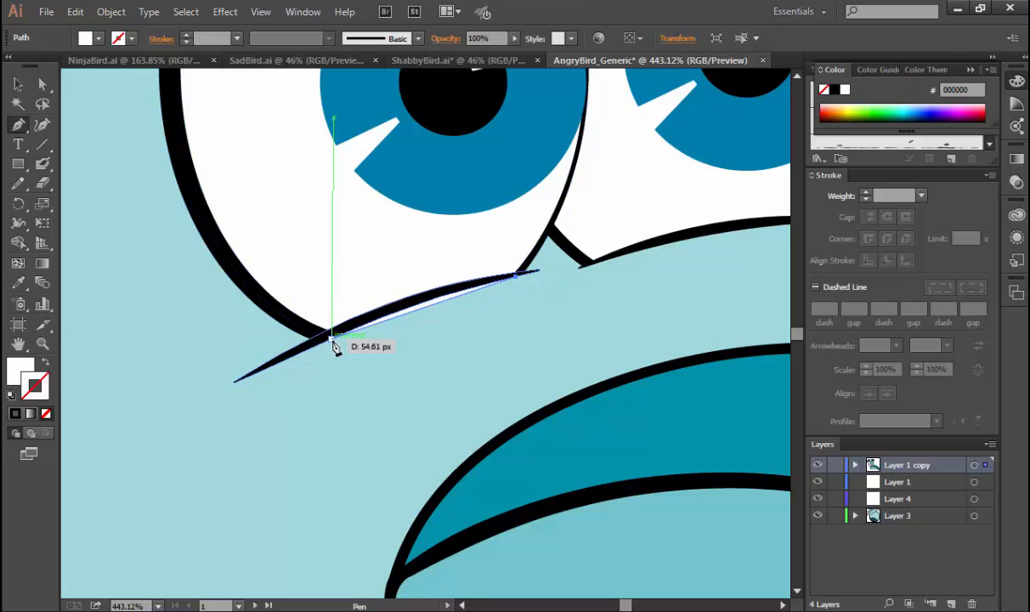
drag(336, 346, 333, 349)
ctrl+click(329, 322)
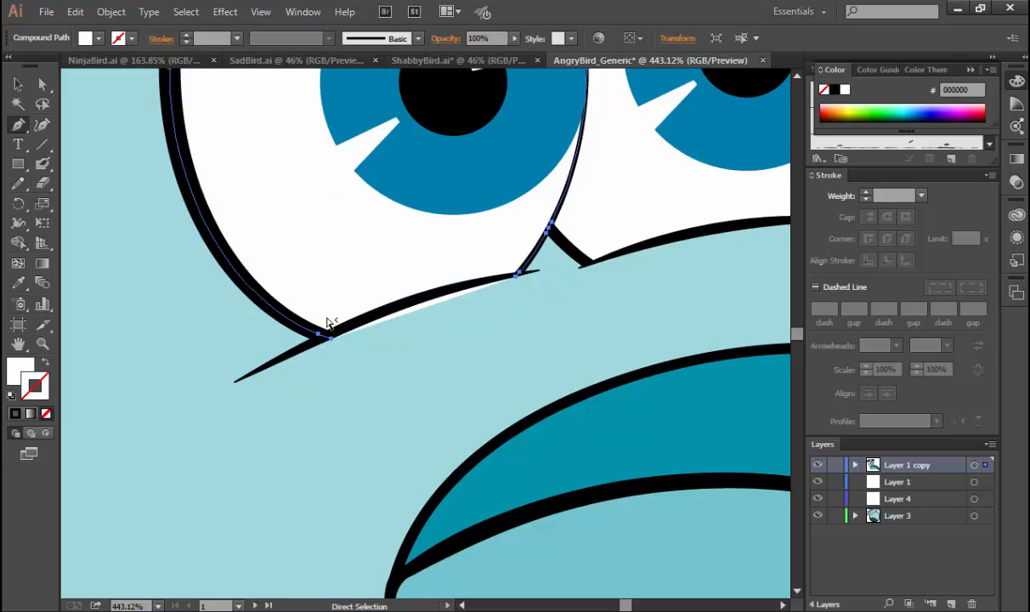
drag(331, 339, 524, 280)
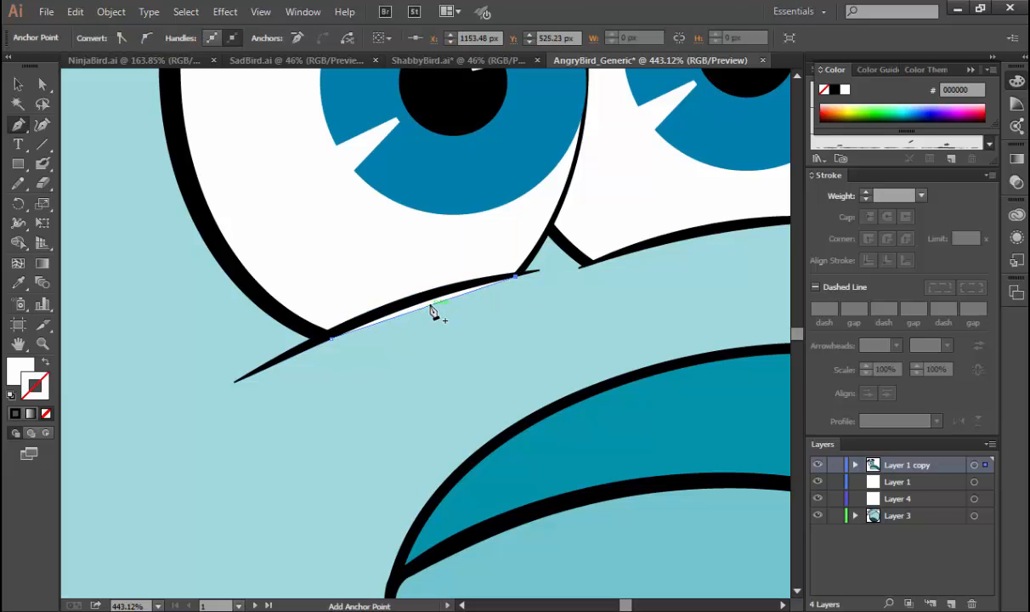
Shift the near eye's black lower-lid line slightly right over the exposed white edge, and check the whole bird.
key(ctrl+shift+a)
key(c)
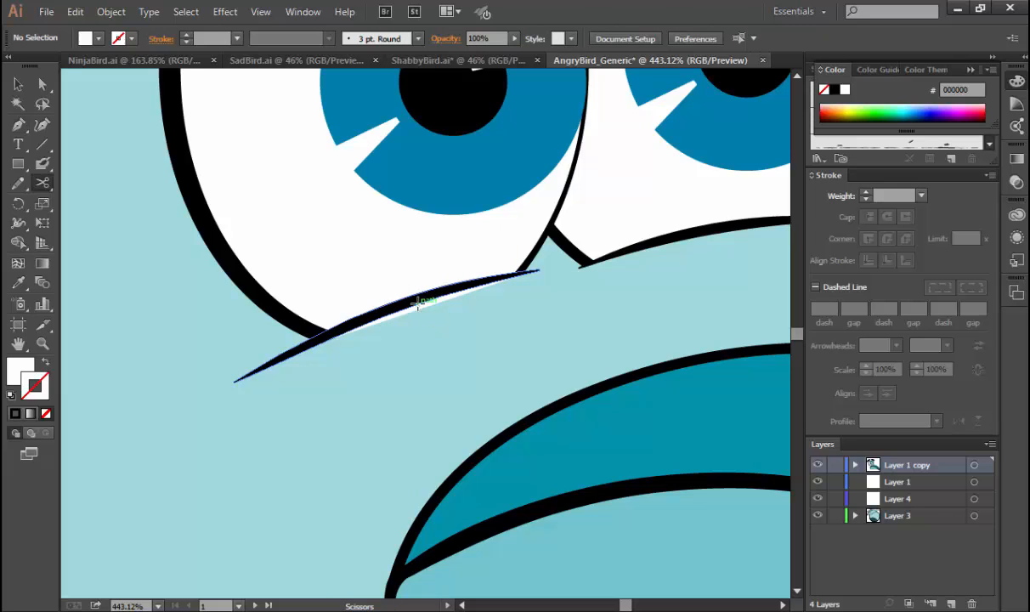
key(v)
click(412, 305)
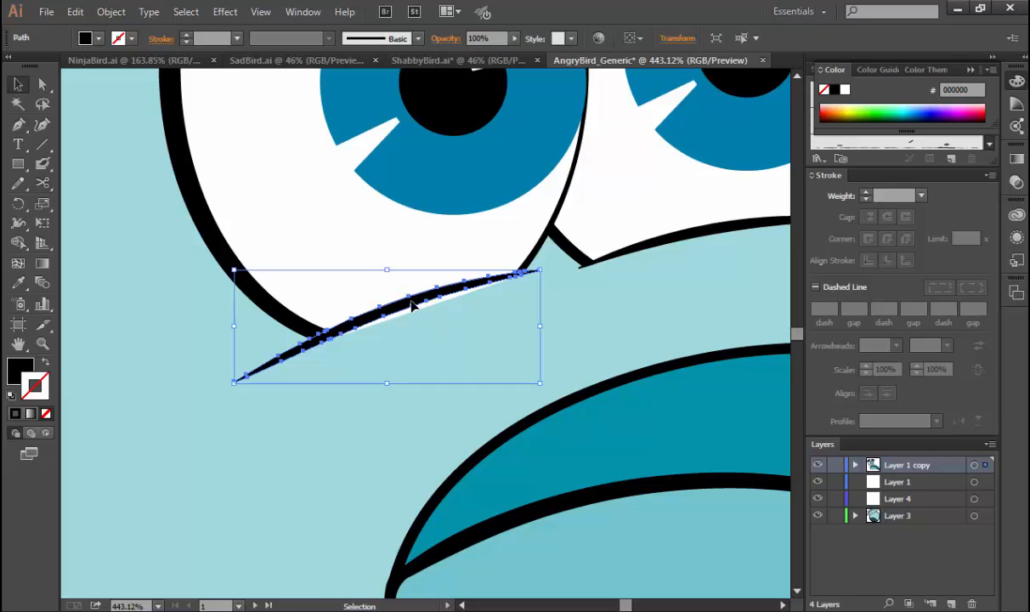
drag(412, 305, 428, 306)
click(404, 361)
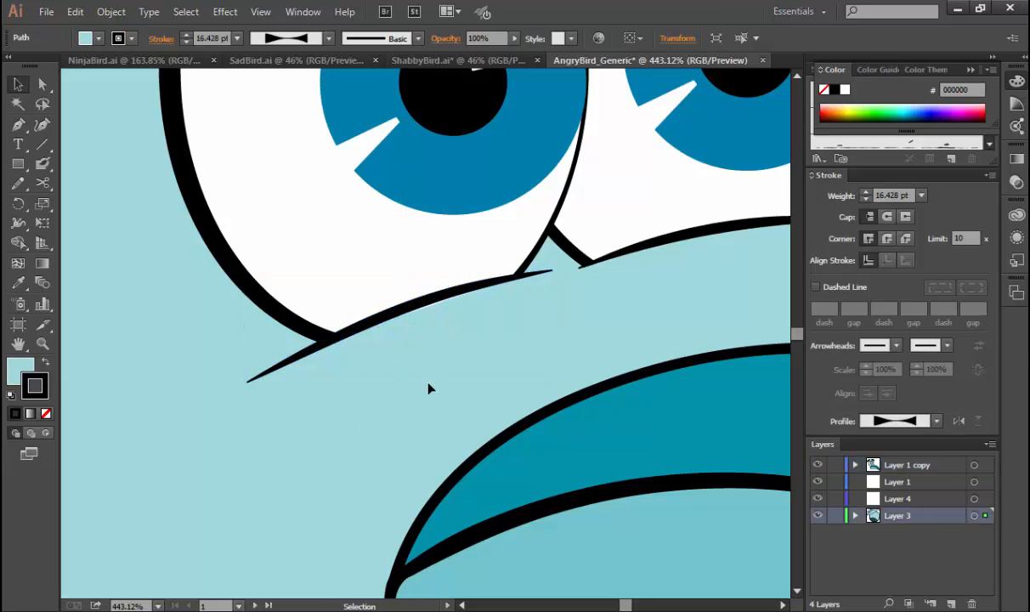
key(ctrl+0)
click(613, 286)
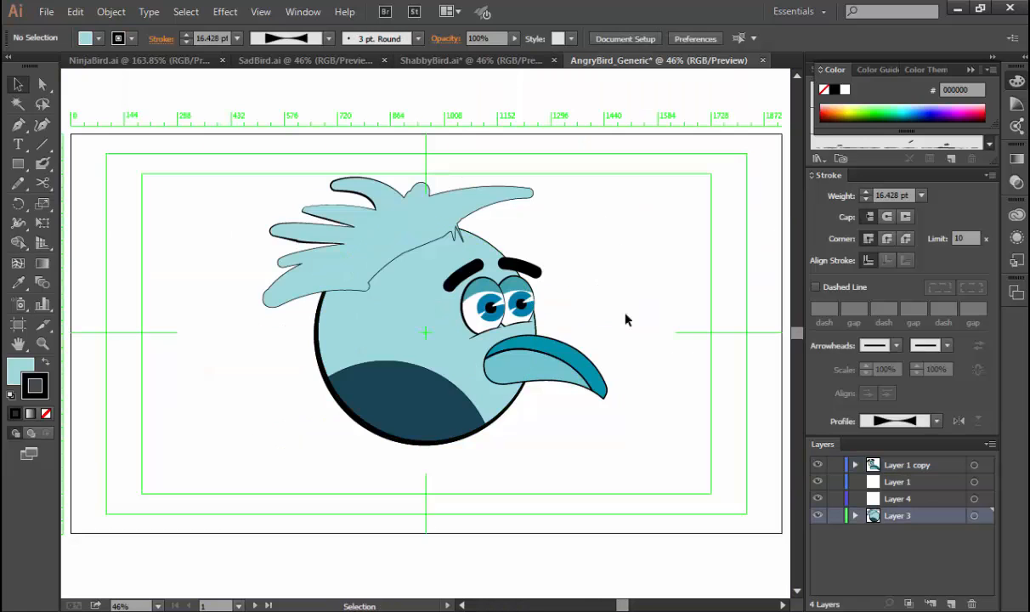
Send the hair group behind the round body so that the head's outline covers the hair's base.
click(418, 244)
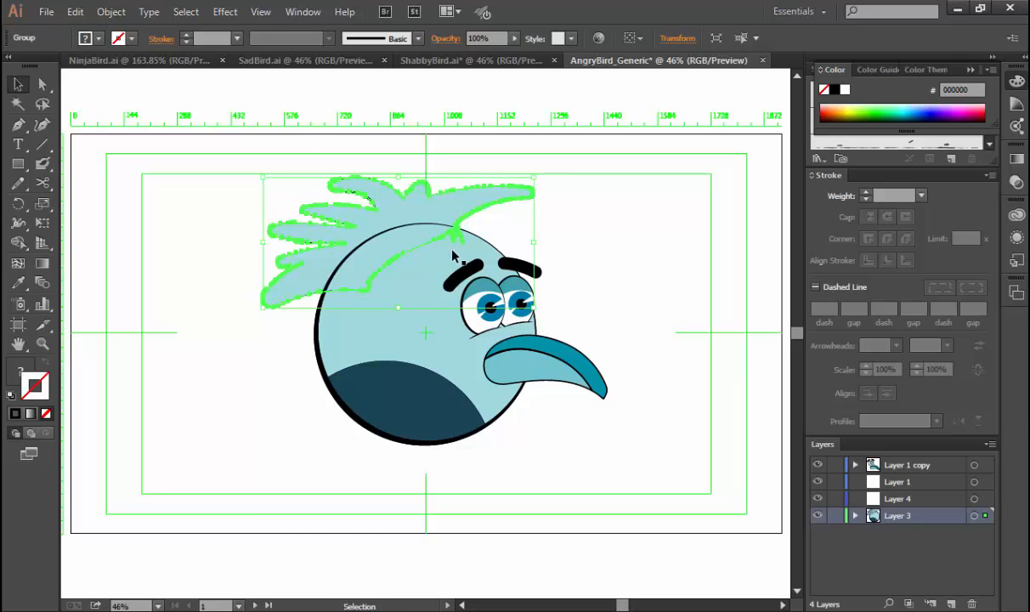
click(605, 247)
click(453, 221)
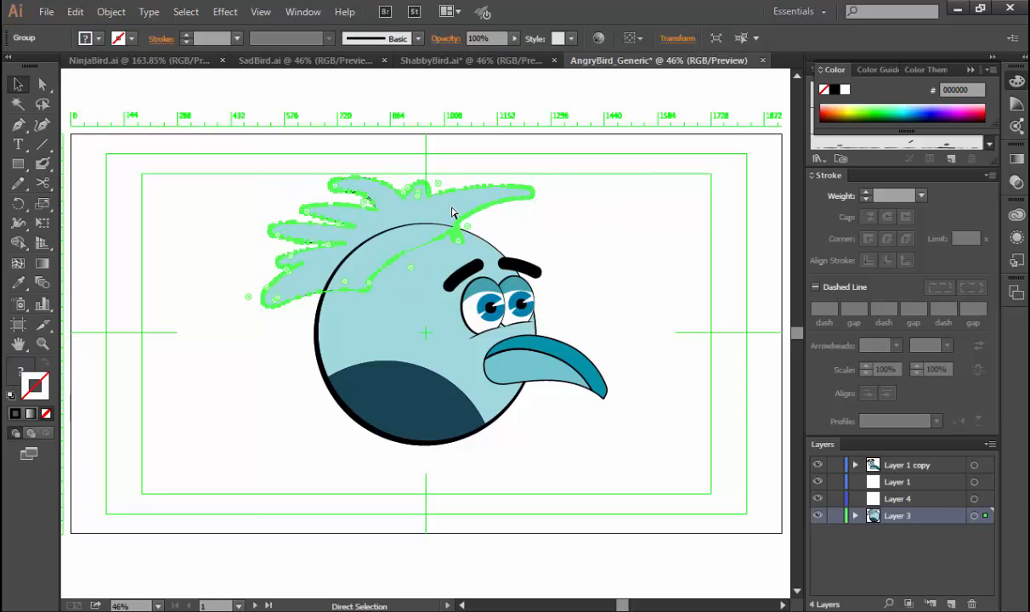
click(612, 244)
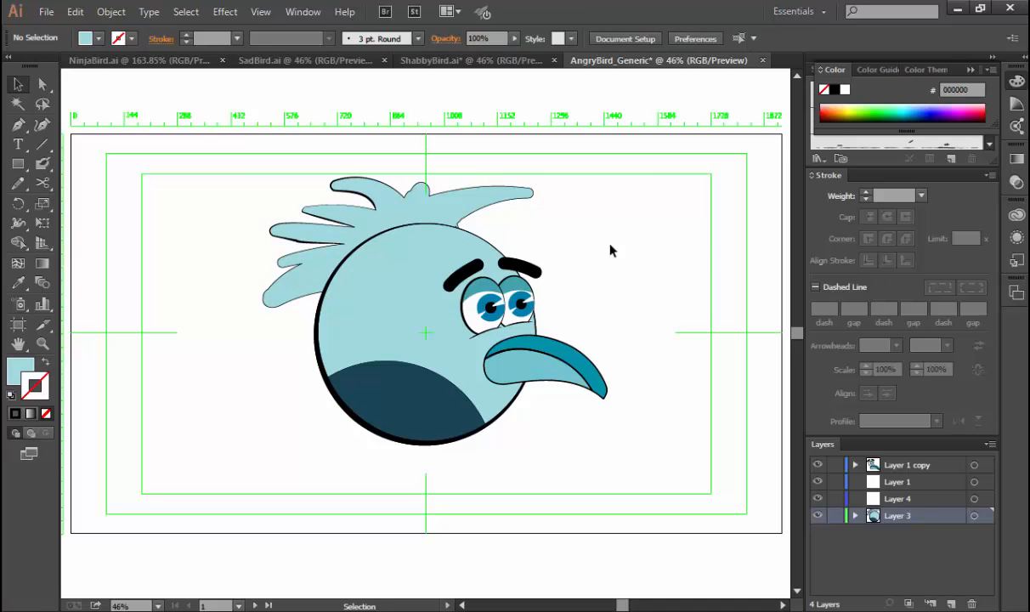
key(space)
mouse_move(589, 251)
mouse_down()
mouse_move(540, 264)
mouse_move(584, 256)
mouse_up()
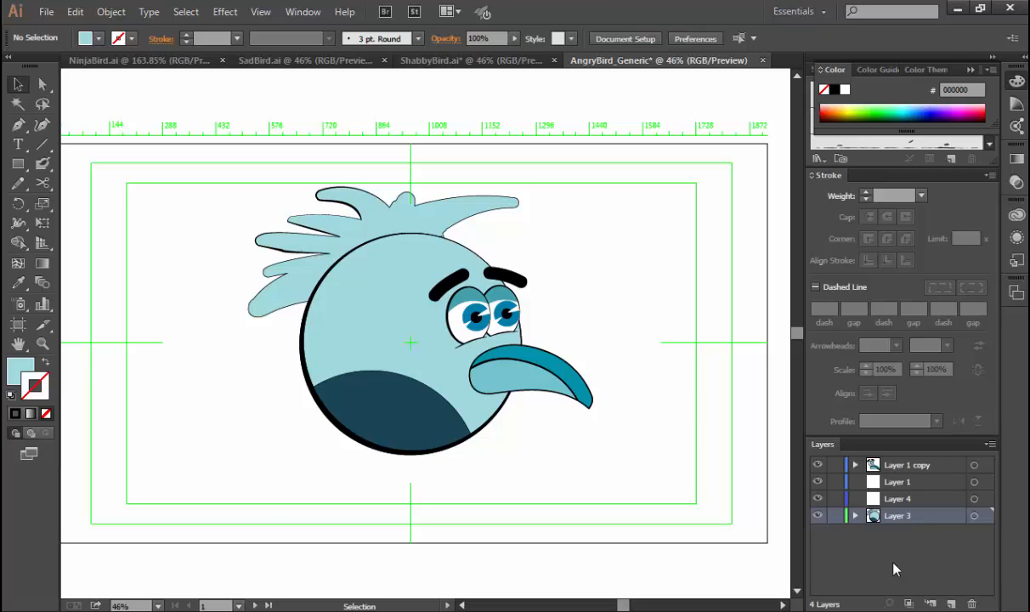
Review the finished NinjaBird, SadBird and ShabbyBird drawings, viewing the ninja bird's whole artboard, and return to the AngryBird_Generic drawing.
click(137, 61)
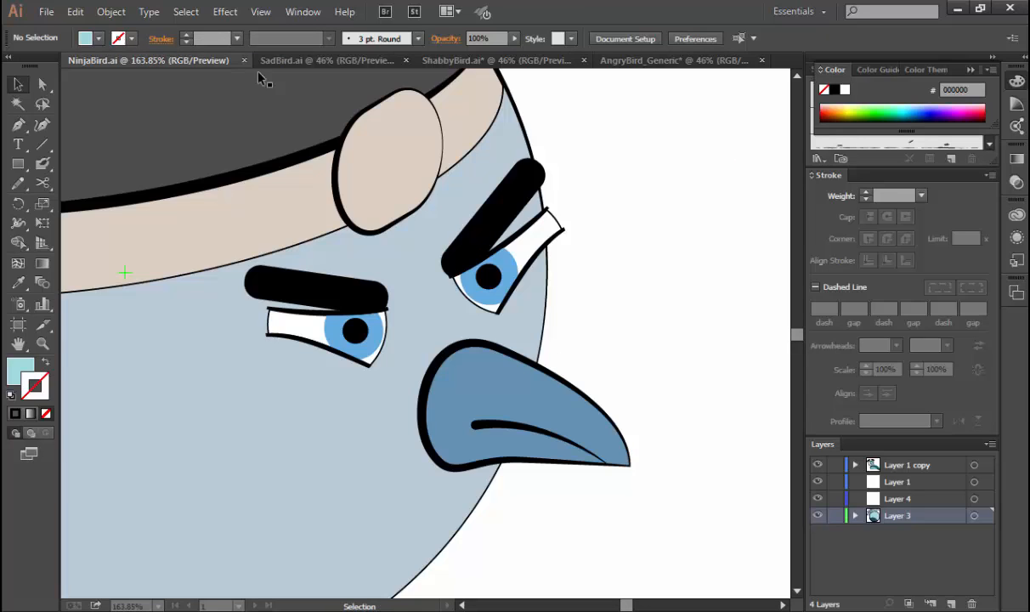
key(ctrl+0)
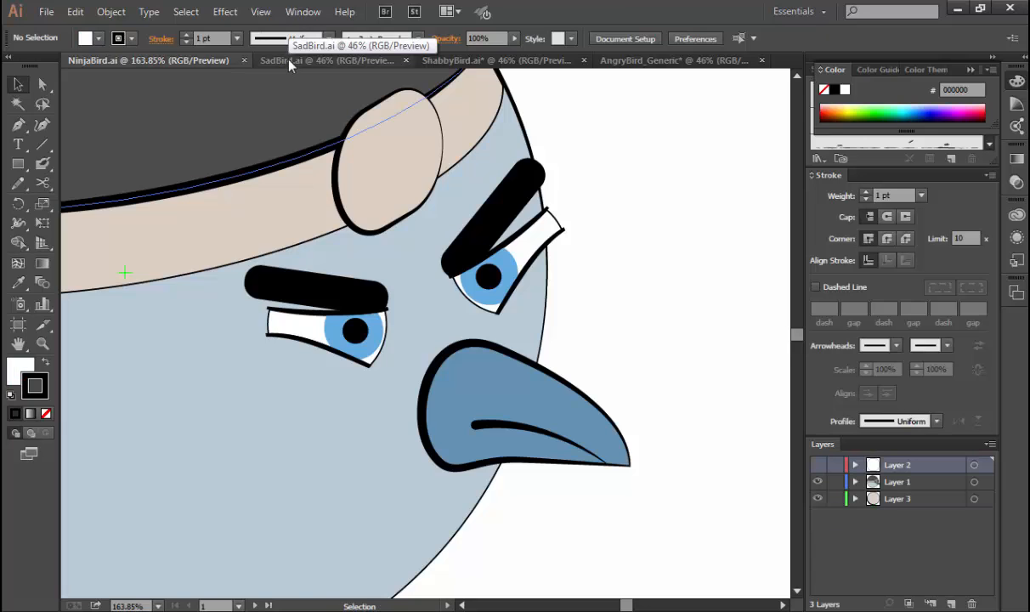
click(289, 61)
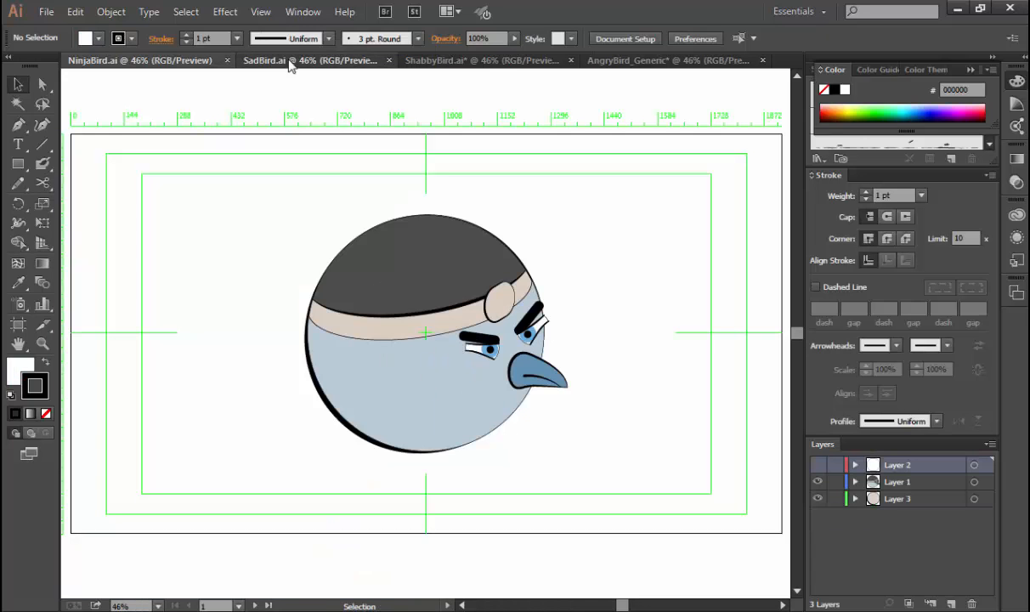
click(457, 65)
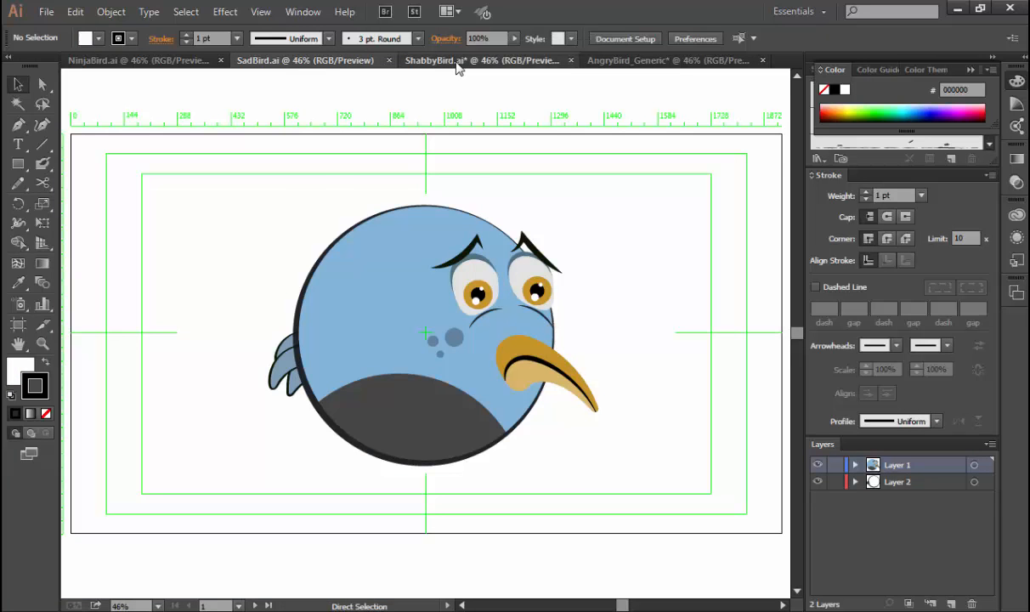
click(671, 61)
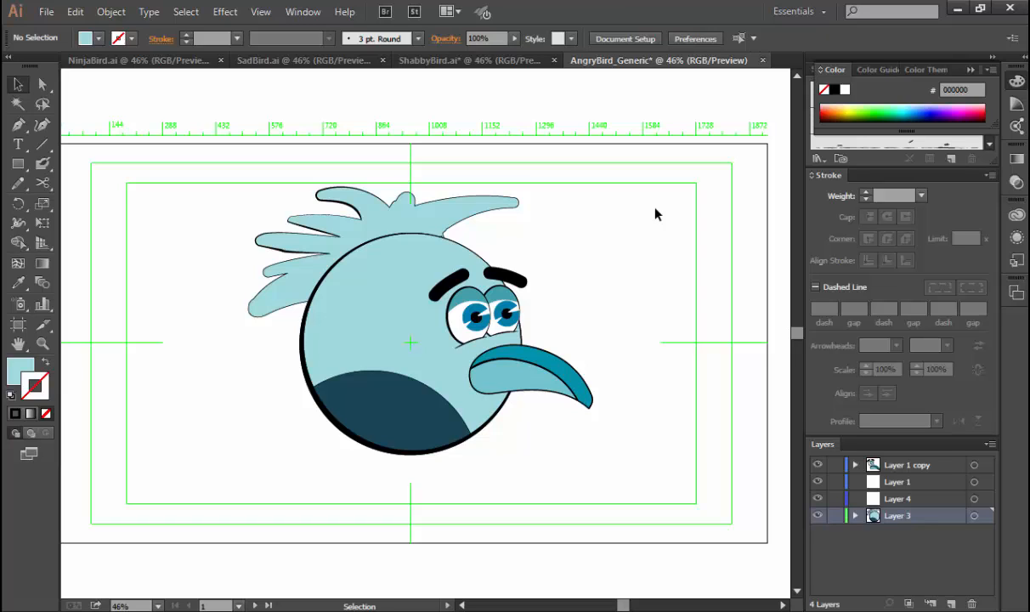
Save the drawing in the AngryBirds Artwork folder as AngryBird_Generic in Adobe Illustrator (*.AI) format.
key(ctrl+shift+s)
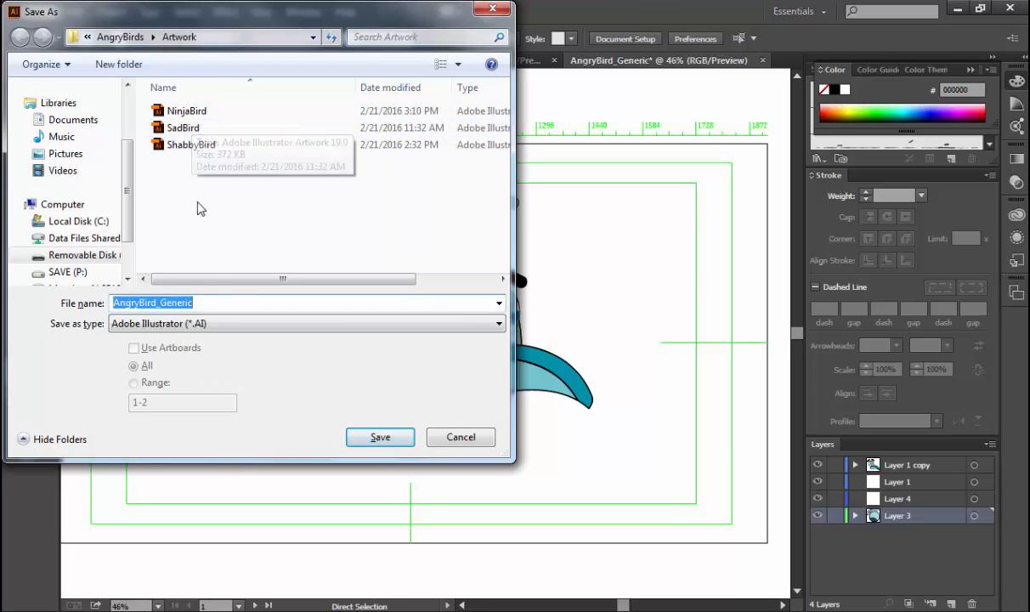
click(199, 303)
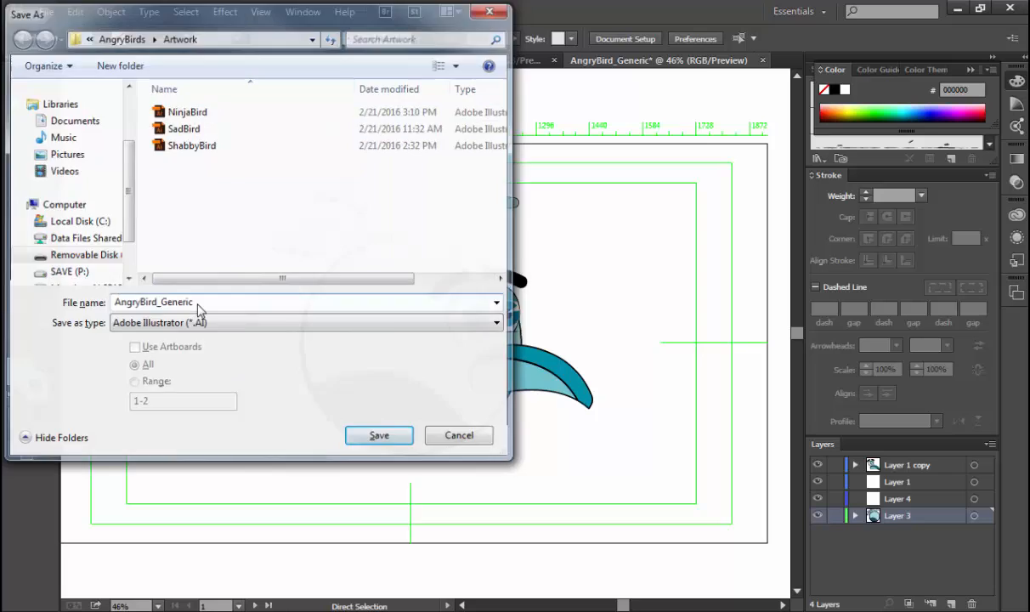
key(Return)
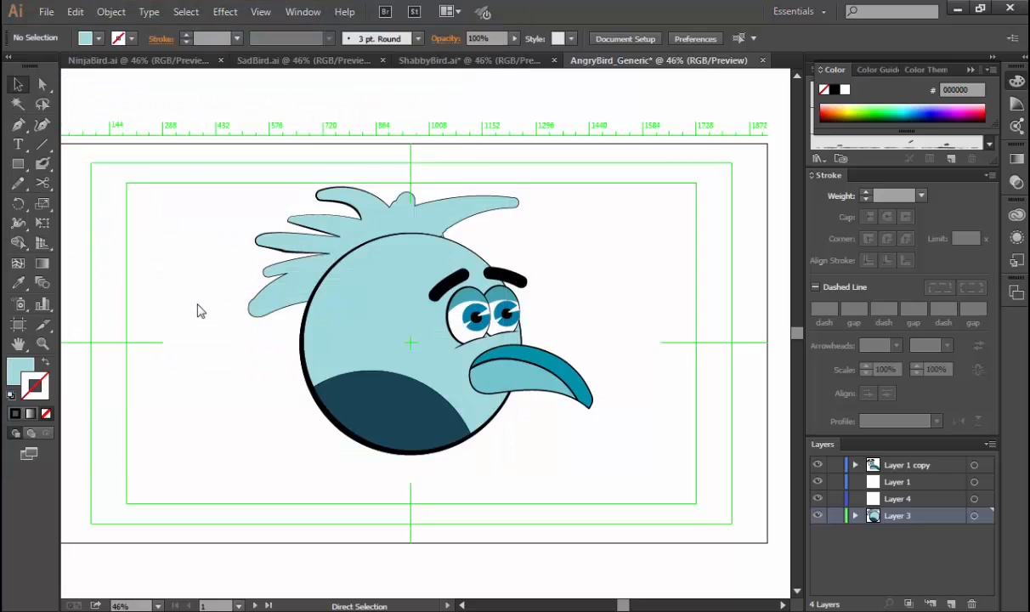
click(578, 531)
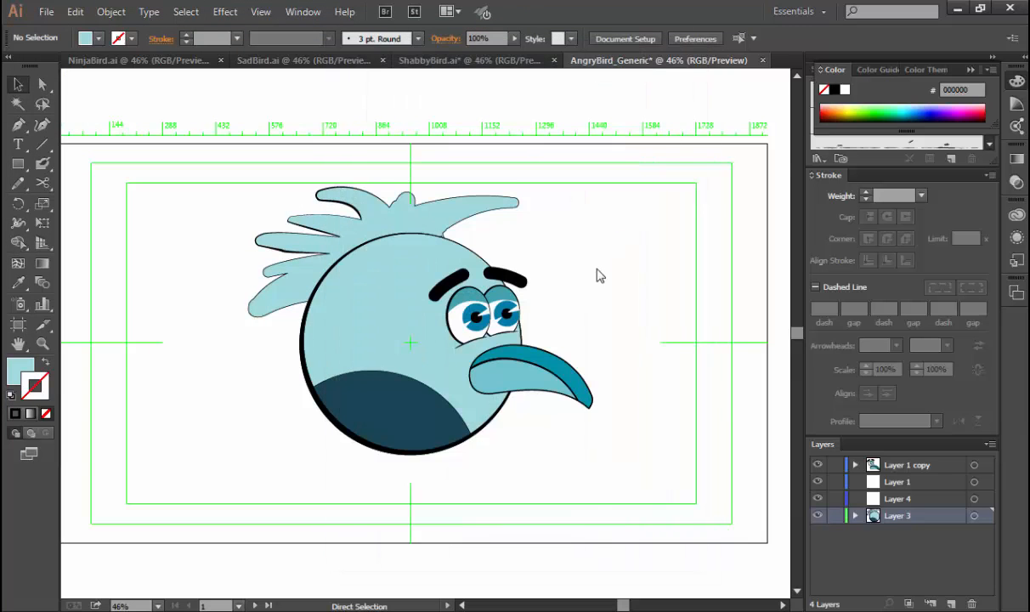